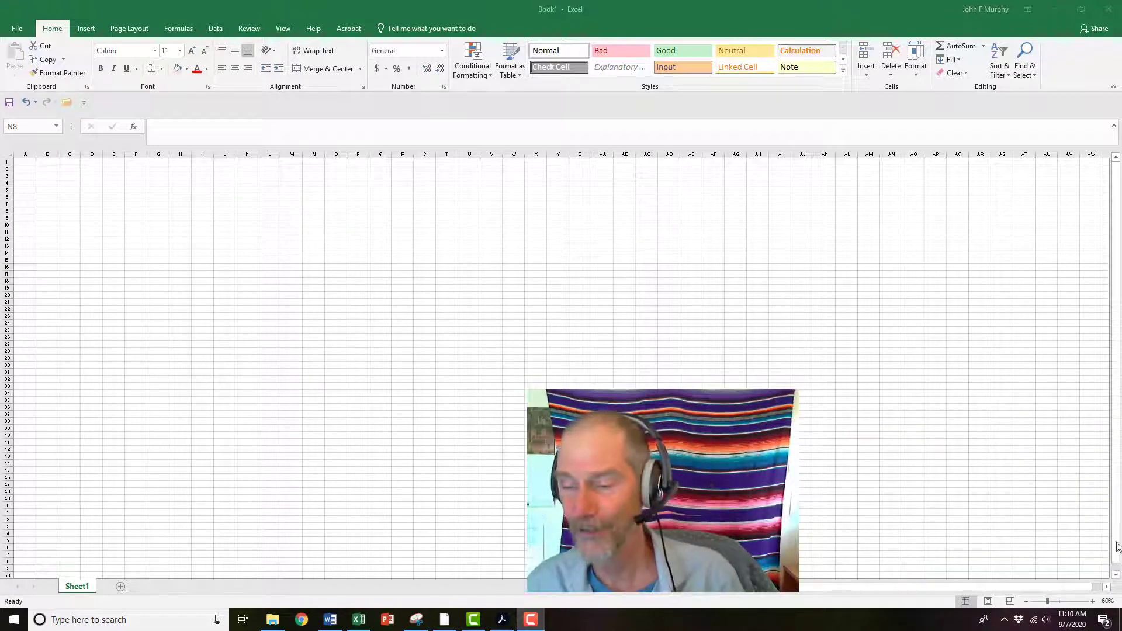
click(1052, 602)
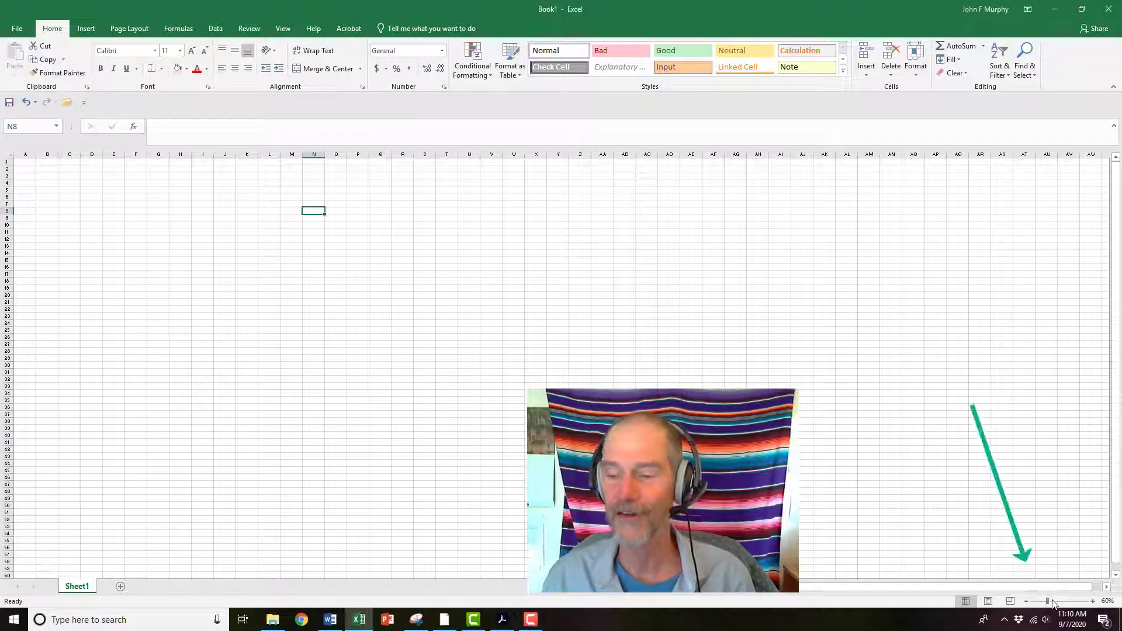
click(1093, 602)
click(1093, 601)
click(1093, 602)
click(1093, 601)
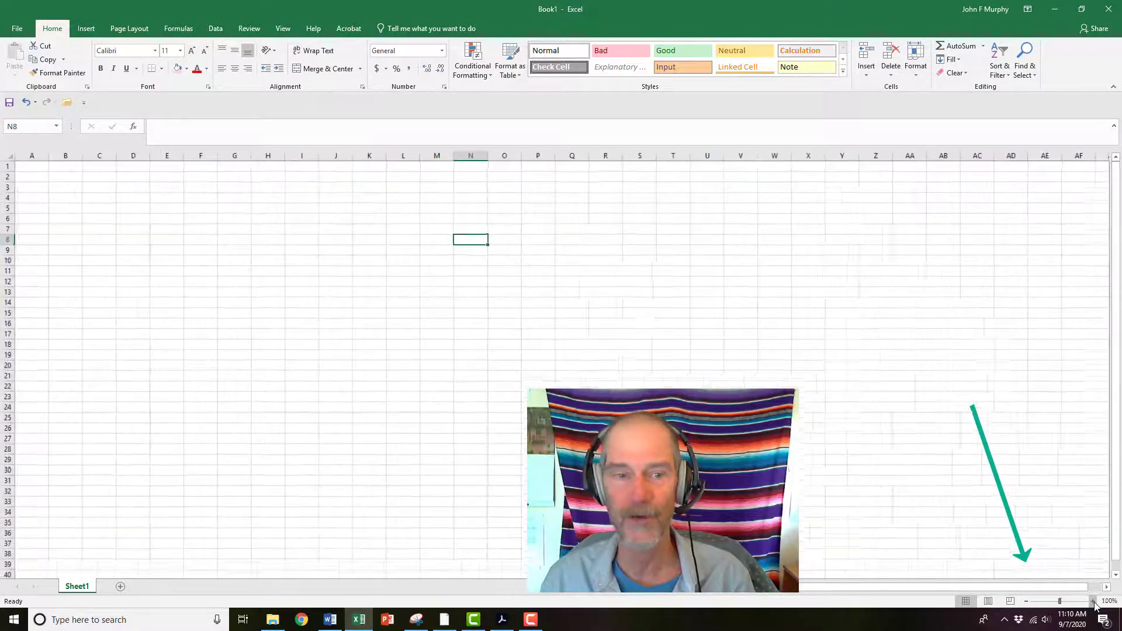
triple_click(1093, 601)
double_click(1093, 602)
triple_click(1093, 601)
double_click(1093, 602)
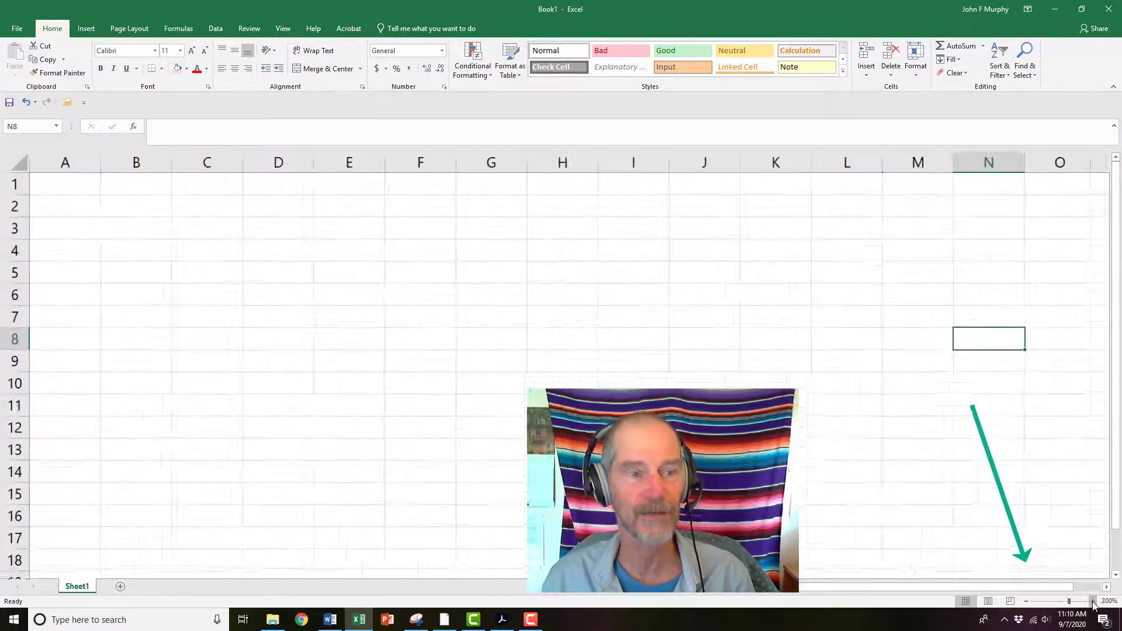
double_click(1093, 602)
triple_click(1093, 602)
click(1093, 601)
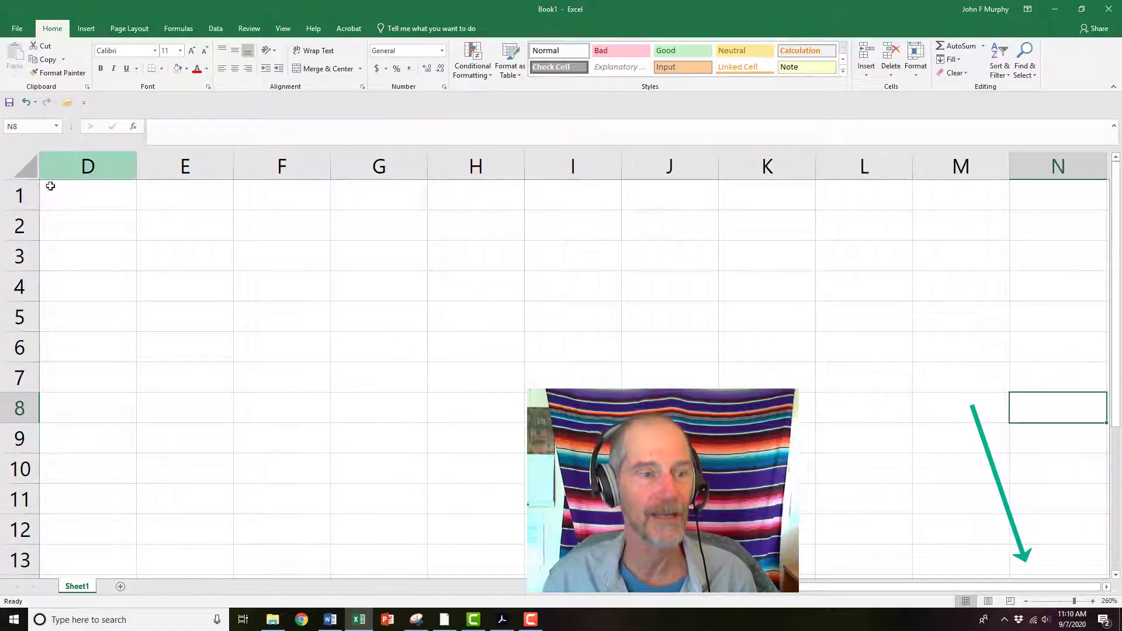
click(125, 193)
click(155, 193)
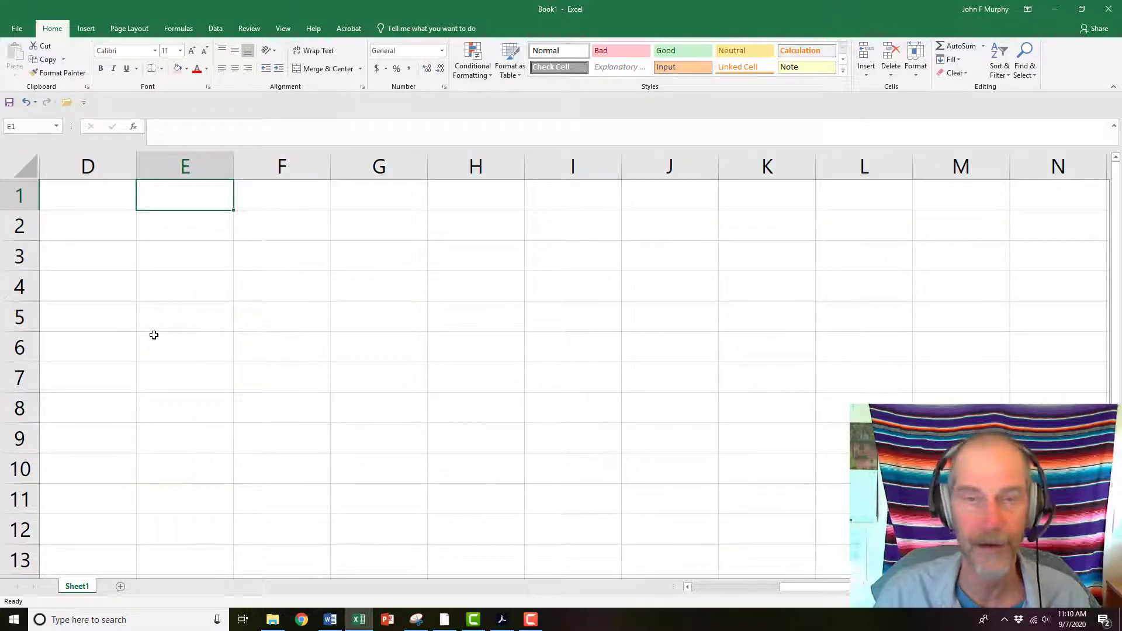
Add a new worksheet and rename it hello I'm dumb
click(120, 587)
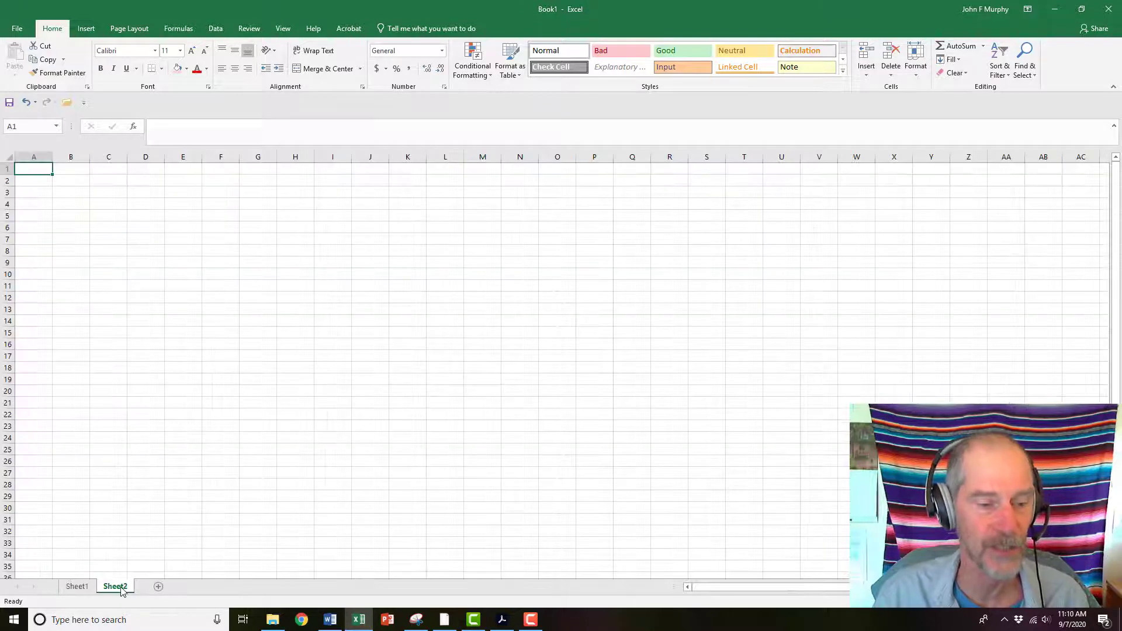
right_click(121, 591)
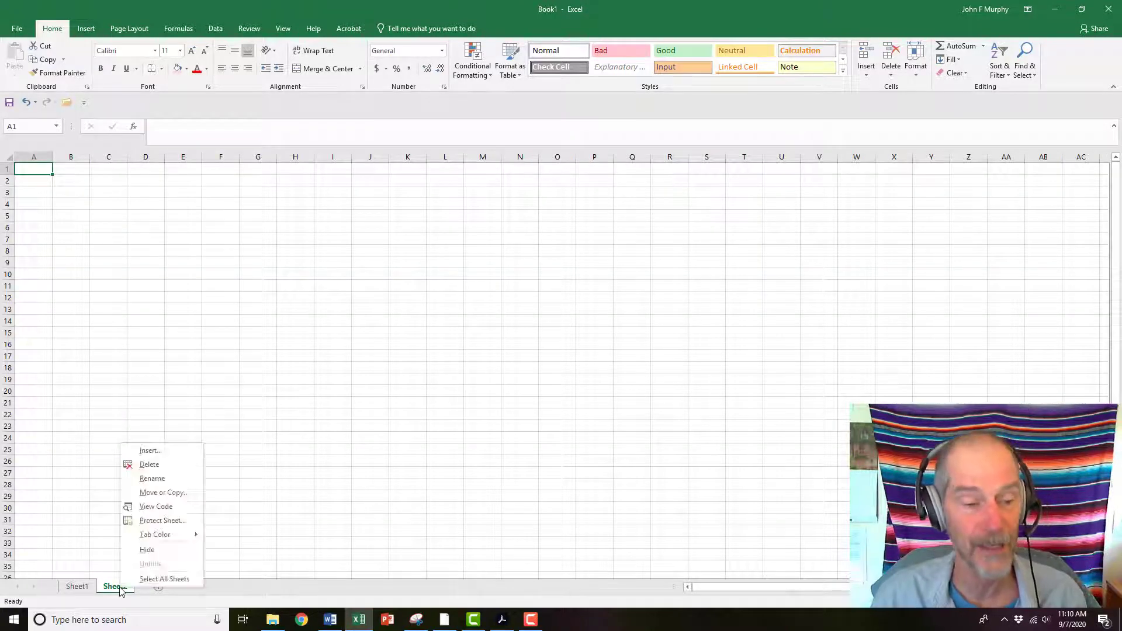
click(150, 478)
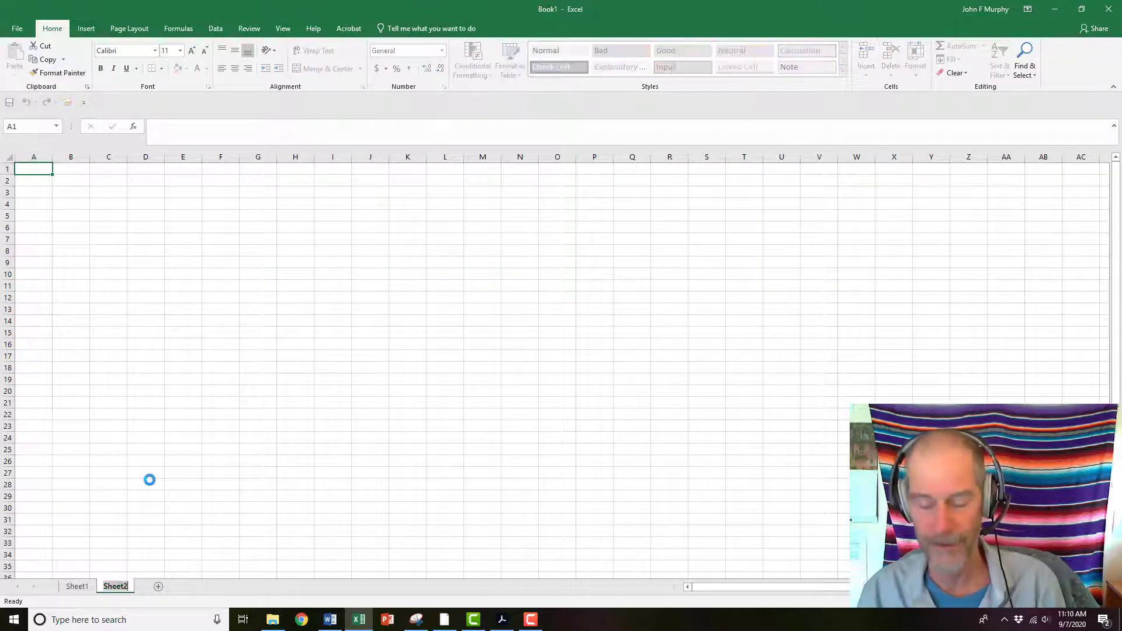
text(hello I'm)
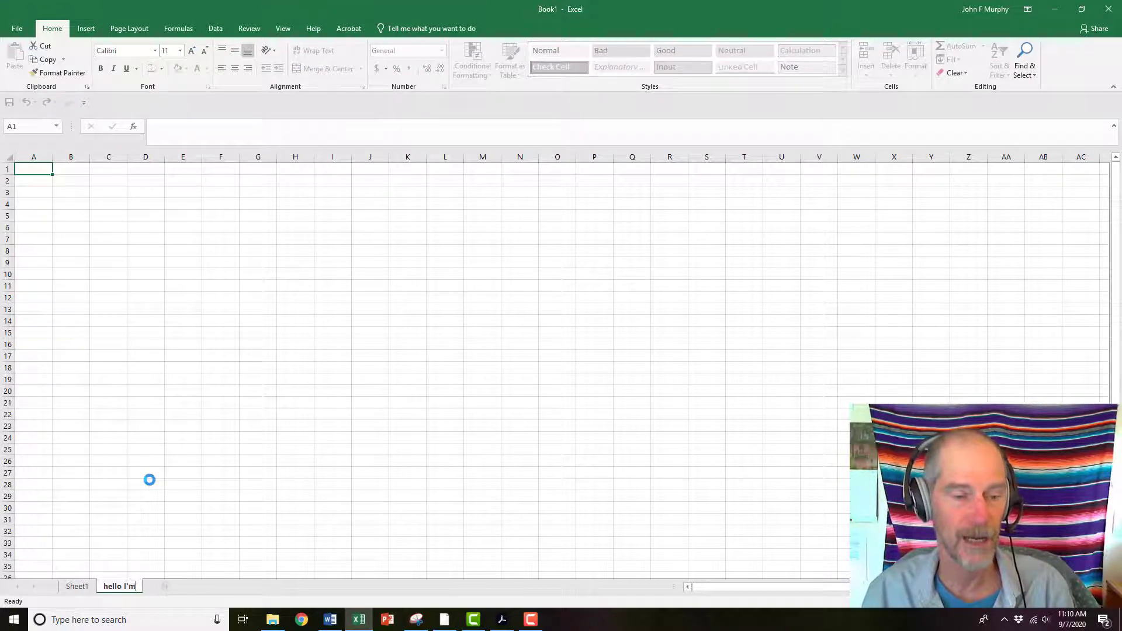
text( dumb)
key(Return)
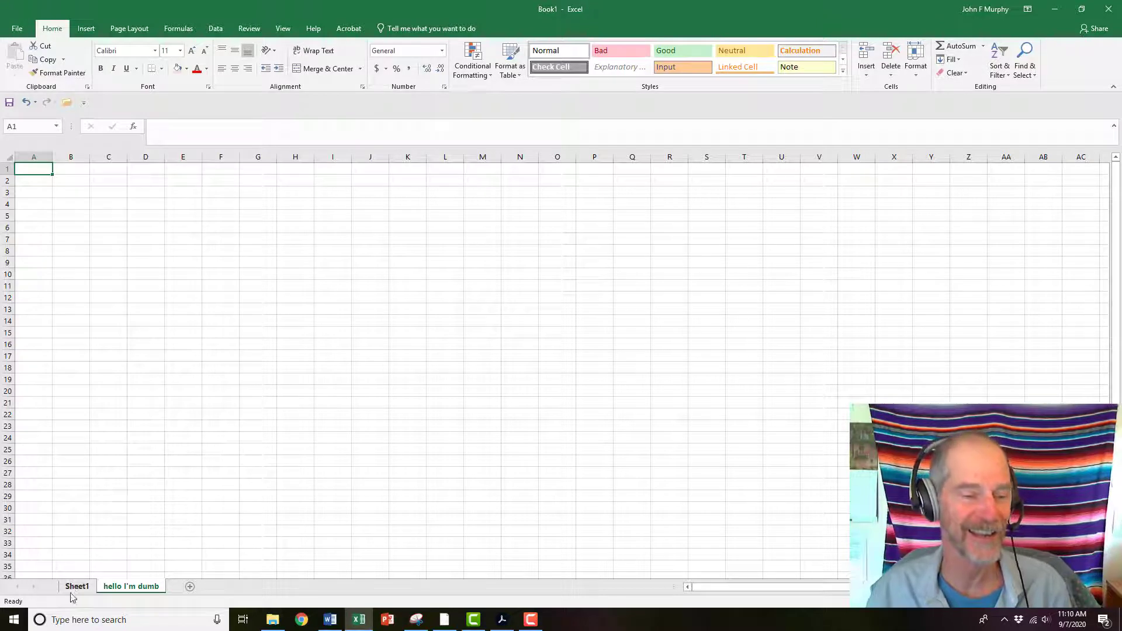
Add another worksheet and rename it hello I'm smart
click(190, 588)
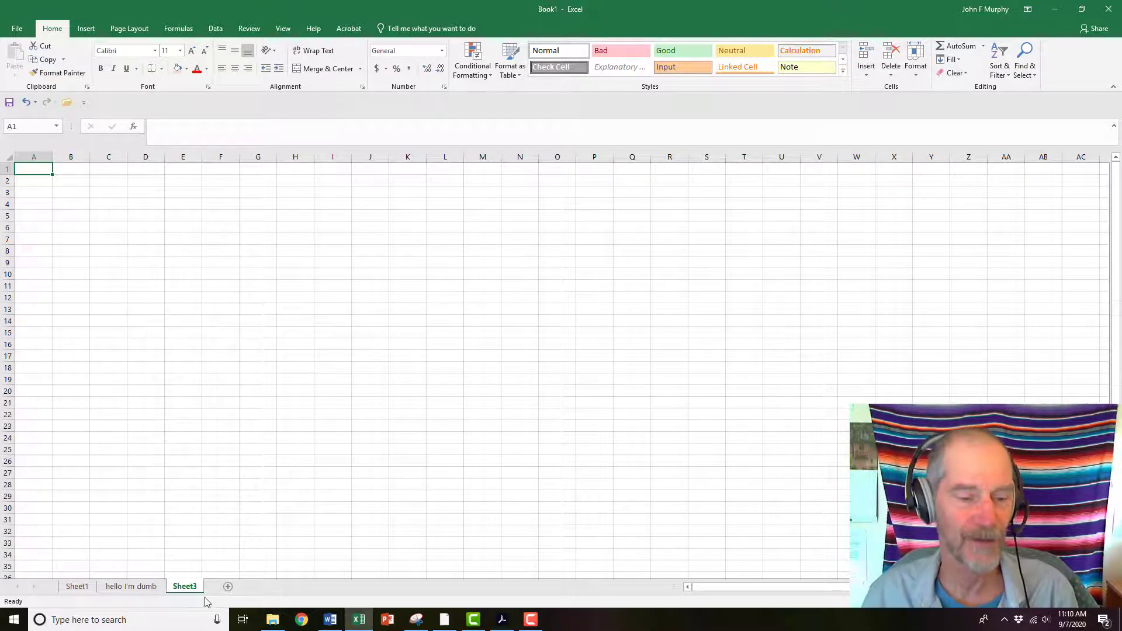
right_click(188, 586)
click(218, 475)
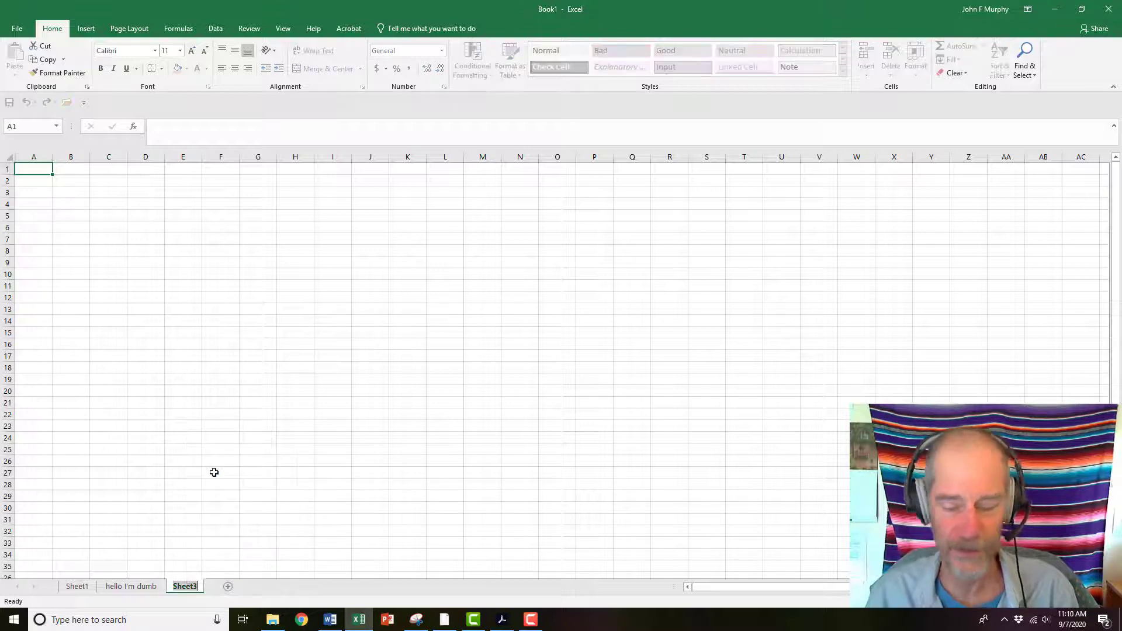
text(hello I'm smart)
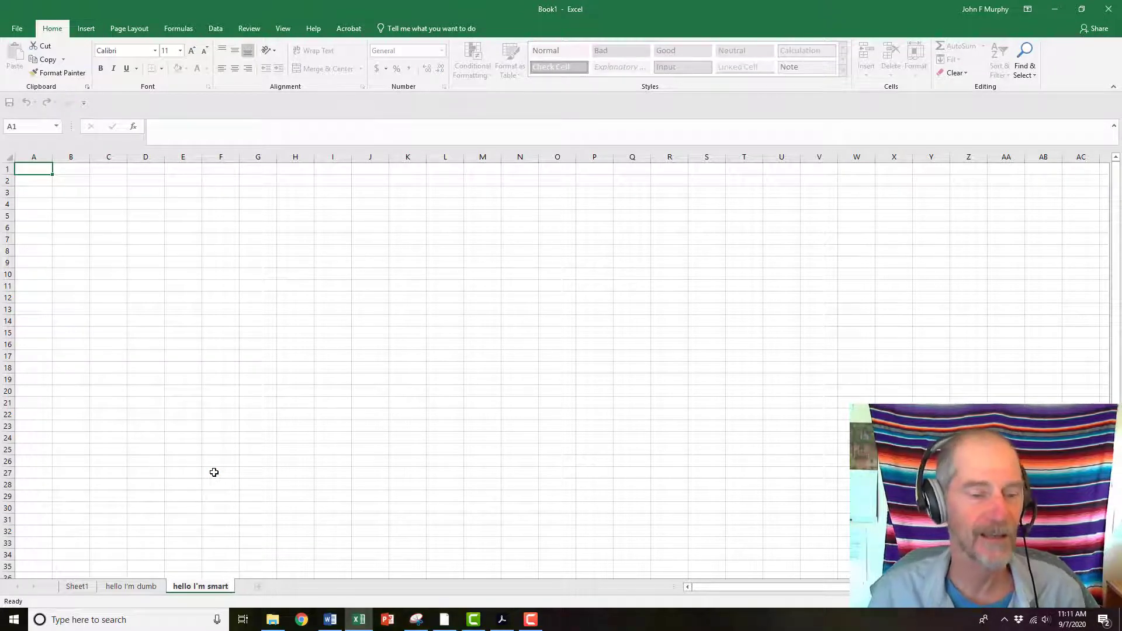
click(214, 472)
Switch between the worksheet tabs and return to Sheet1
click(77, 587)
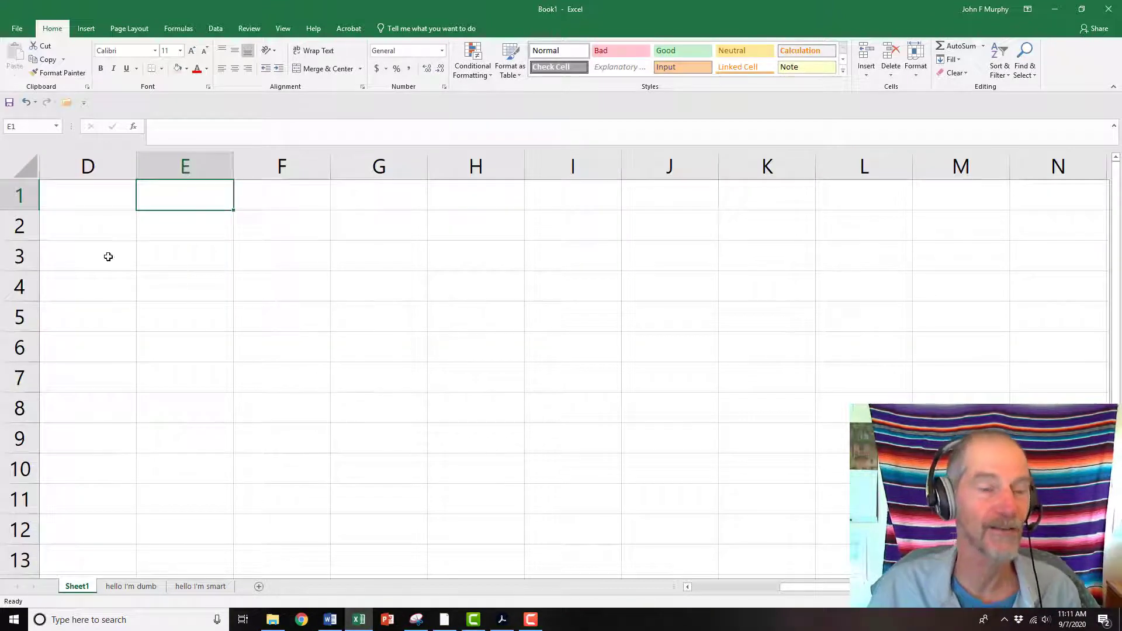
right_click(200, 586)
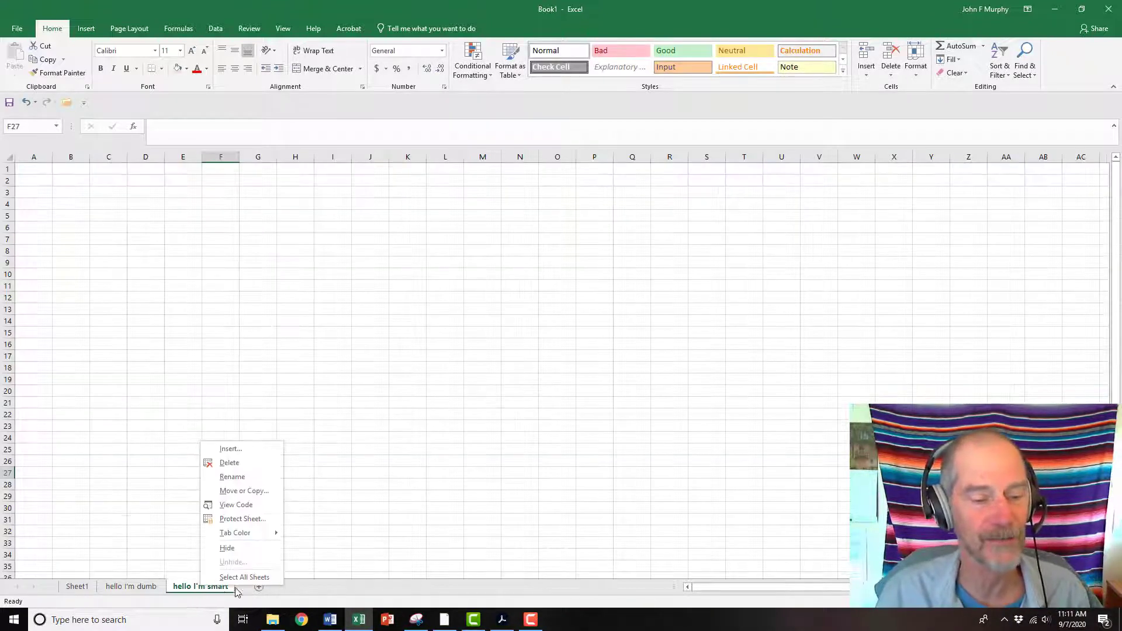
key(Escape)
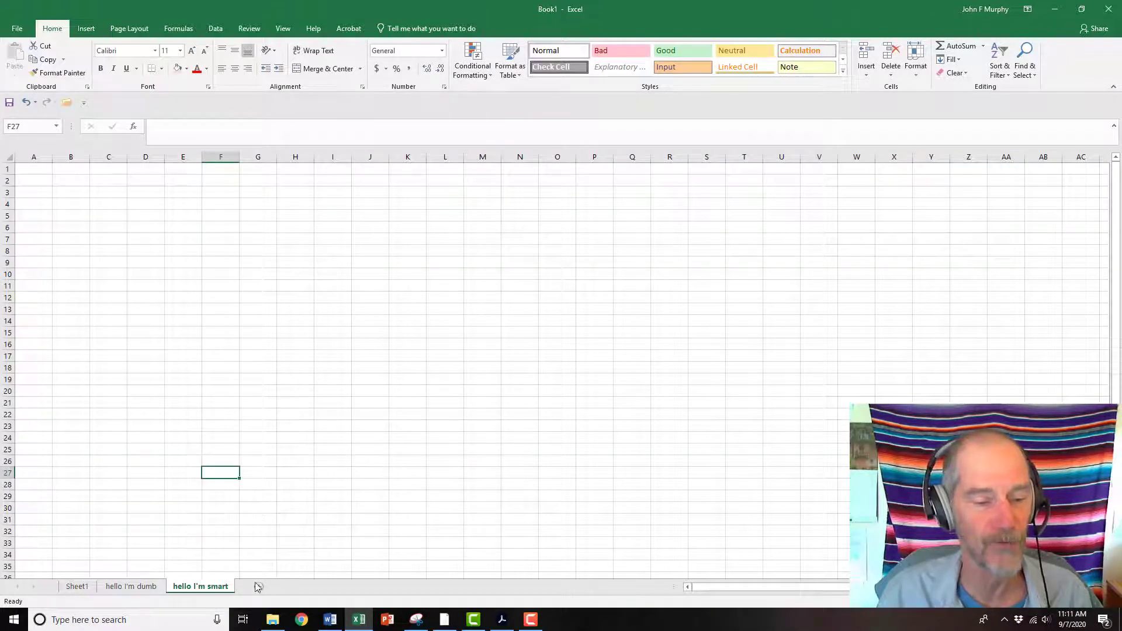
click(78, 586)
click(131, 587)
click(181, 586)
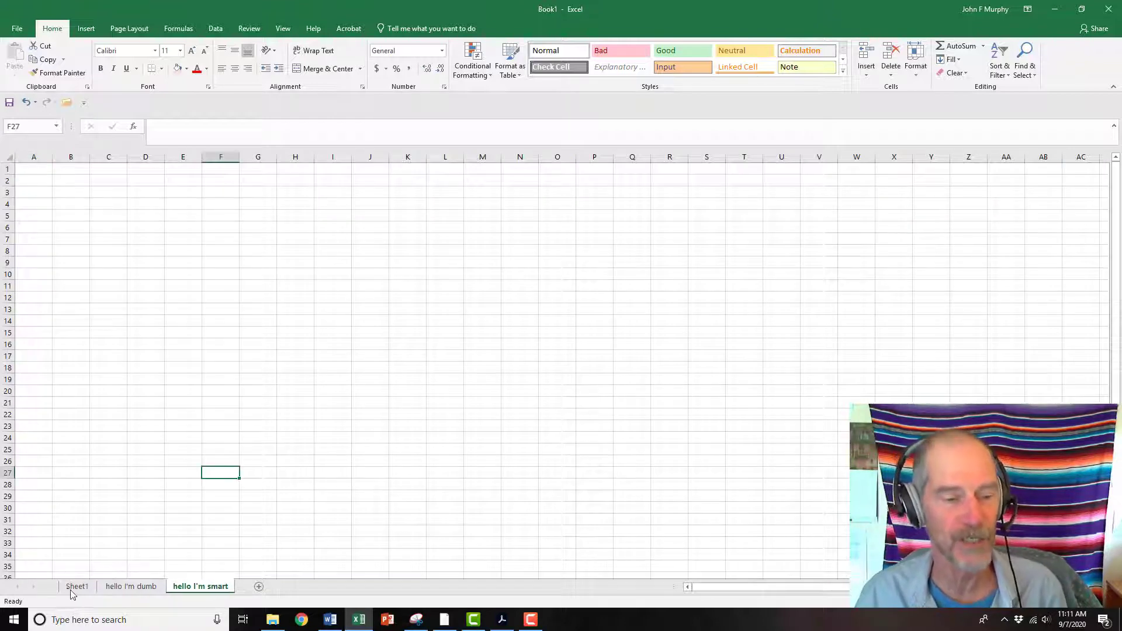
click(76, 587)
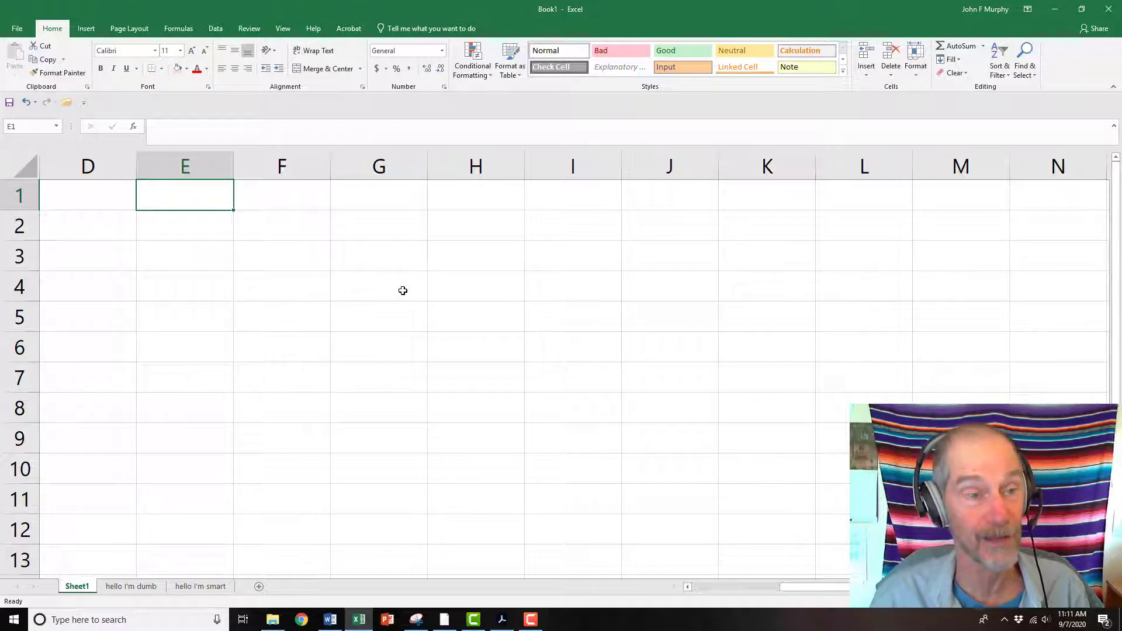
Select the range D1:G7 on Sheet1 and apply All Borders to it
click(76, 198)
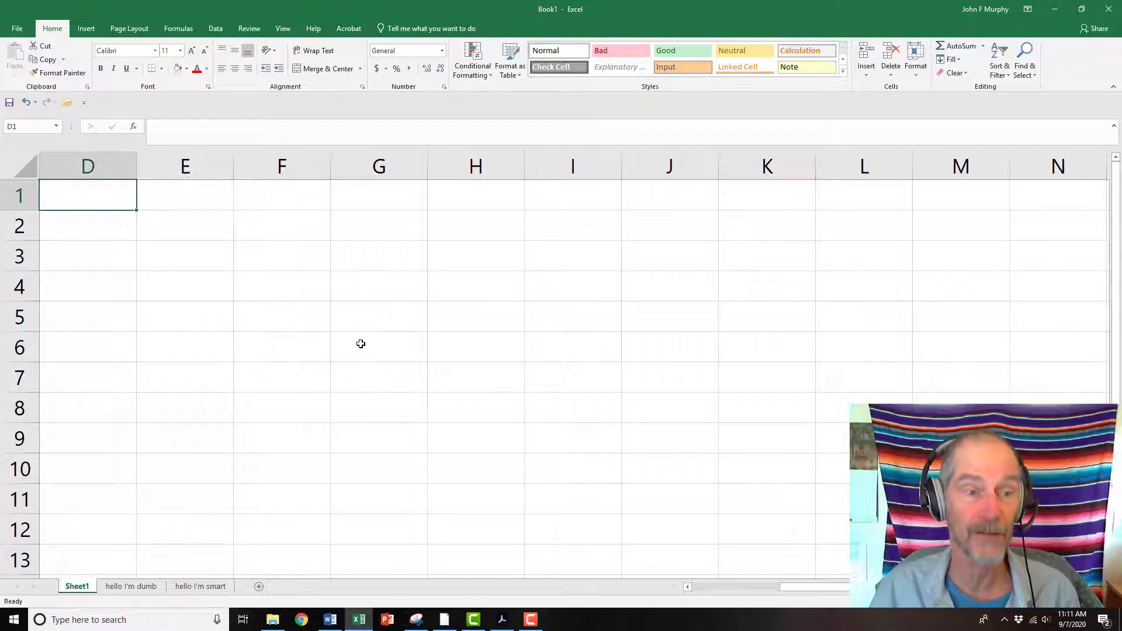
click(162, 69)
click(161, 197)
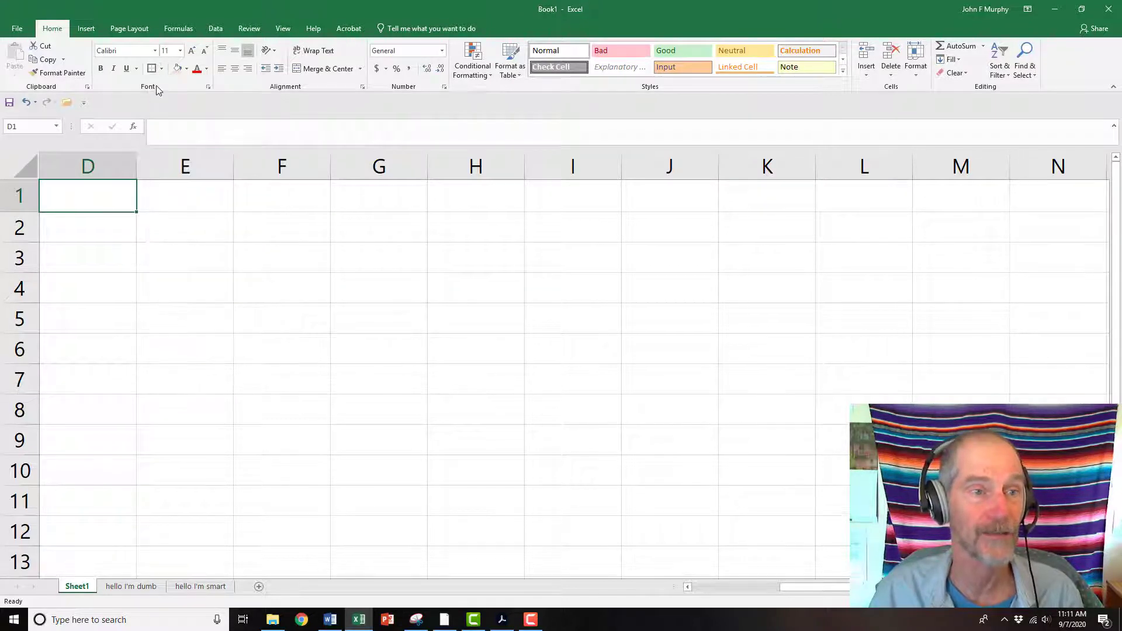
click(261, 278)
drag(111, 196, 388, 375)
click(153, 68)
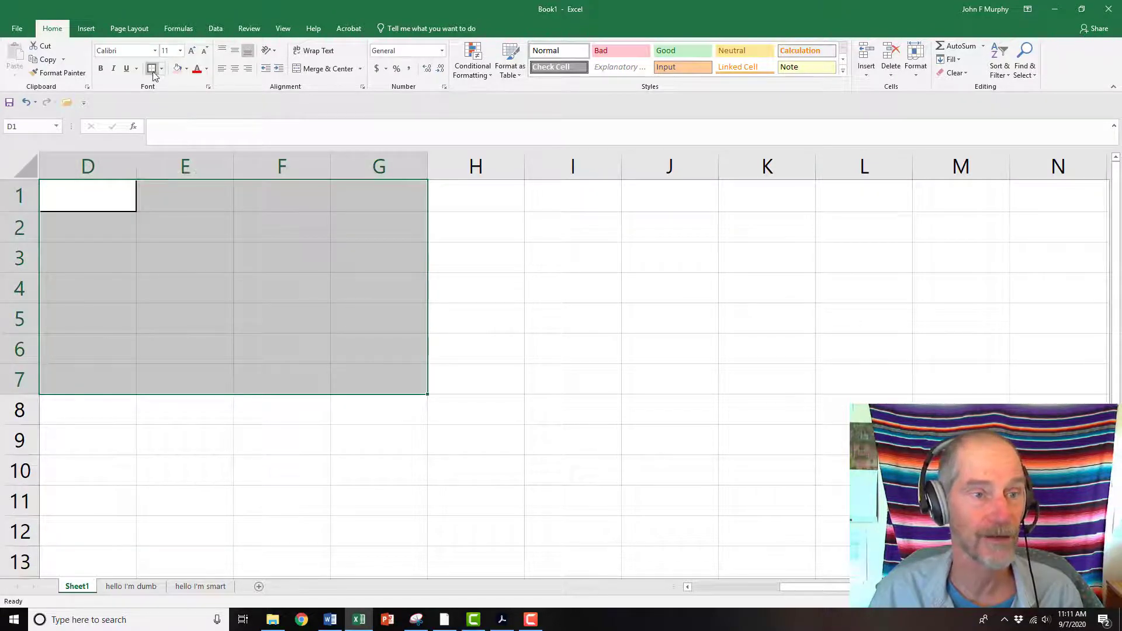
click(162, 68)
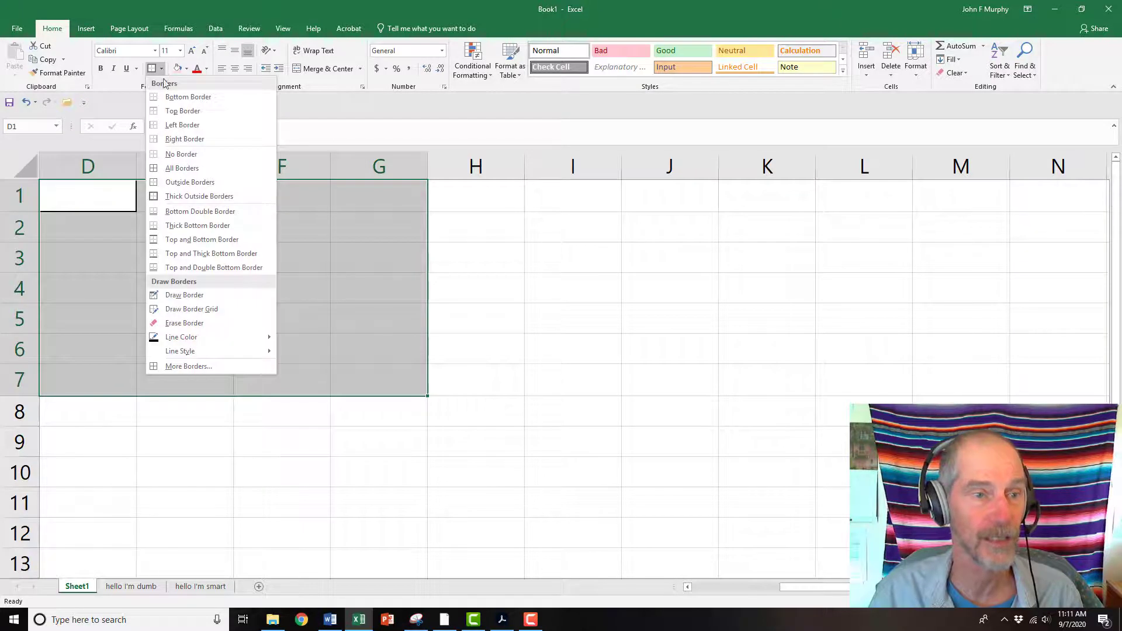
click(175, 168)
click(501, 342)
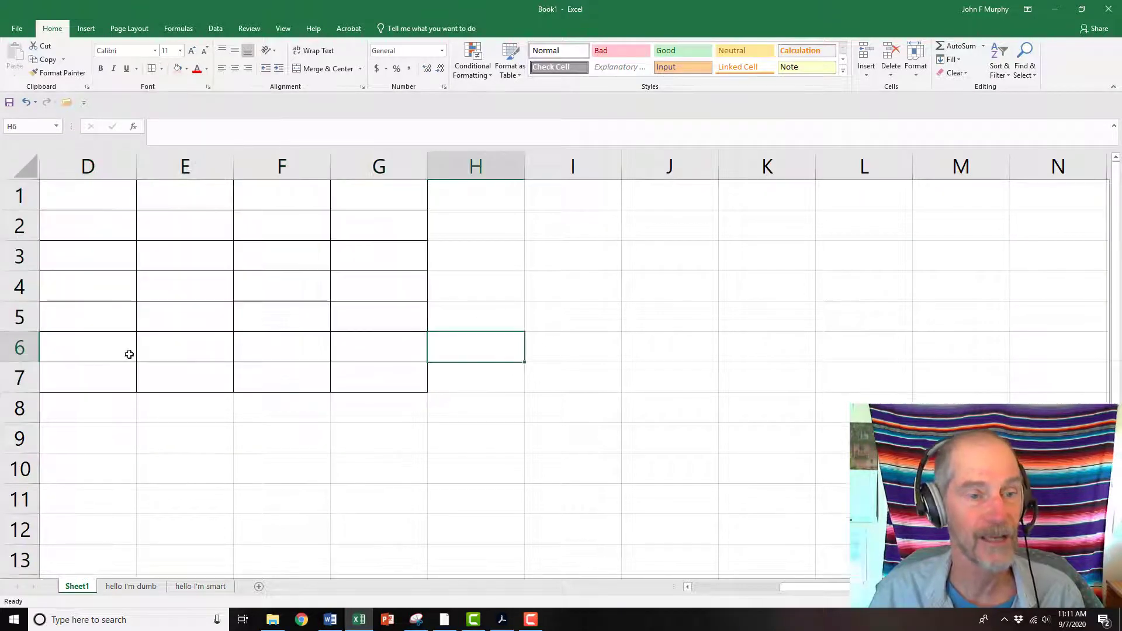
Select column D, row 1 and single cells in turn, then scroll the sheet back to column A
click(77, 170)
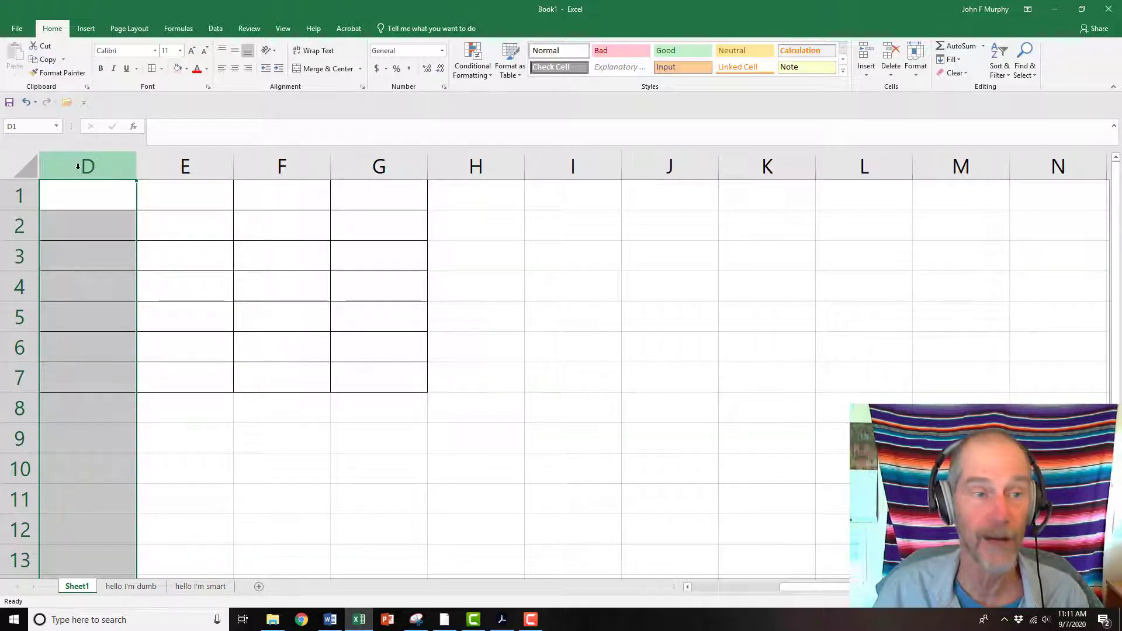
click(15, 194)
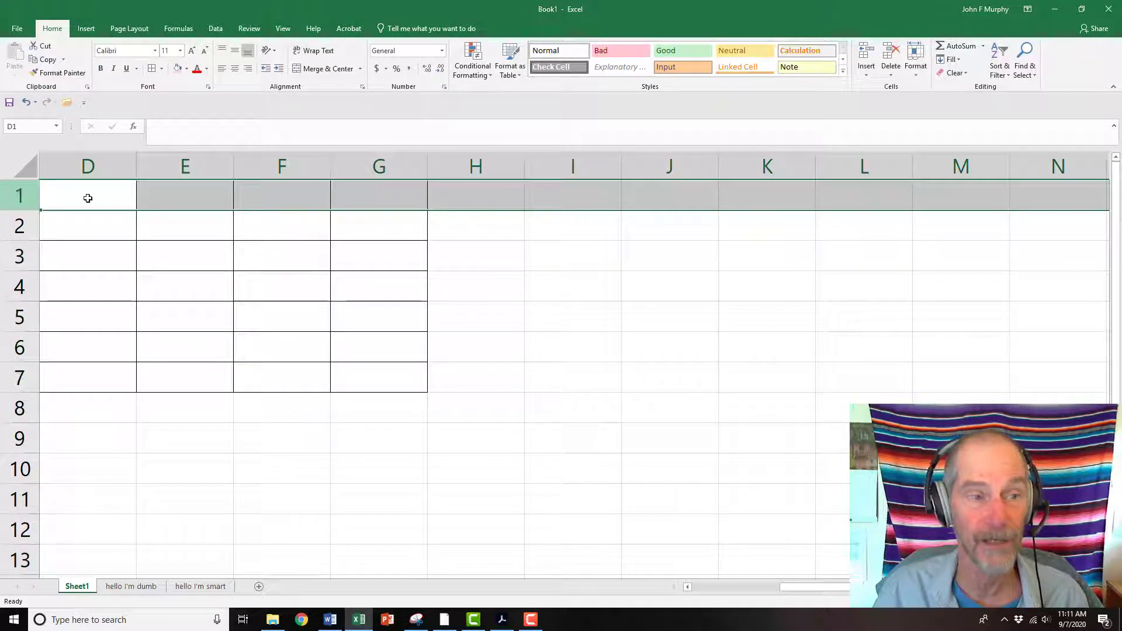
click(106, 193)
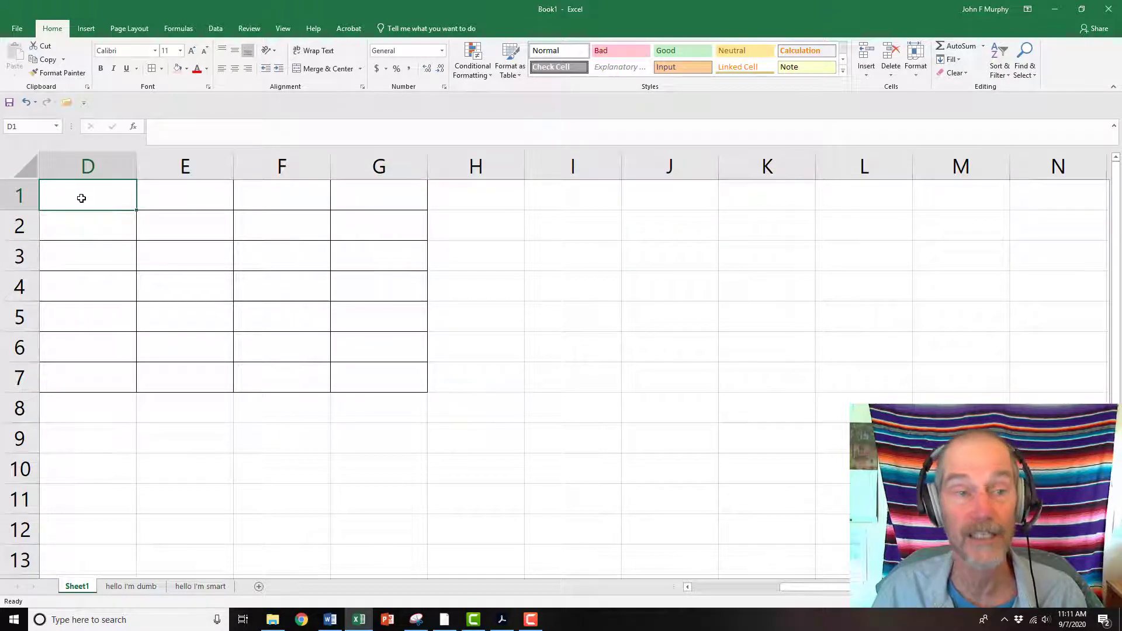
click(178, 202)
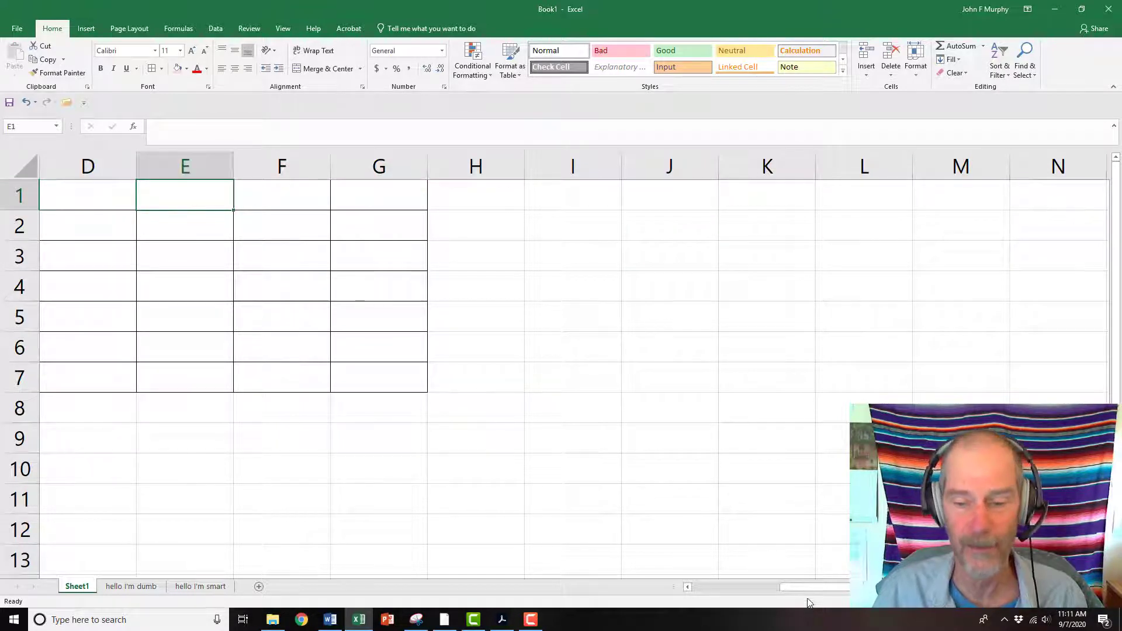
drag(808, 587, 678, 580)
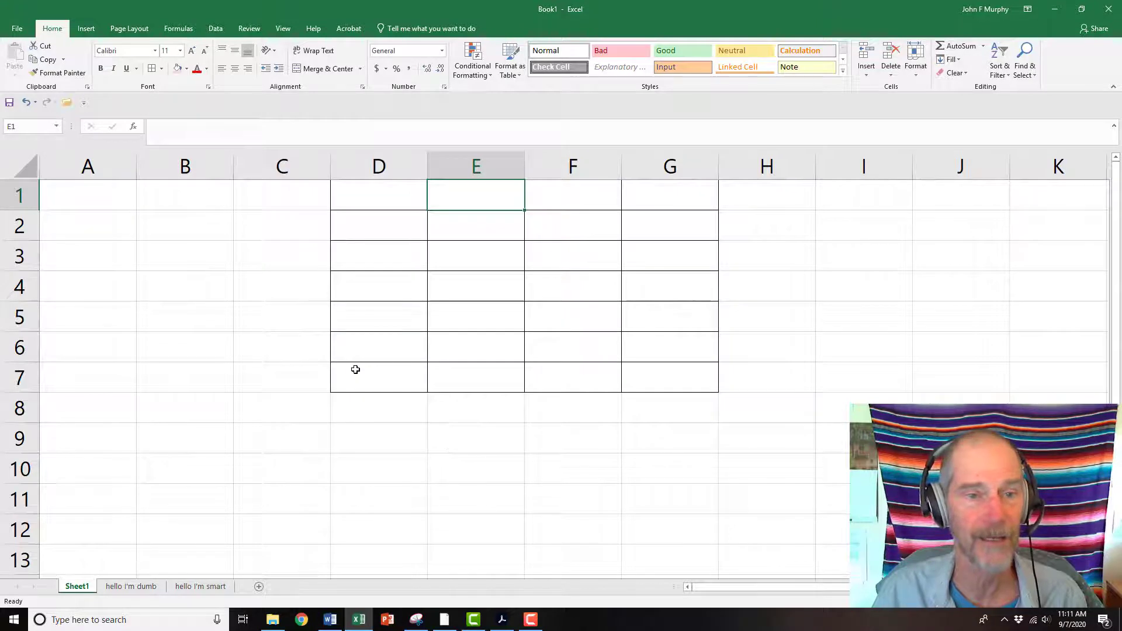
click(380, 189)
drag(805, 586, 779, 593)
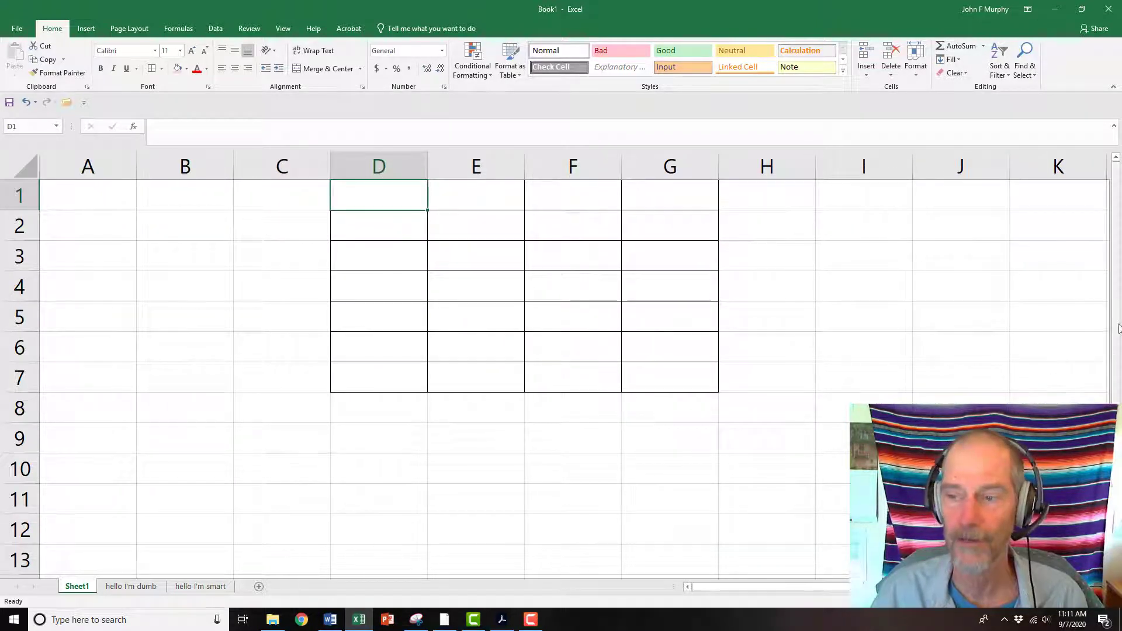
drag(1116, 326, 1113, 213)
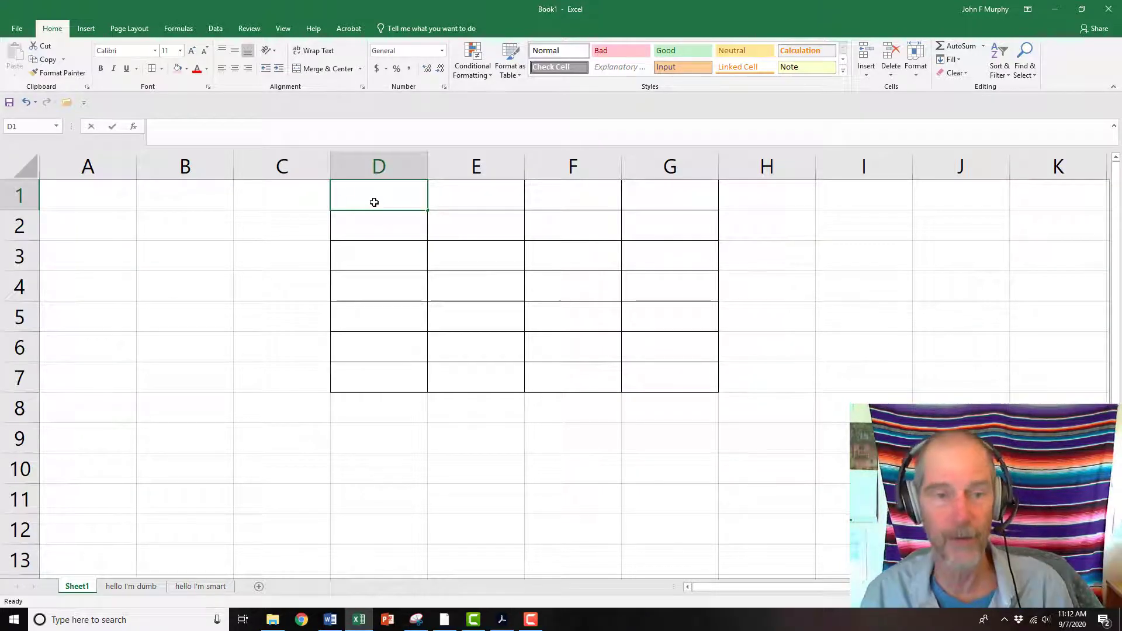
Enter lkajl, alkdjf, 12, 3, 3, 4 and 5 down cells D1 to D7
text(lkajl)
key(Return)
text(alkdjf)
key(Return)
text(12)
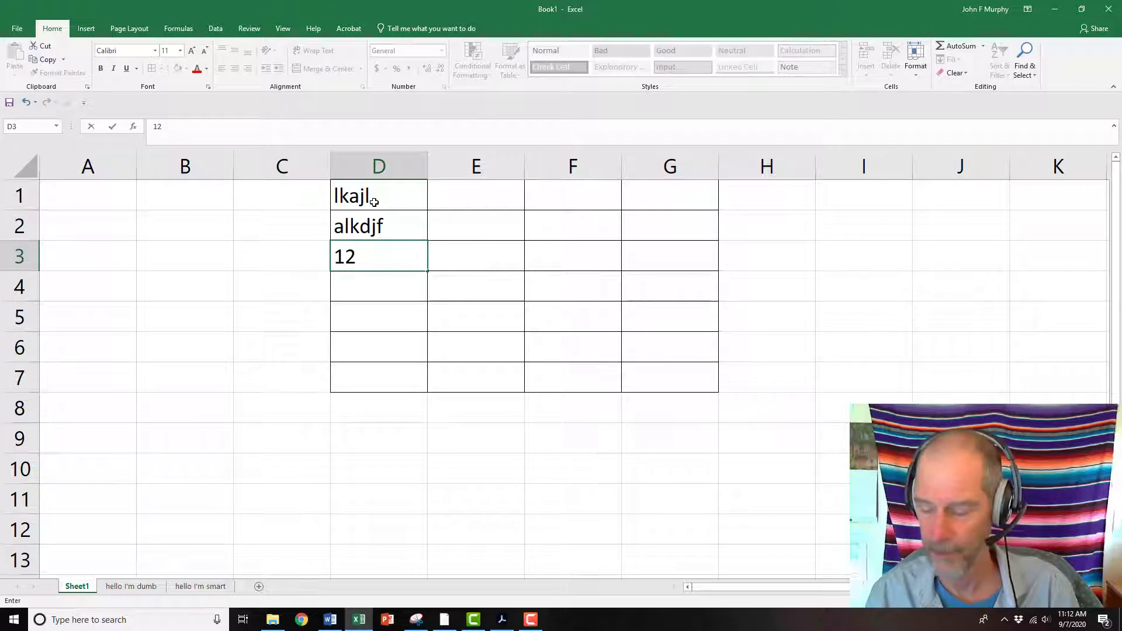
key(Return)
text(3)
key(Return)
text(3)
key(Return)
text(4)
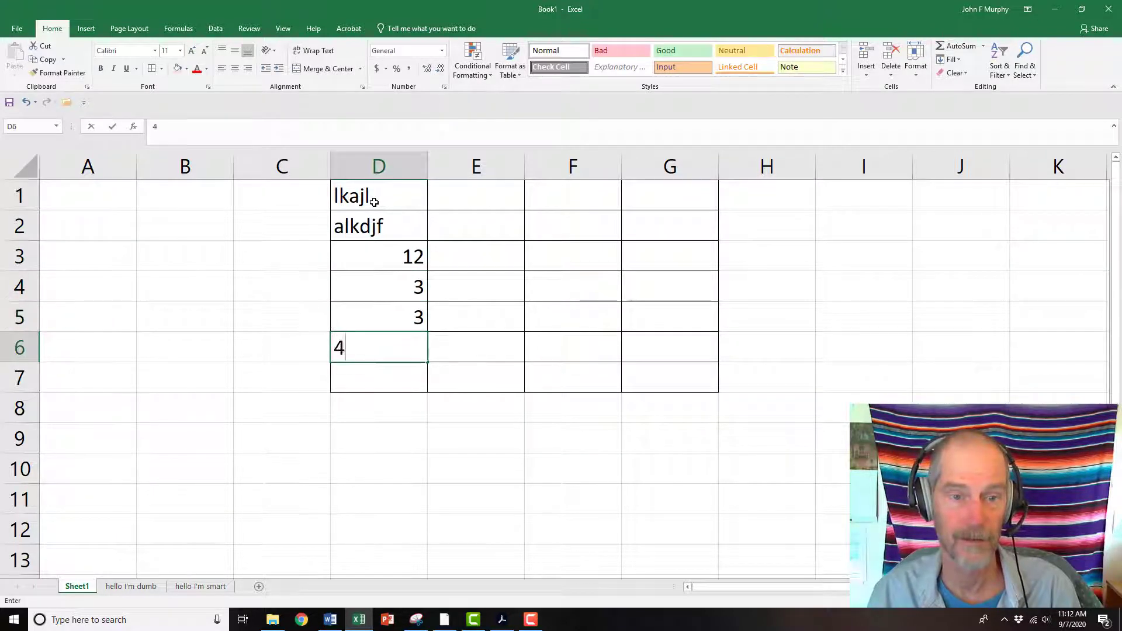
key(Return)
text(5)
key(Return)
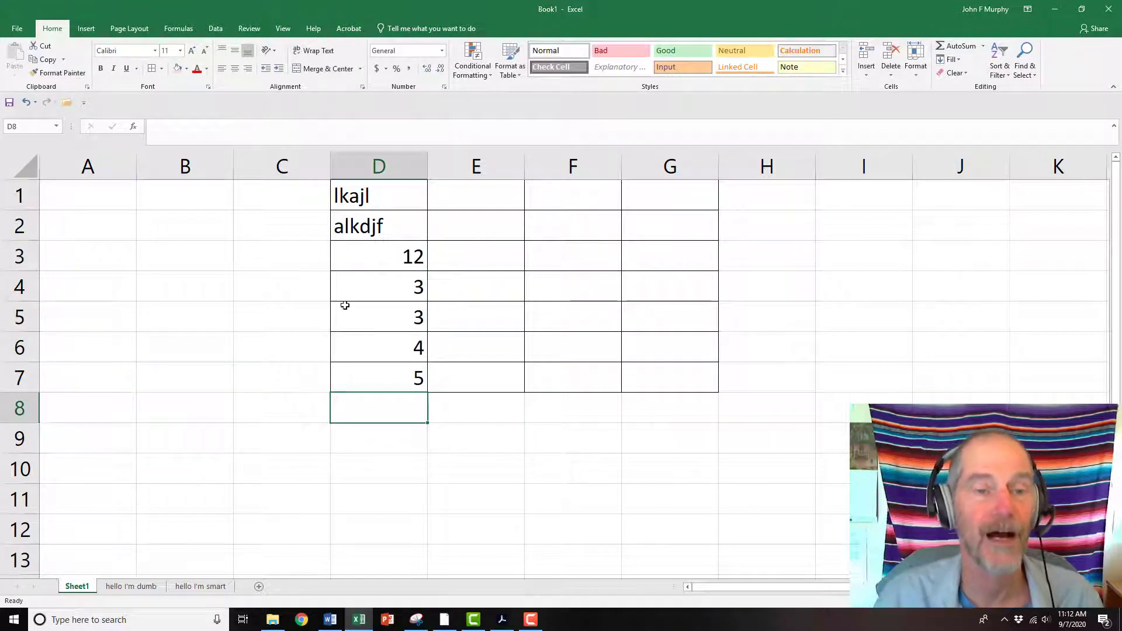
click(373, 379)
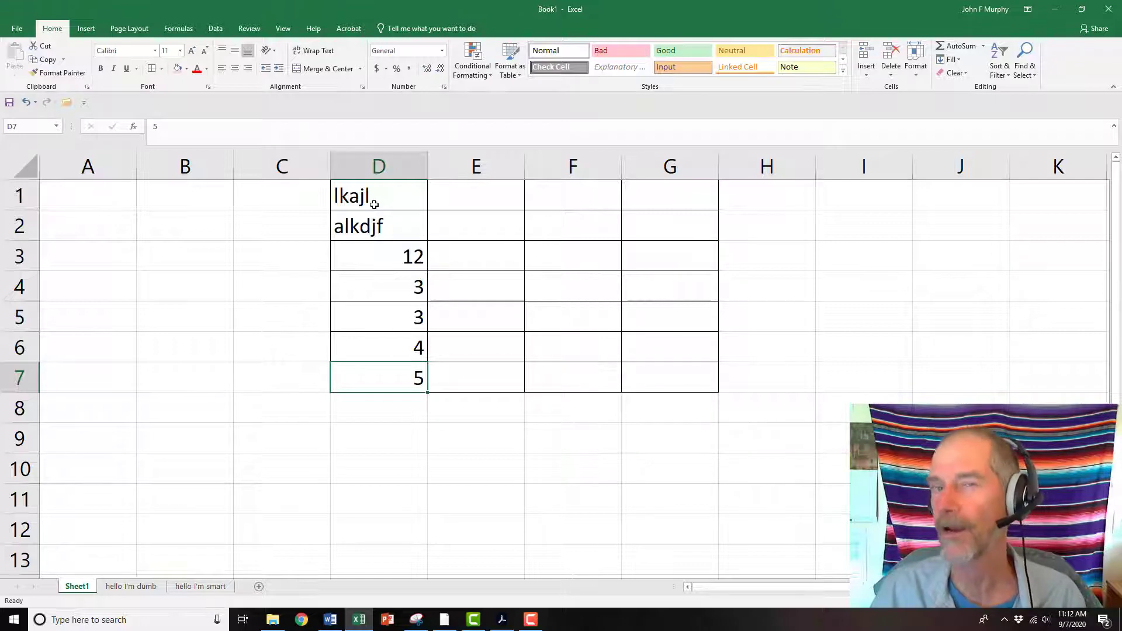
click(384, 226)
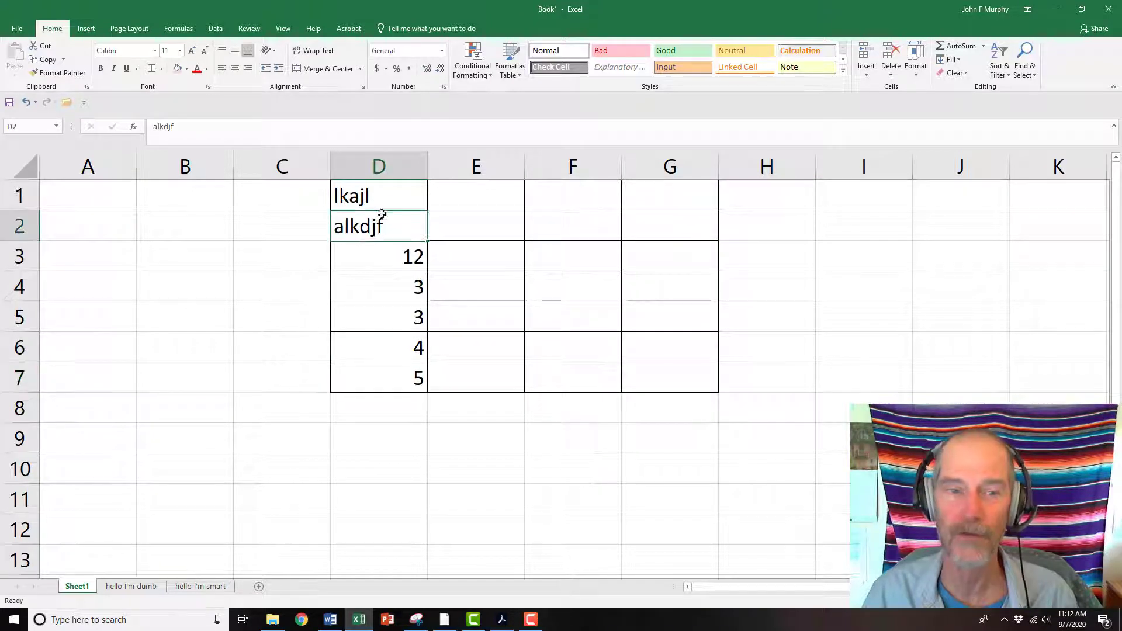
Select the filled cells in column D one by one to inspect their contents
click(363, 197)
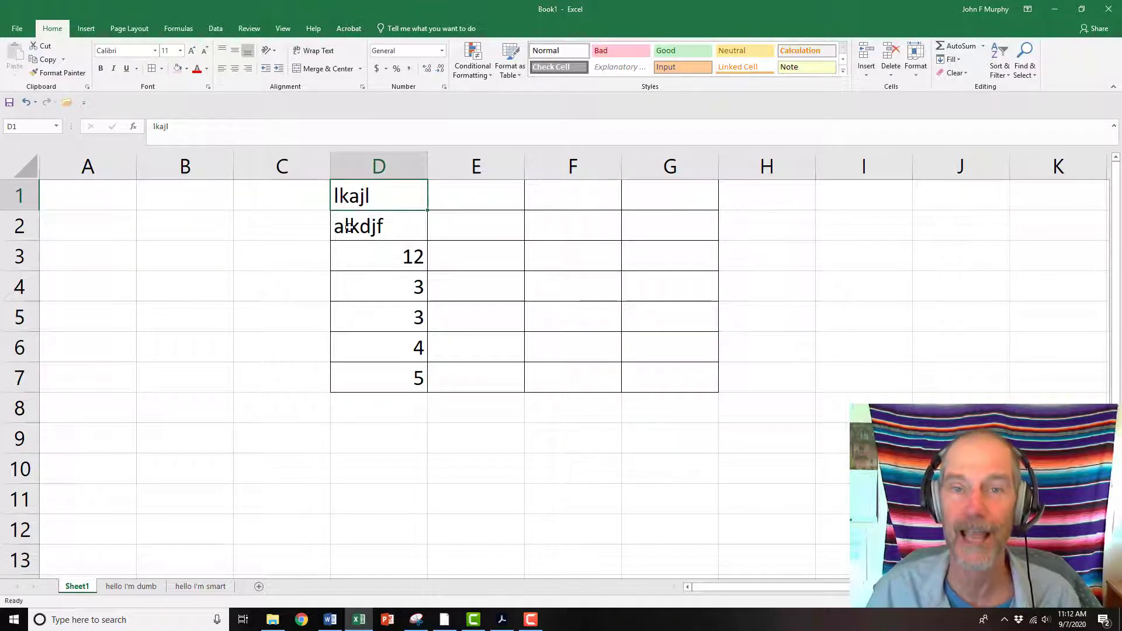
click(373, 259)
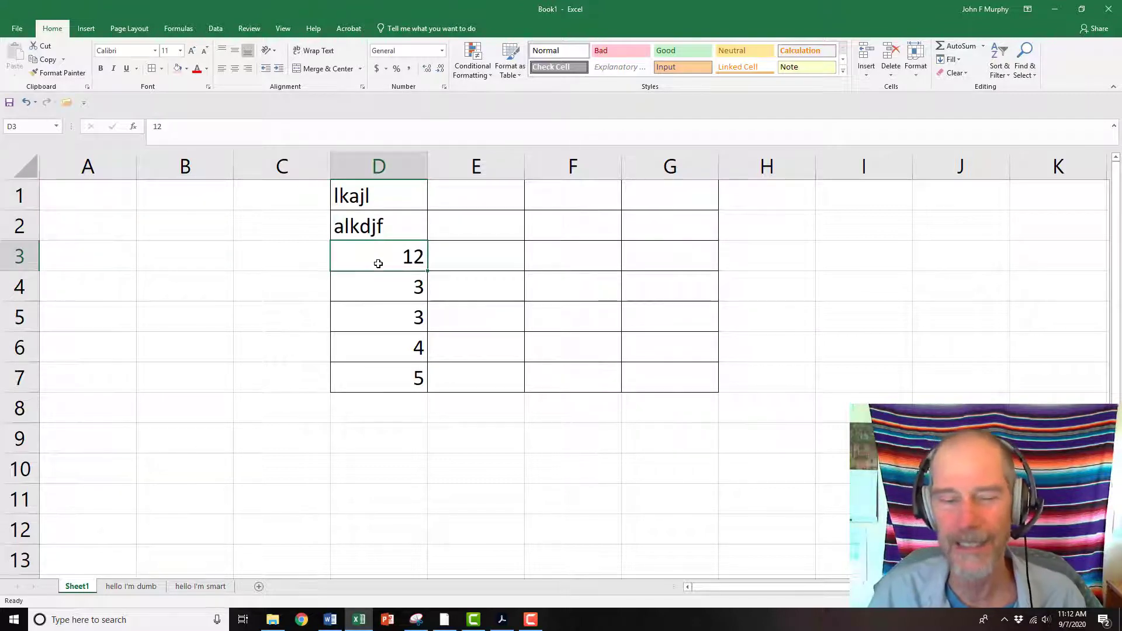
click(388, 291)
click(390, 315)
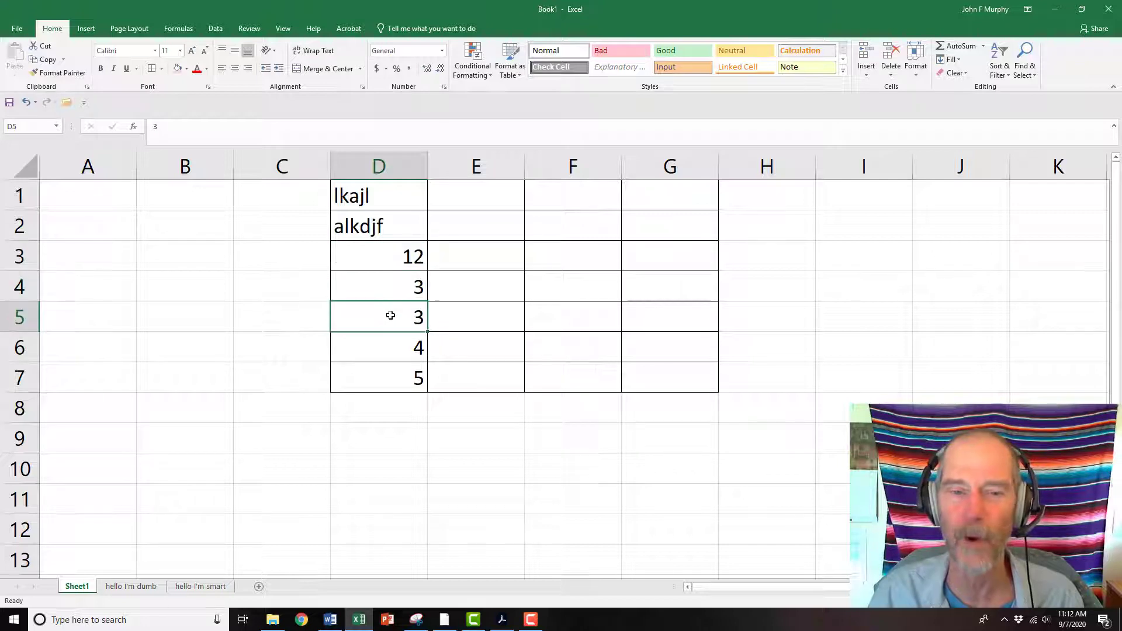
click(402, 252)
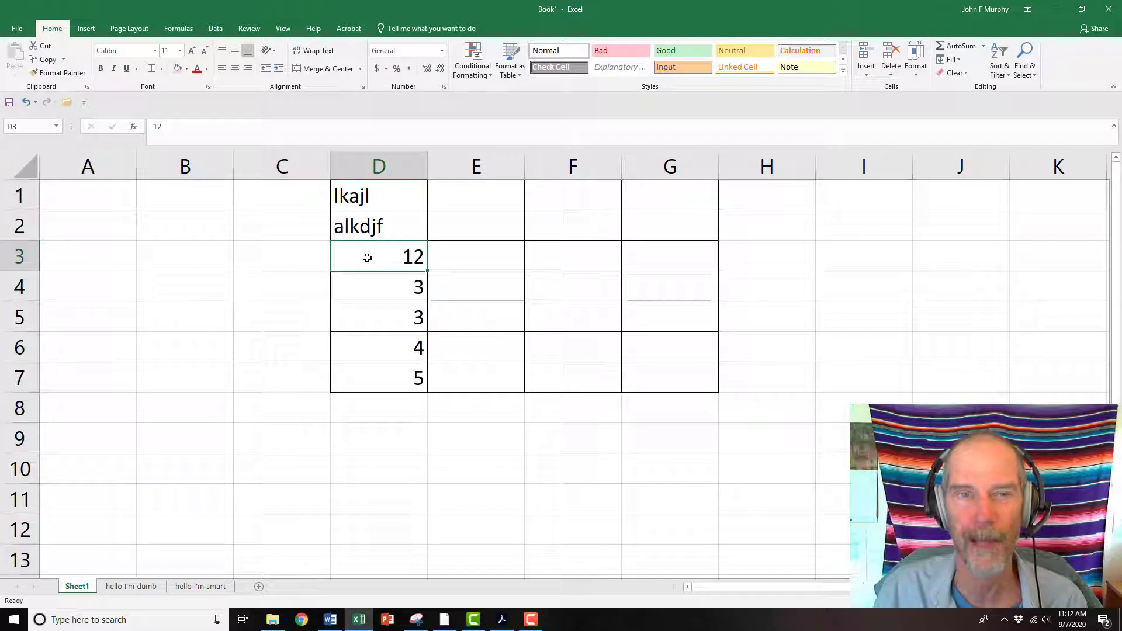
Apply the Time number format to cell D3
click(443, 51)
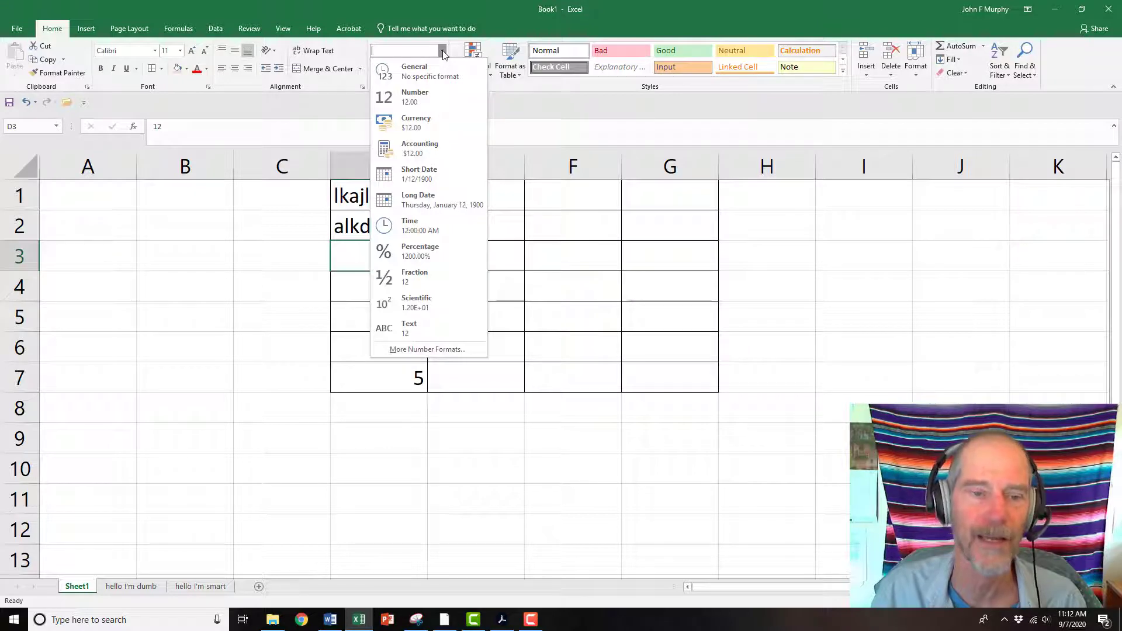
click(562, 290)
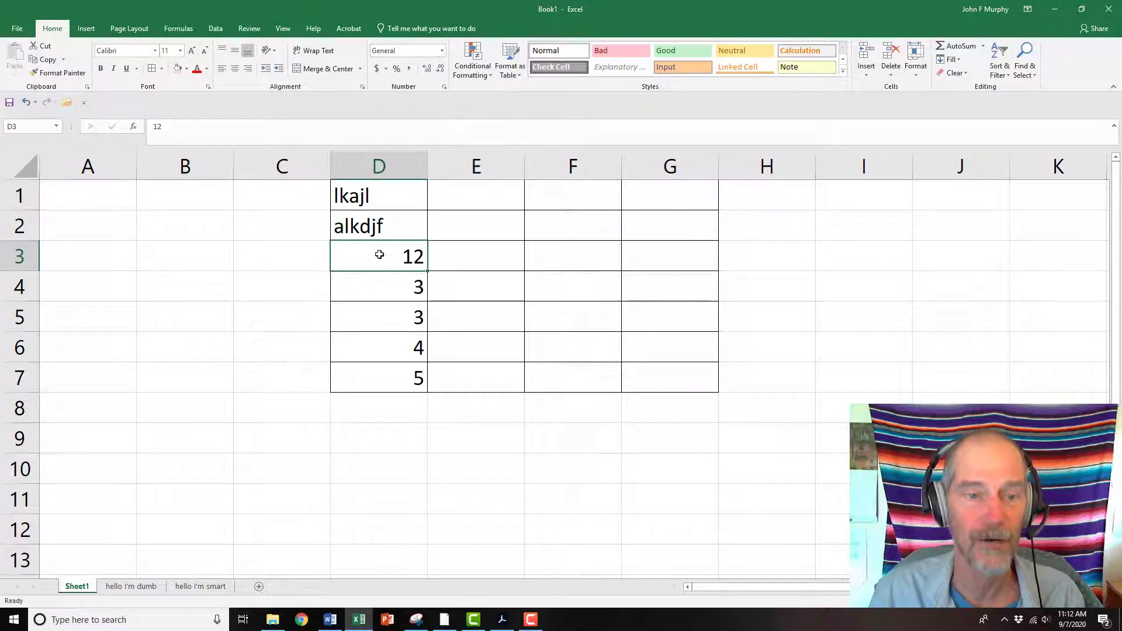
click(442, 52)
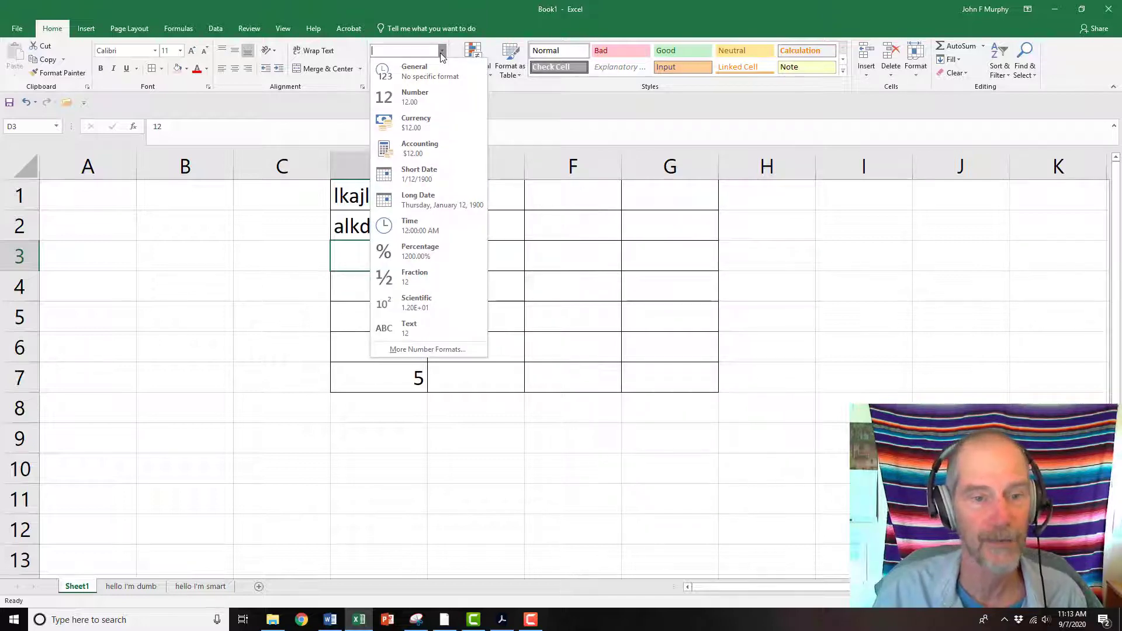
click(418, 228)
click(497, 252)
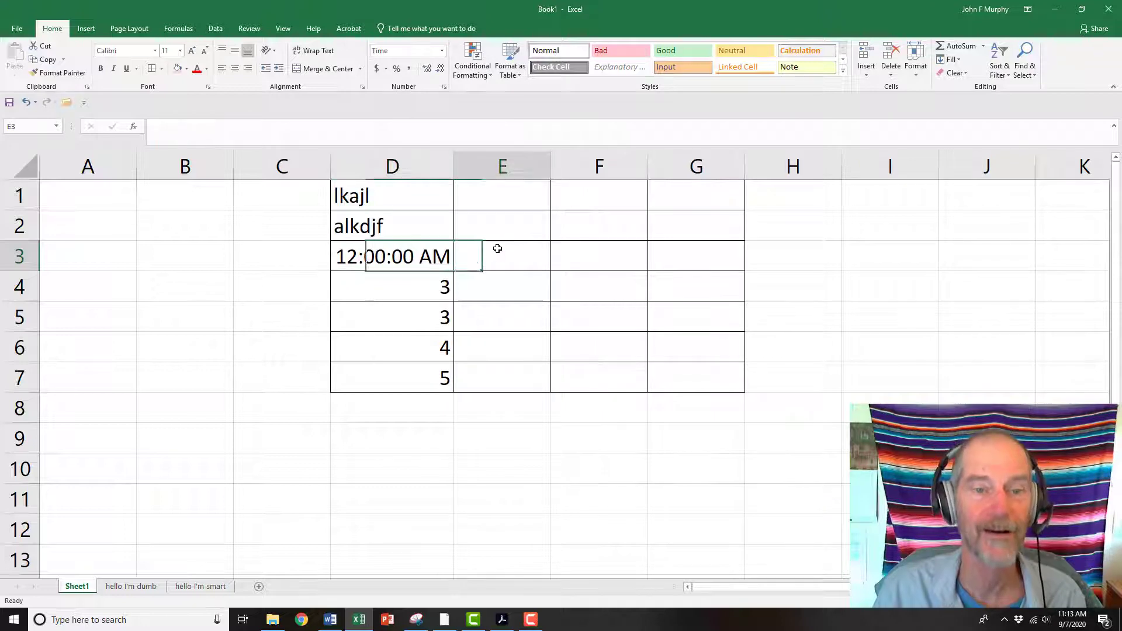
Copy the formatting of cell D3 onto cell D4 with the Format Painter
click(400, 263)
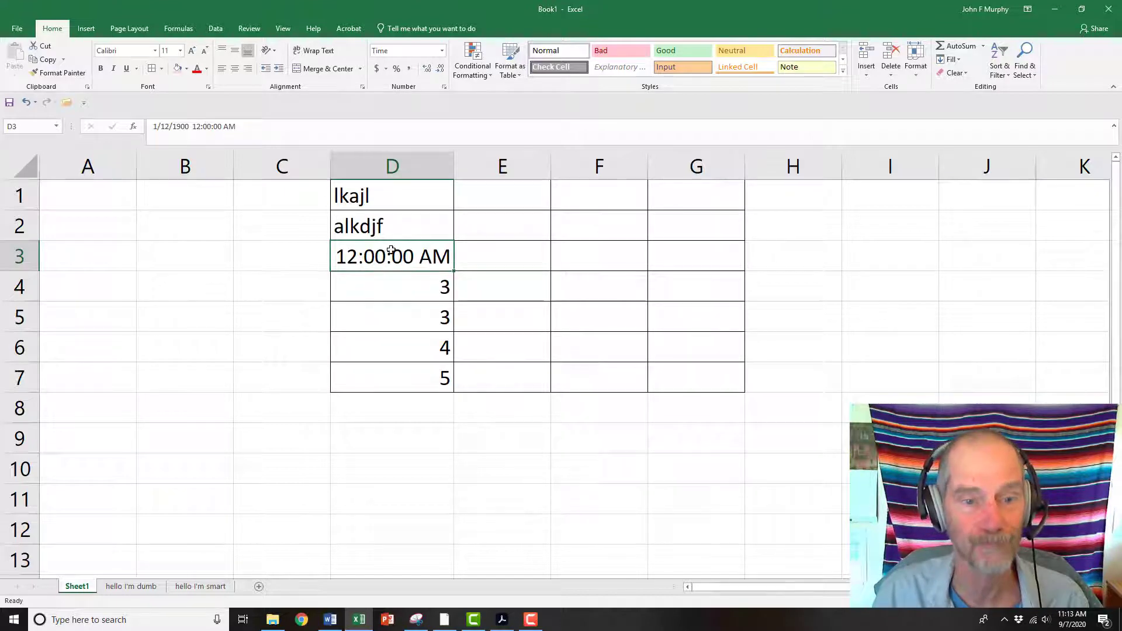
click(52, 77)
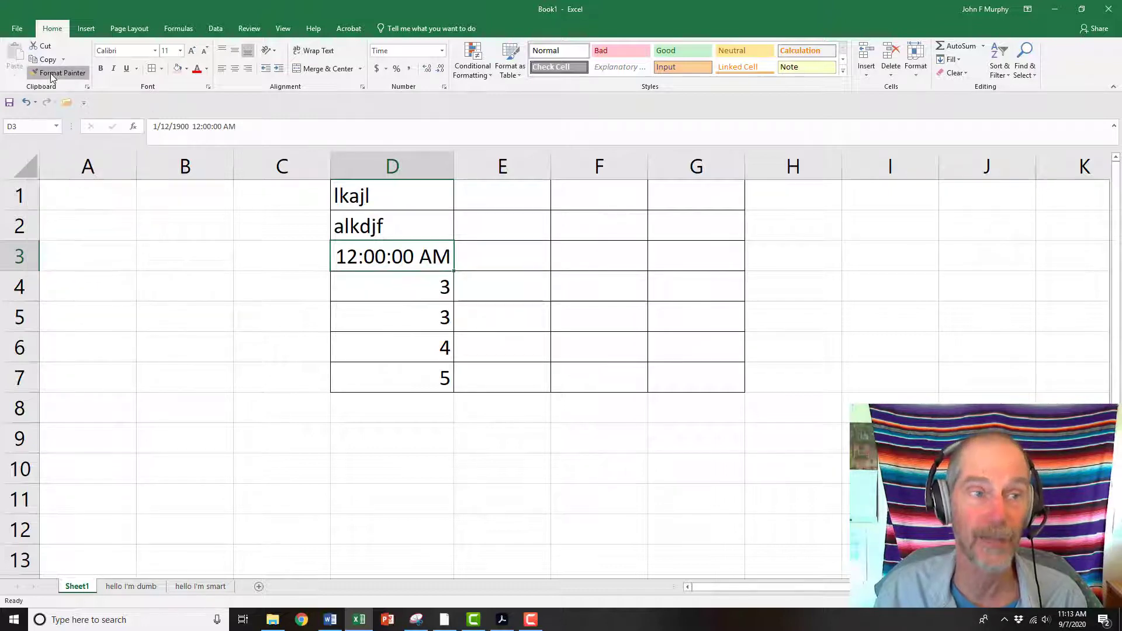
click(394, 293)
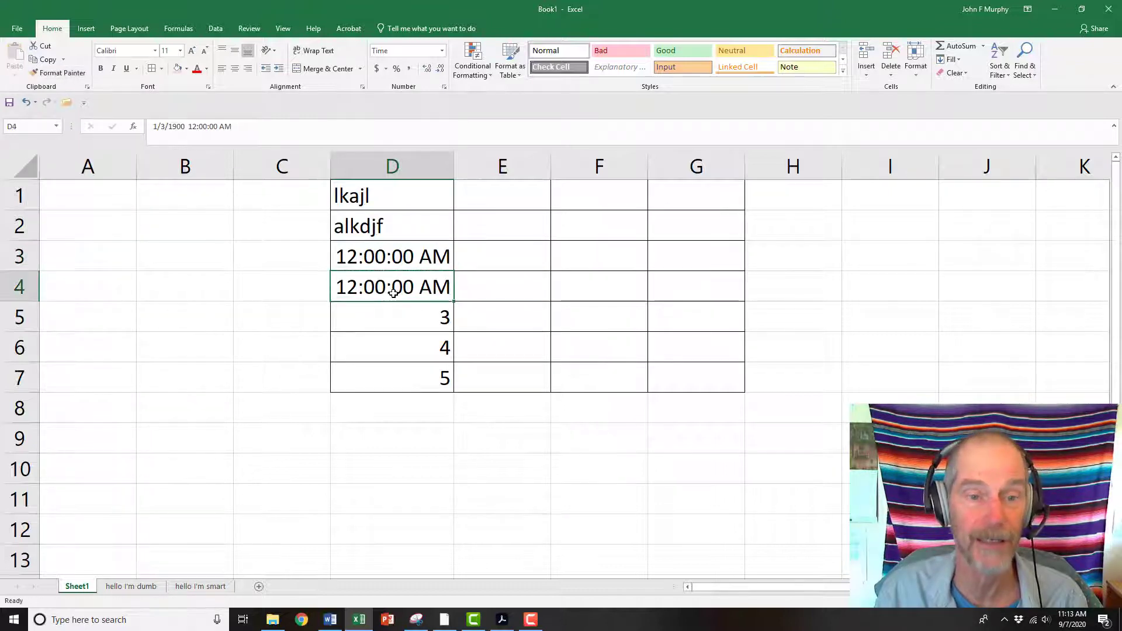
Edit cell D4's value in the formula bar so its time becomes 3:00:00 AM
double_click(354, 283)
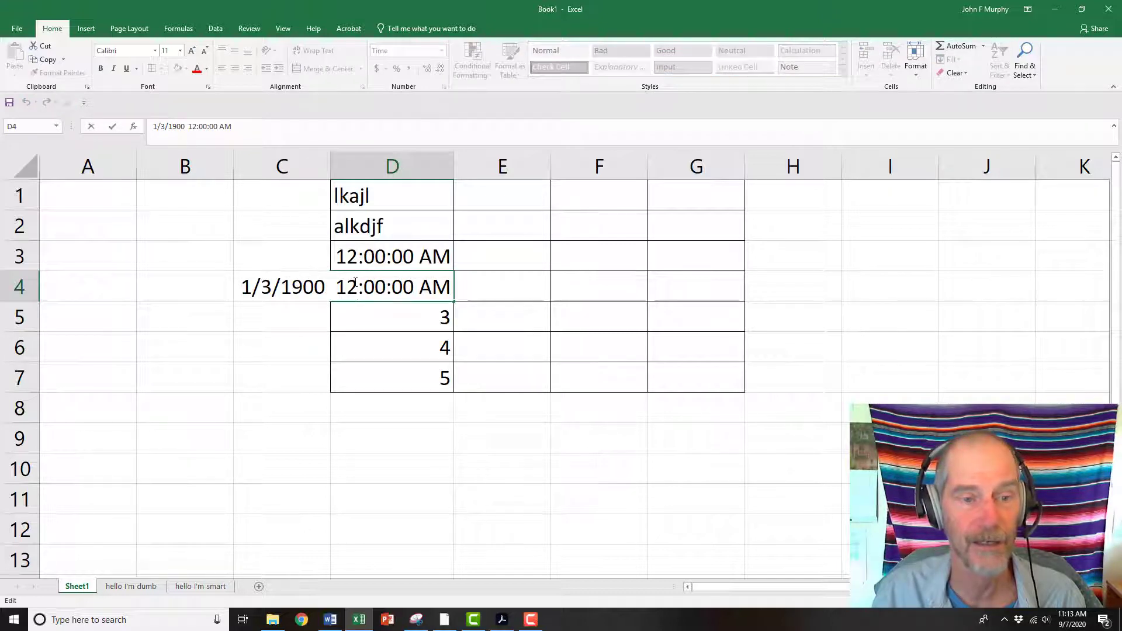
click(371, 305)
click(372, 289)
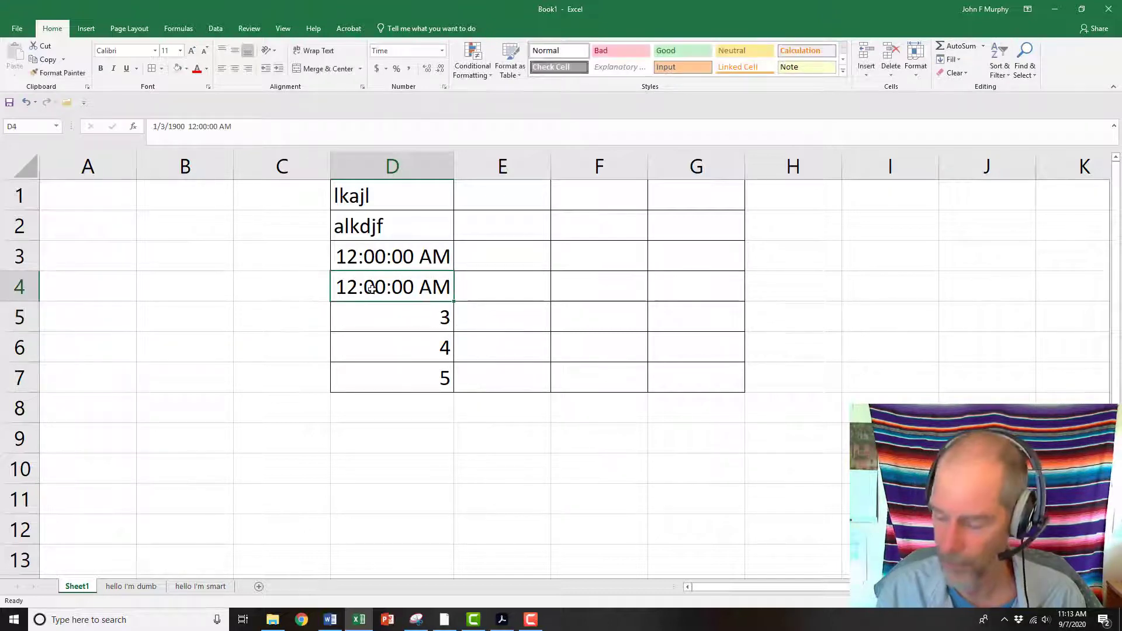
key(Down)
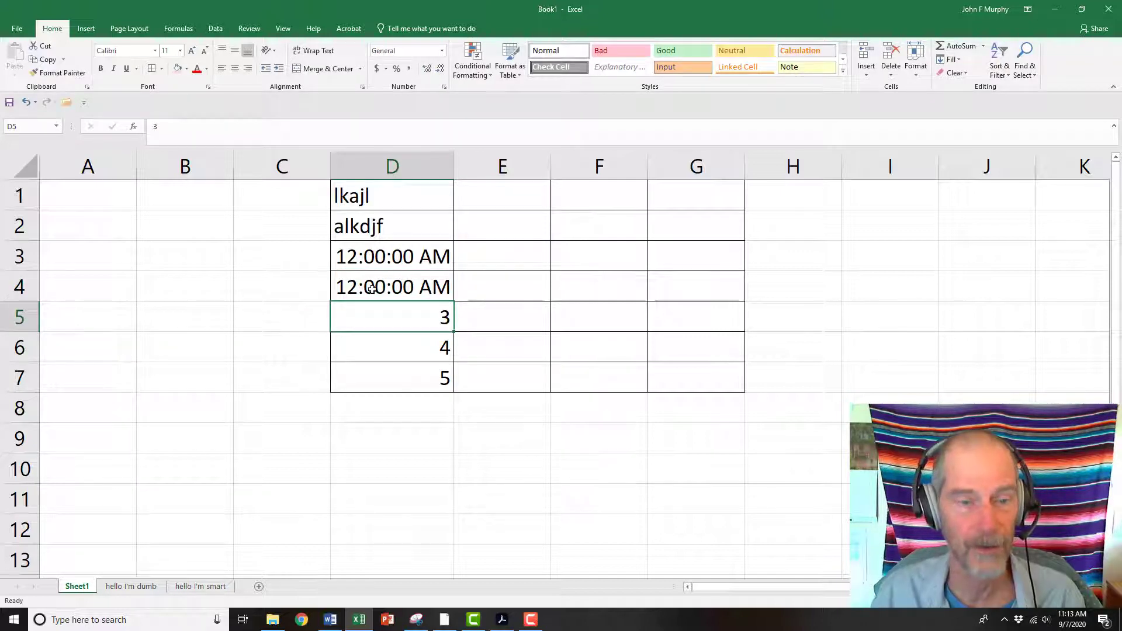
click(372, 289)
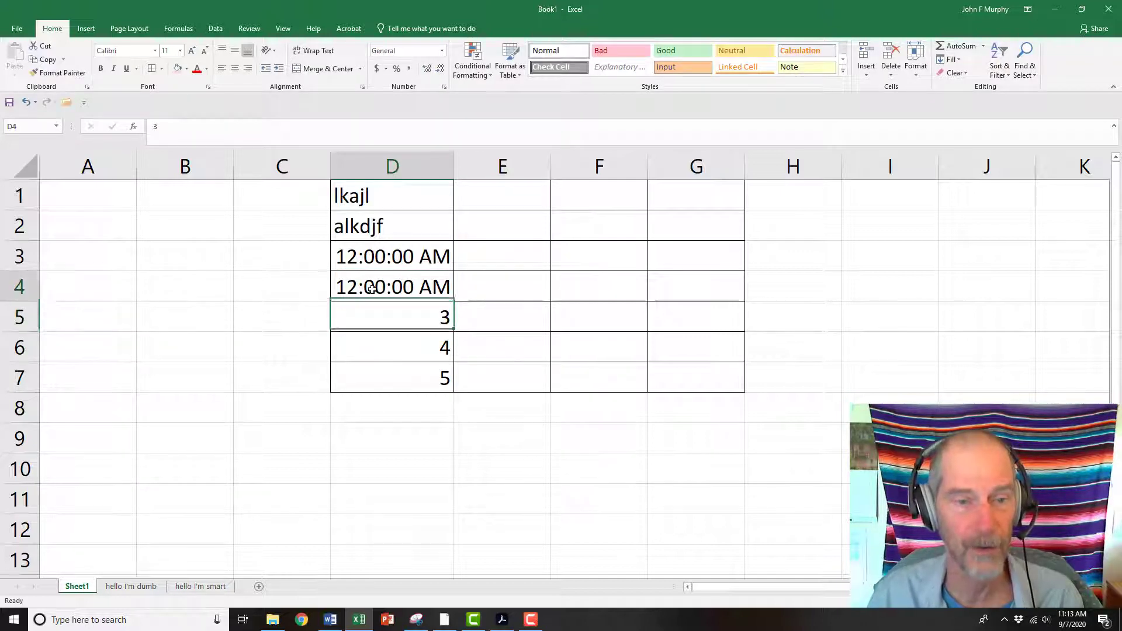
click(196, 127)
key(BackSpace)
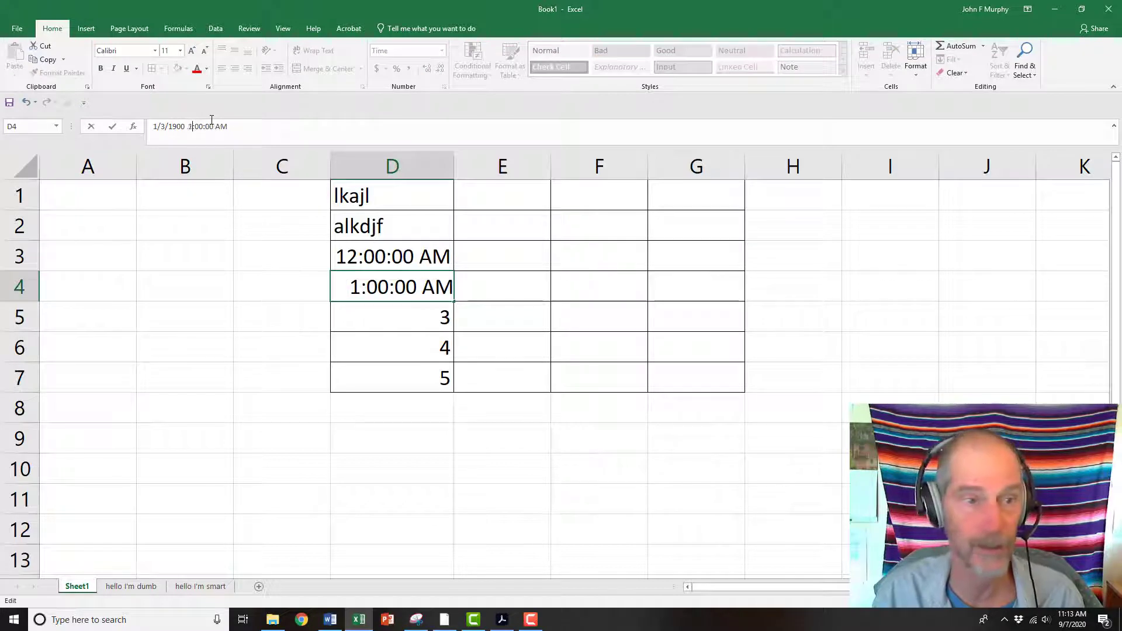
key(BackSpace)
text(3)
key(Return)
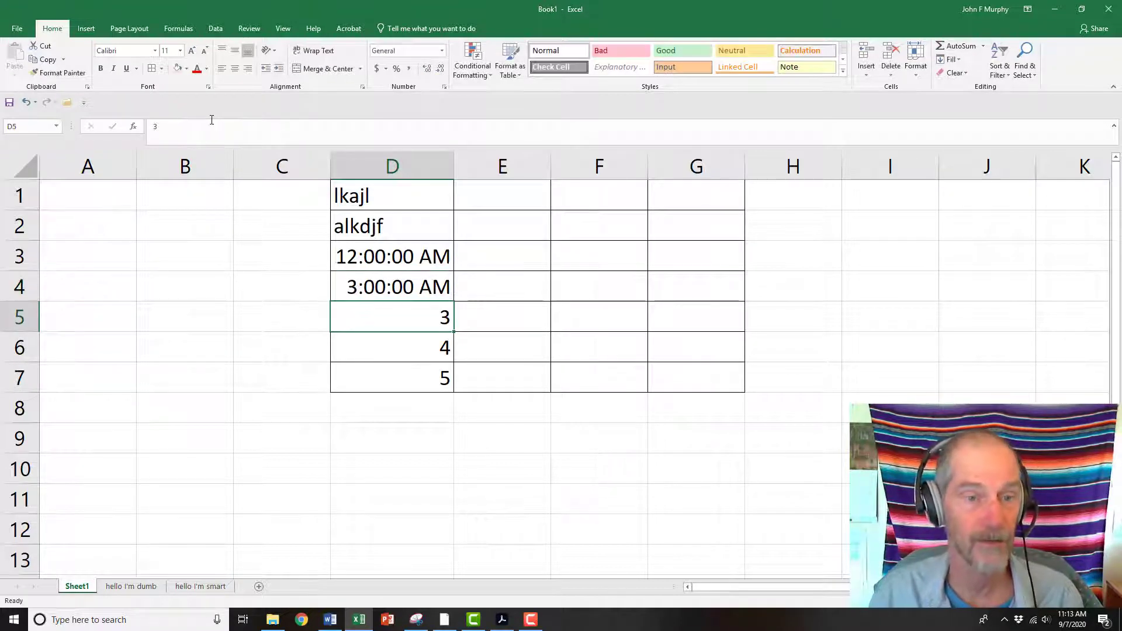
Open cells D4 and D3 to examine their underlying date and time values
click(363, 280)
click(366, 255)
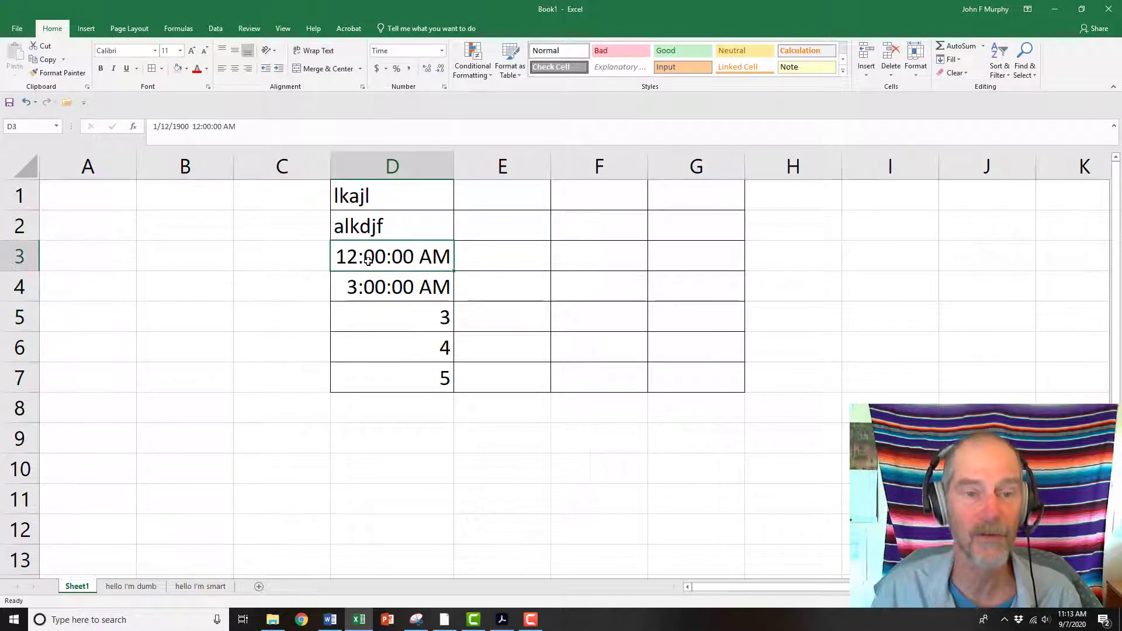
double_click(381, 258)
click(300, 313)
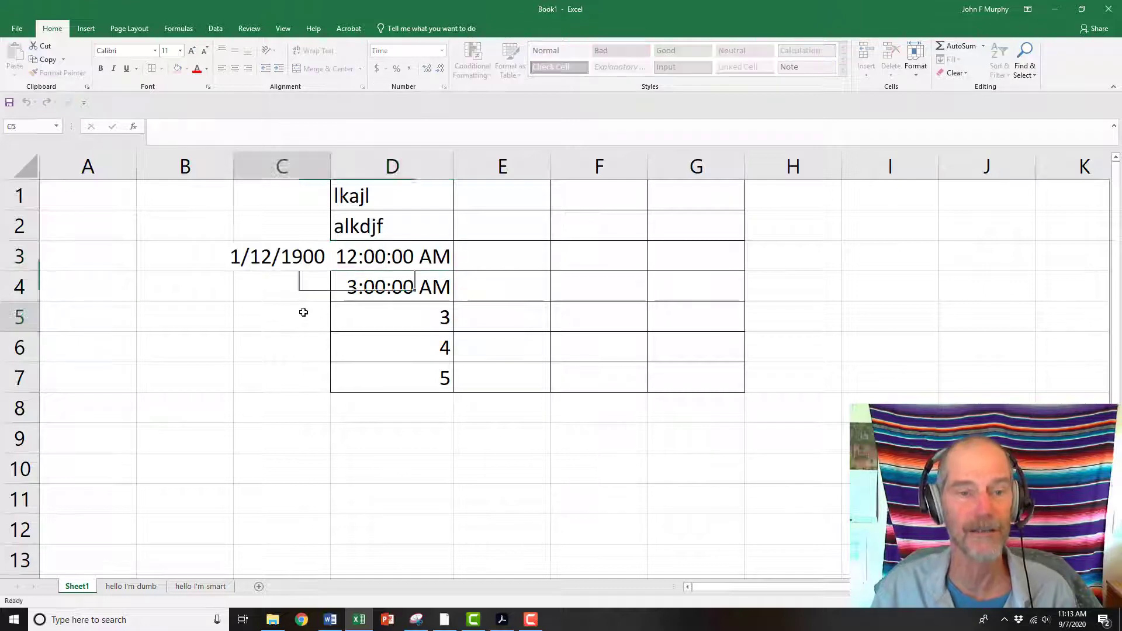
Enter kjlj in cell B3 and 554 in cell B4
click(178, 259)
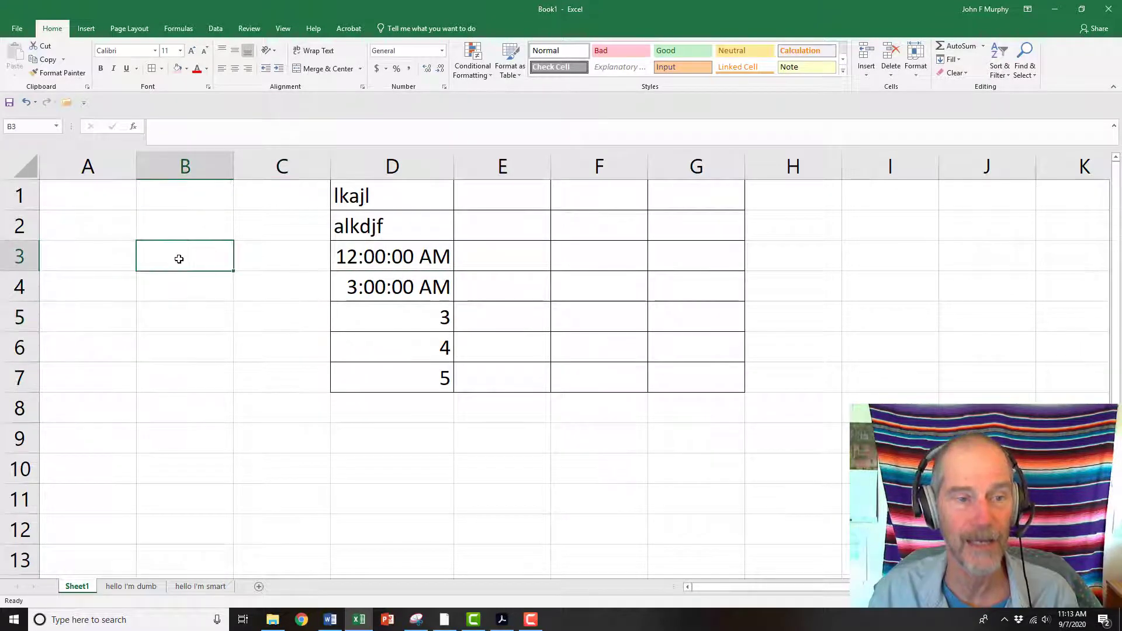
double_click(178, 259)
text(kjlj)
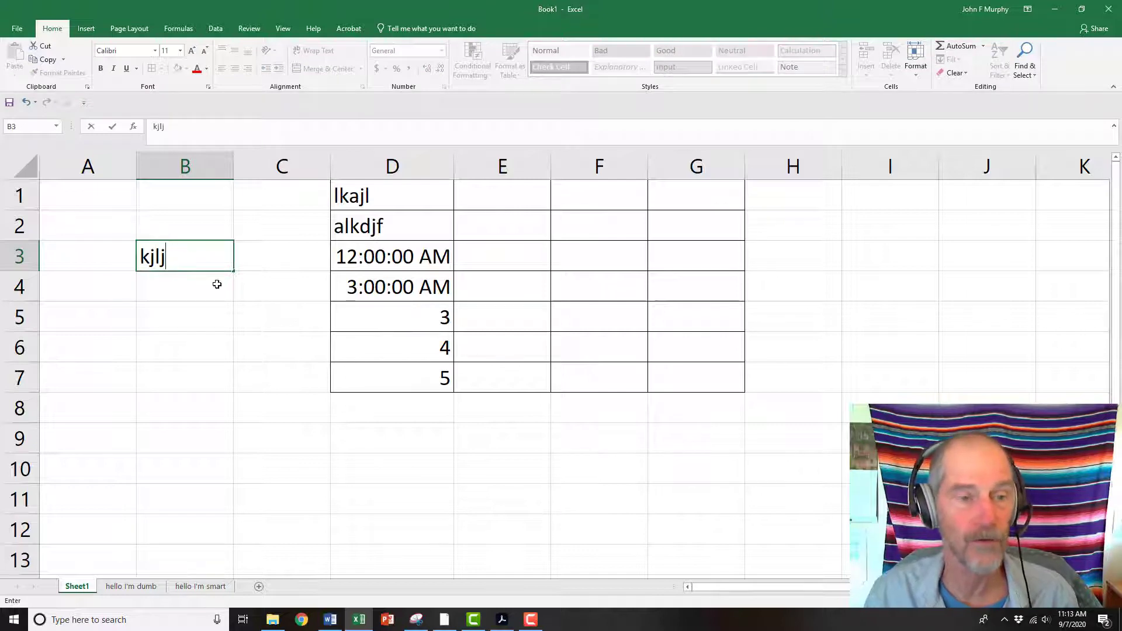
key(Return)
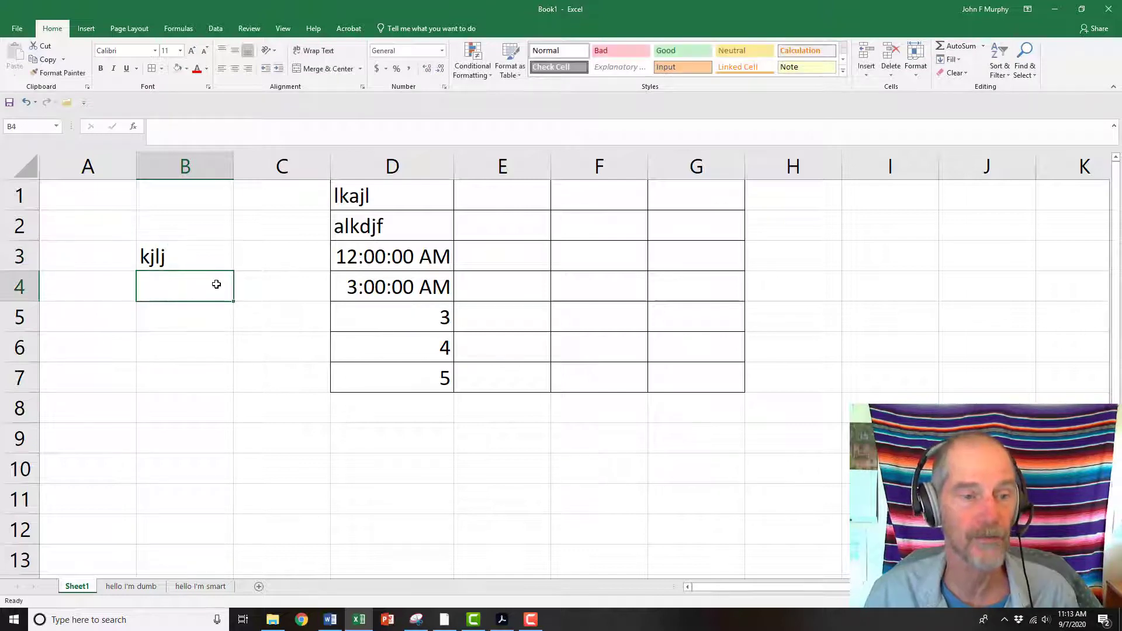
click(170, 124)
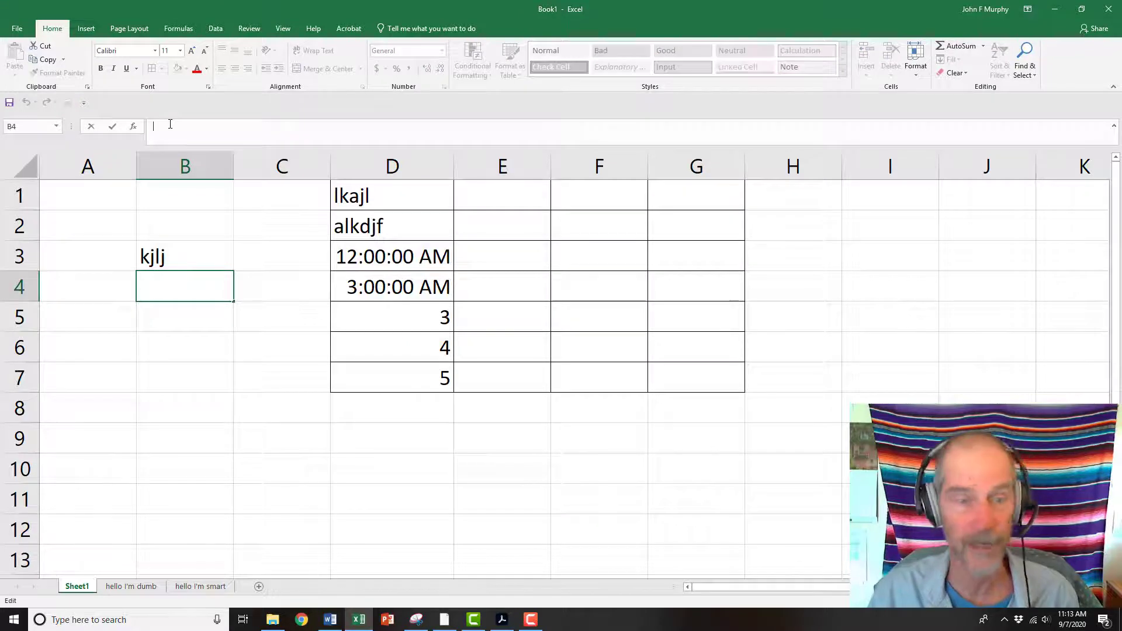
text(554)
key(Return)
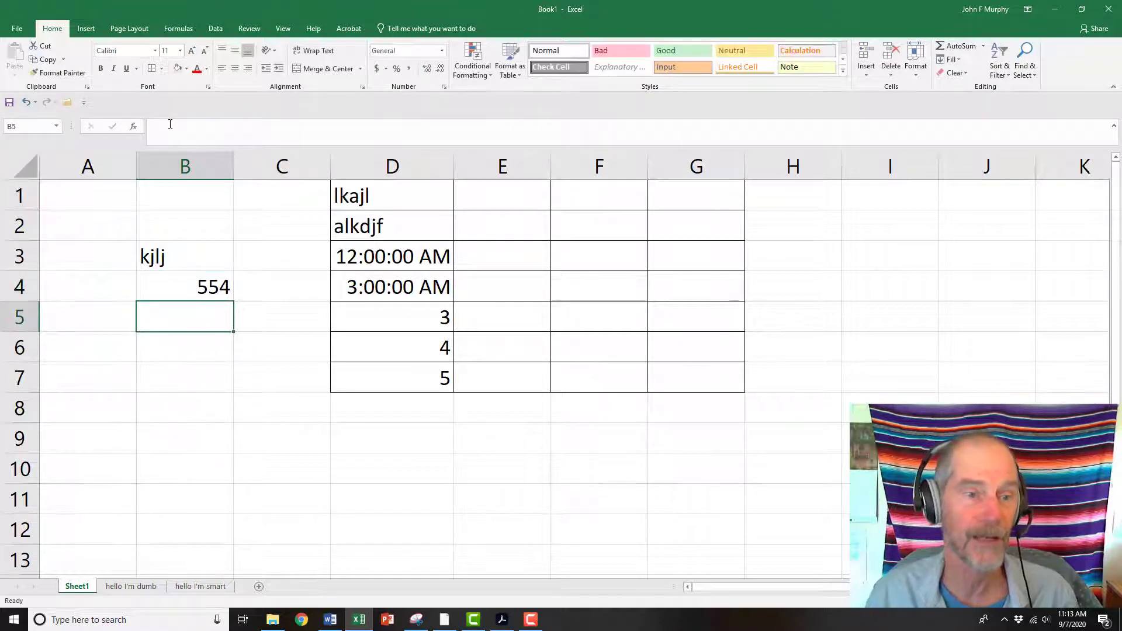
Switch to the Word tutorial outline to review it, then return to the spreadsheet
click(174, 290)
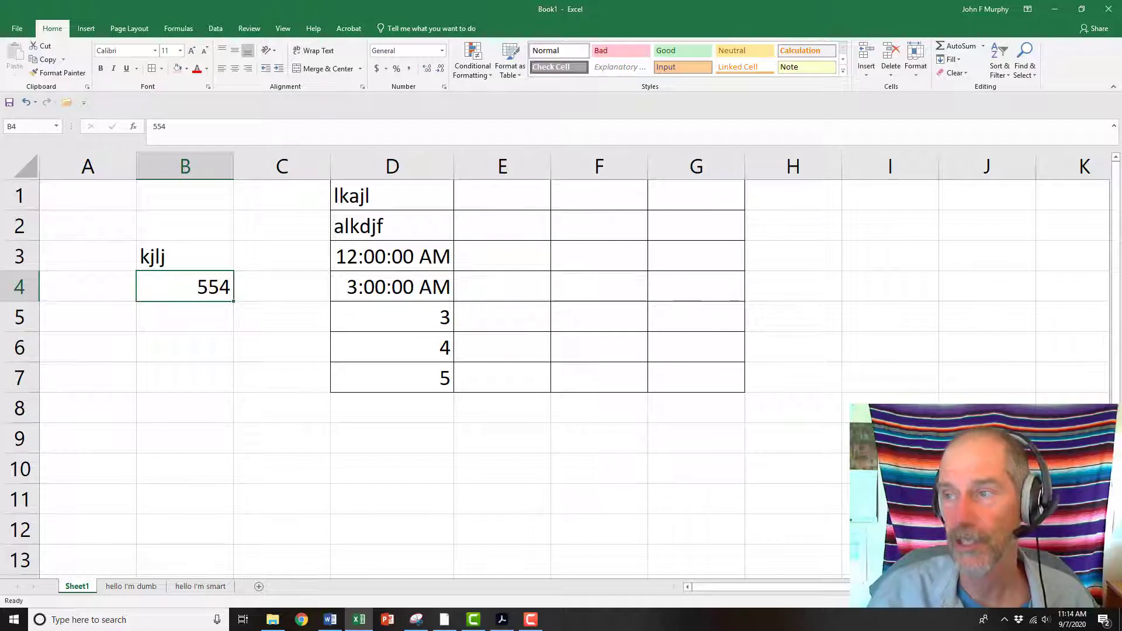
drag(1121, 166, 578, 54)
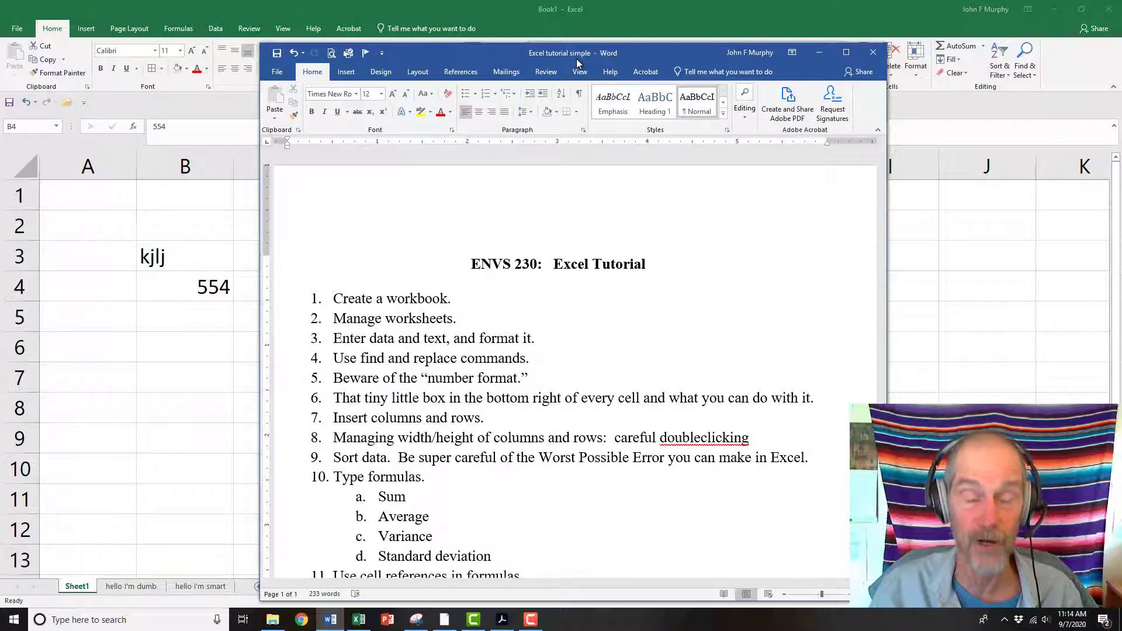
drag(577, 59, 576, 59)
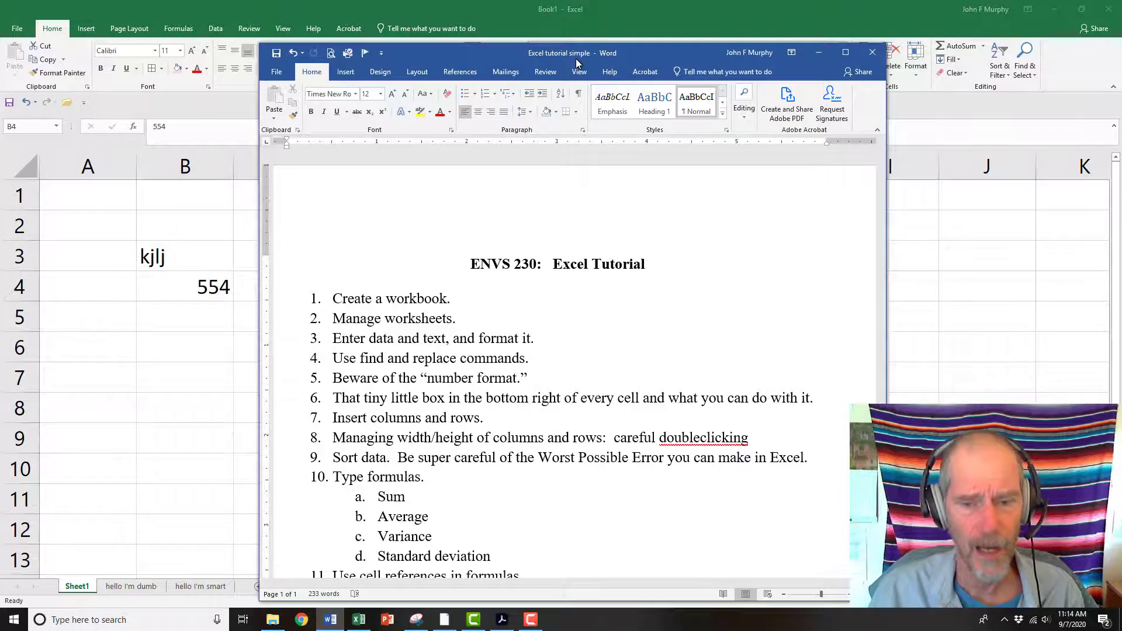
drag(576, 58, 1121, 53)
click(295, 277)
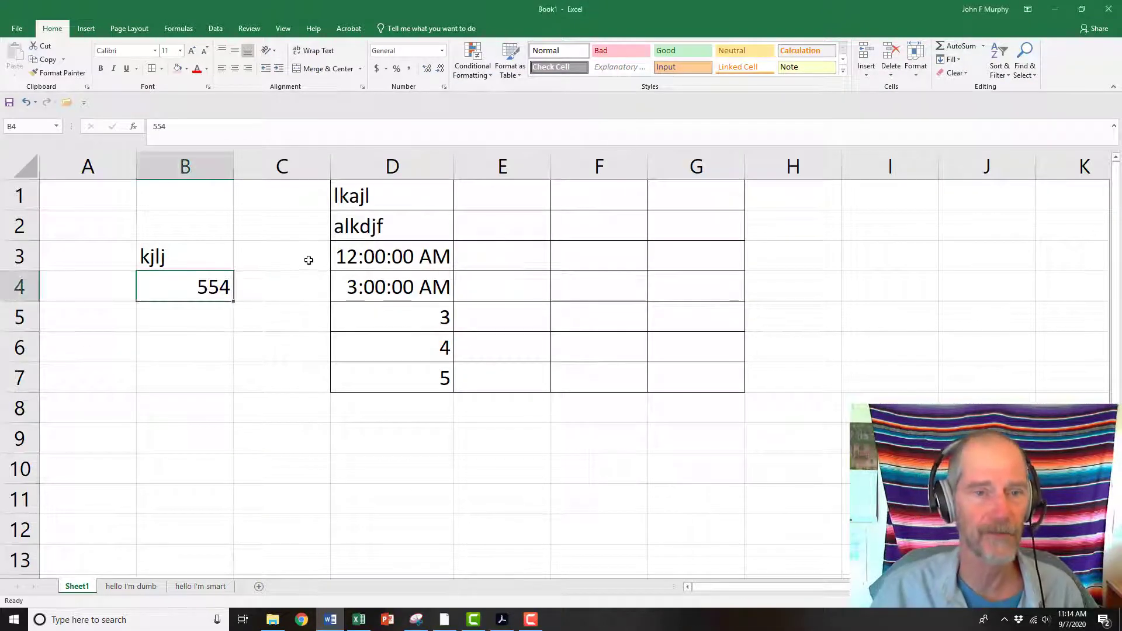
Clear the contents of column D, then undo the deletion
click(414, 167)
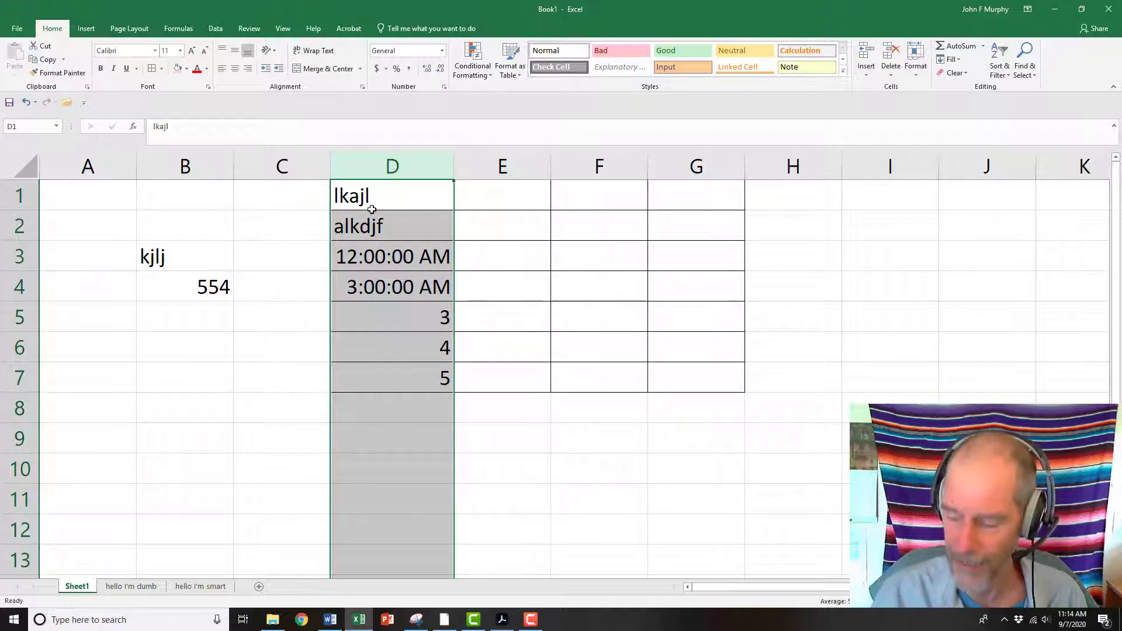
key(Delete)
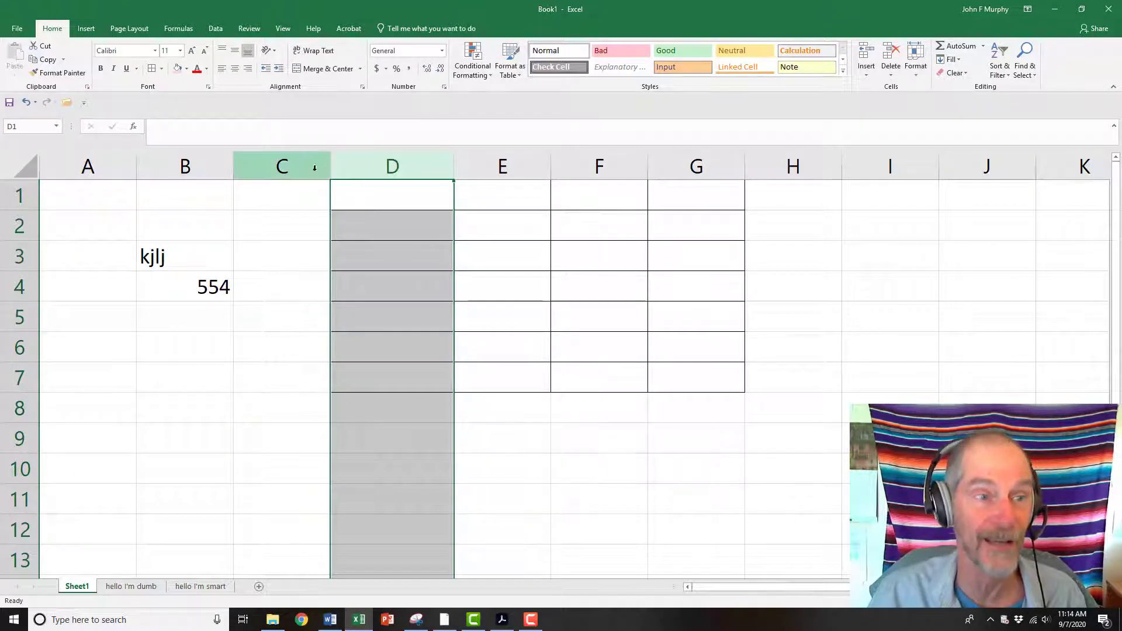
click(27, 106)
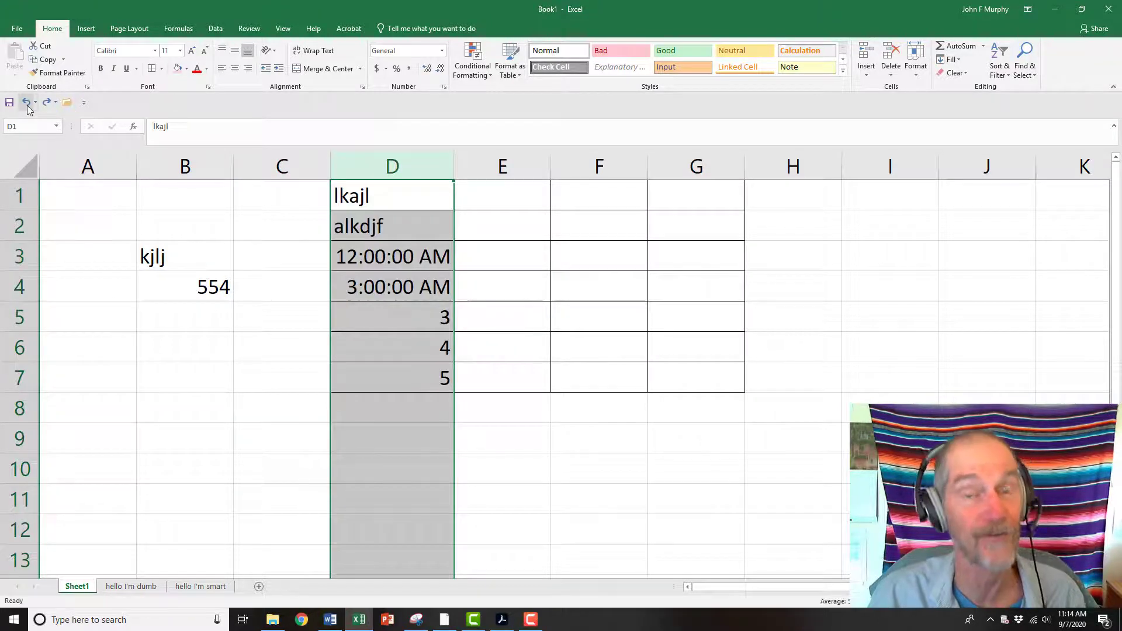
Narrow column D, then autofit its width to the contents
click(478, 326)
drag(453, 158, 401, 179)
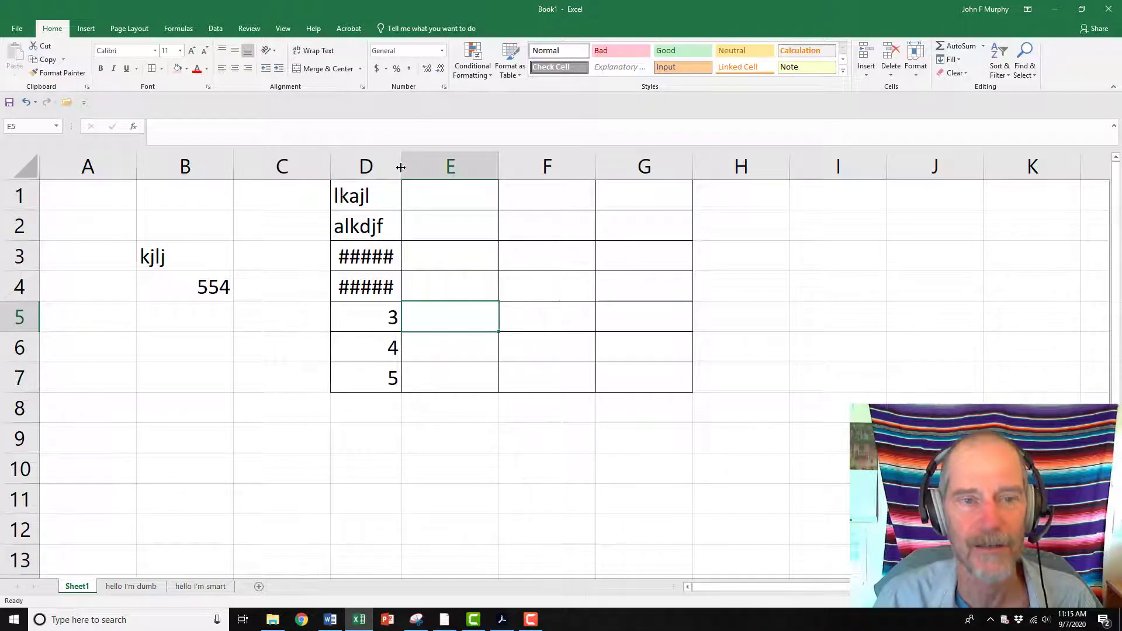
double_click(401, 168)
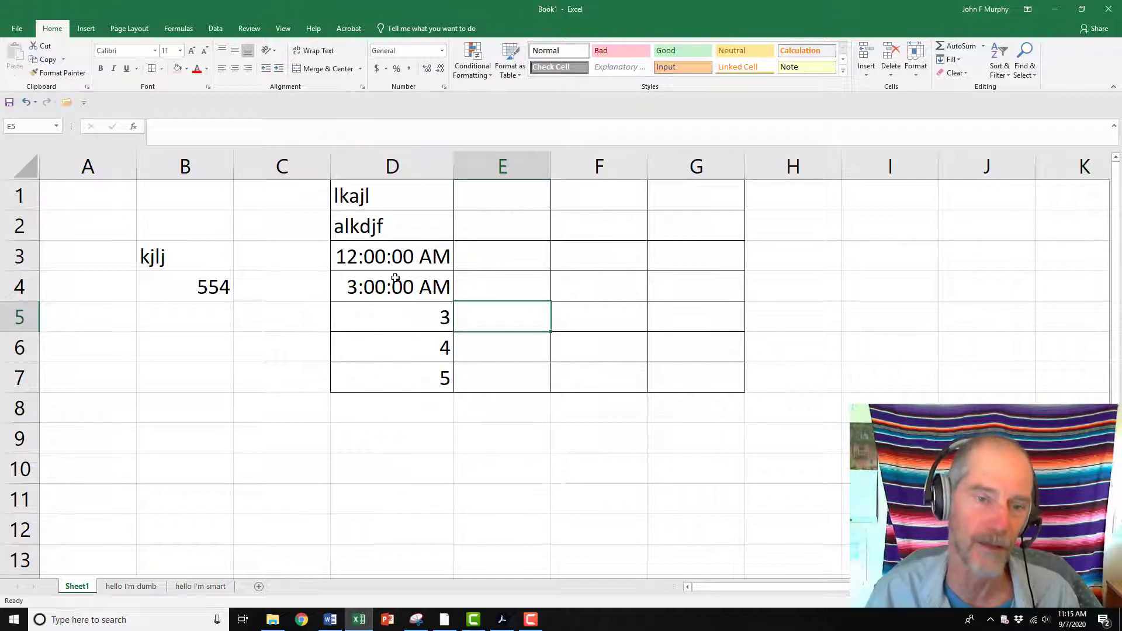
Increase the height of row 3
click(20, 257)
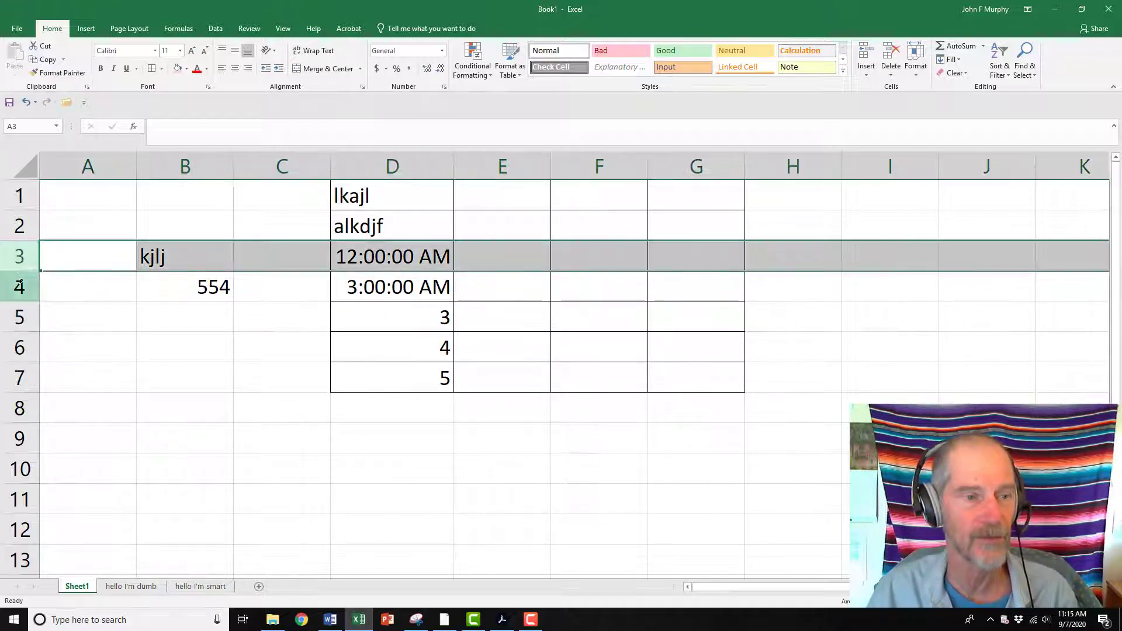
mouse_move(23, 272)
mouse_down()
mouse_move(22, 350)
mouse_move(22, 281)
mouse_up()
click(304, 228)
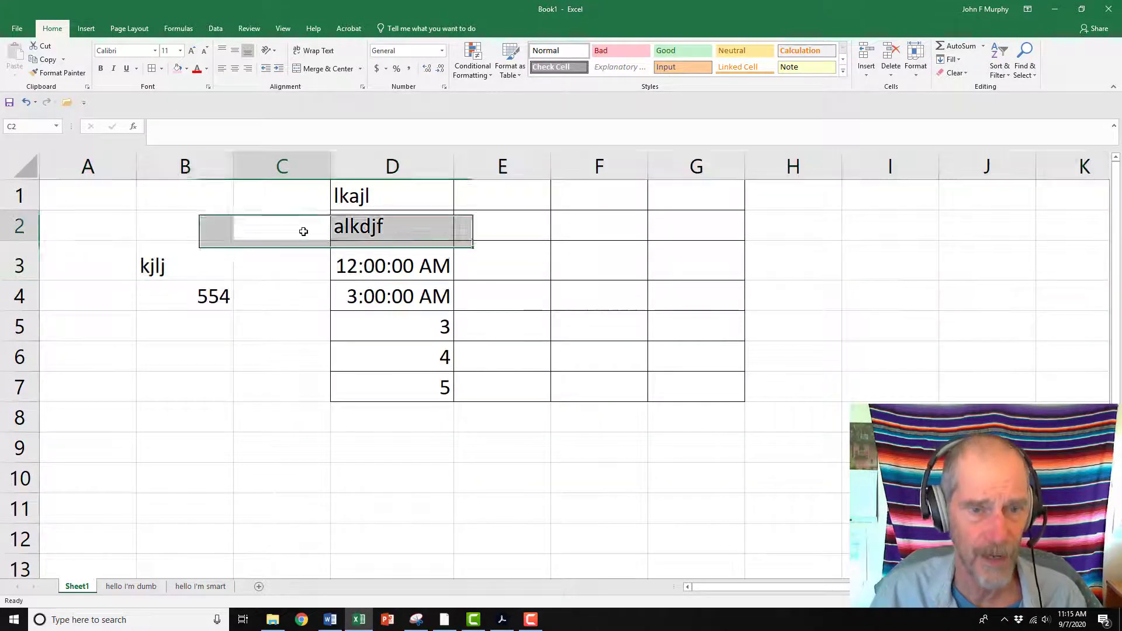
Enter the numbers 1 through 5 in cells E1 to E5
click(509, 201)
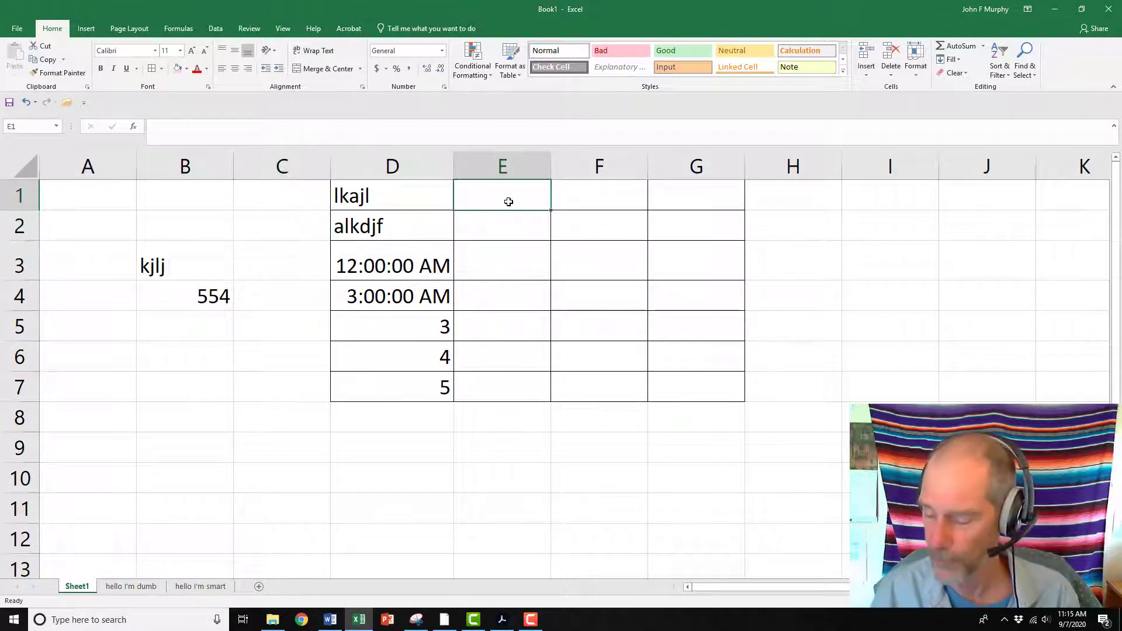
text(1)
key(Return)
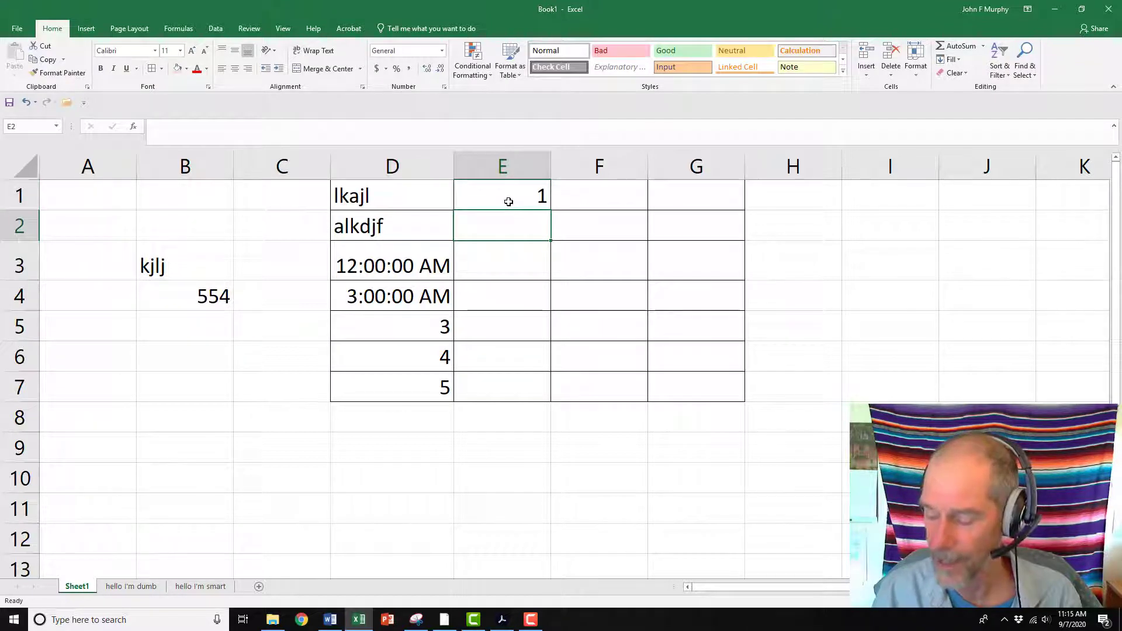
text(2)
key(Return)
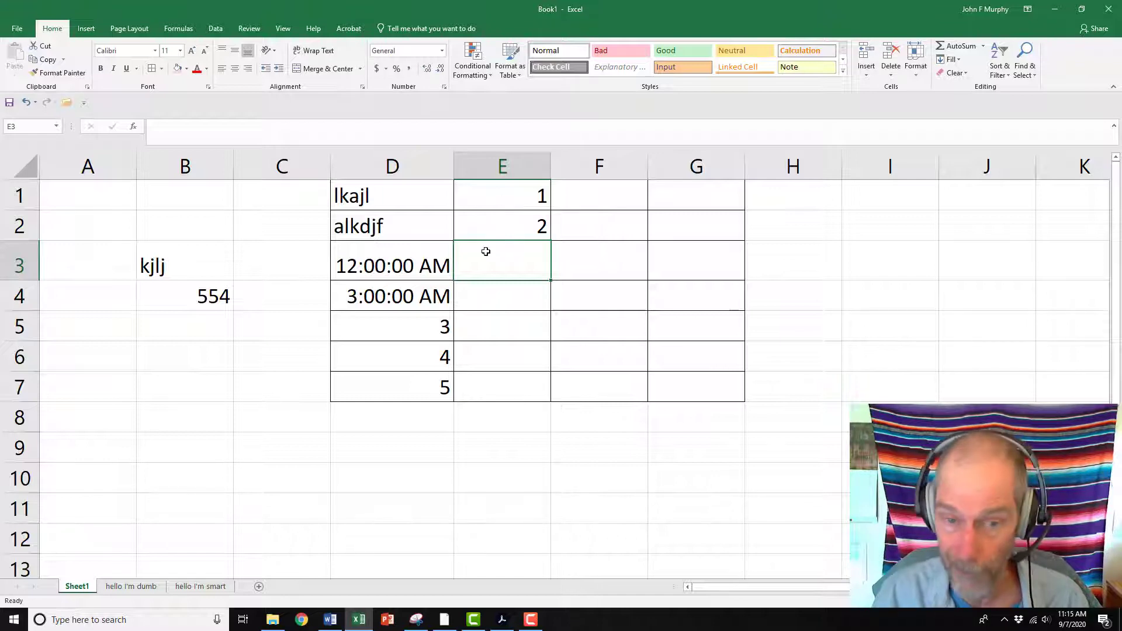
text(3)
key(Return)
text(4)
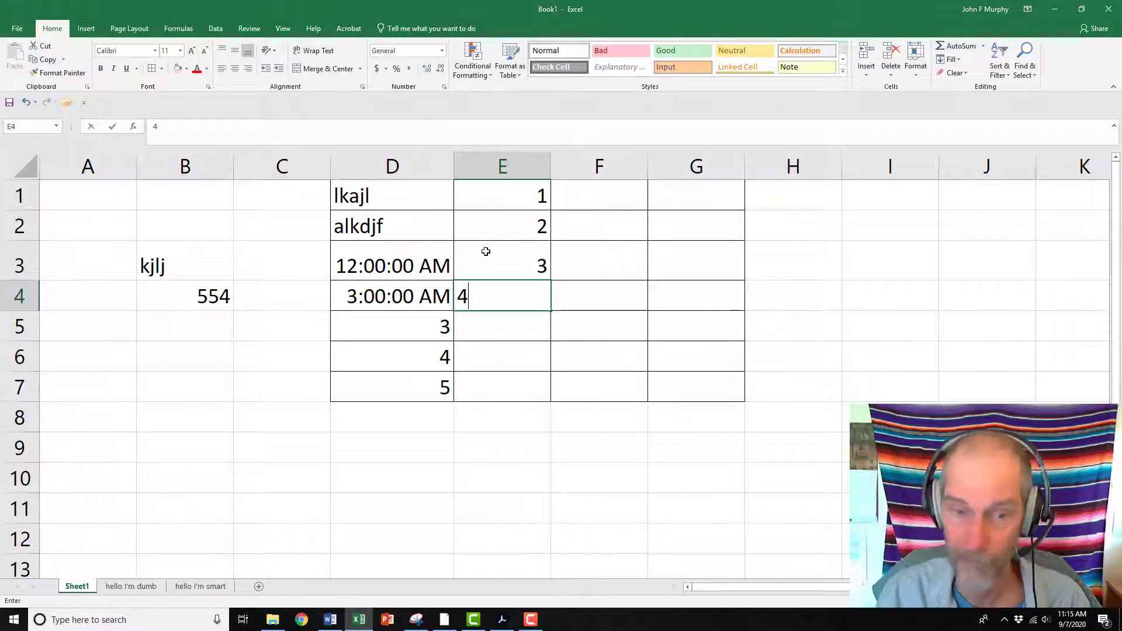
key(Return)
text(5)
key(Return)
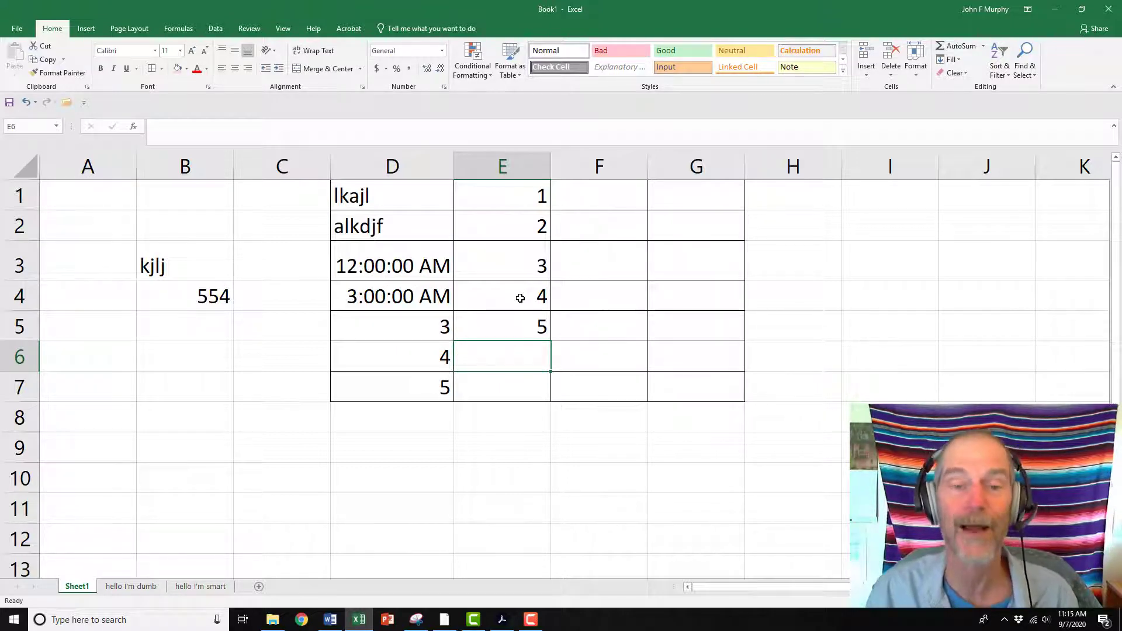
Select E3:E5 and extend the number series down to E11 with the fill handle
drag(518, 264, 526, 320)
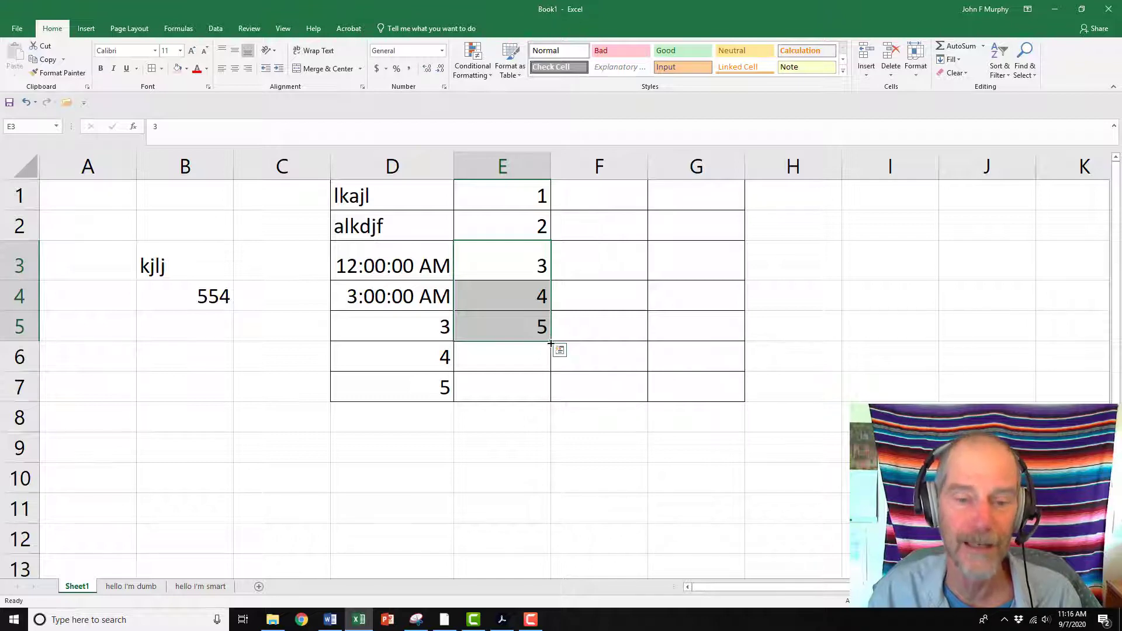
drag(550, 343, 536, 512)
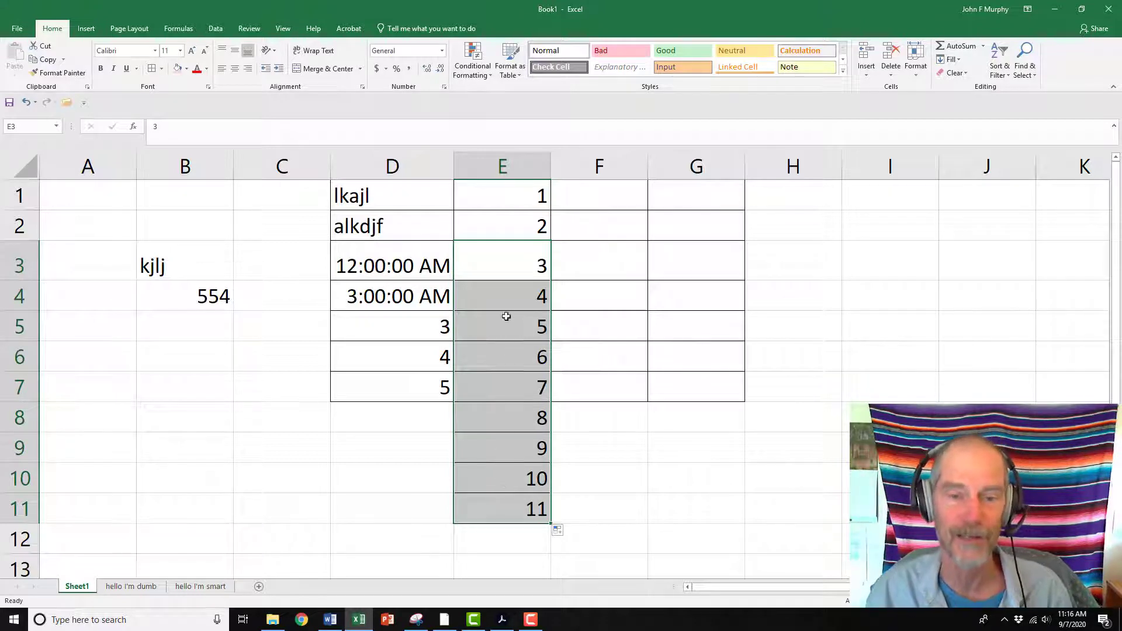
drag(507, 300, 509, 323)
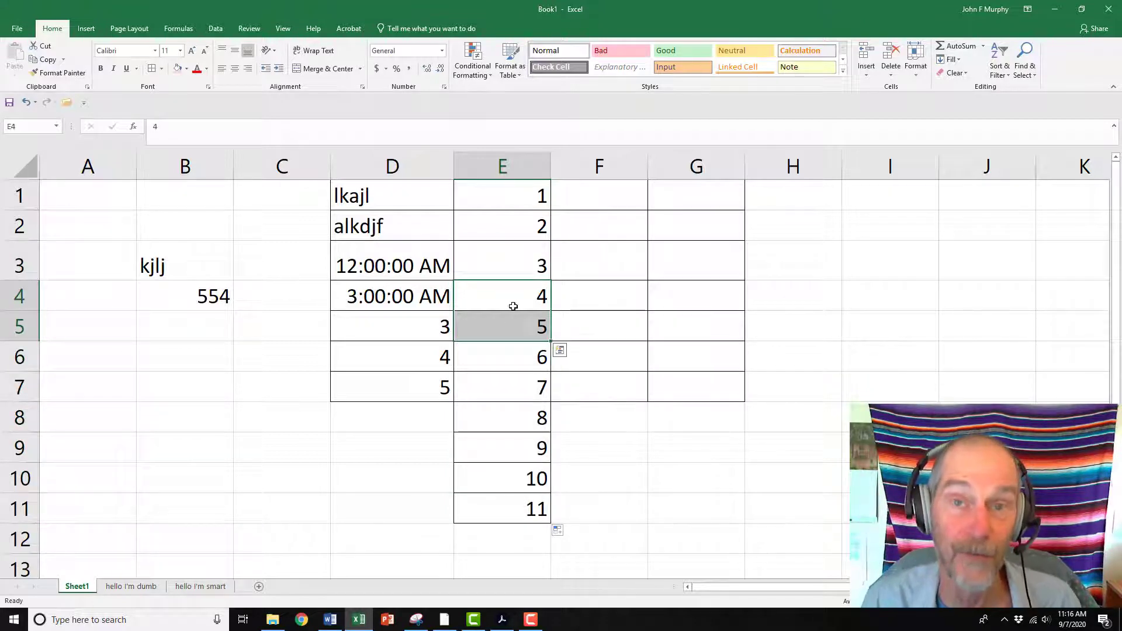
Enter monday and tuesday in F1 and F2, then autofill the weekdays down to F4
click(596, 188)
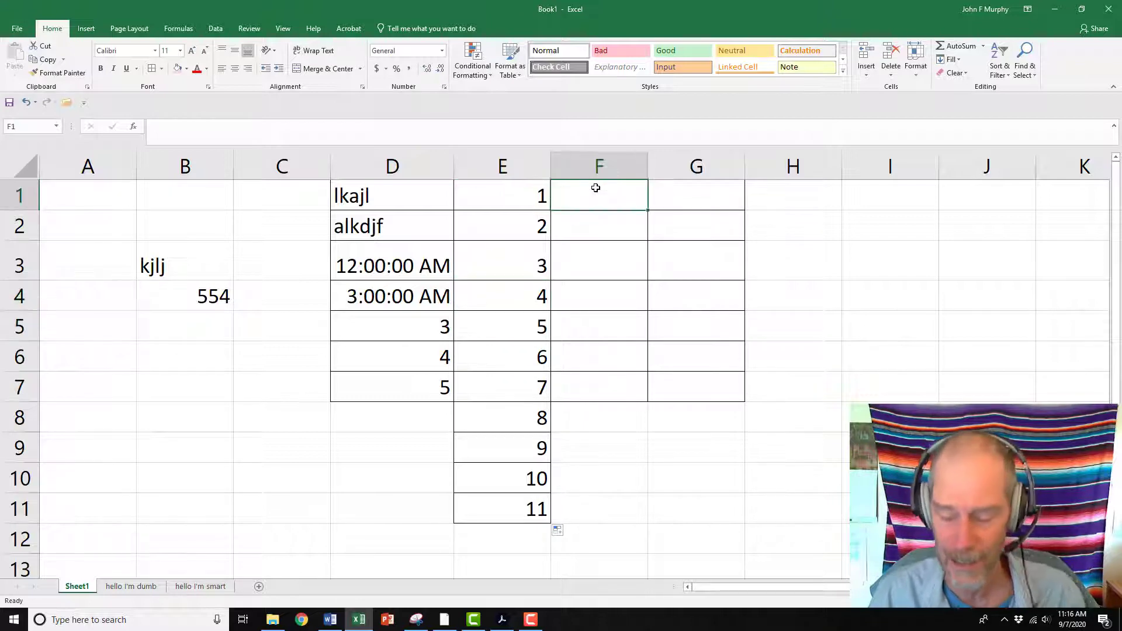
text(monday)
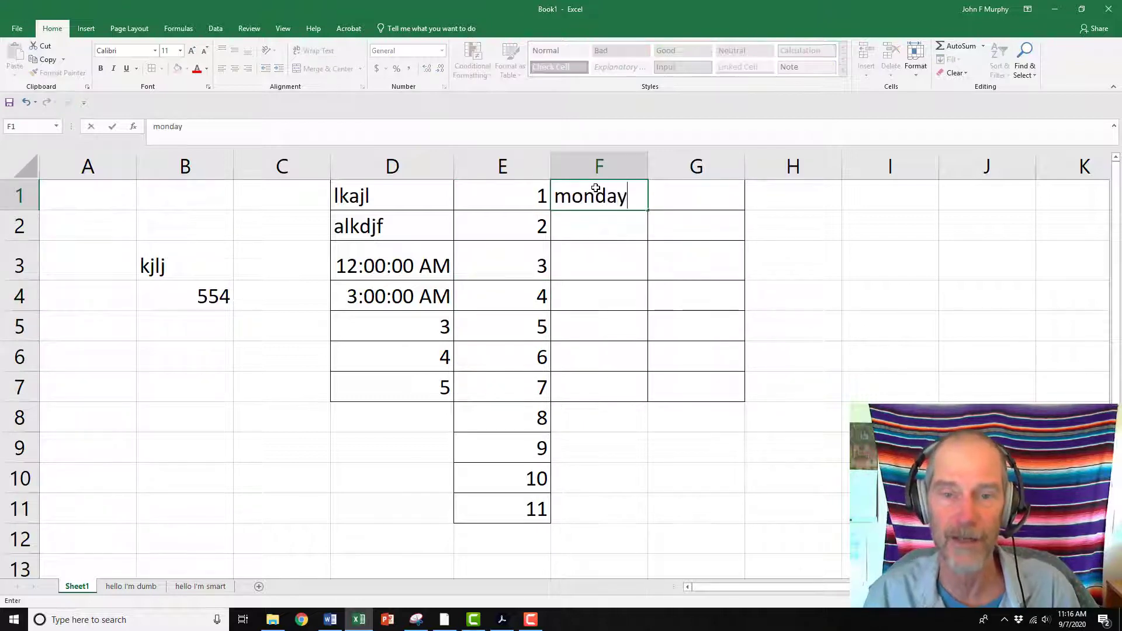
key(Return)
text(tuesday)
key(Return)
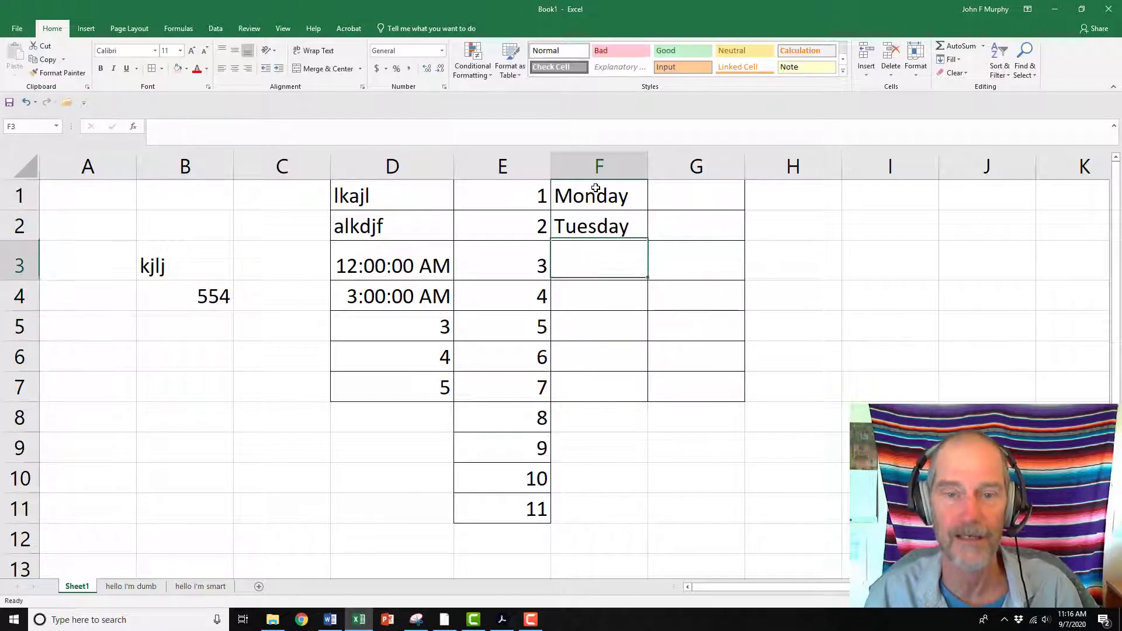
drag(596, 190, 647, 315)
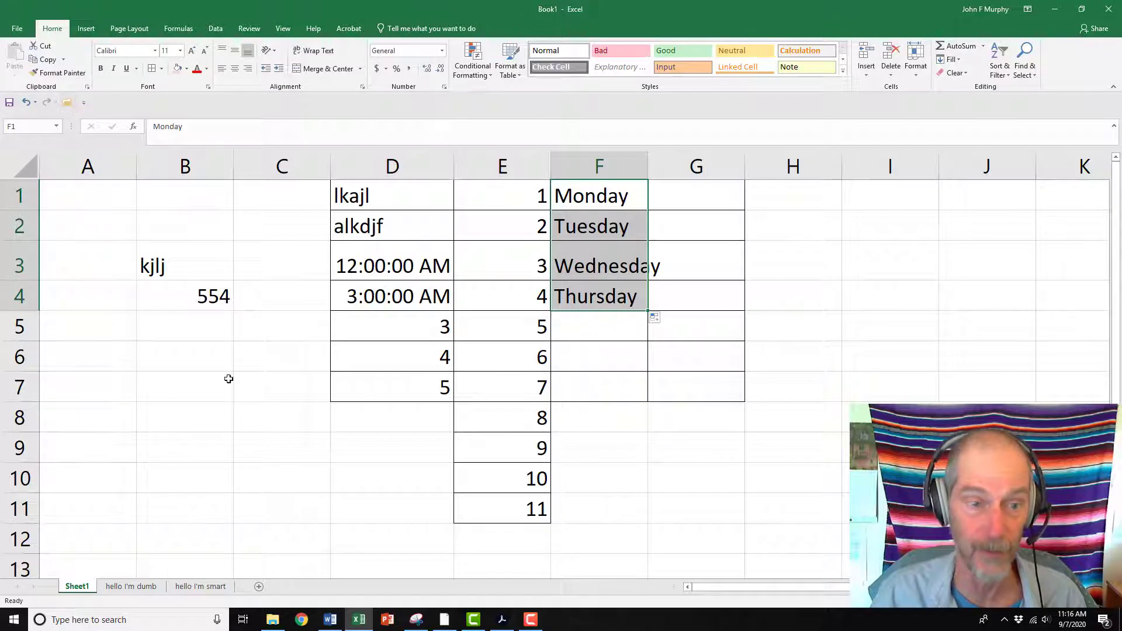
Enter 1.2 in cell C6
click(251, 360)
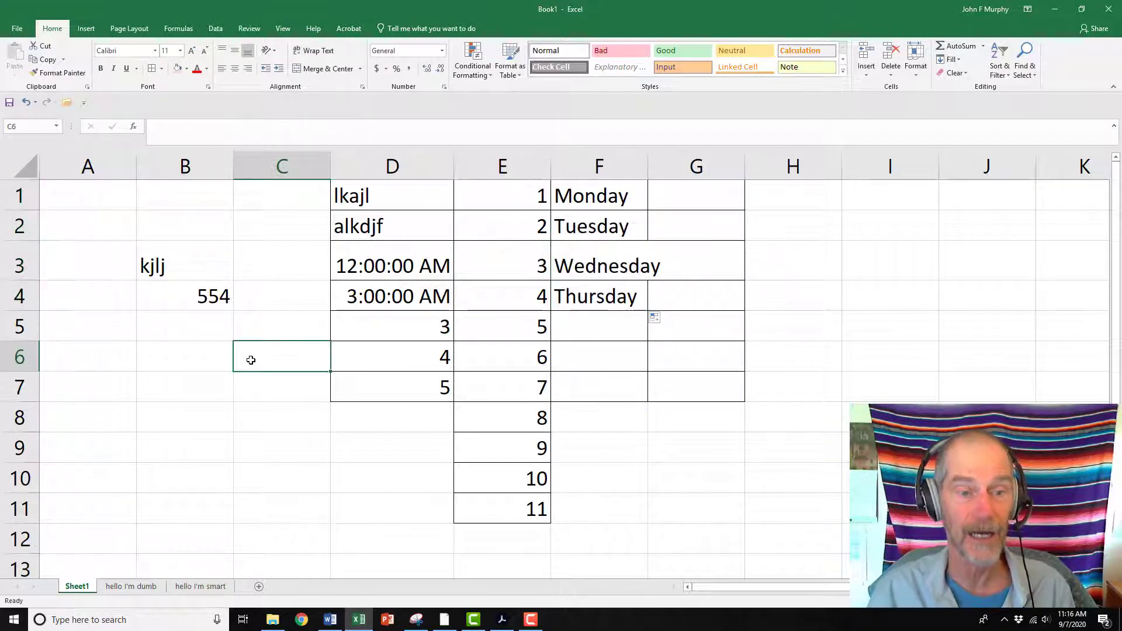
text(1.2)
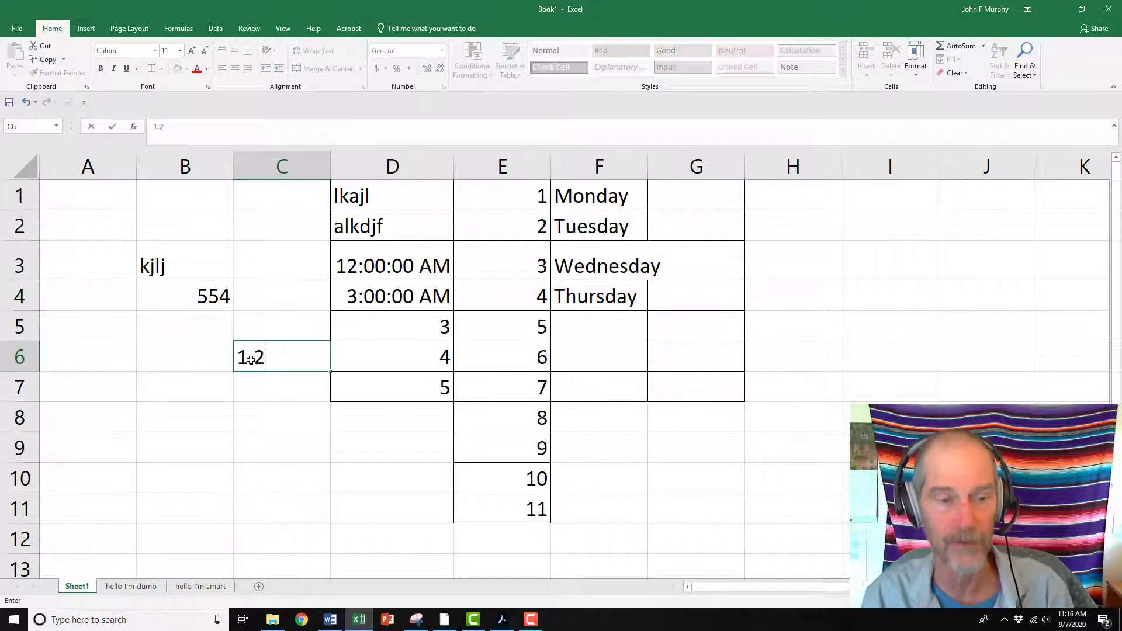
key(Return)
Replace the value in C6 with 1.0
click(251, 360)
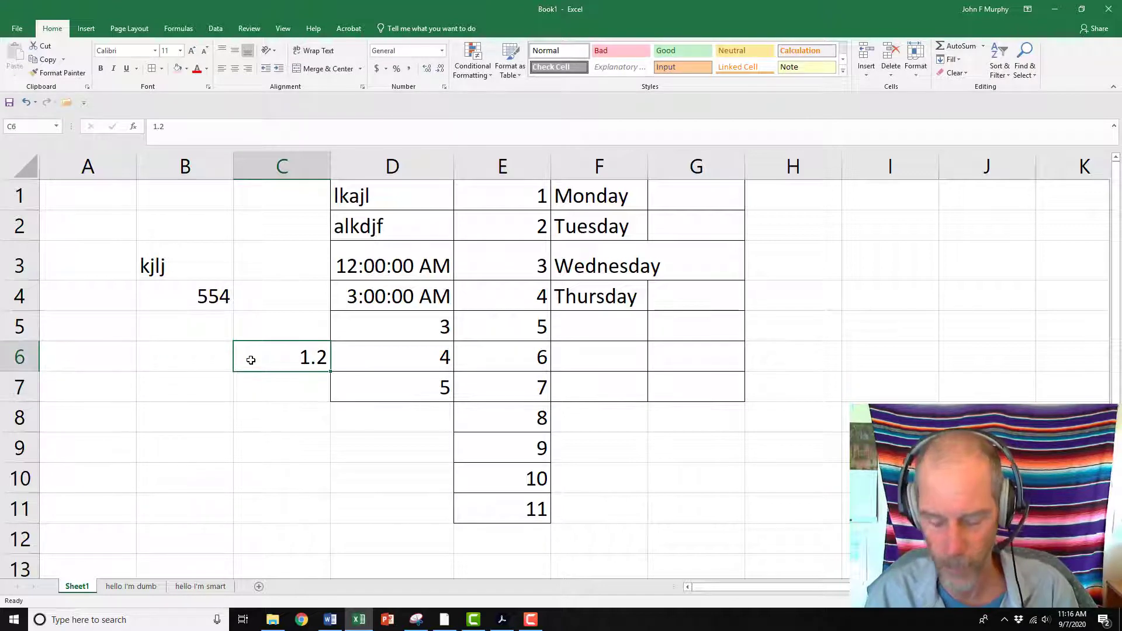
text(1.0)
key(Return)
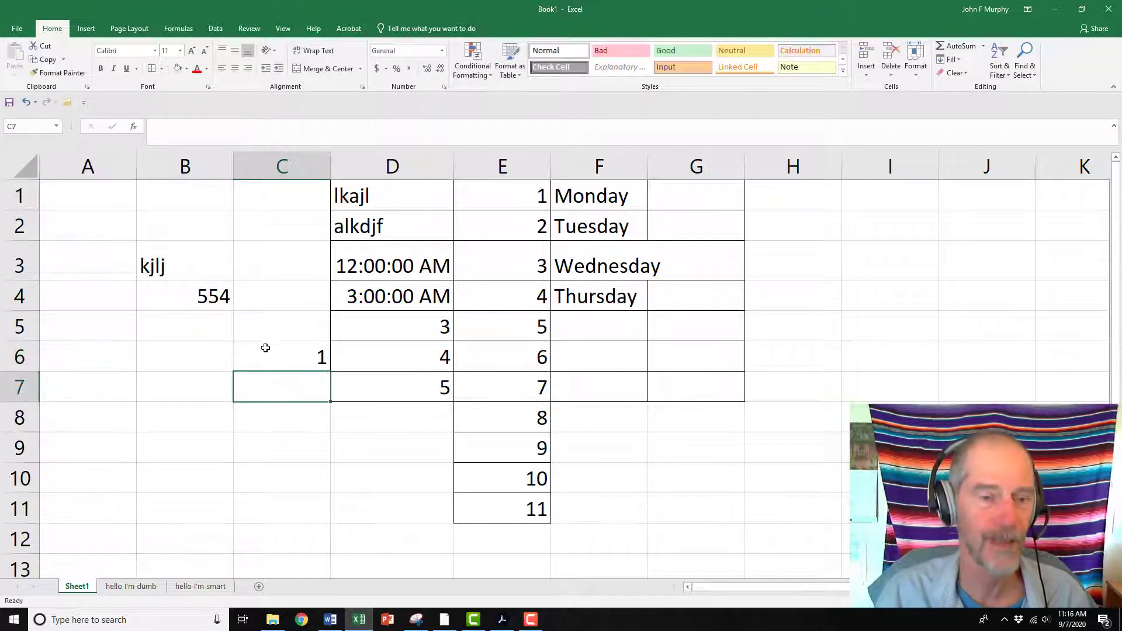
Enter 2.0 in cell C7
click(311, 357)
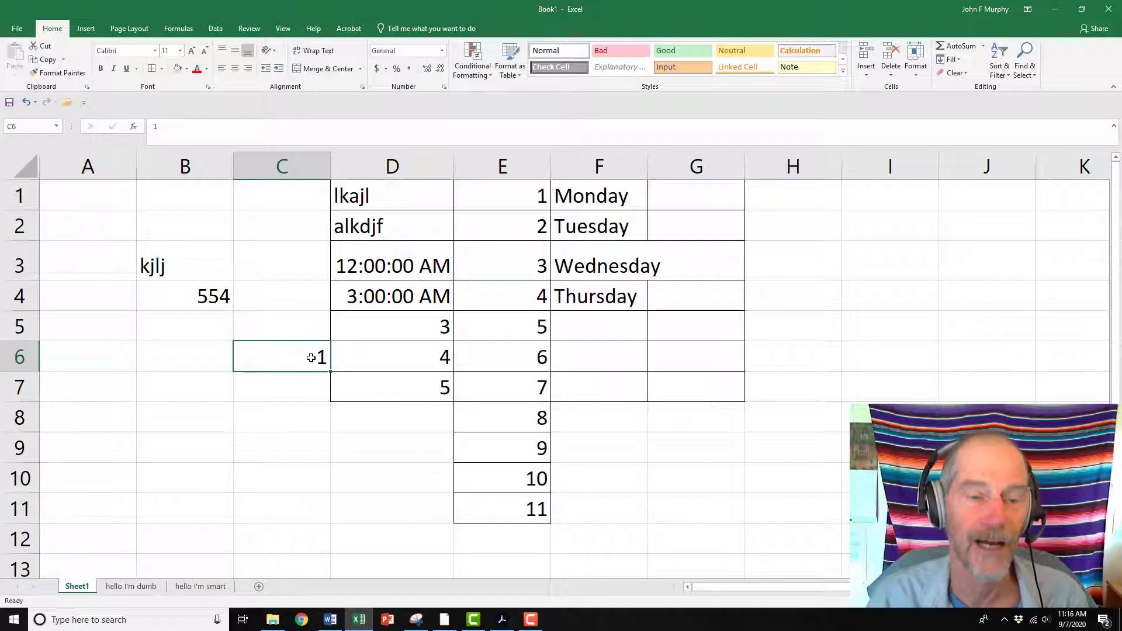
click(294, 388)
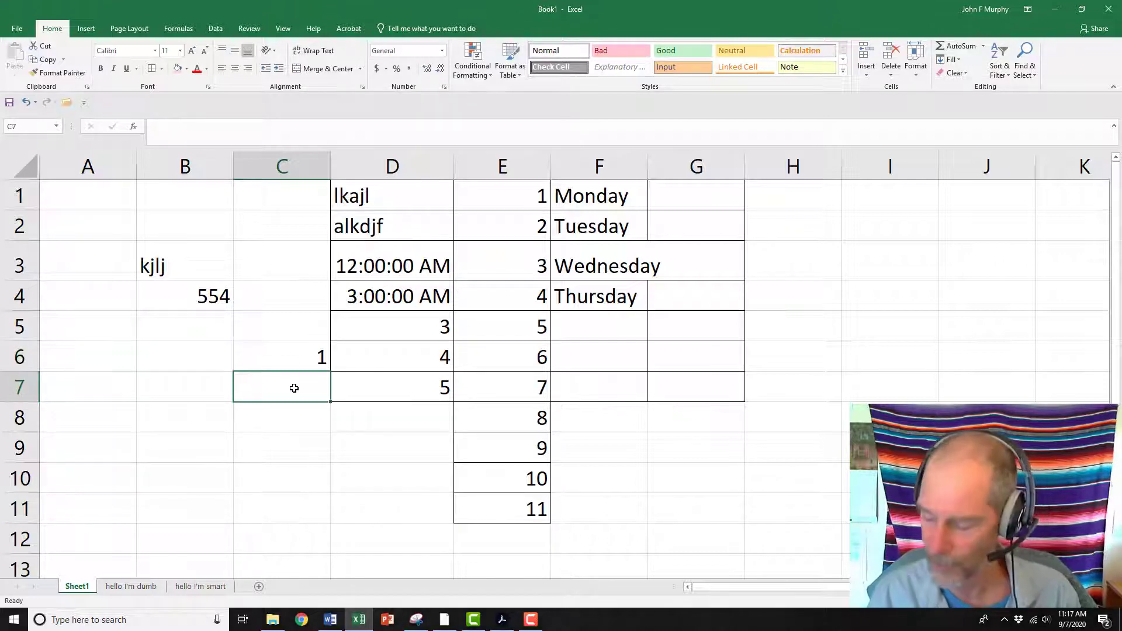
text(2.0)
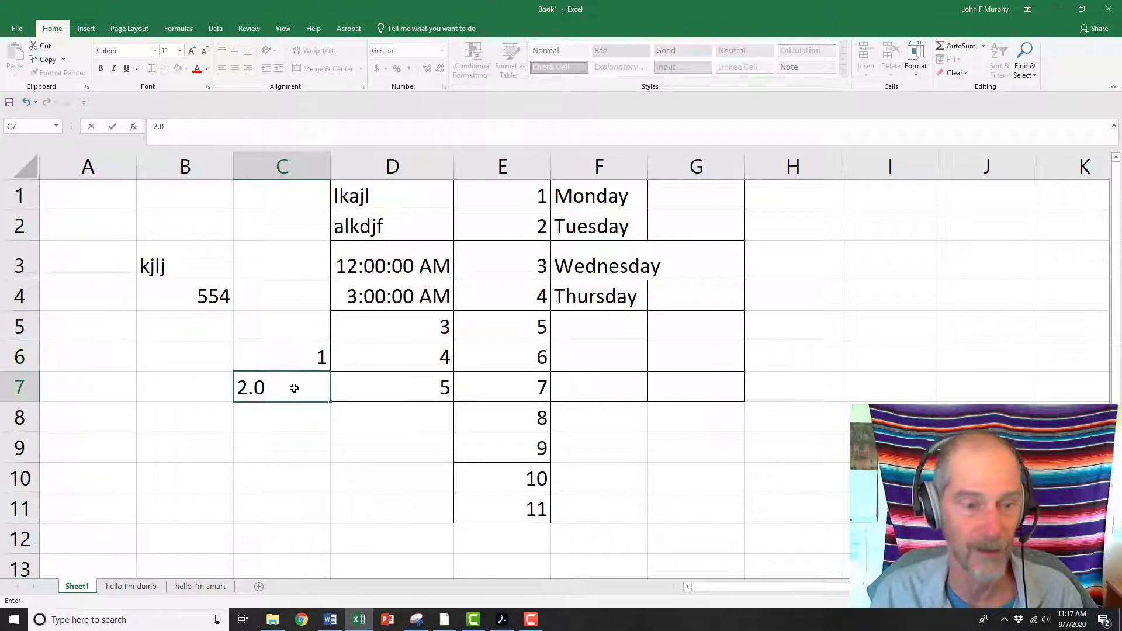
key(Return)
click(294, 389)
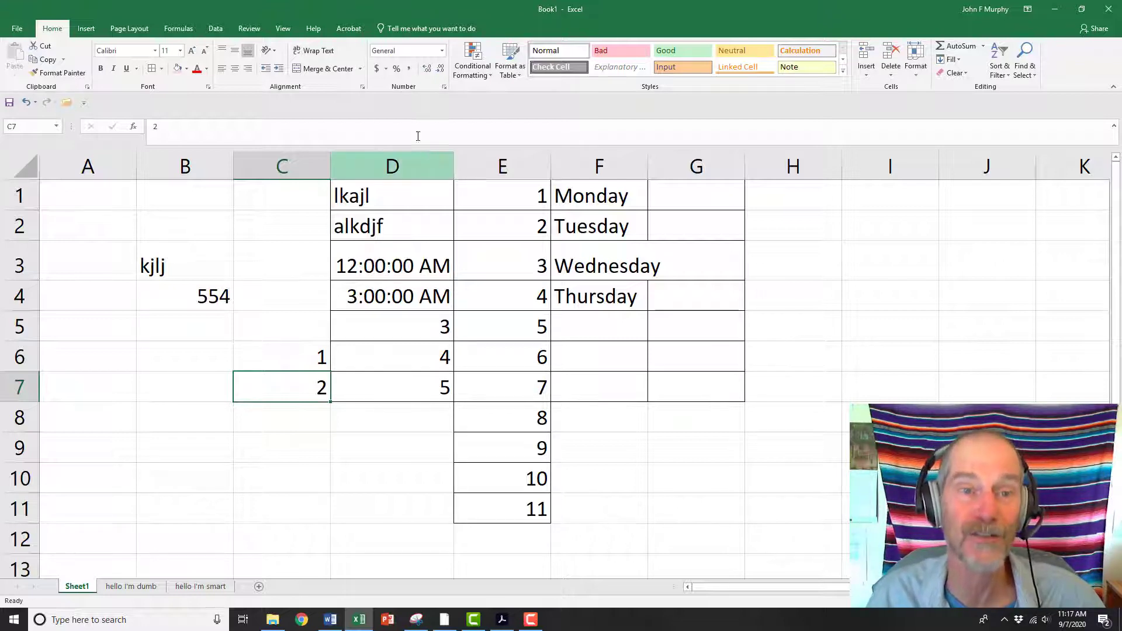
Increase the decimal places displayed in C7 to twelve
click(431, 75)
click(430, 73)
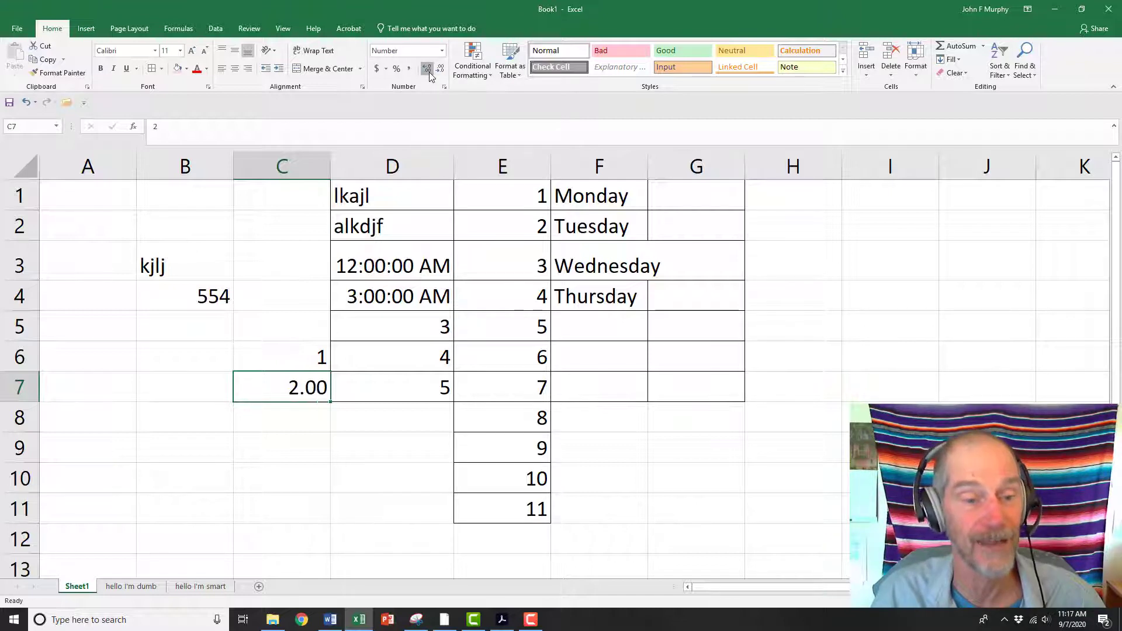
double_click(430, 74)
triple_click(430, 74)
double_click(431, 74)
triple_click(430, 74)
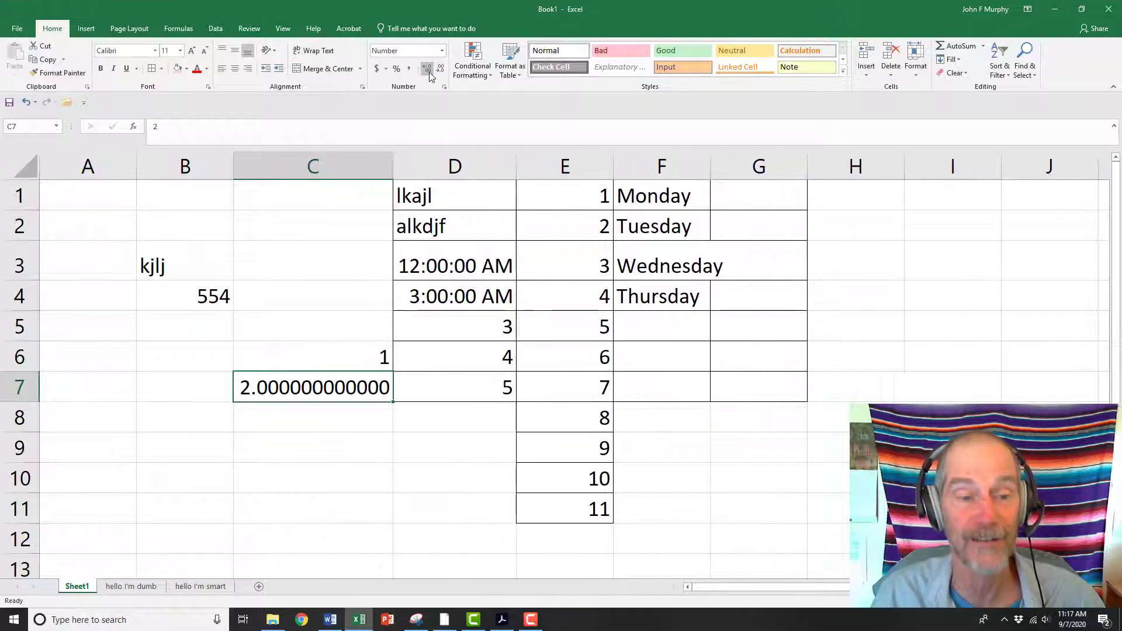
triple_click(430, 74)
click(430, 74)
Decrease the decimal places displayed in C7 to one
double_click(439, 74)
double_click(440, 75)
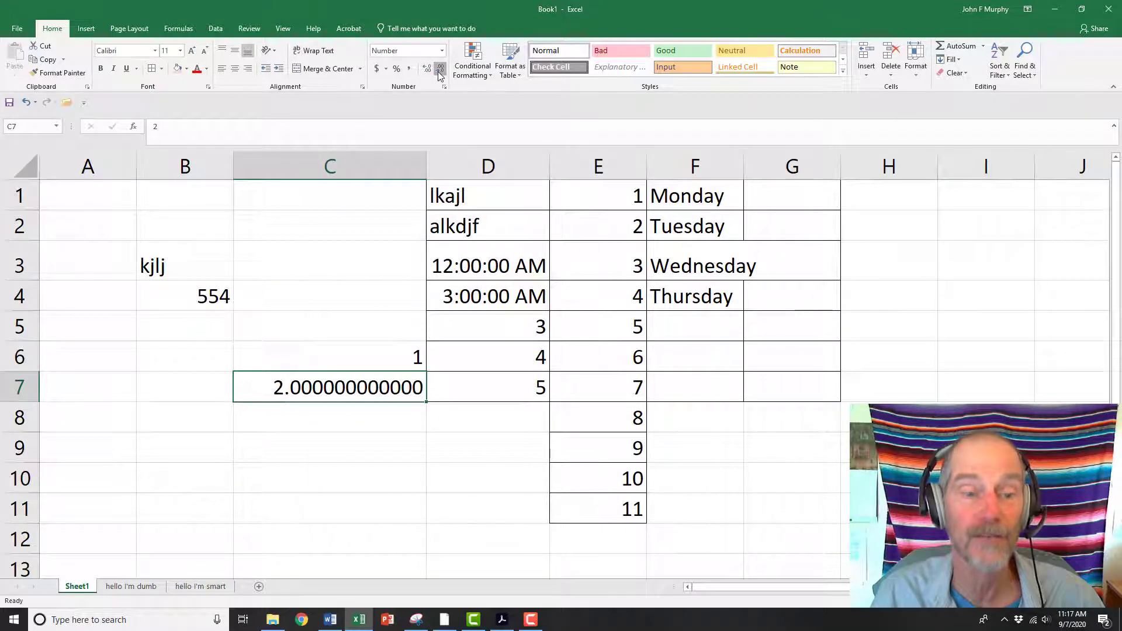
double_click(440, 74)
triple_click(439, 74)
double_click(440, 74)
triple_click(439, 74)
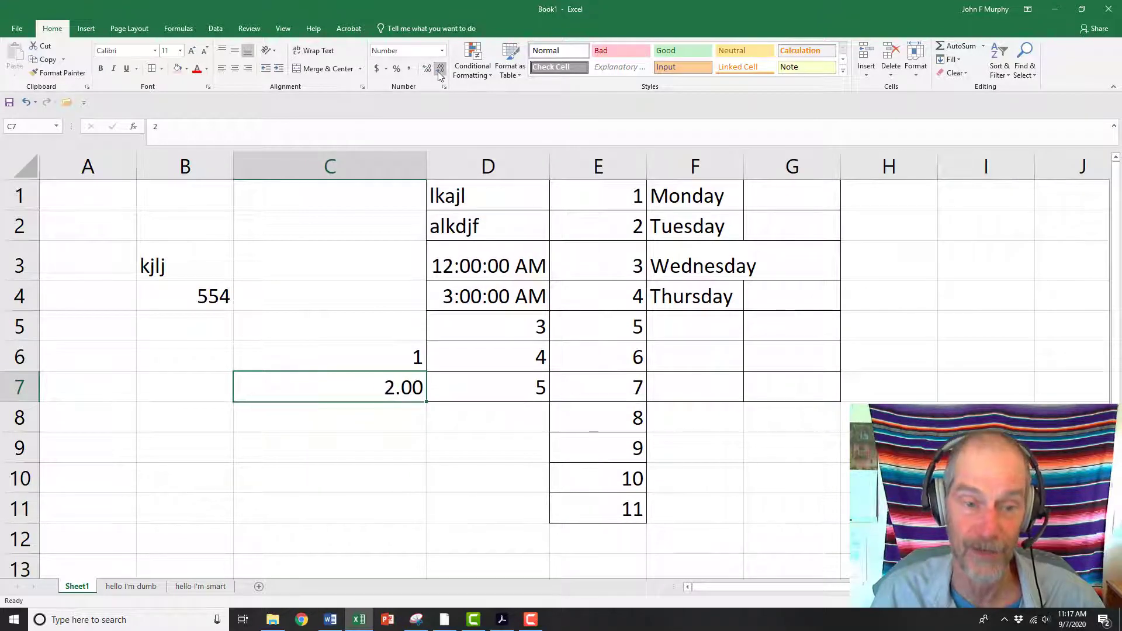
click(439, 75)
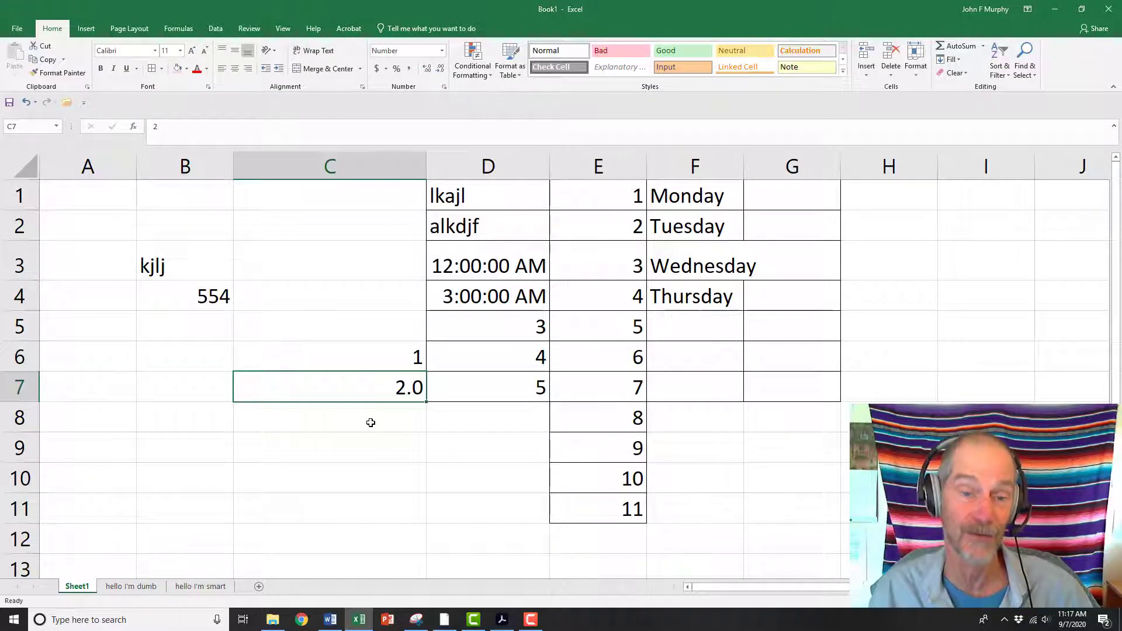
click(397, 459)
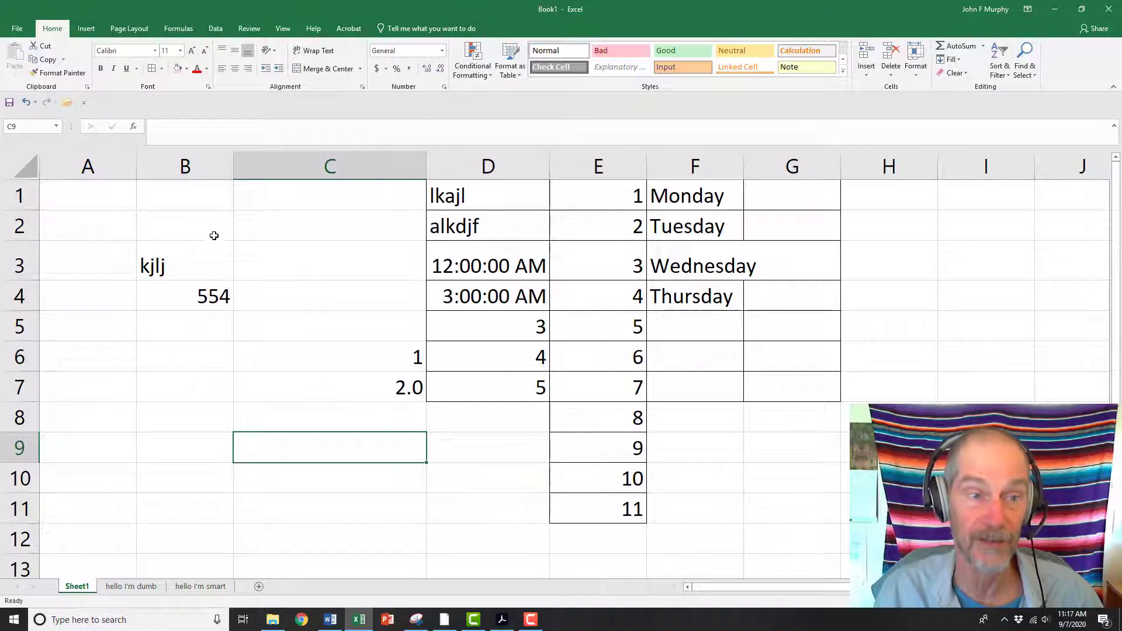
Clear the contents of the range B1:H11
drag(193, 191, 888, 509)
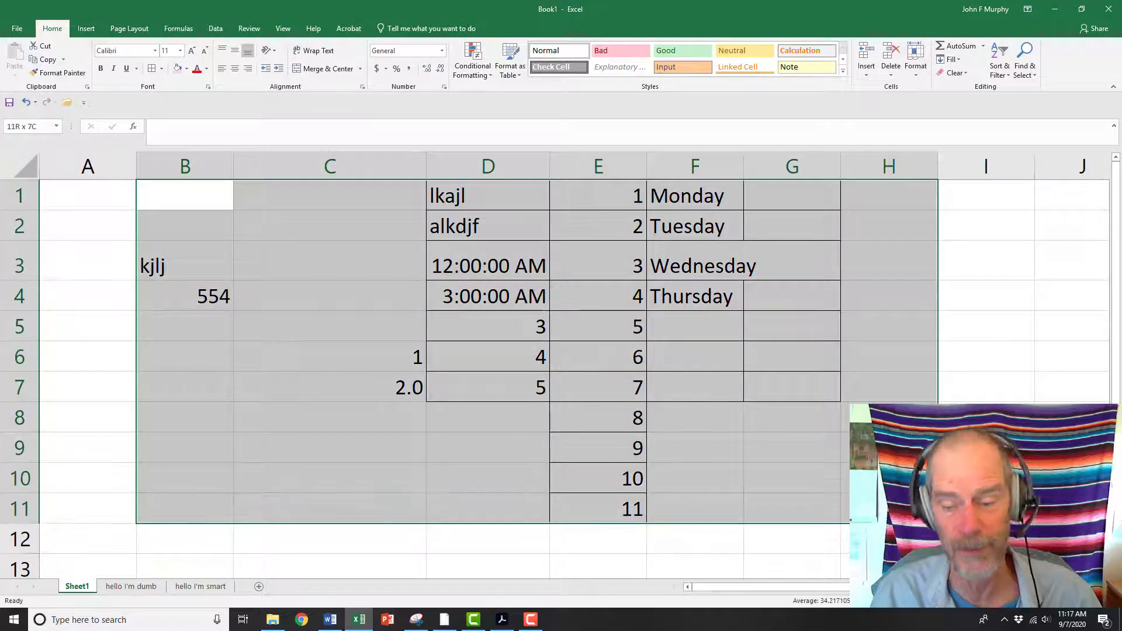
key(Delete)
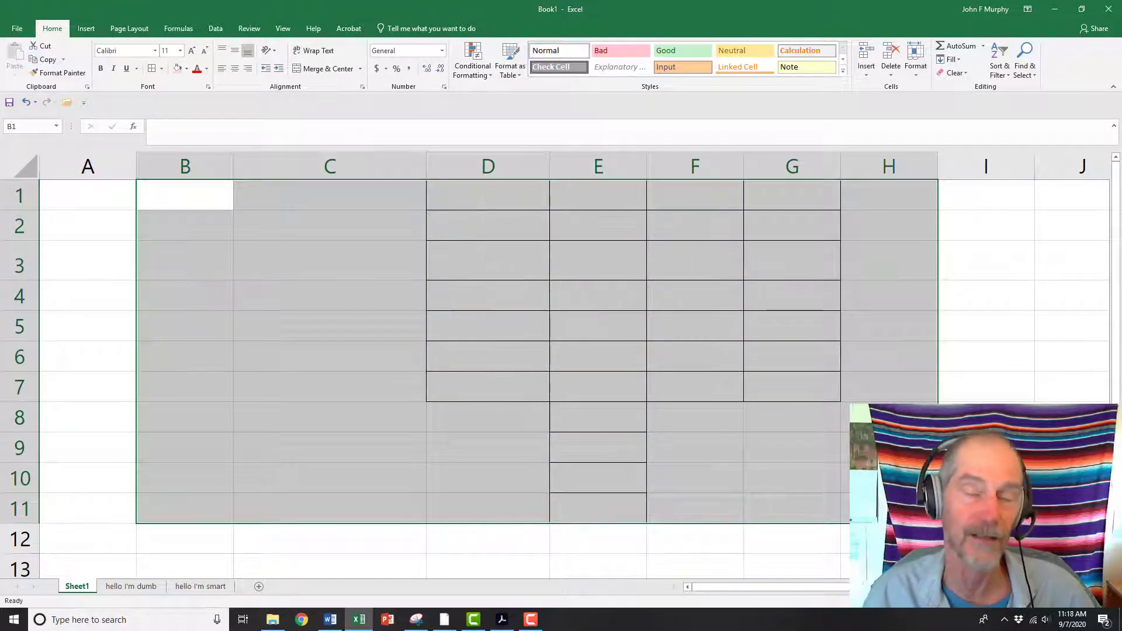
Enter the numbers 1 through 4 in cells B1 to B4
click(197, 200)
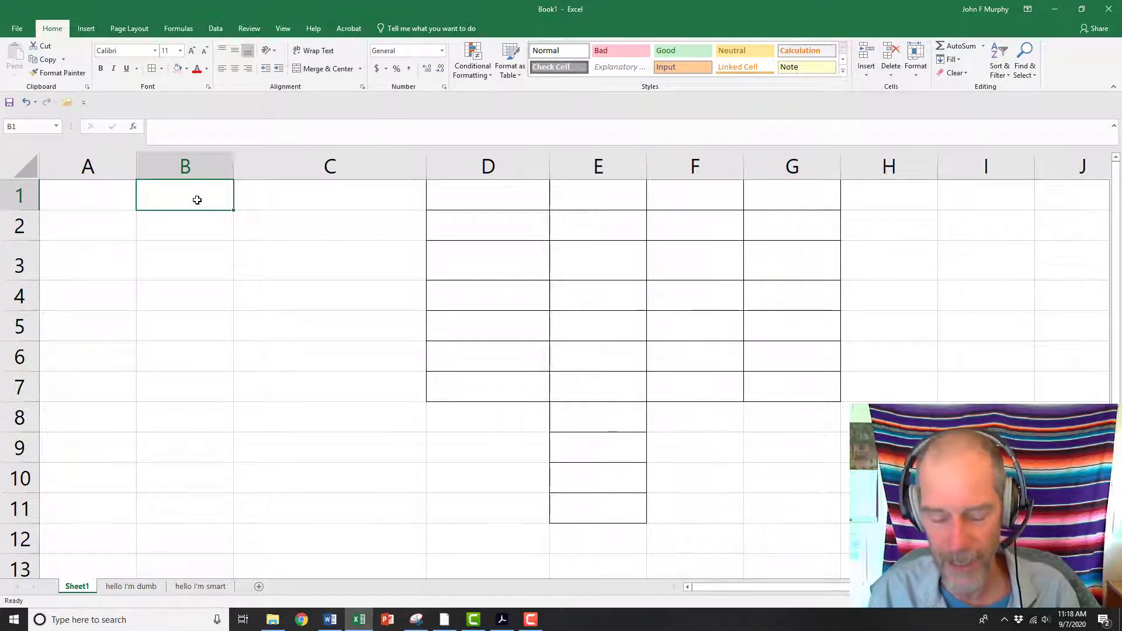
text(1)
key(Return)
text(2)
key(Return)
text(3)
key(Return)
text(4)
key(Return)
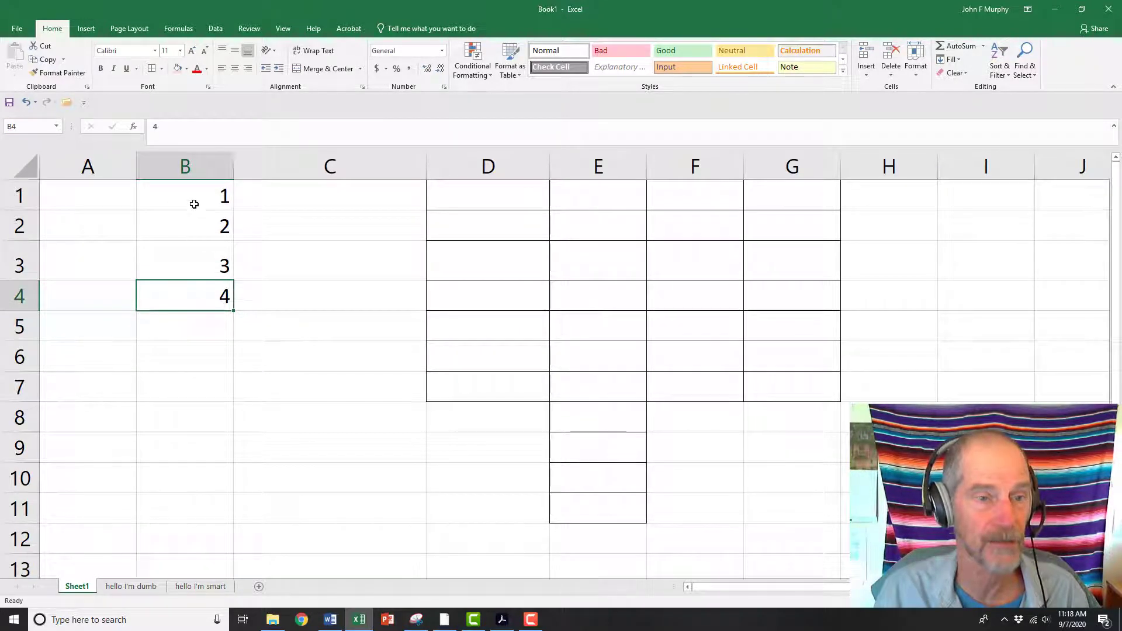
Apply an outside border around the range B1:B4
drag(193, 202, 203, 288)
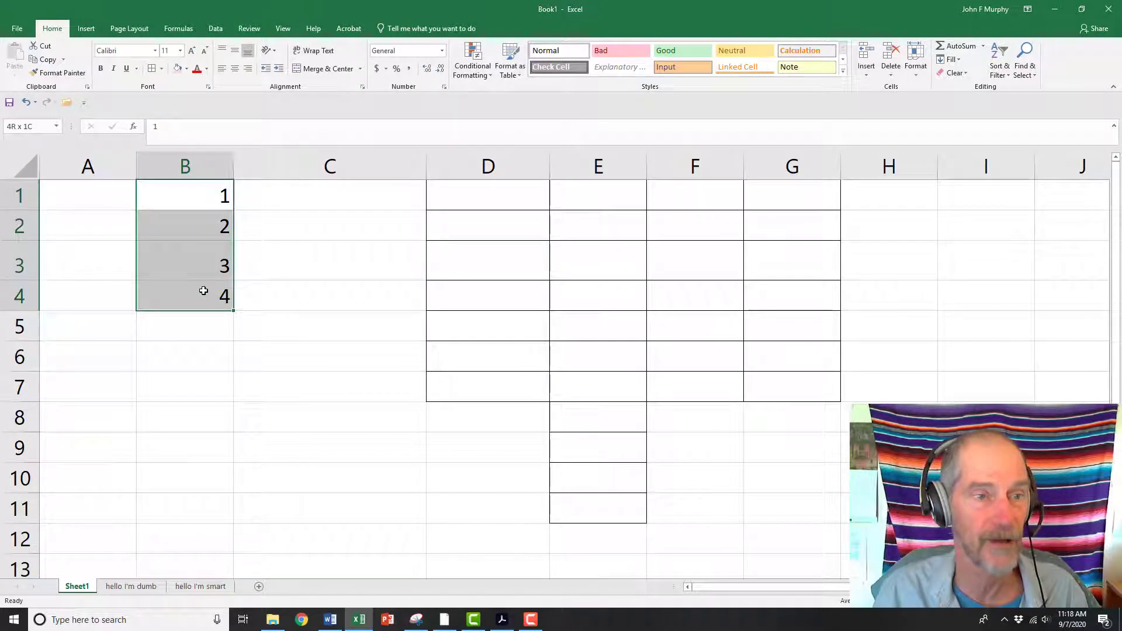
click(161, 68)
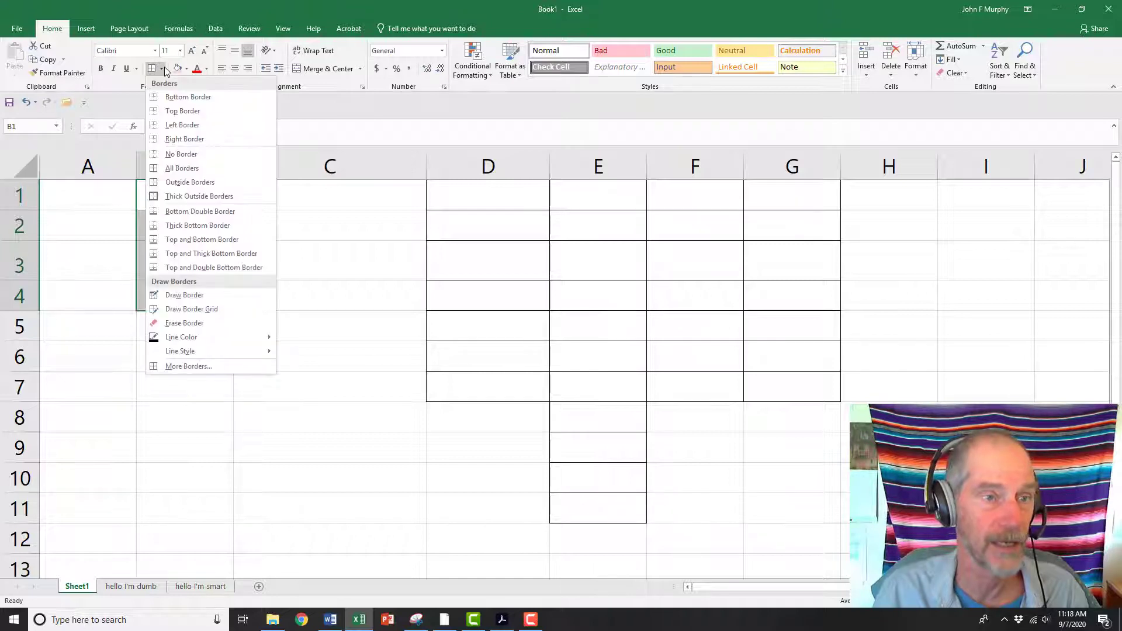
click(169, 186)
click(174, 363)
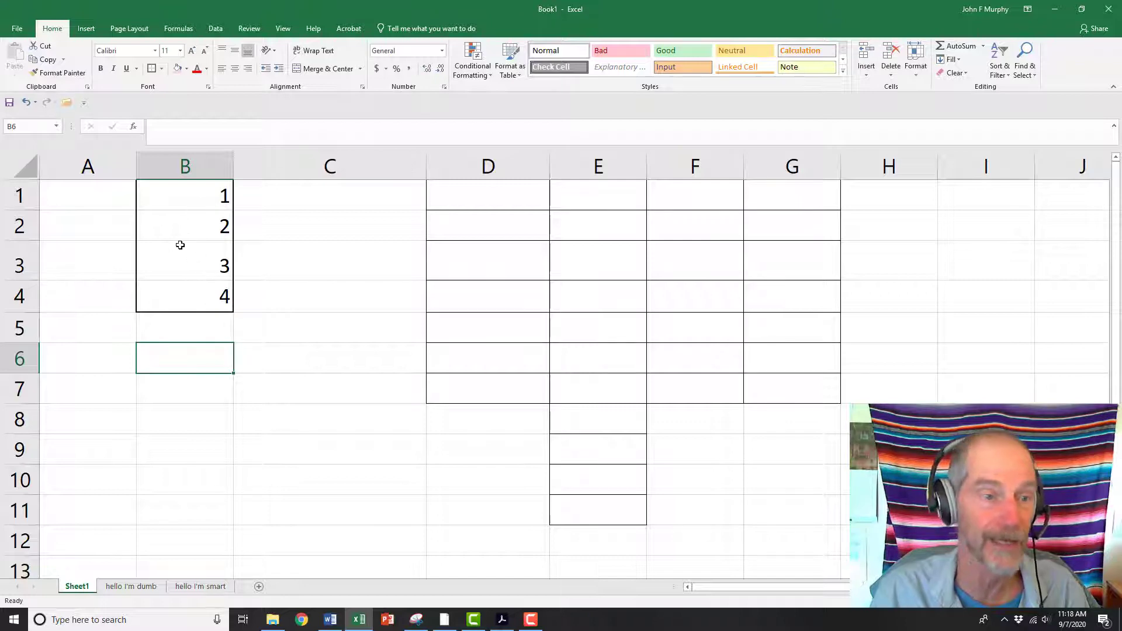
Enter the formula =average(1,2,3,4) in cell B6
double_click(191, 365)
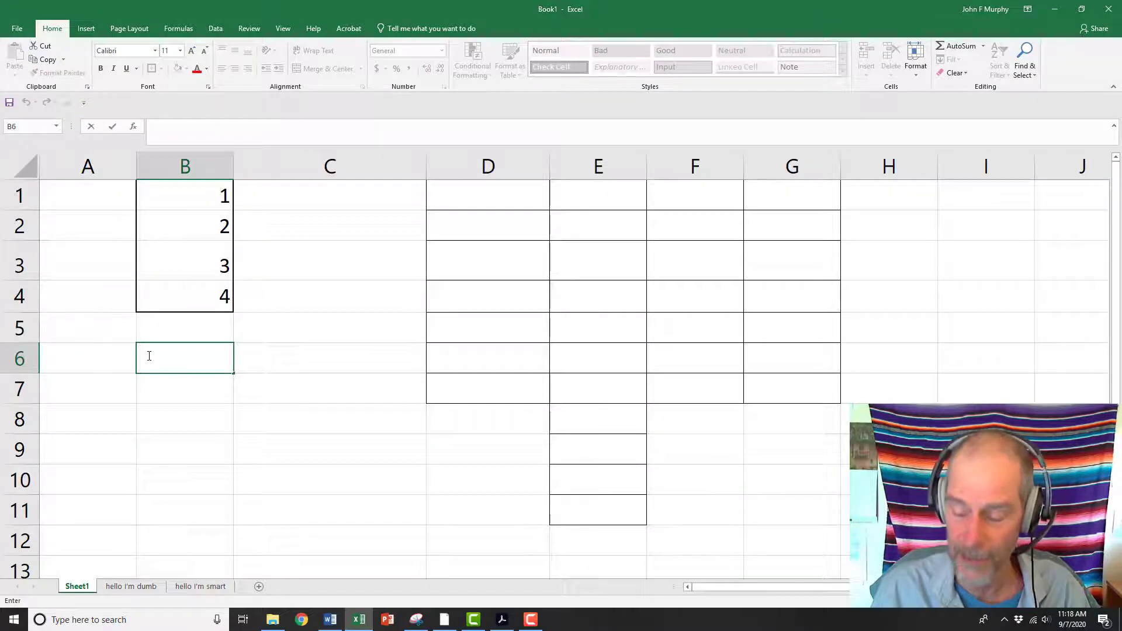
text(=)
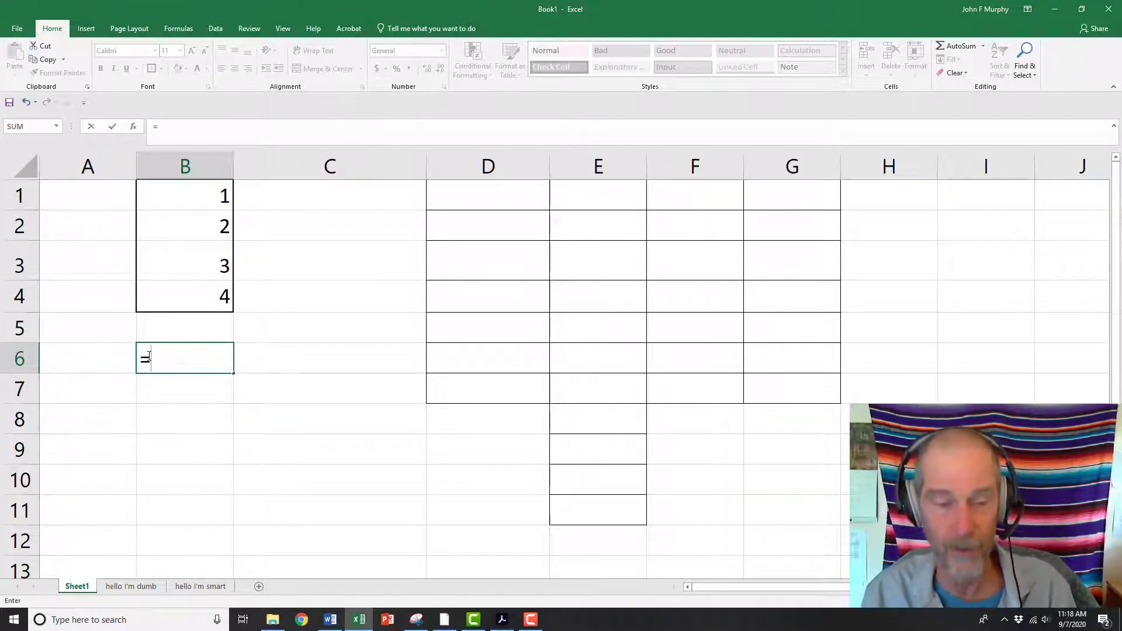
text(av)
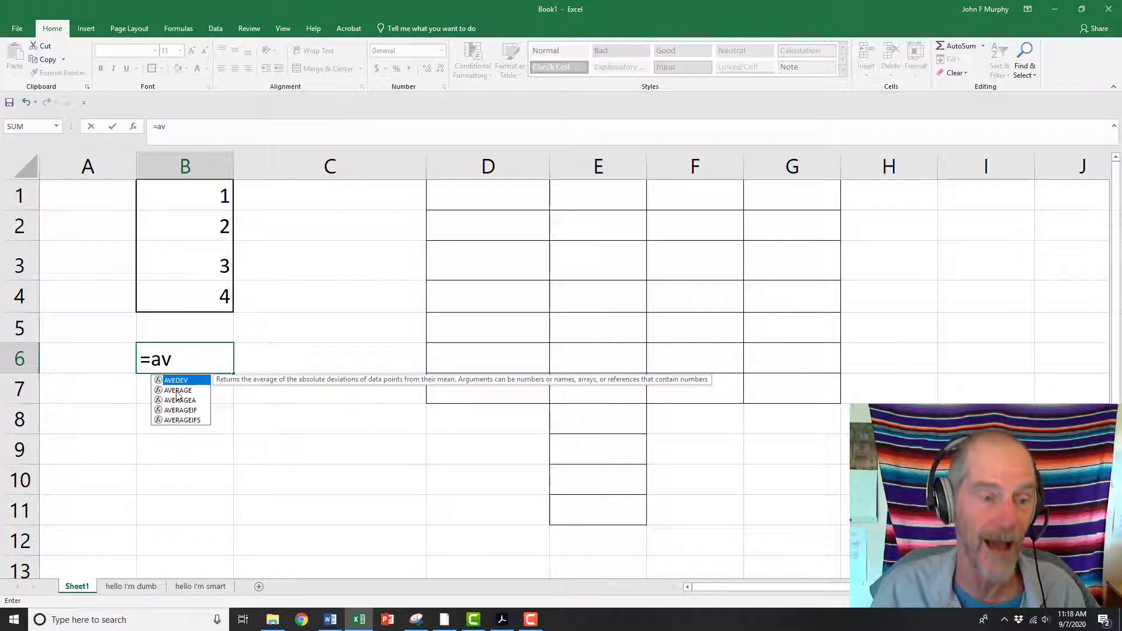
text(erate)
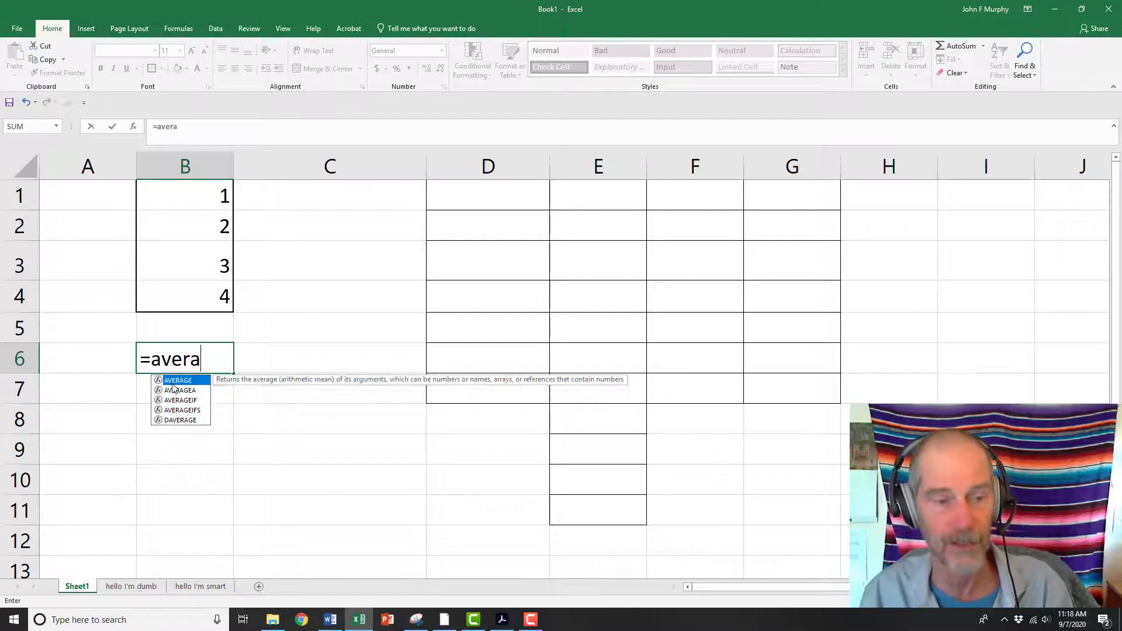
key(BackSpace)
key(BackSpace)
text(ge)
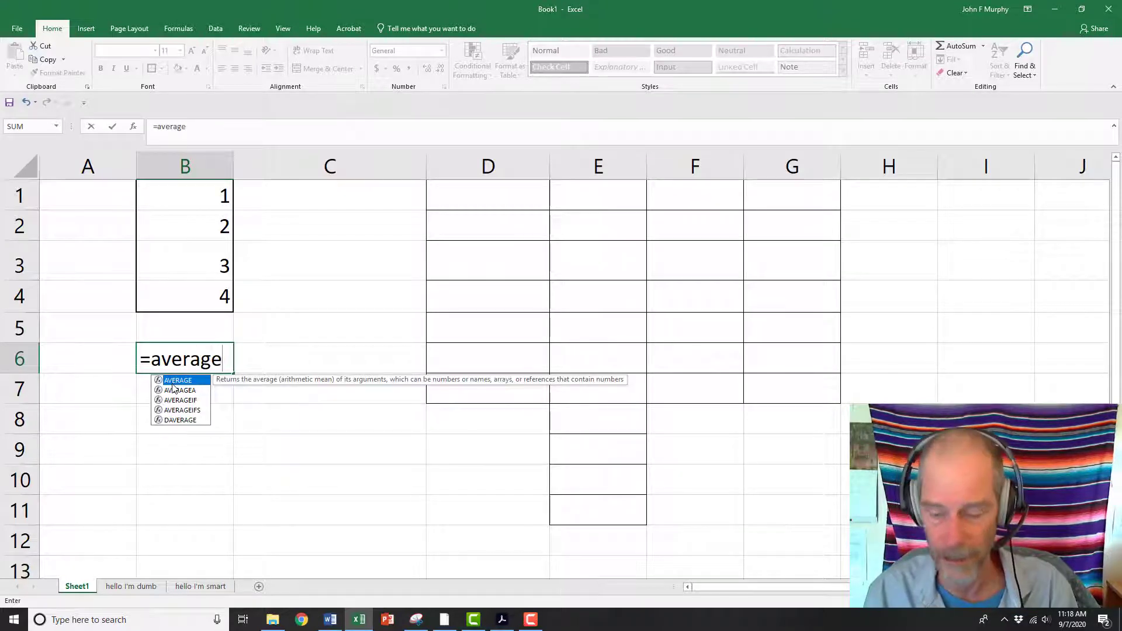
text((1,2,)
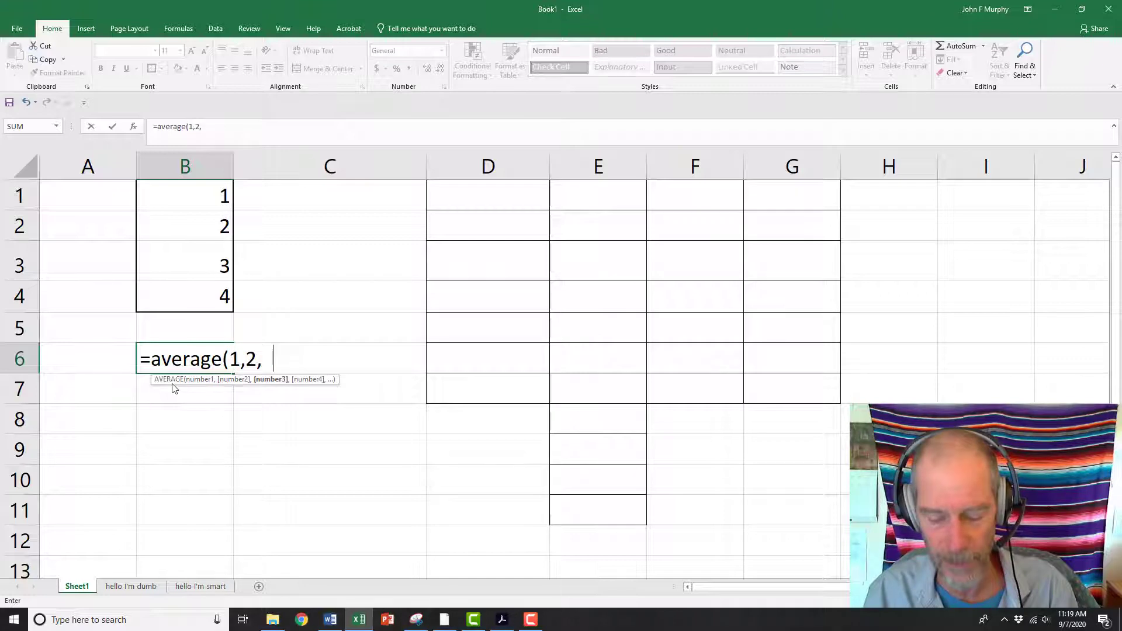
key(BackSpace)
text(3,4)
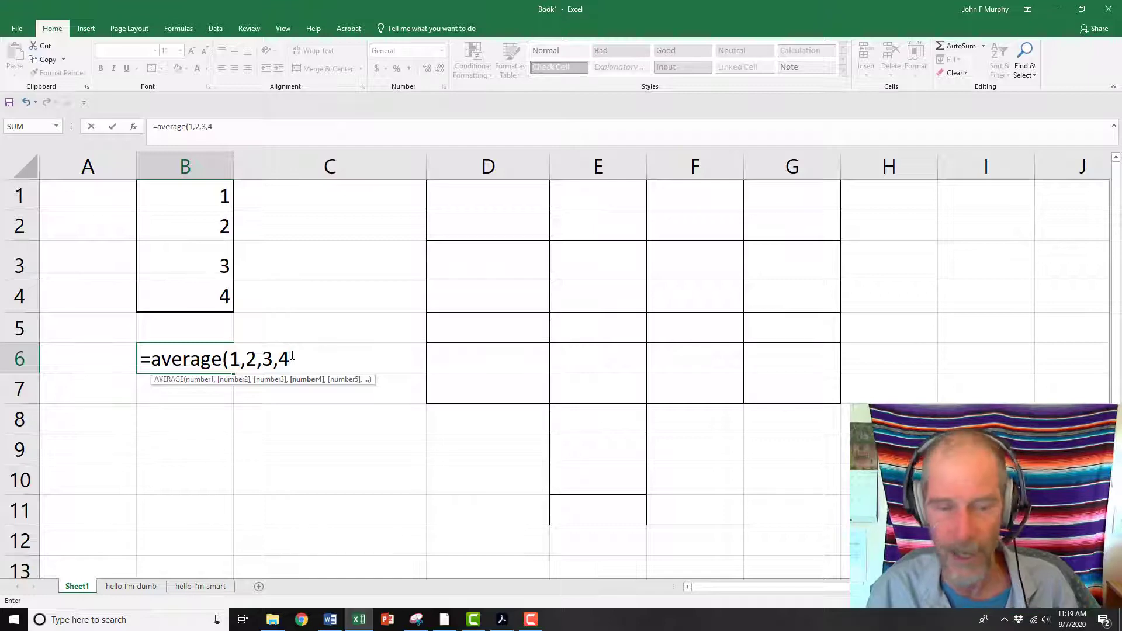
text())
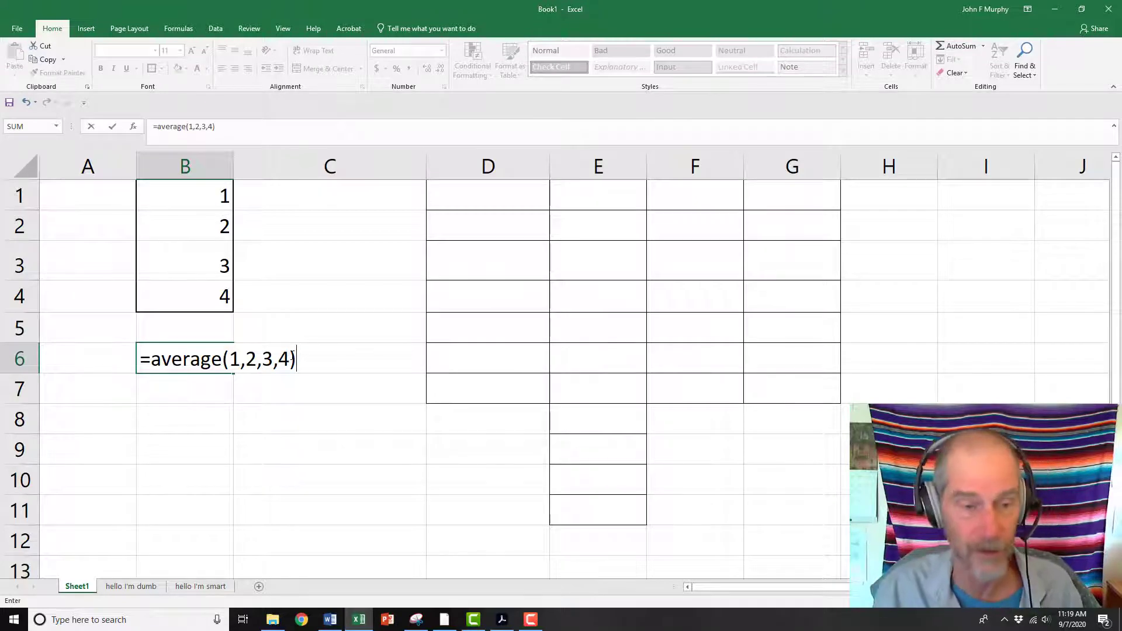
key(Return)
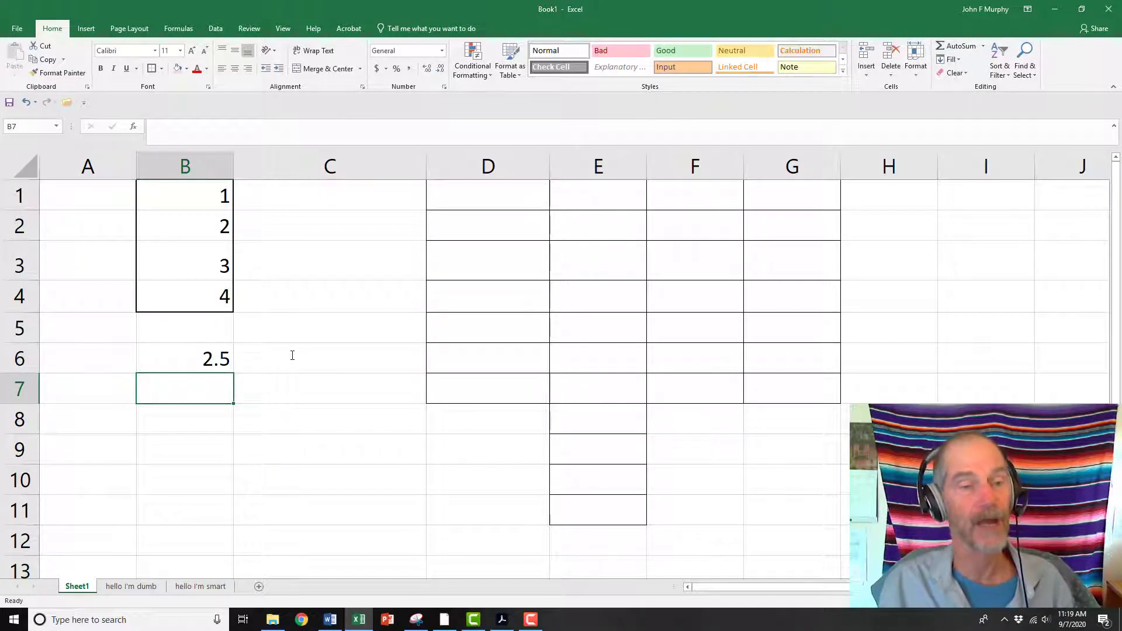
Open B6's formula for editing and replace it with the value 25
click(184, 361)
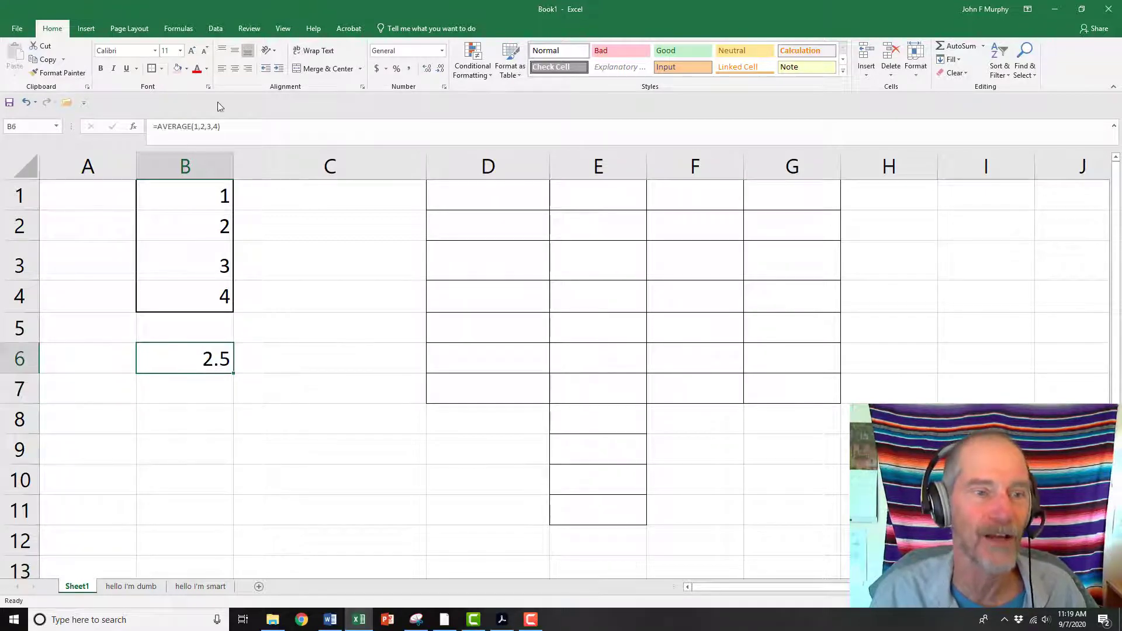
click(223, 126)
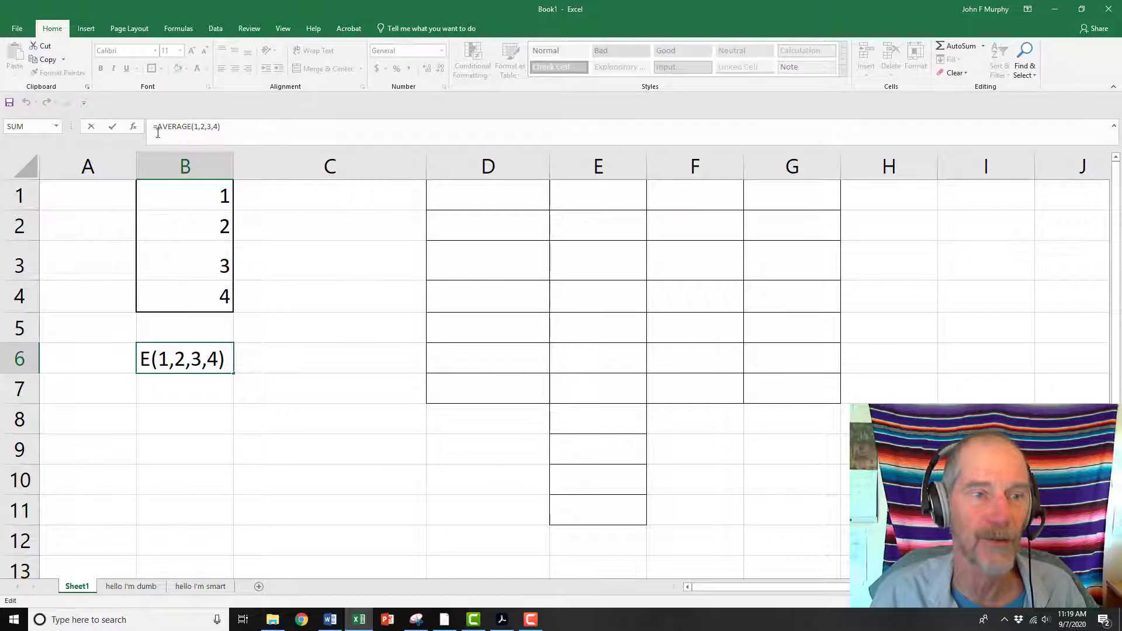
click(318, 319)
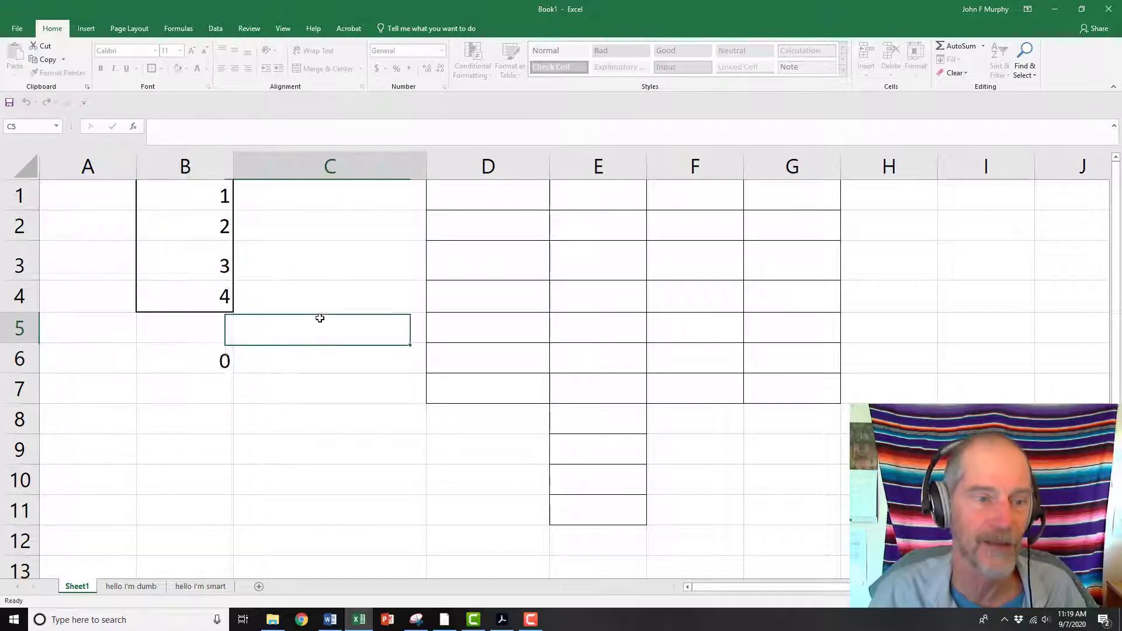
click(215, 360)
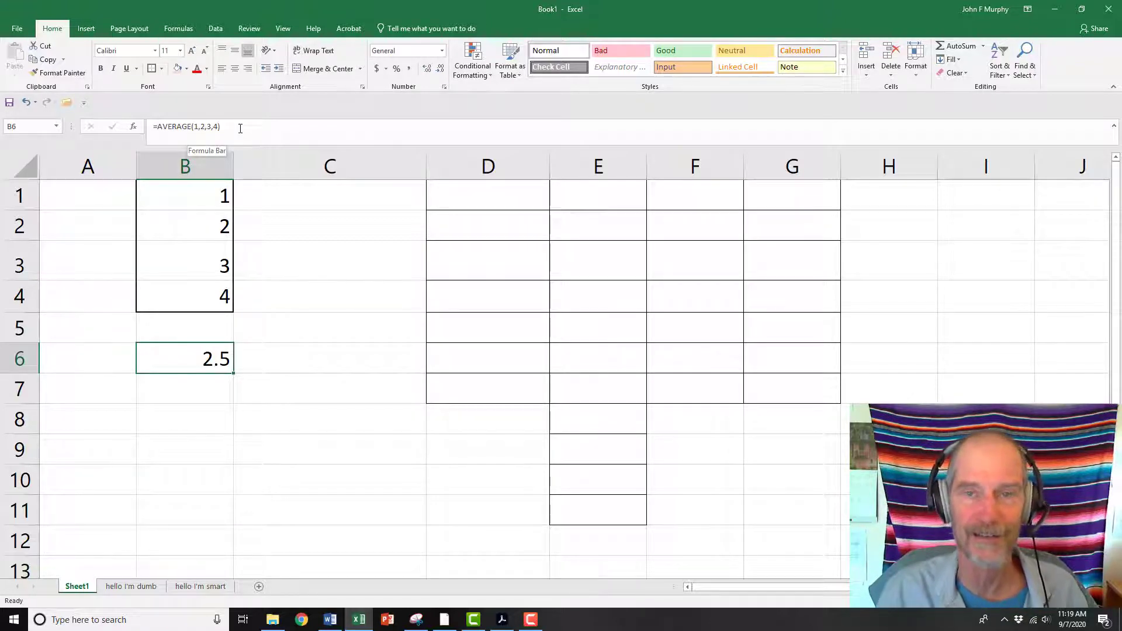
drag(240, 129, 149, 127)
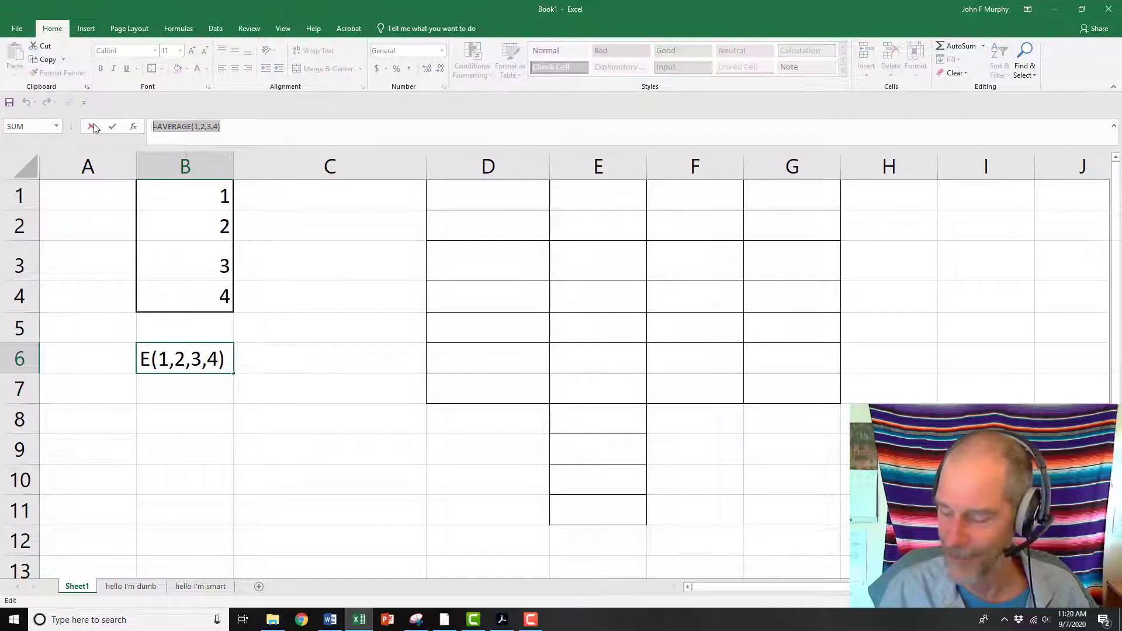
key(Return)
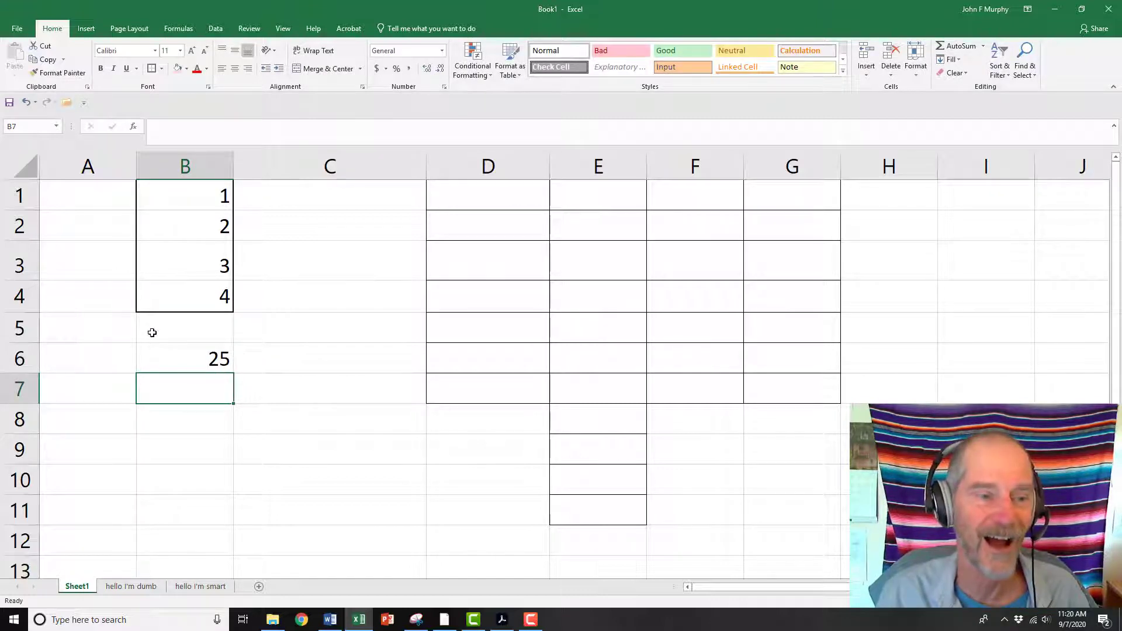
click(176, 362)
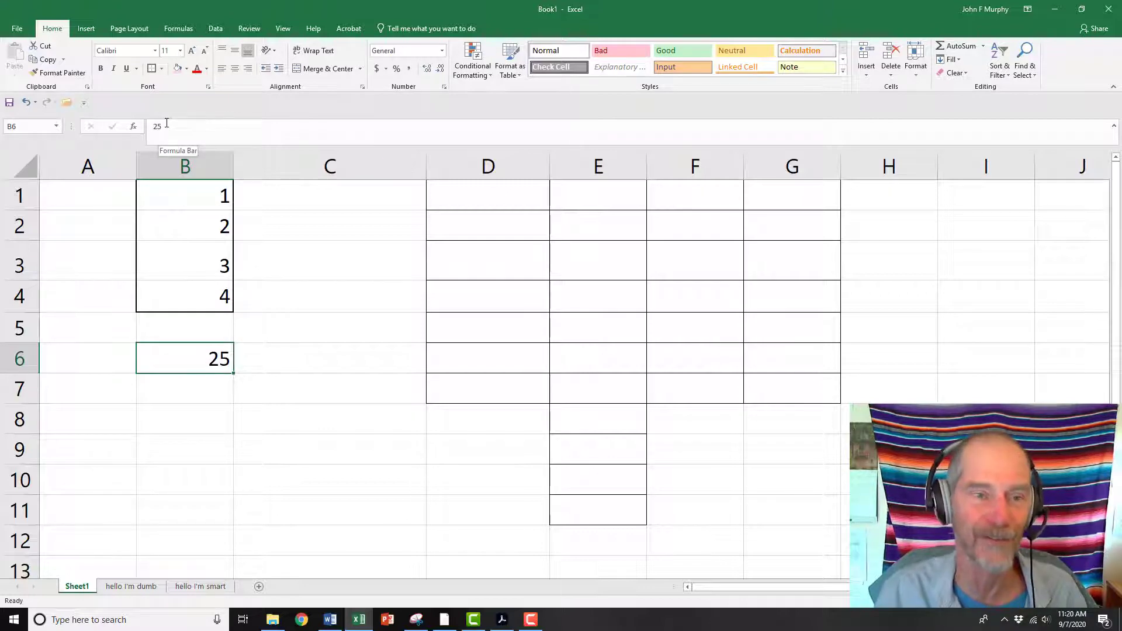
click(158, 126)
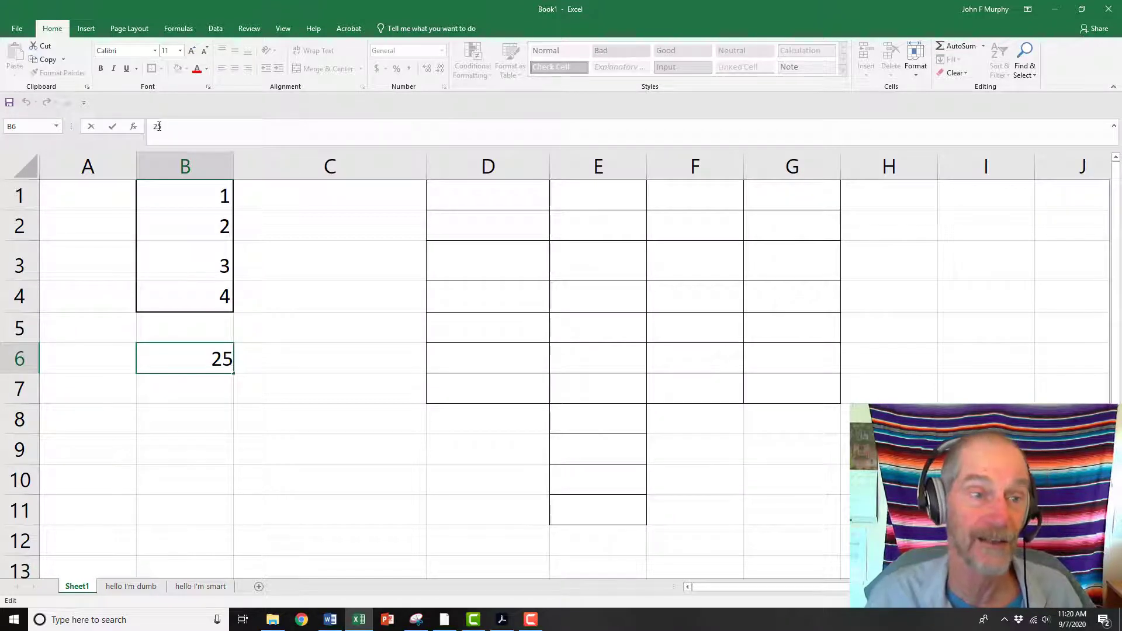
drag(164, 126, 144, 139)
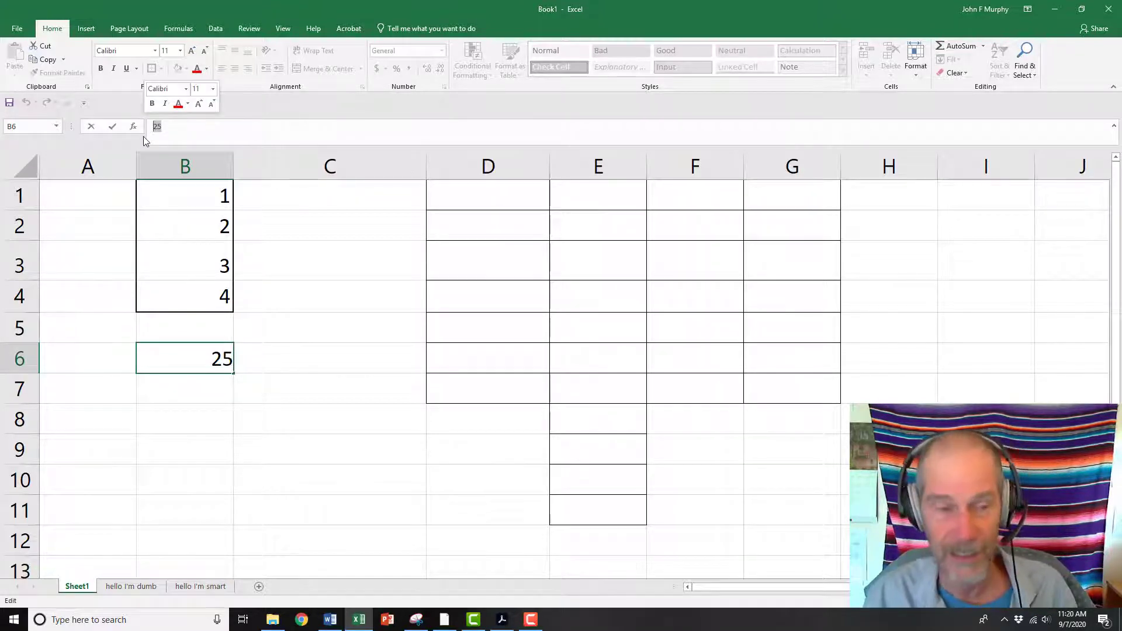
text(=)
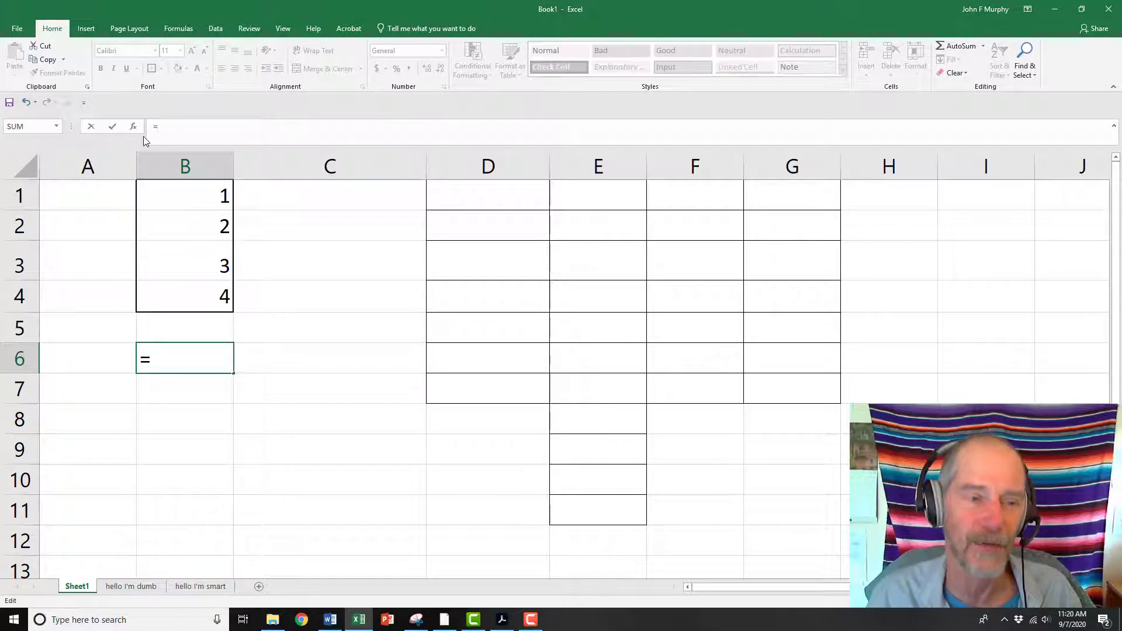
text(aver)
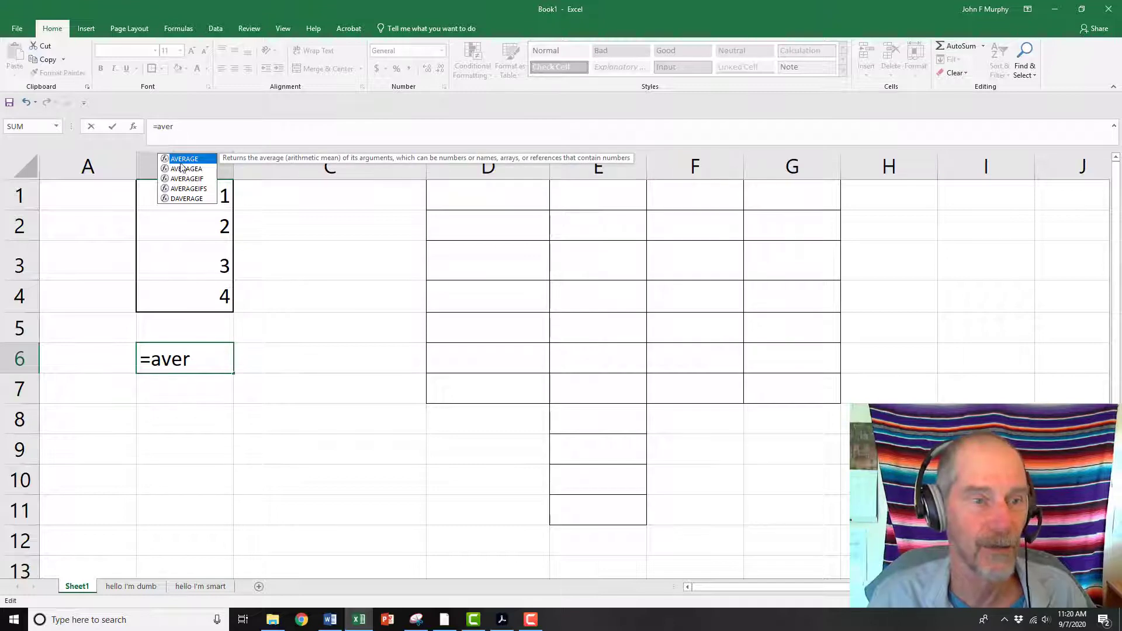
double_click(183, 159)
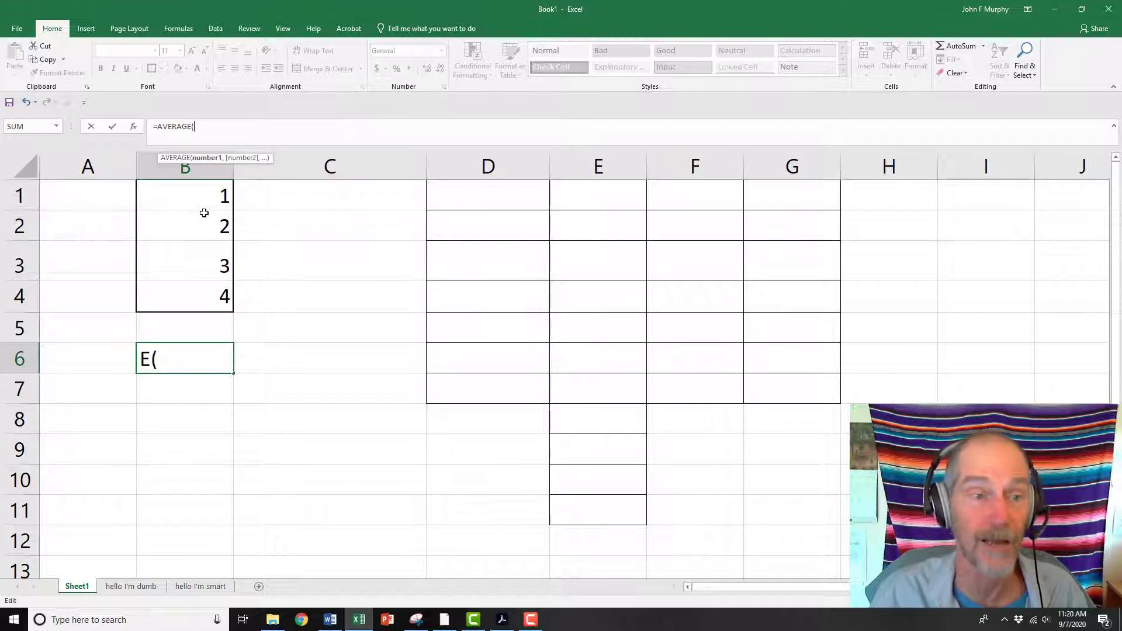
drag(203, 193, 206, 287)
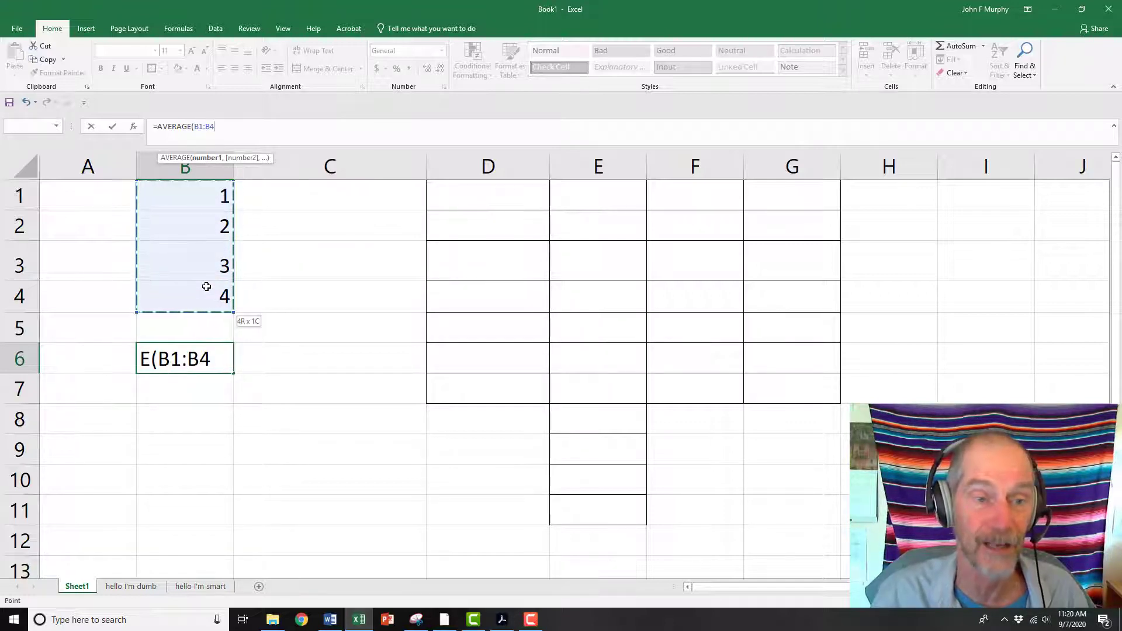
drag(206, 286, 206, 286)
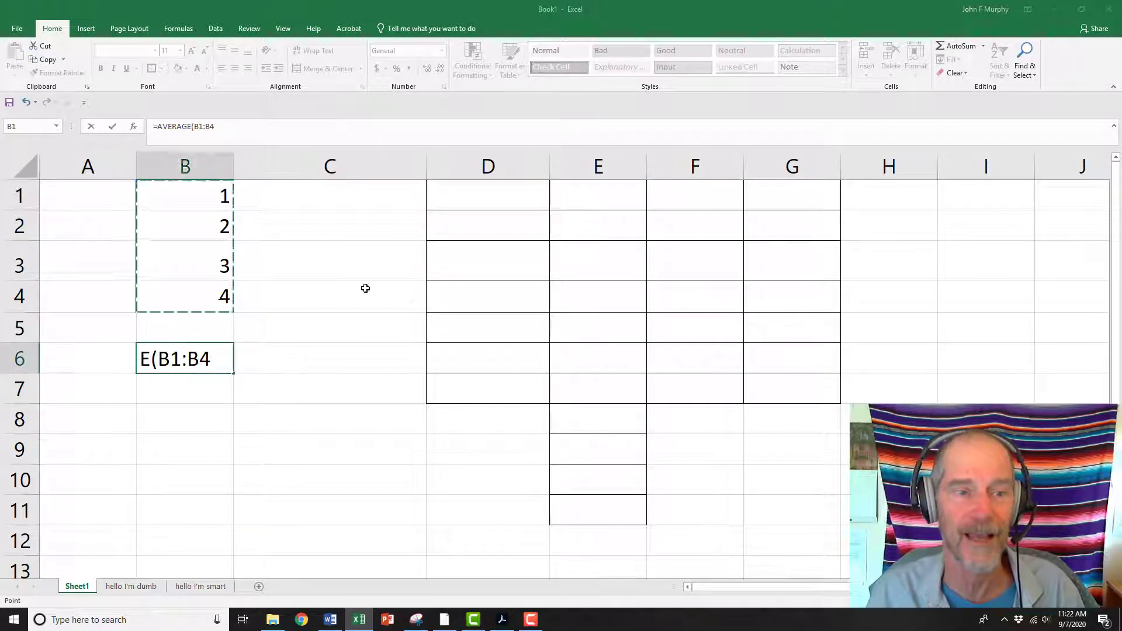
key(Escape)
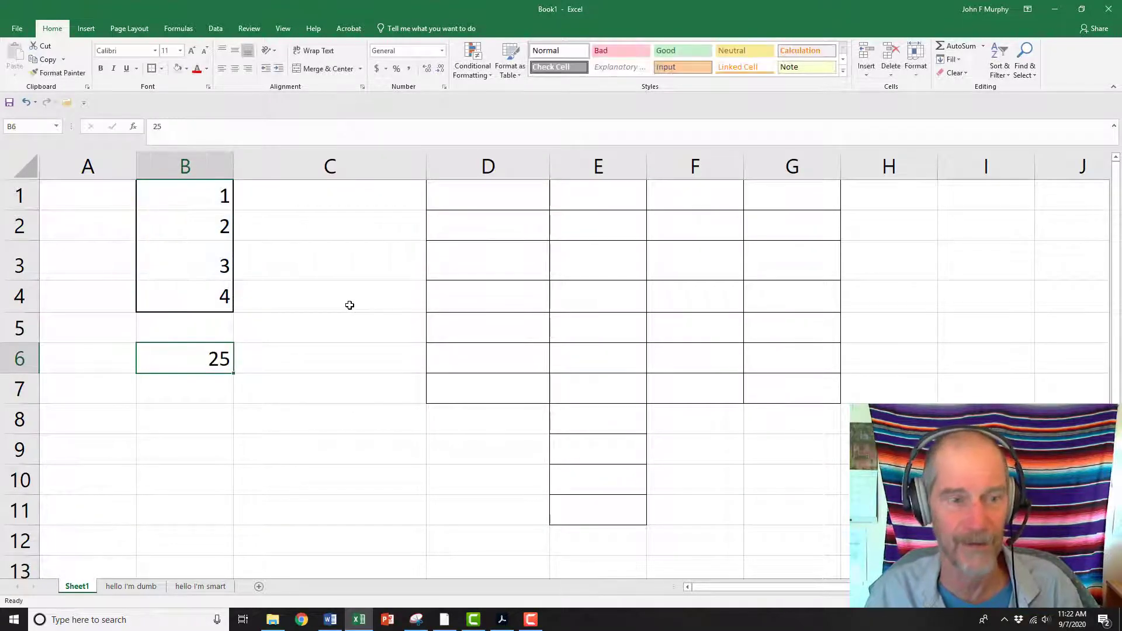
Enter an AVERAGE formula in B7 that references the range B1:B4
click(169, 385)
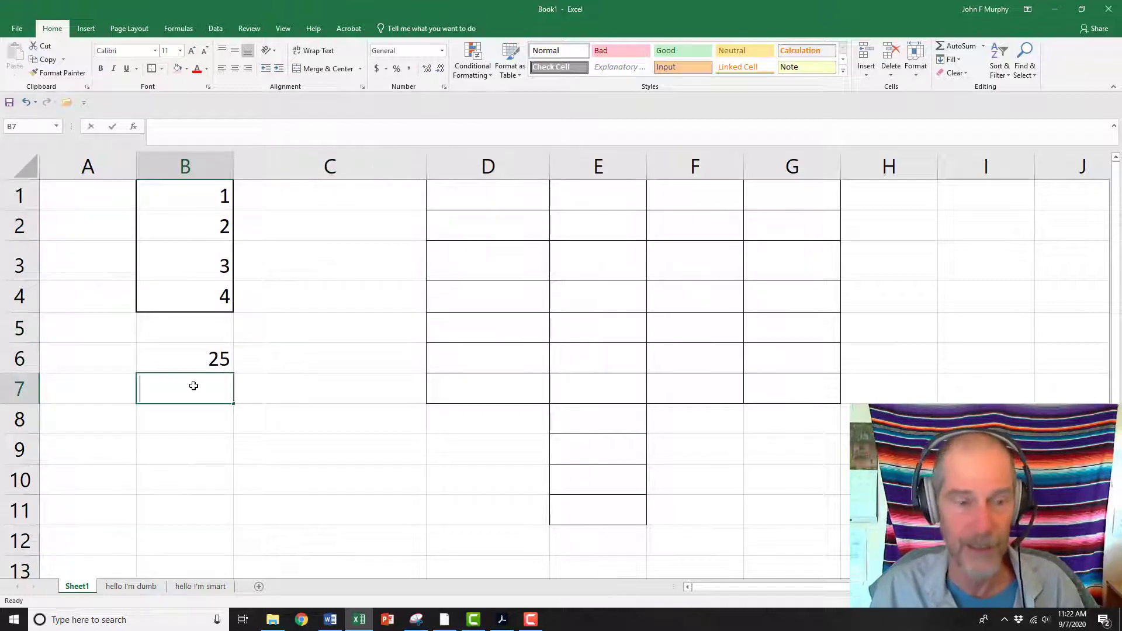
text(=av)
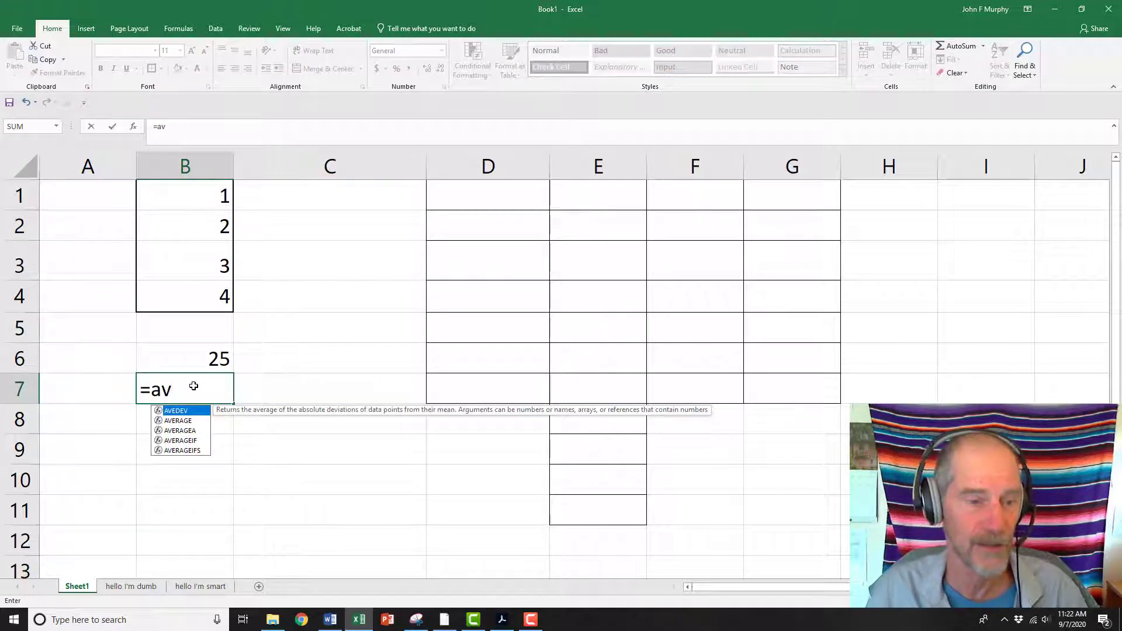
double_click(183, 421)
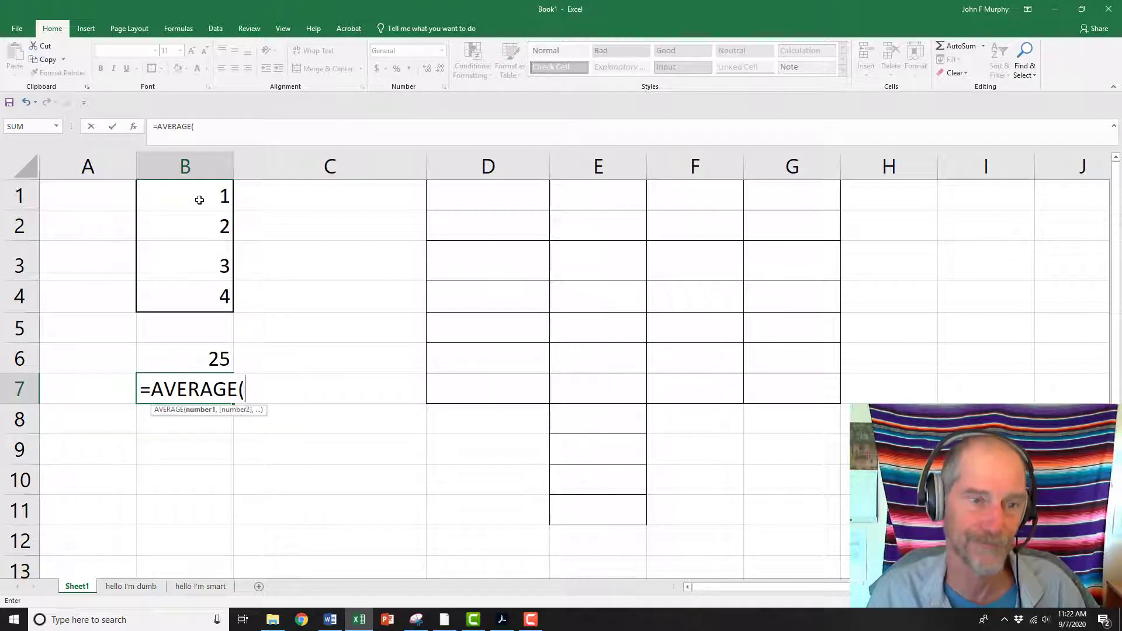
drag(199, 200, 198, 293)
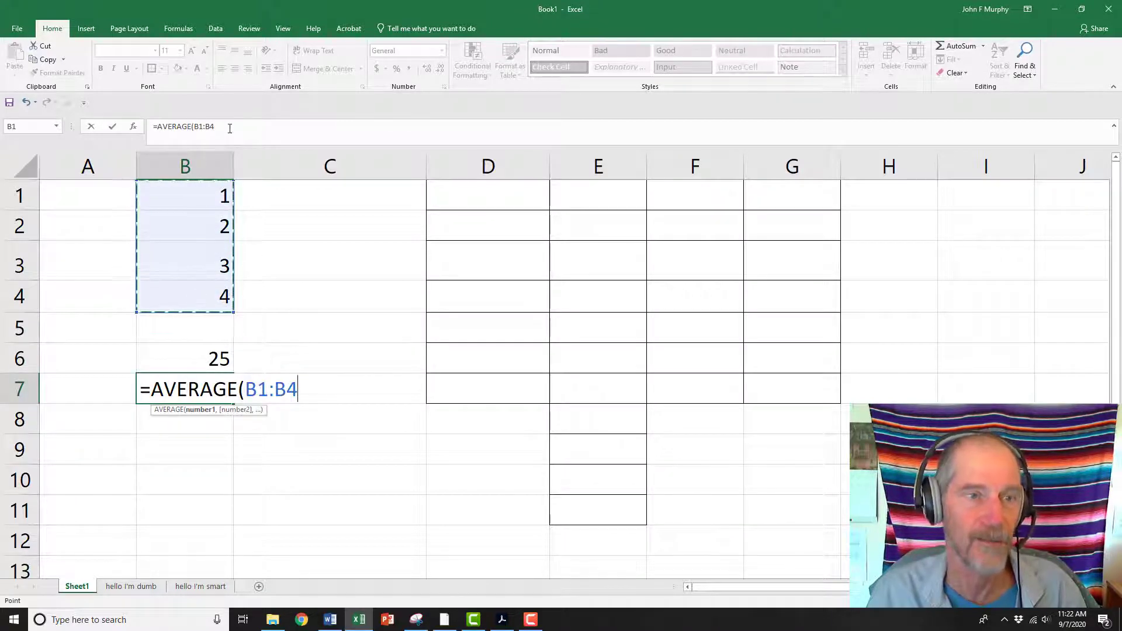
click(230, 128)
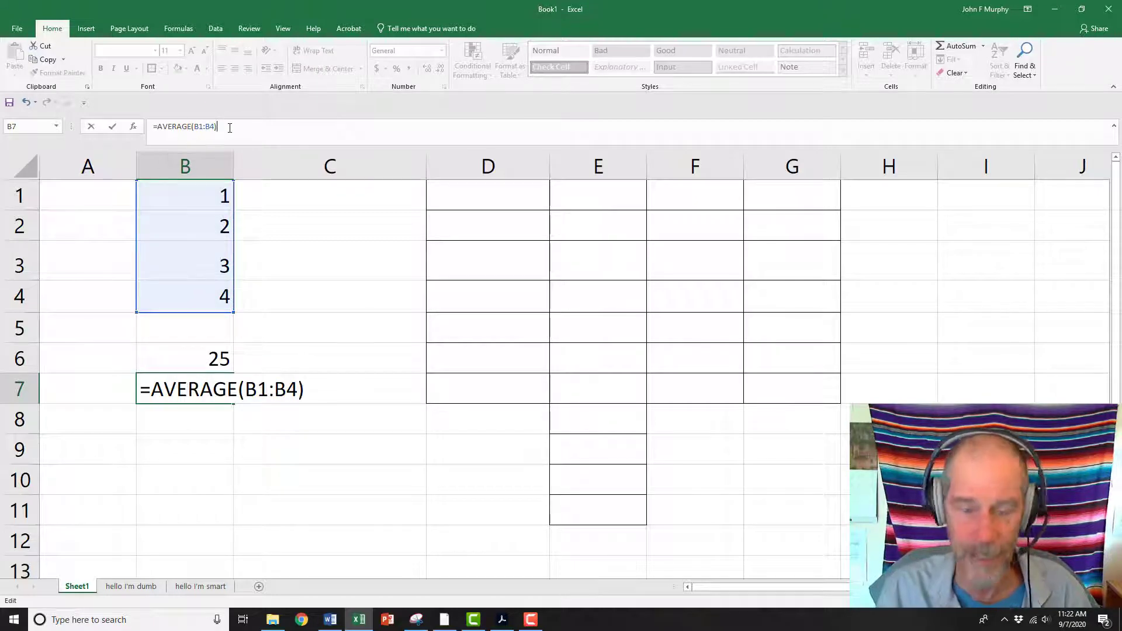
key(Return)
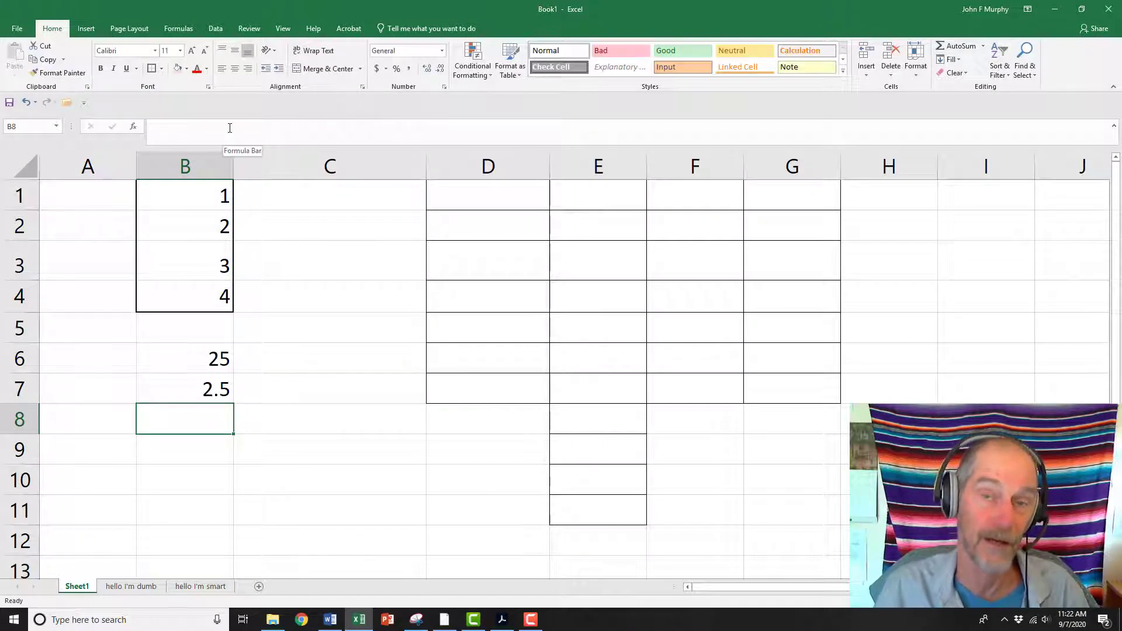
Inspect the formula in B7 and its referenced range
click(191, 383)
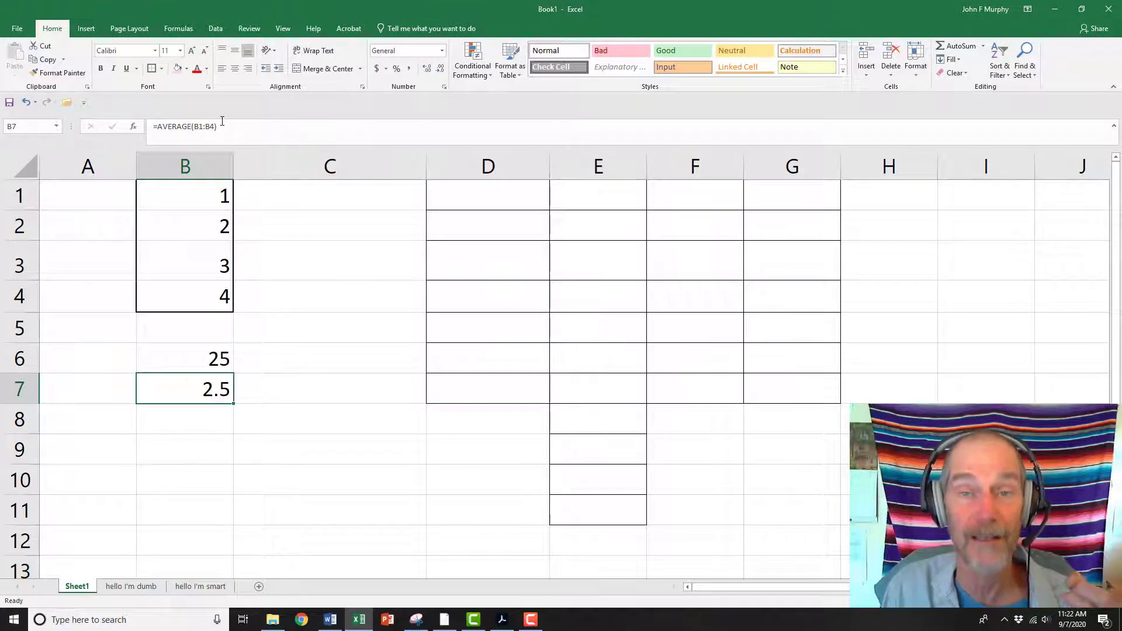
click(194, 126)
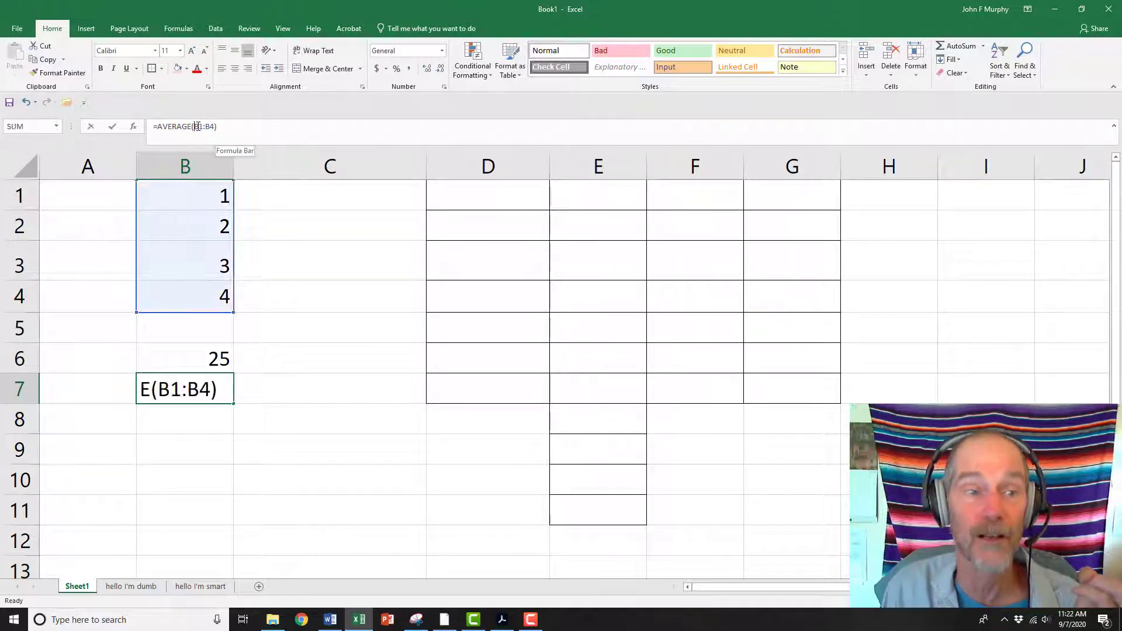
click(230, 129)
click(261, 370)
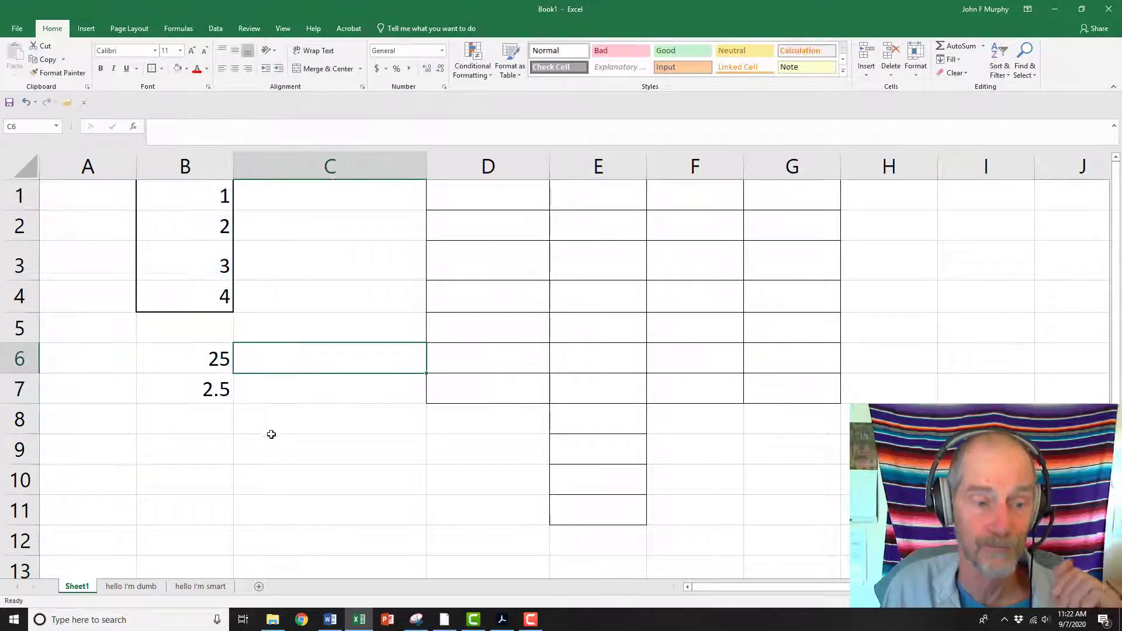
click(272, 392)
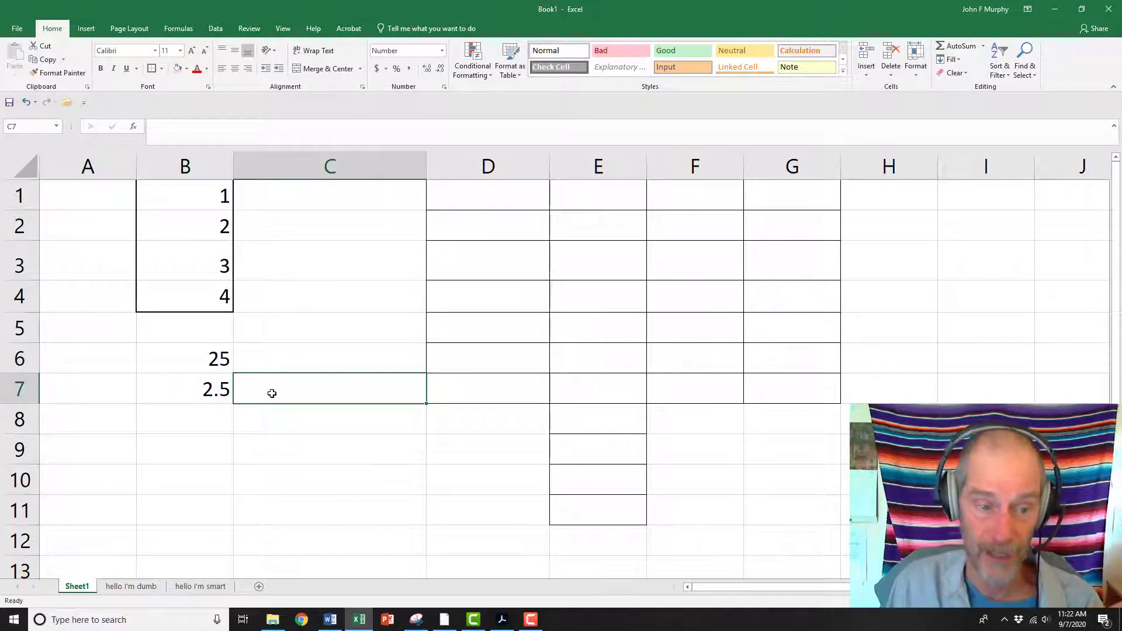
click(70, 393)
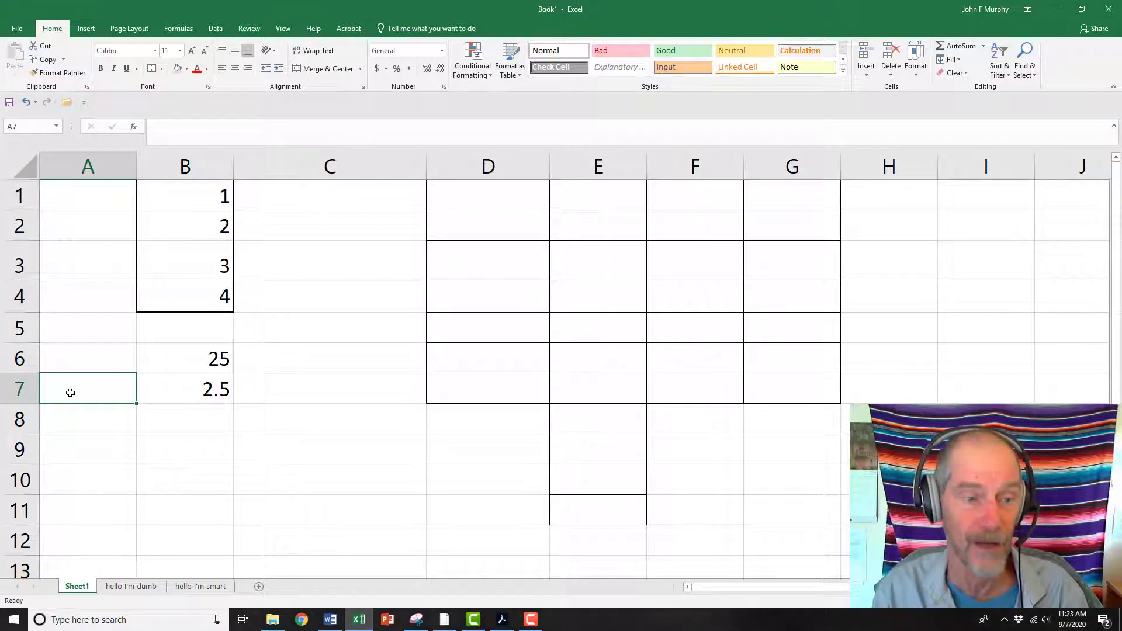
Label cell A7 as Average
text(AVg)
key(BackSpace)
key(BackSpace)
text(v)
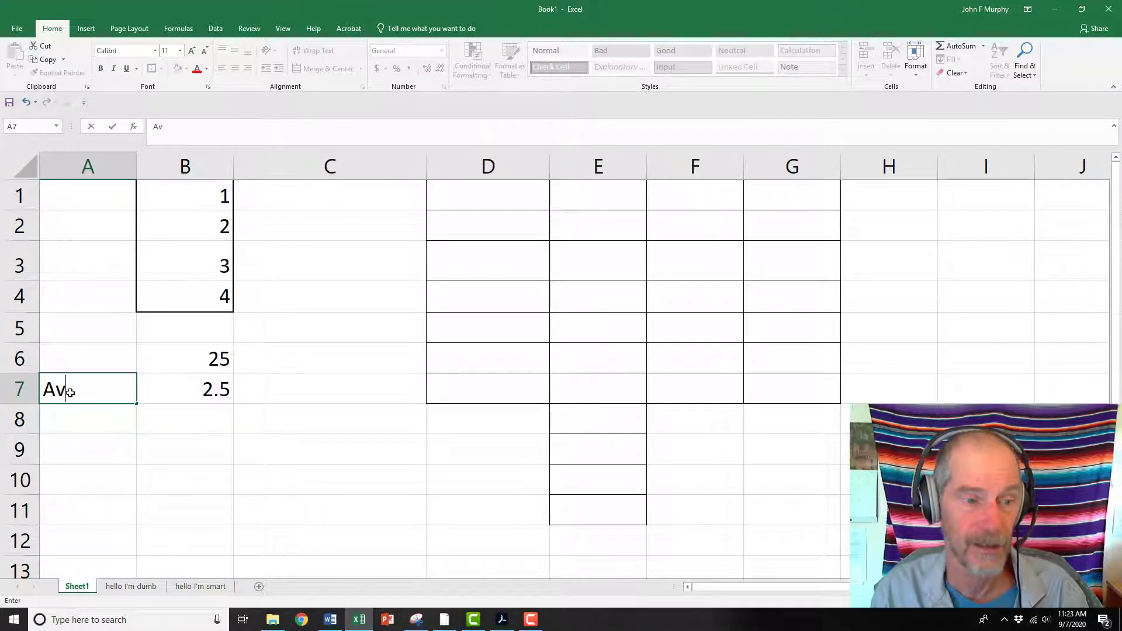
text(erage)
key(Return)
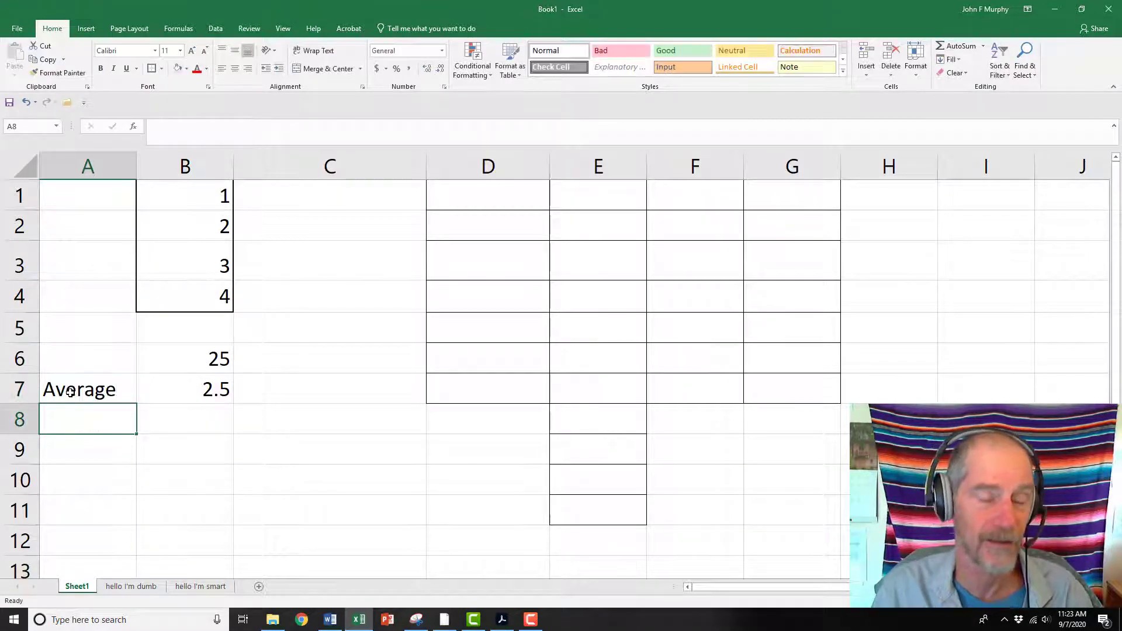
Review the AVERAGE formula in B7 and the range it references
click(197, 391)
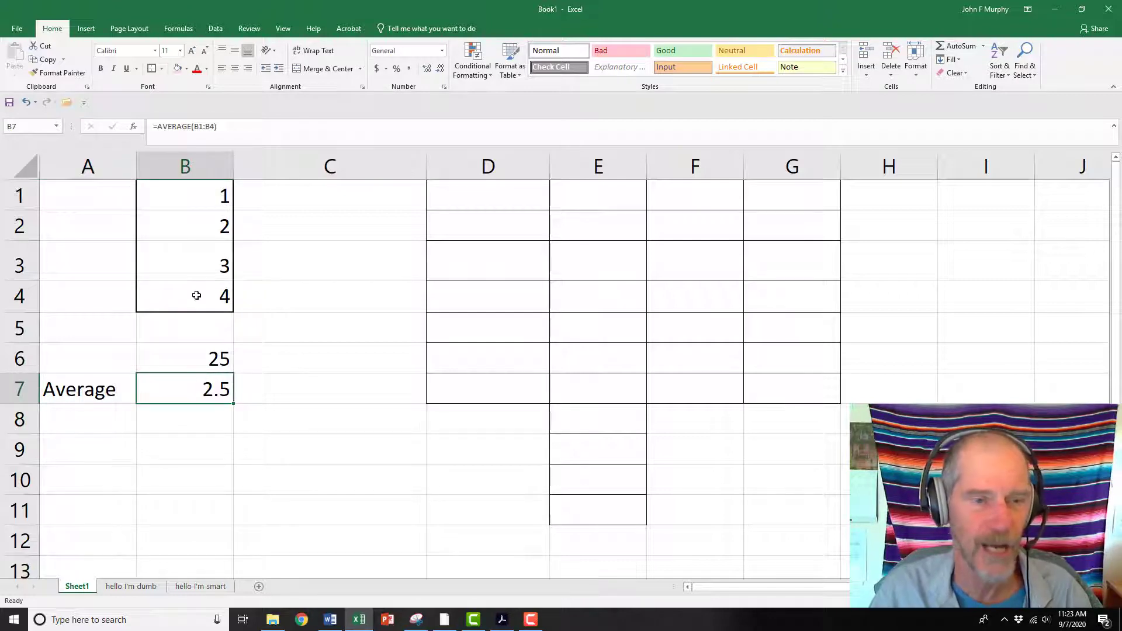
click(241, 126)
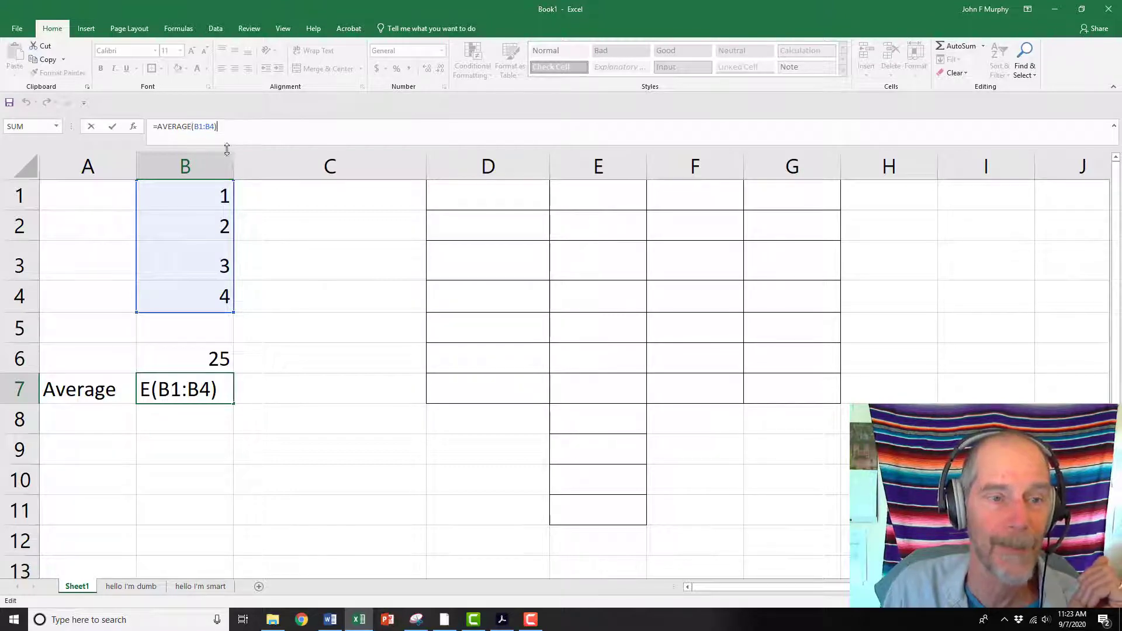
Enter the values 5, 6, 6 and 7 in cells C1 through C4
click(346, 195)
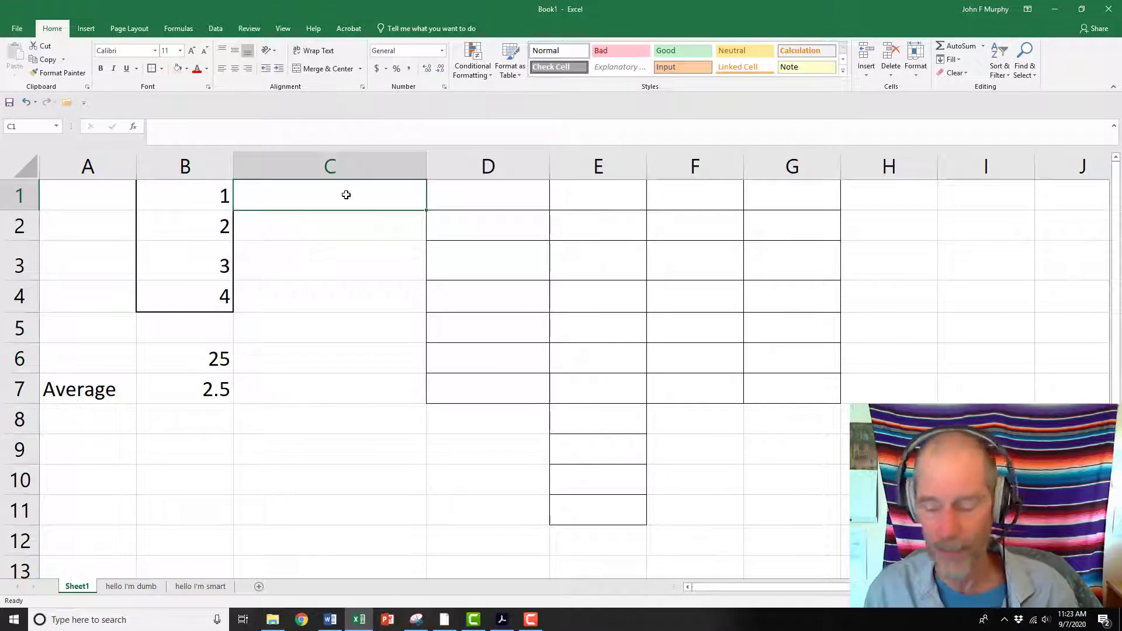
text(5)
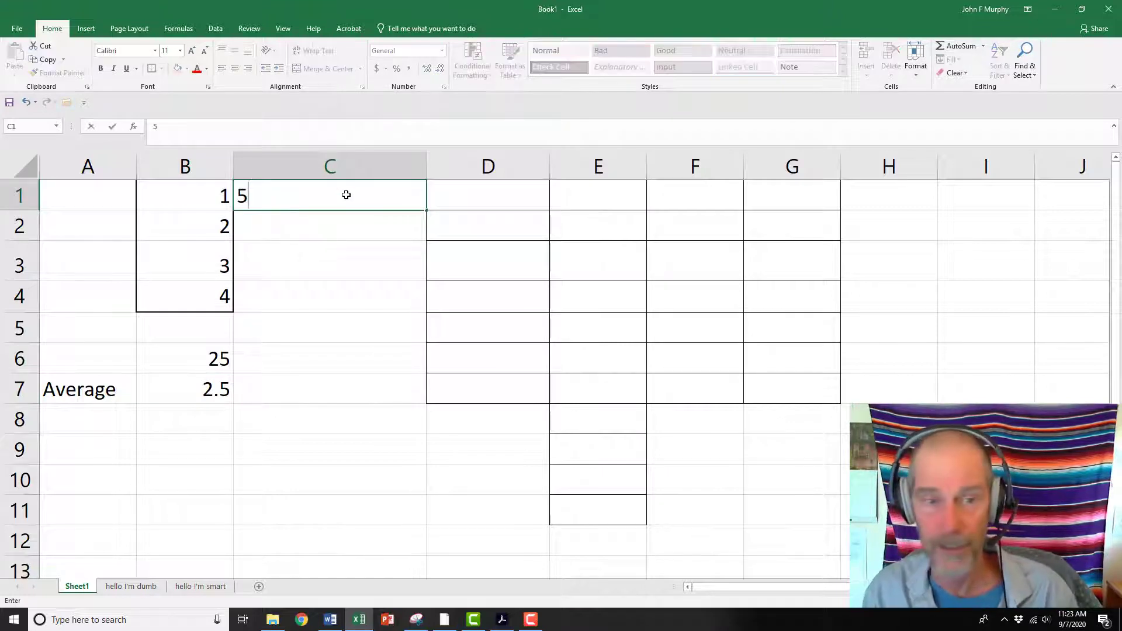
key(Return)
text(6)
key(Return)
text(6)
key(Return)
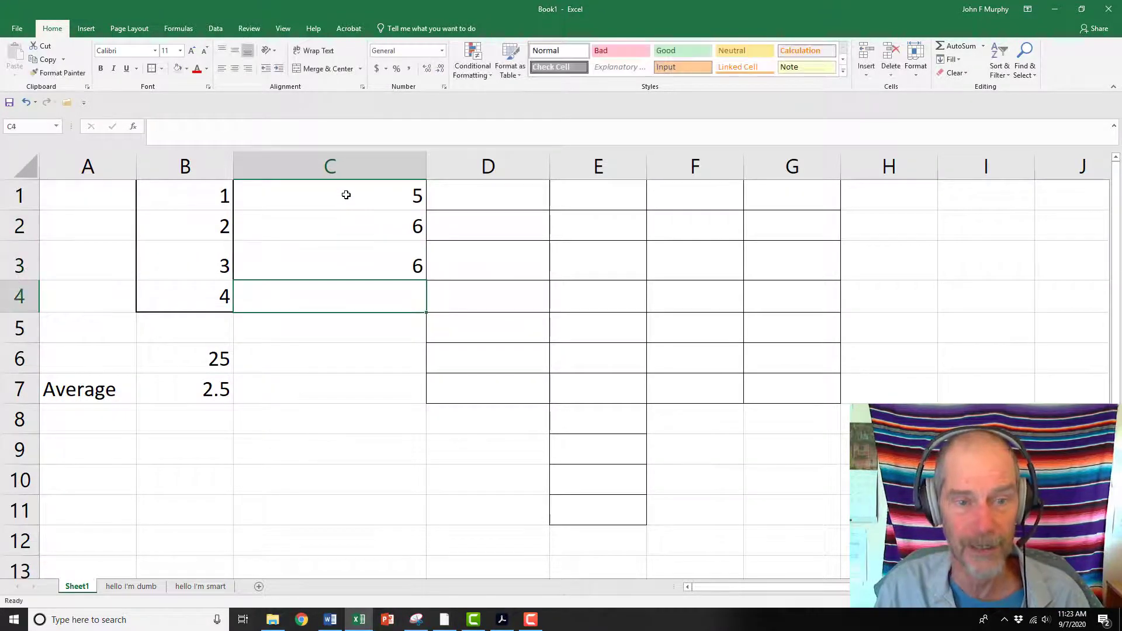
text(7)
key(Return)
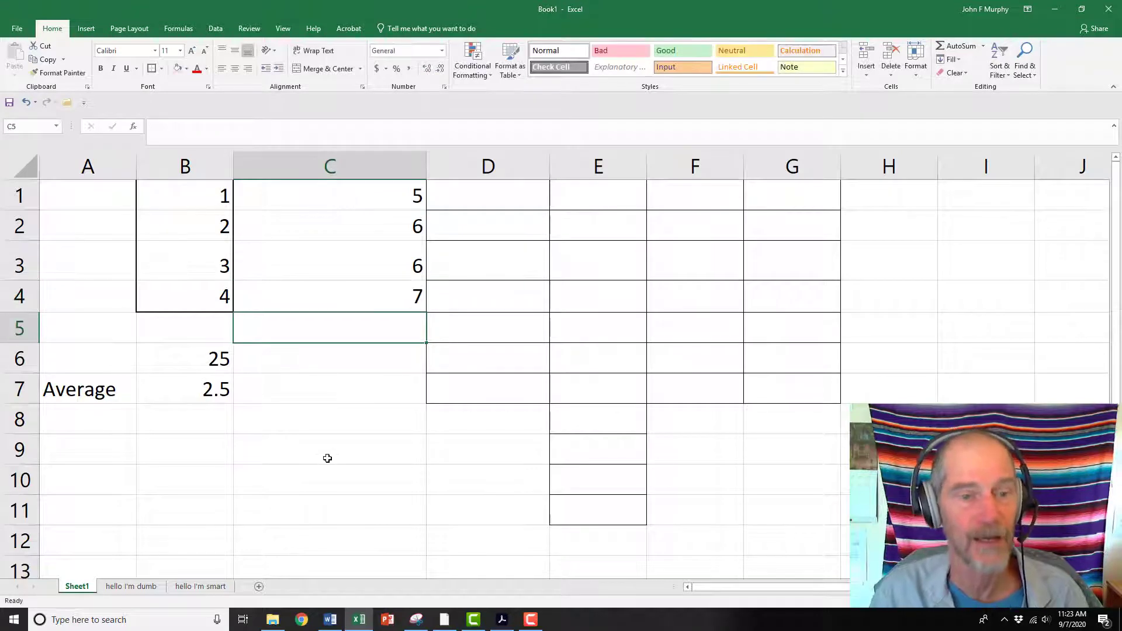
click(327, 458)
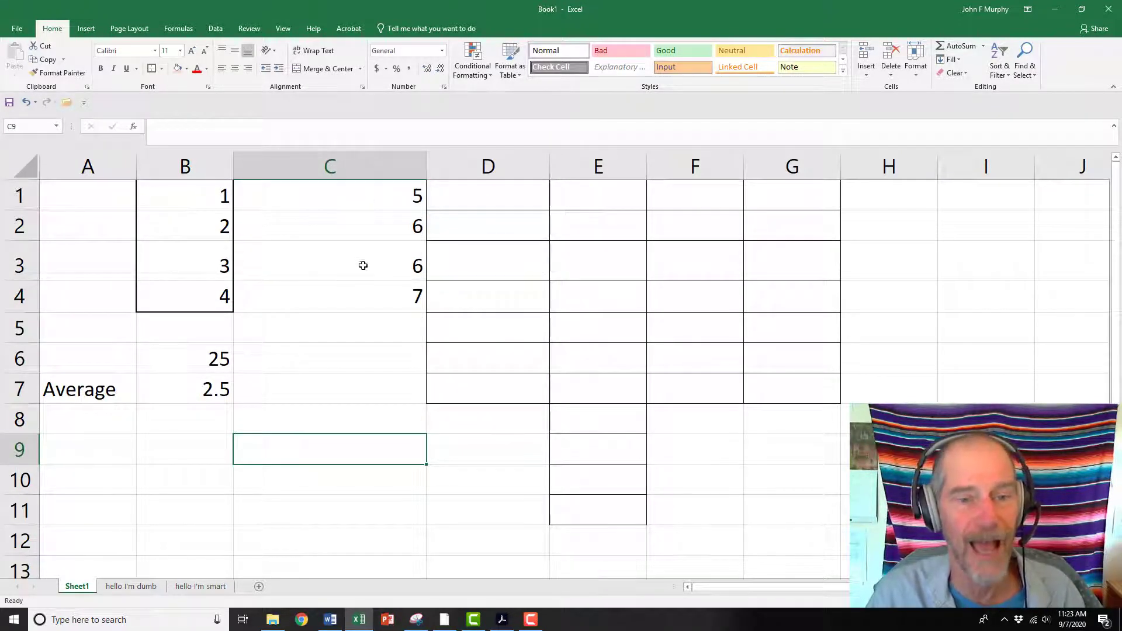
Extend B7's formula to =AVERAGE(B1:B4)+average(c1:c4), adding the average of the C1:C4 values
click(200, 385)
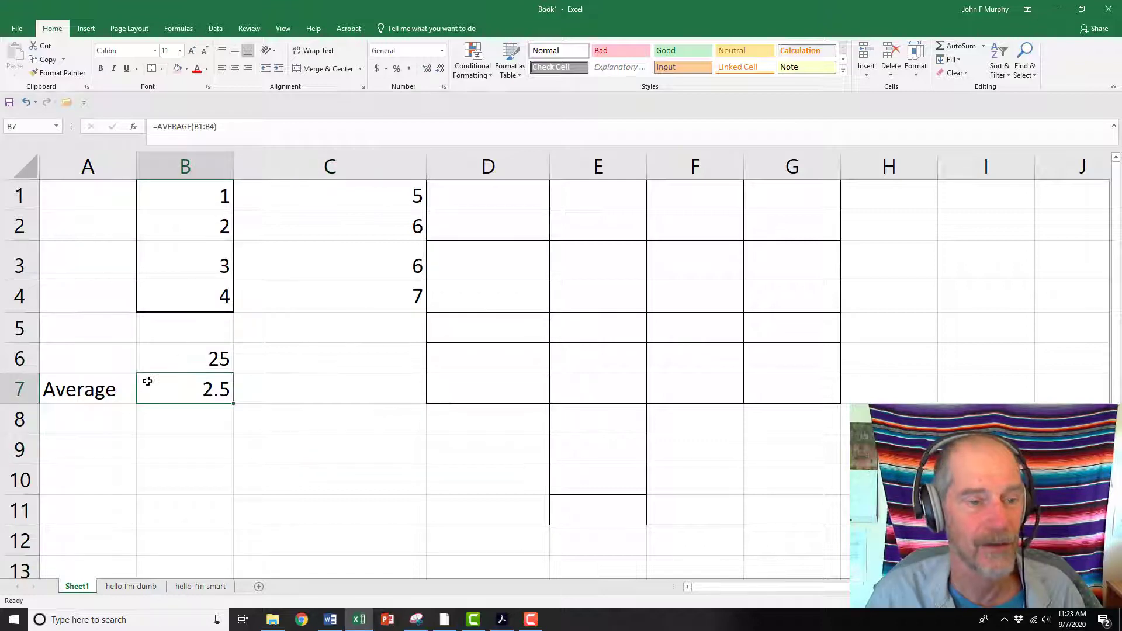
key(F2)
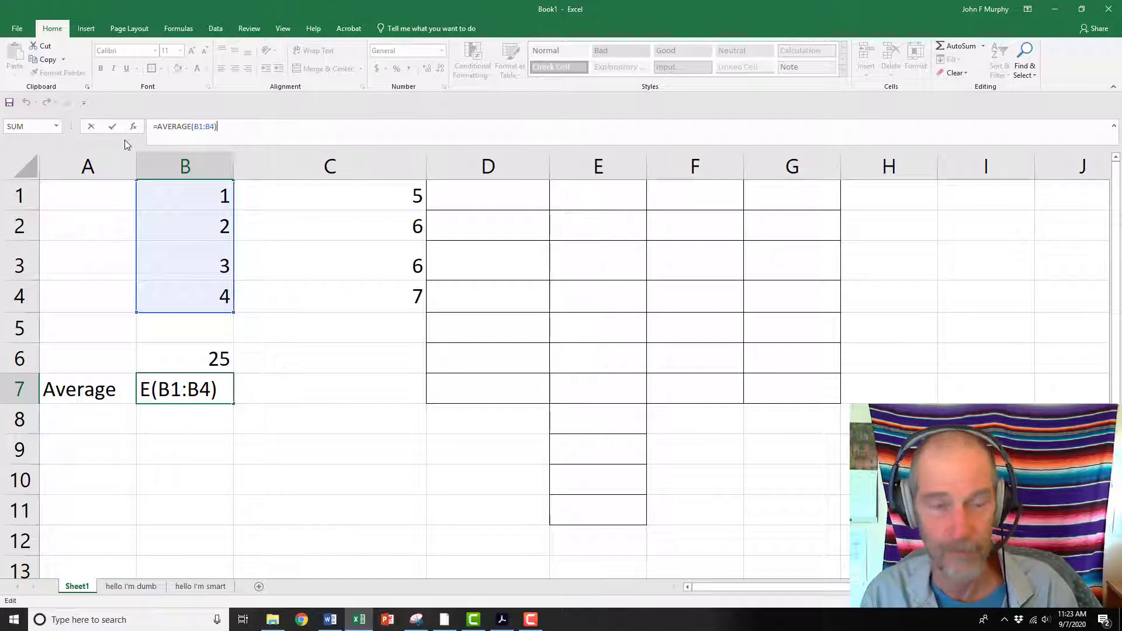
text(+)
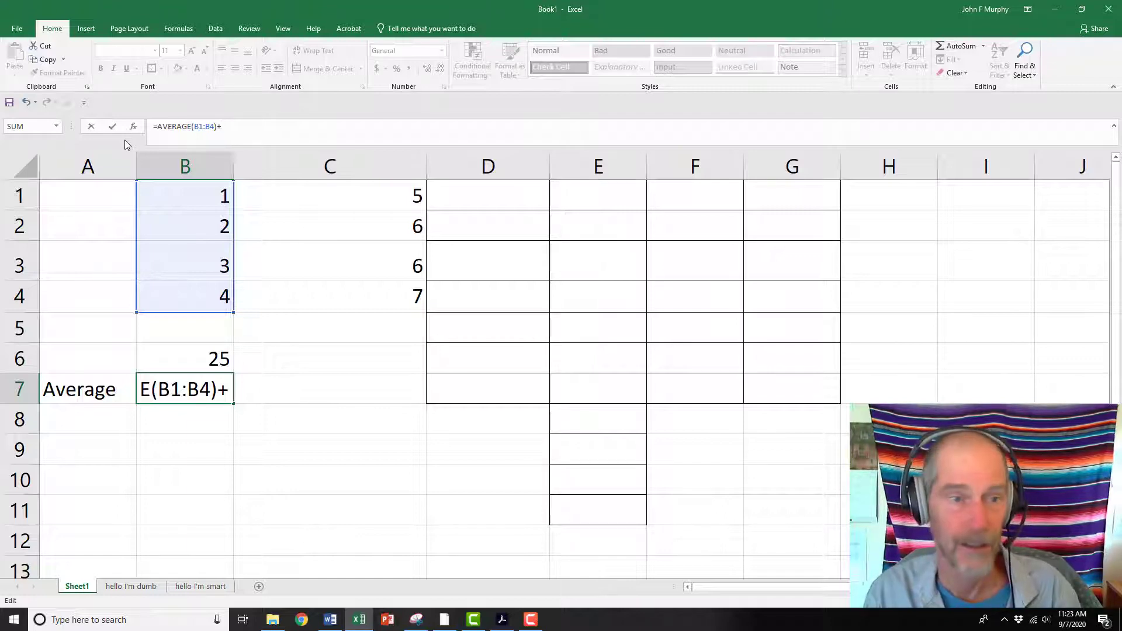
text(()
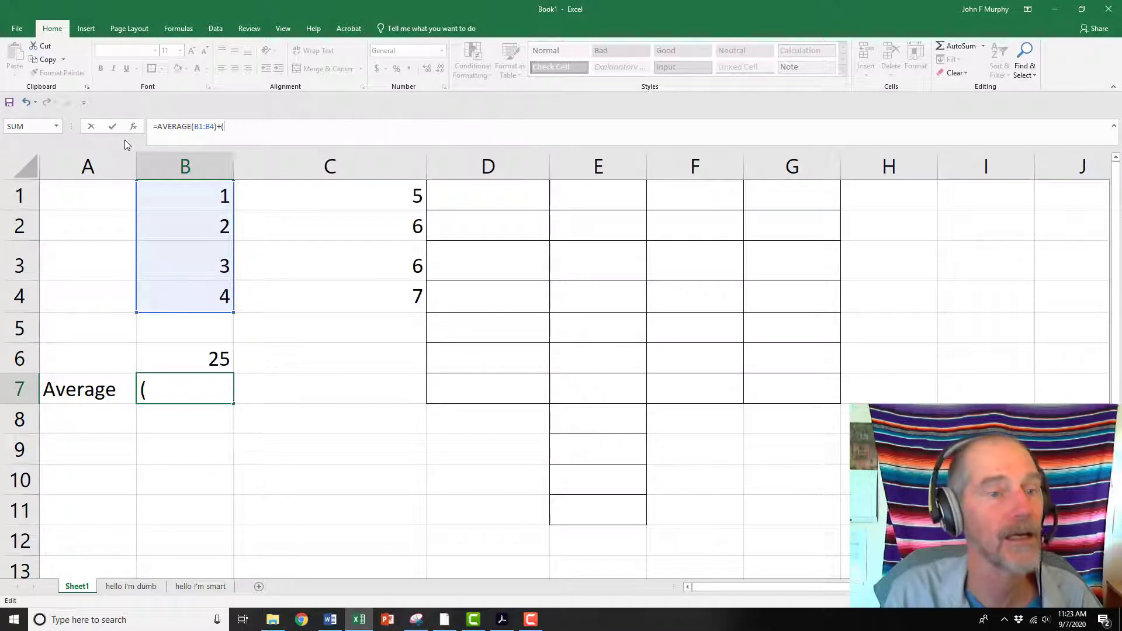
key(BackSpace)
text(aver)
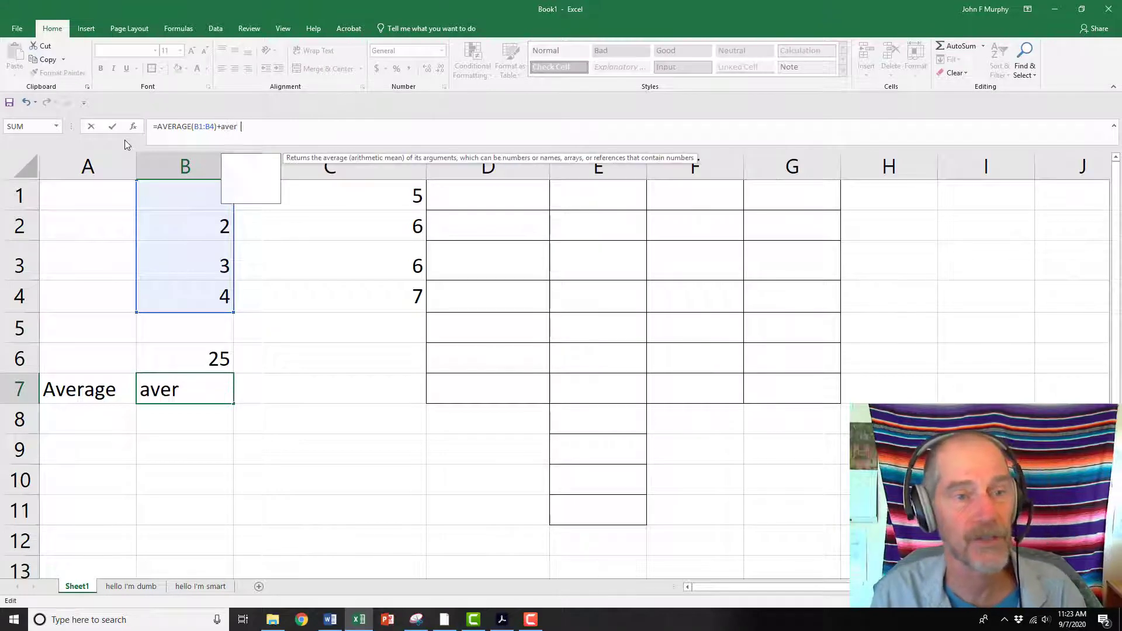
text(age()
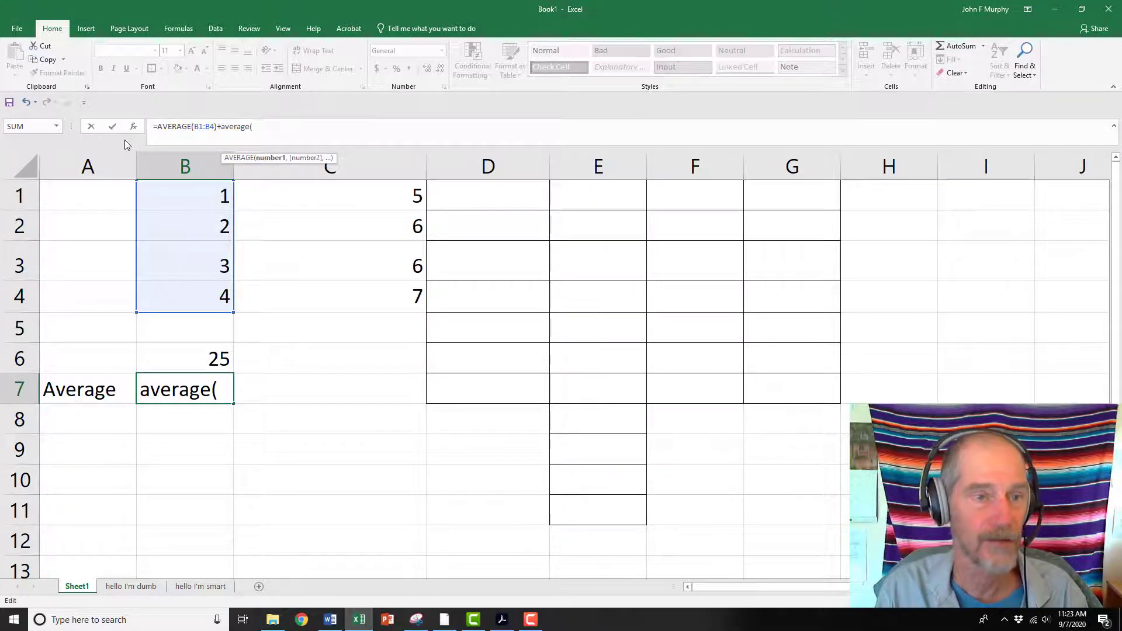
text(c1)
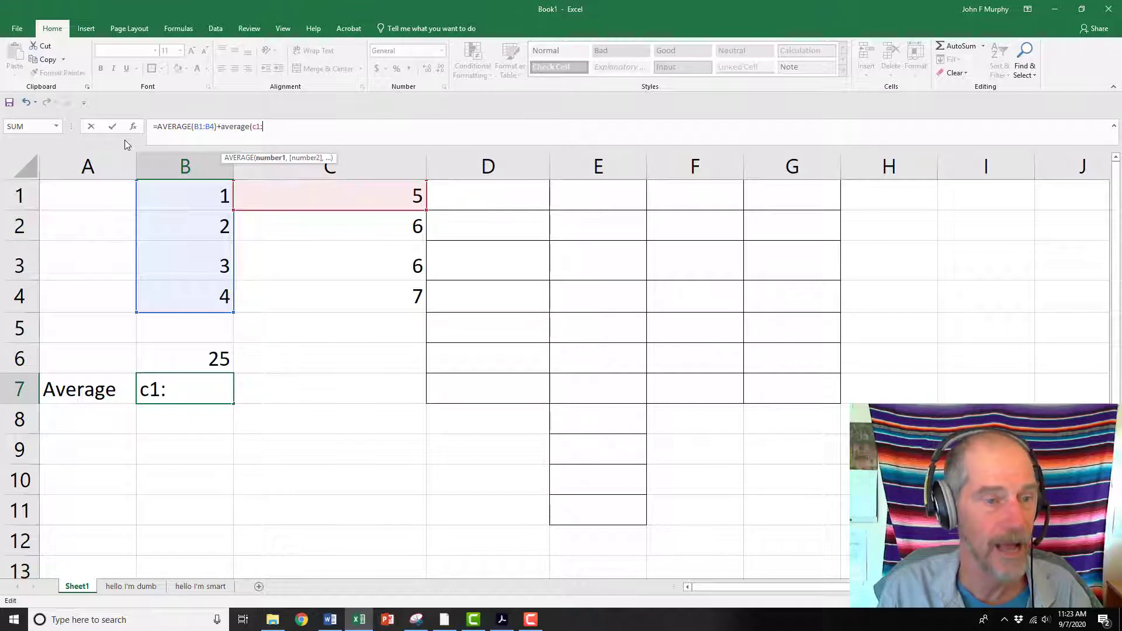
text(:c)
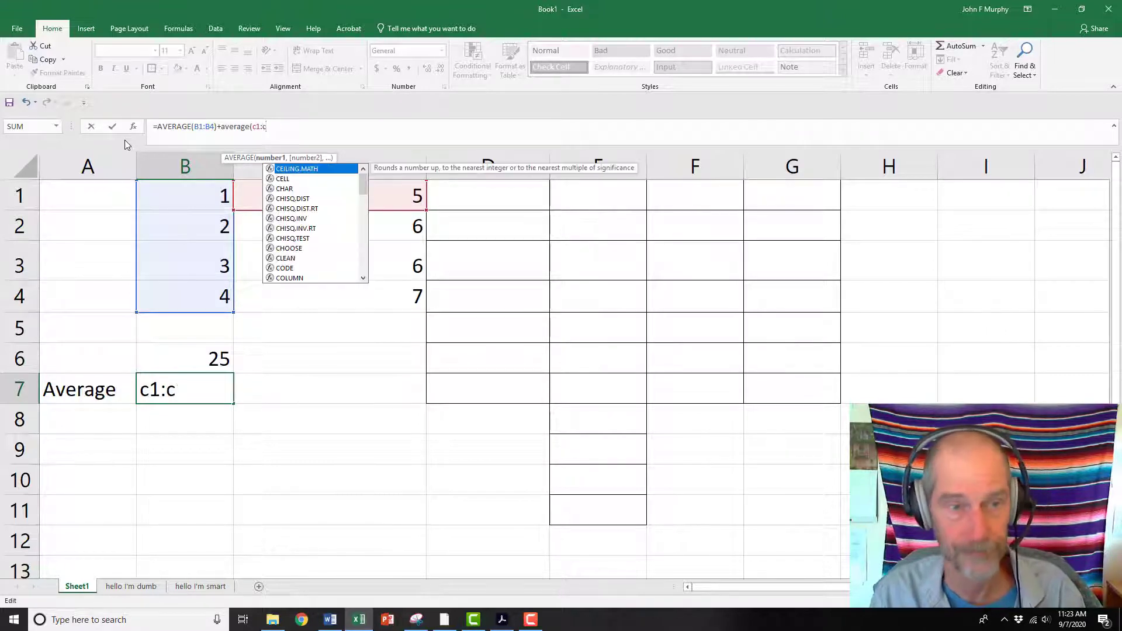
text(4))
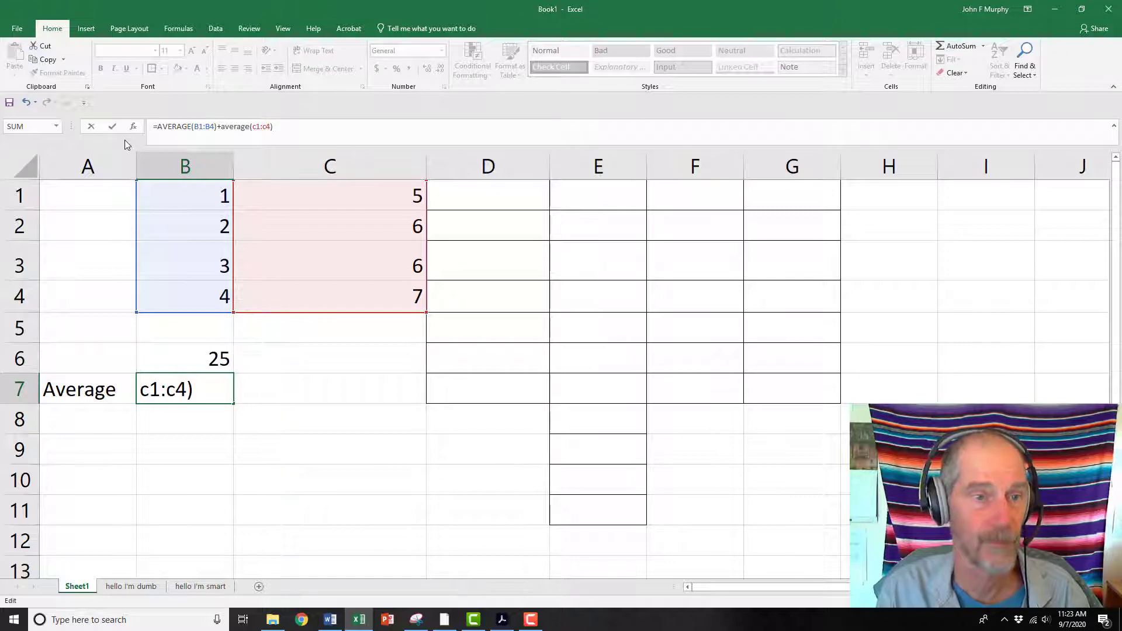
key(Return)
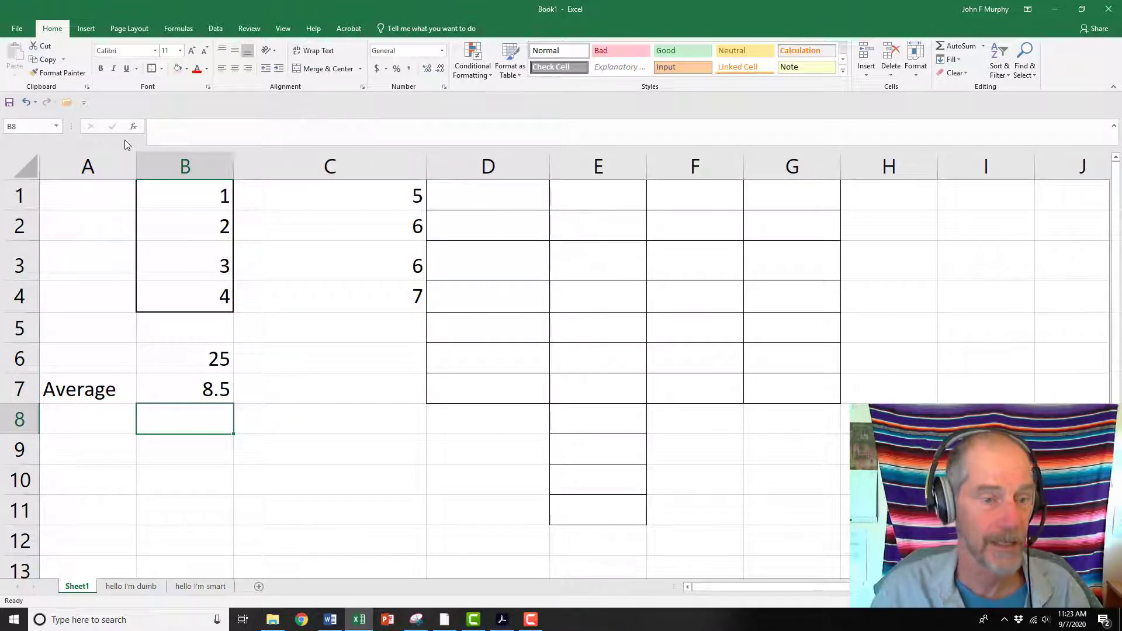
Review B7's combined formula and the two ranges it references
click(189, 392)
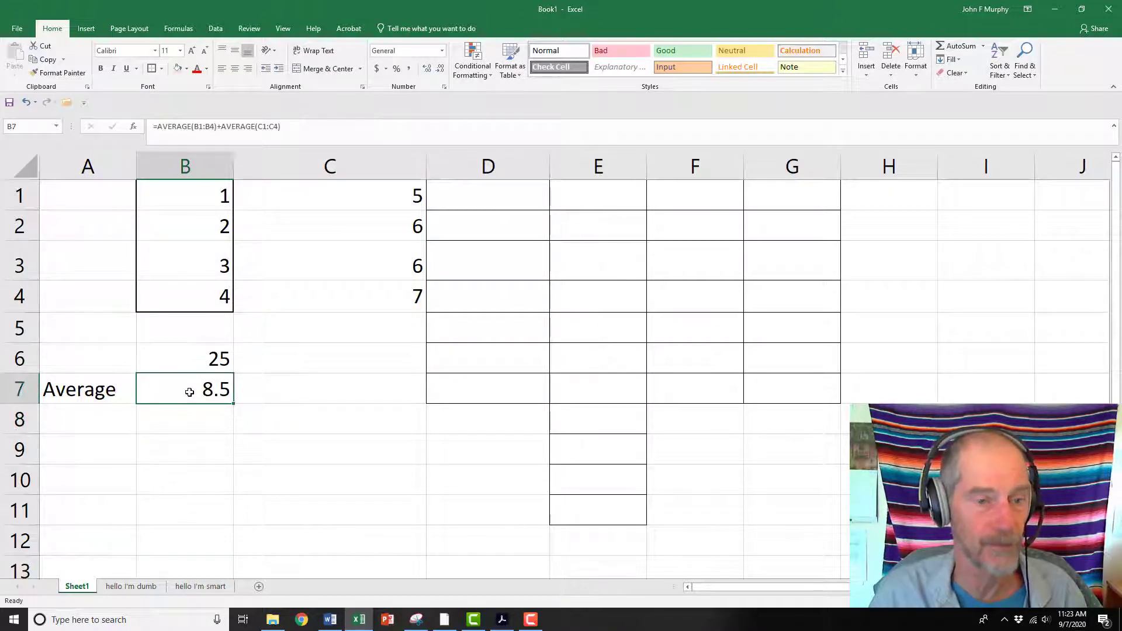
click(298, 128)
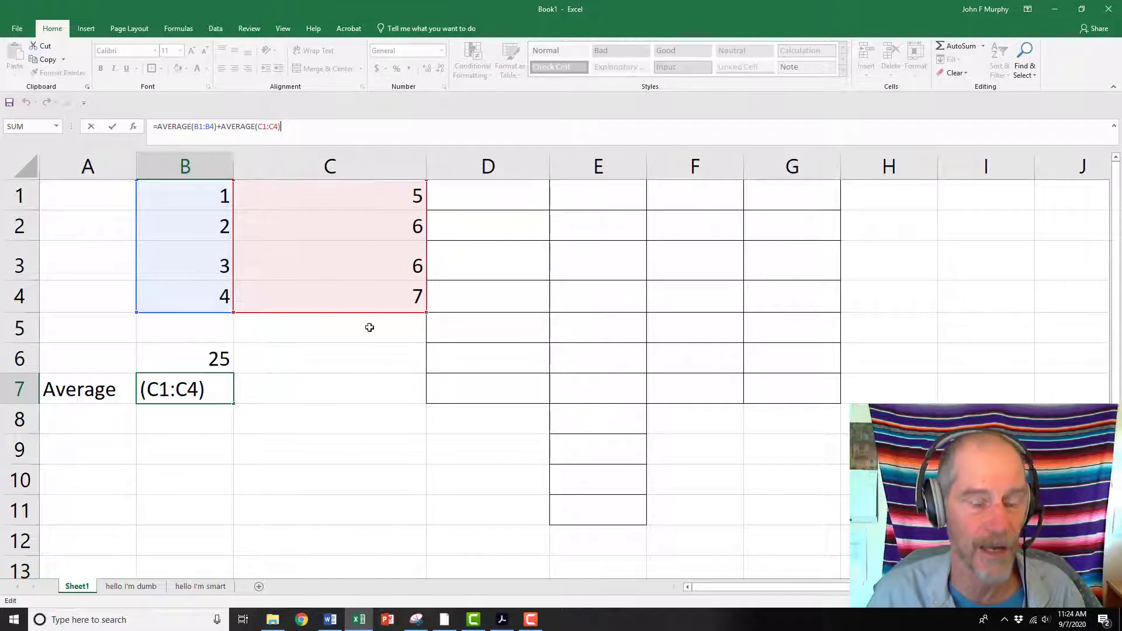
click(370, 398)
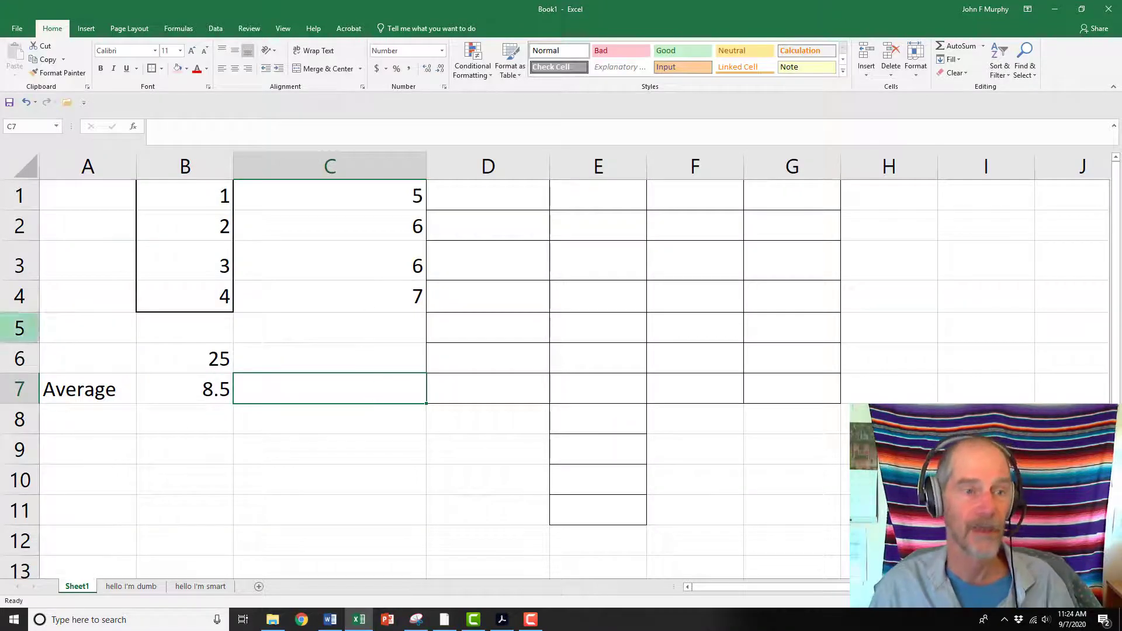
Insert a new blank sheet row above row 1
click(18, 195)
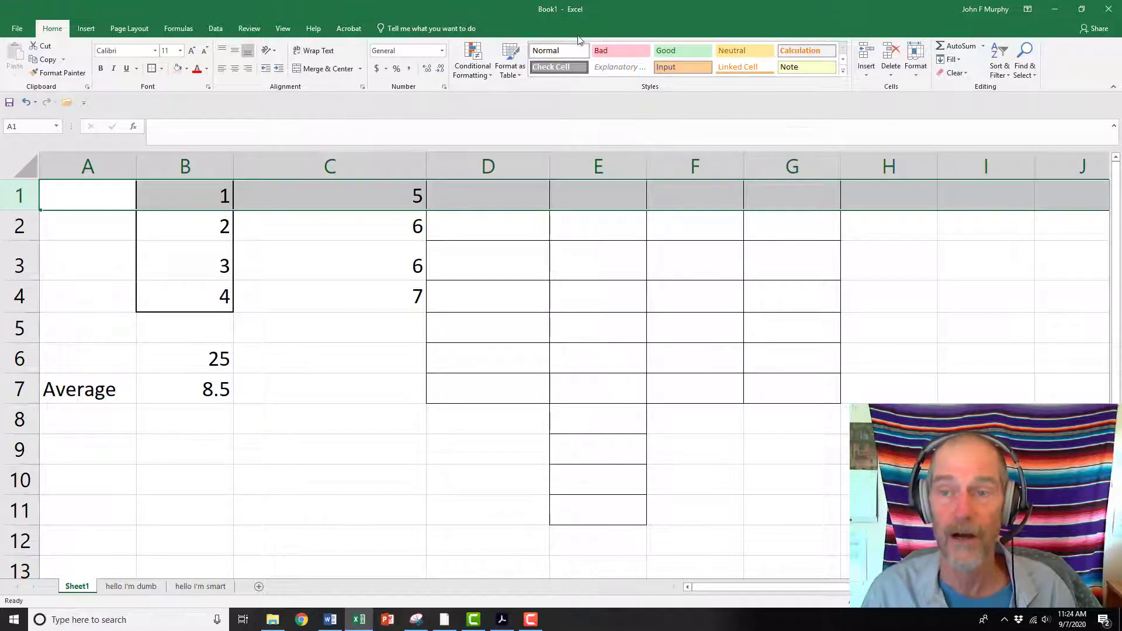
click(865, 76)
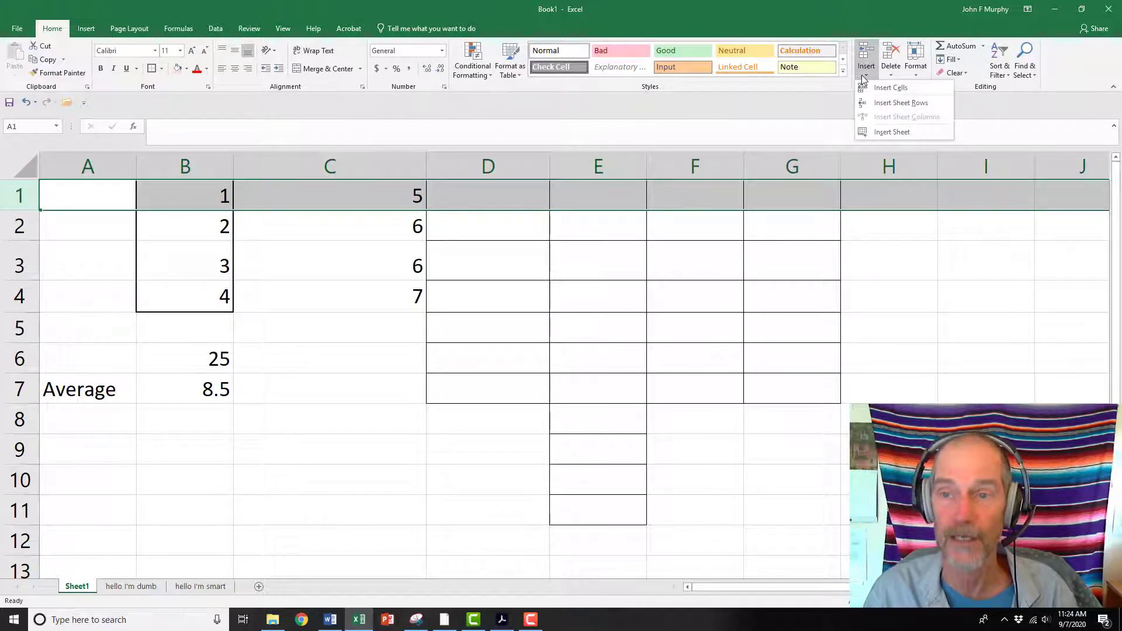
click(889, 103)
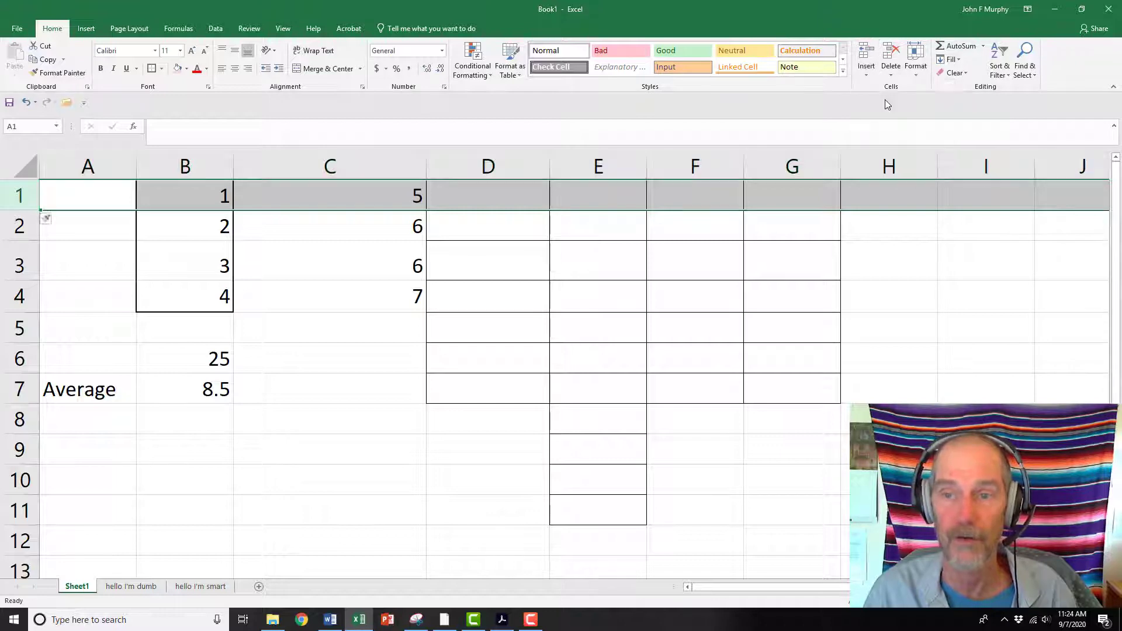
Enter the column headers Group 1 in B1 and Group 2 in C1
click(171, 191)
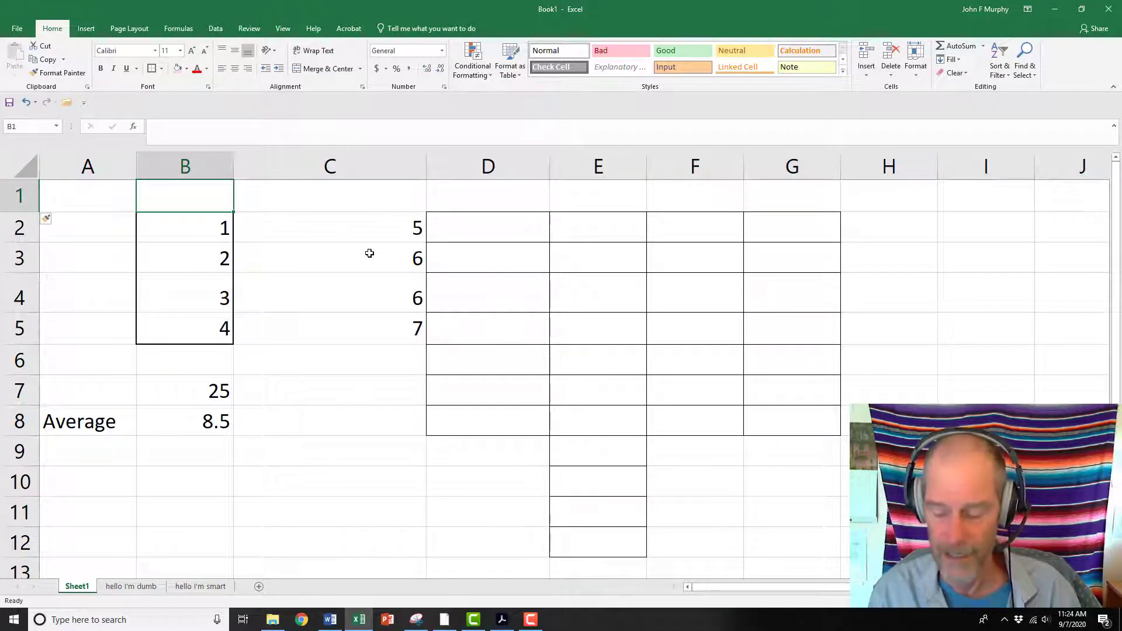
text(Group 1)
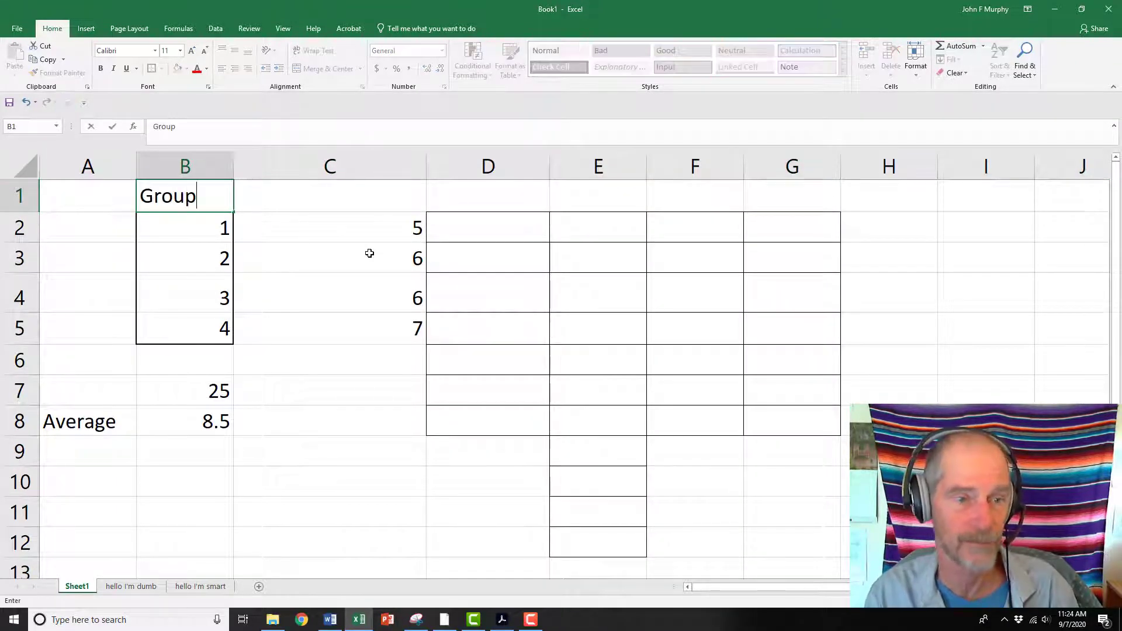
key(Tab)
text(Group 2)
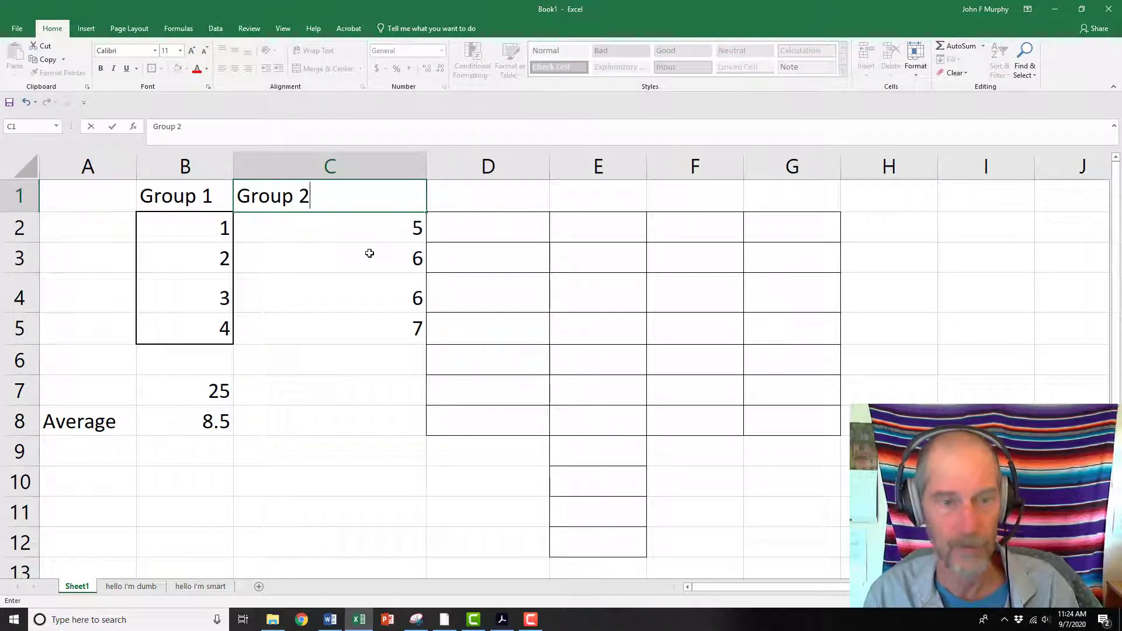
key(Return)
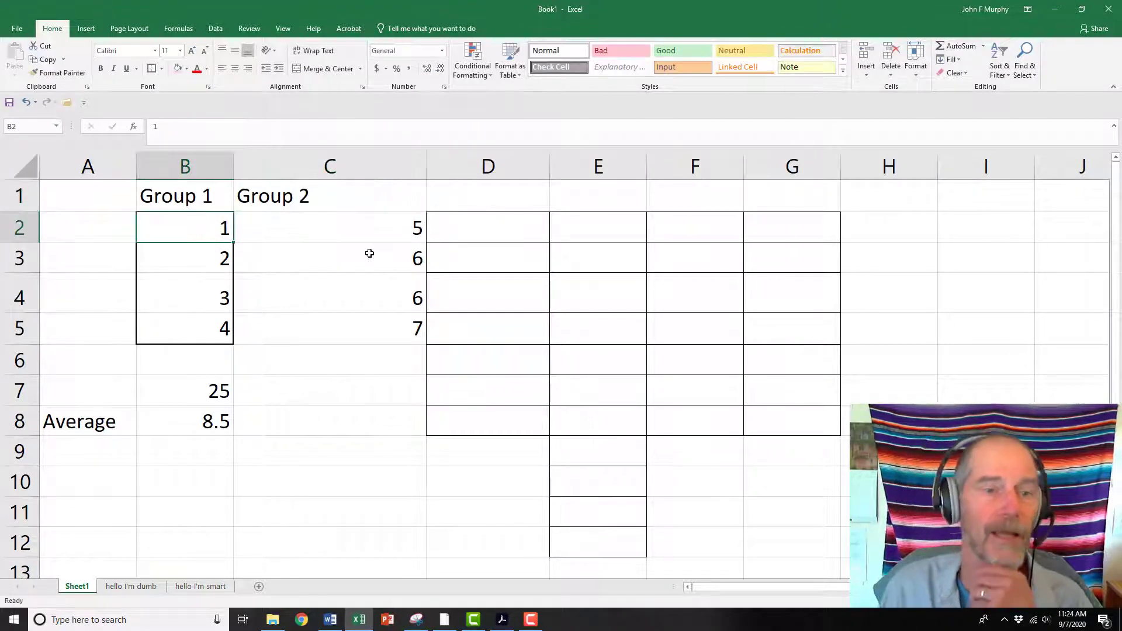
Try to start a standard deviation formula in A9 by entering =std and browsing the STDEV function suggestions
click(356, 488)
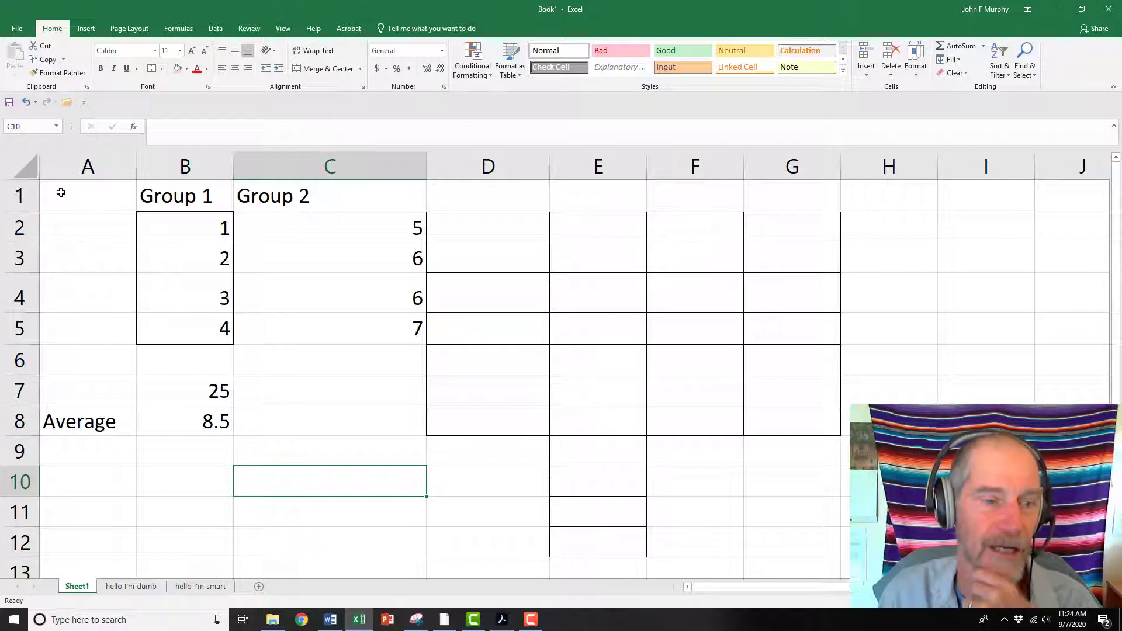
click(109, 452)
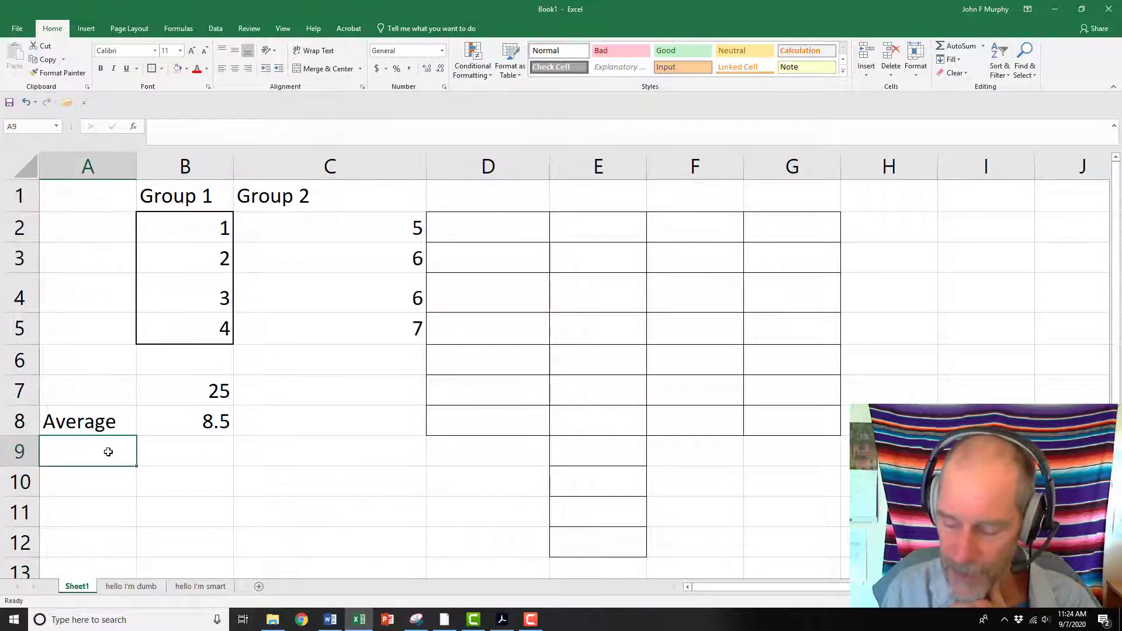
text(=)
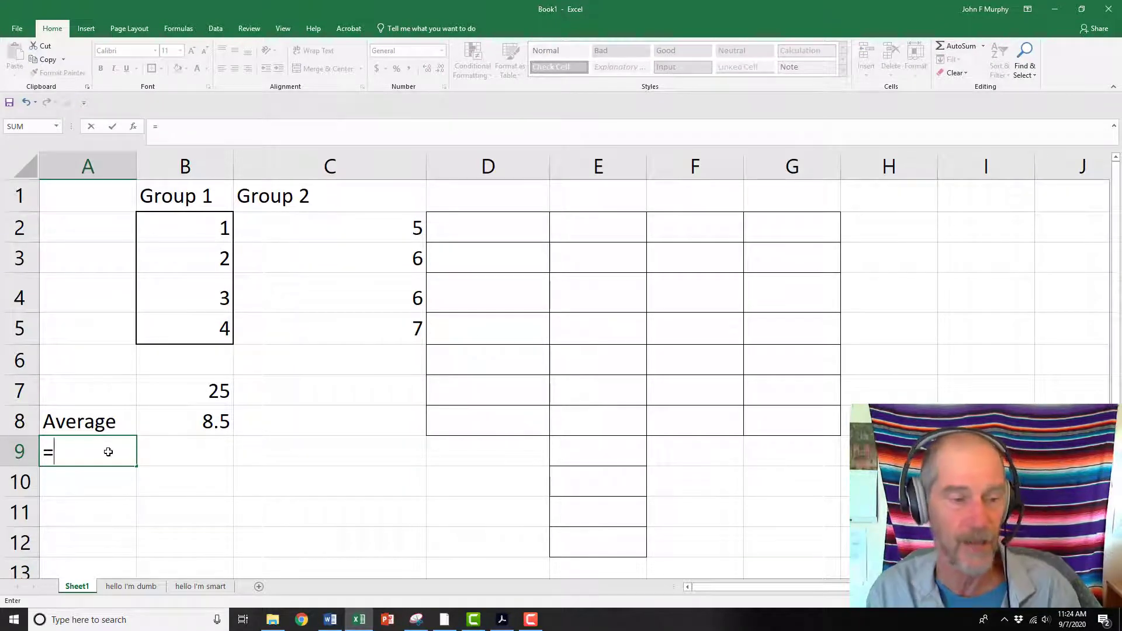
text(std)
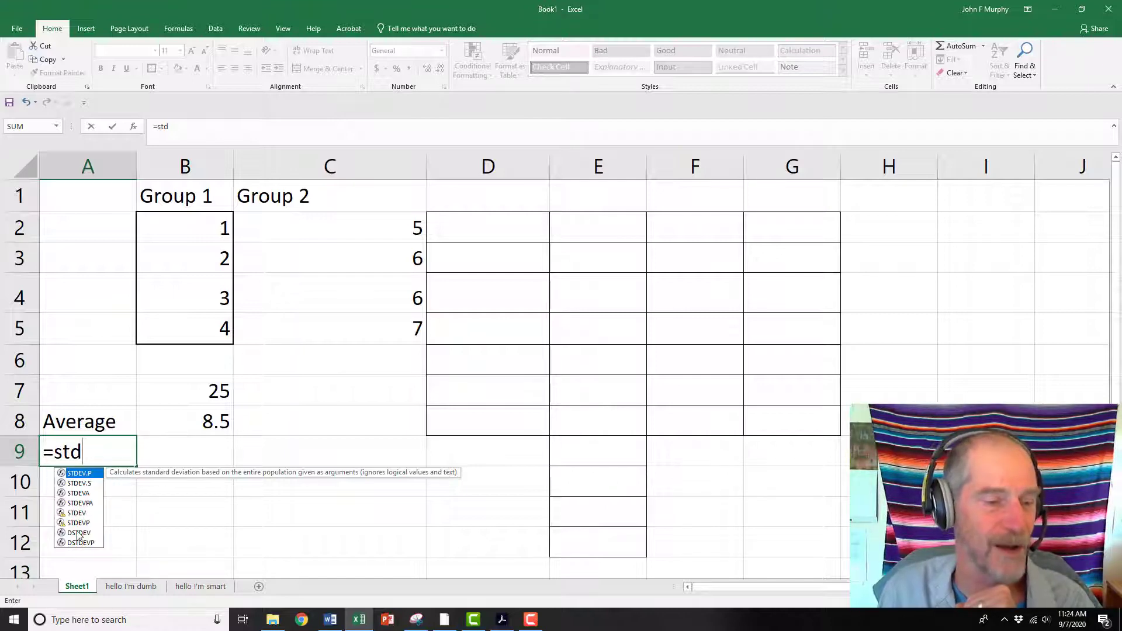
click(79, 514)
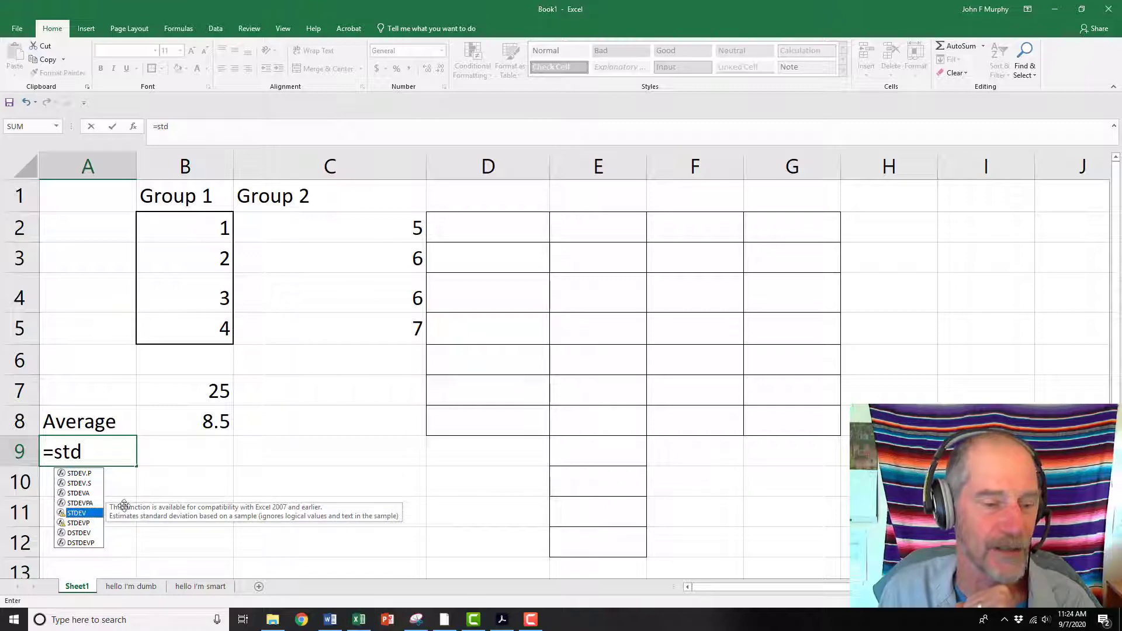
click(300, 479)
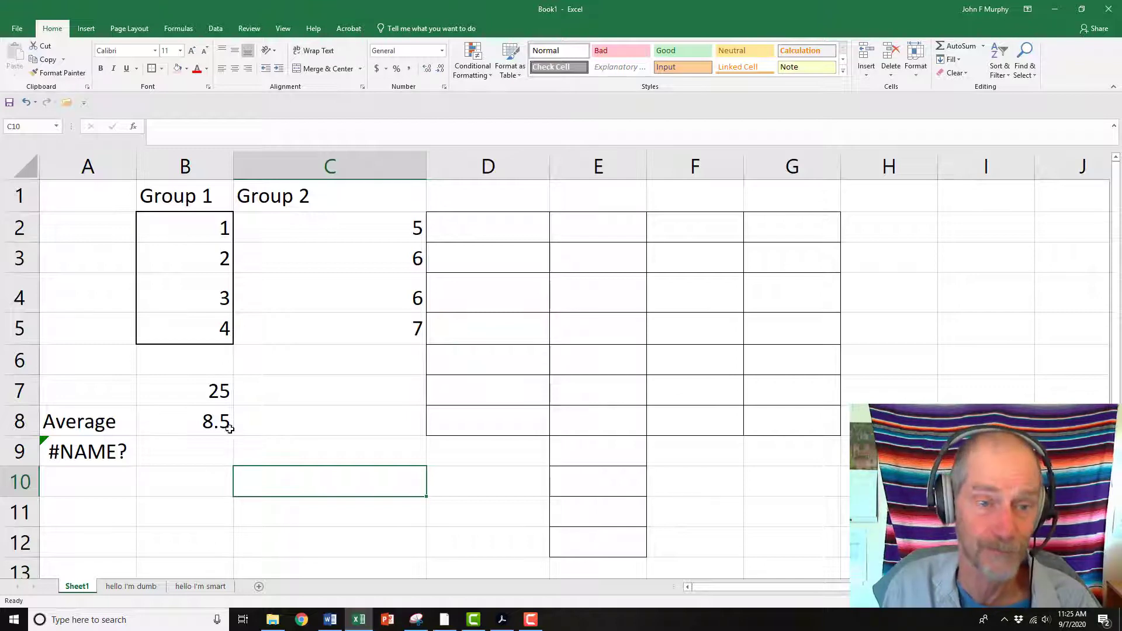
Enter 12 in cell A2 of Sheet1
click(396, 416)
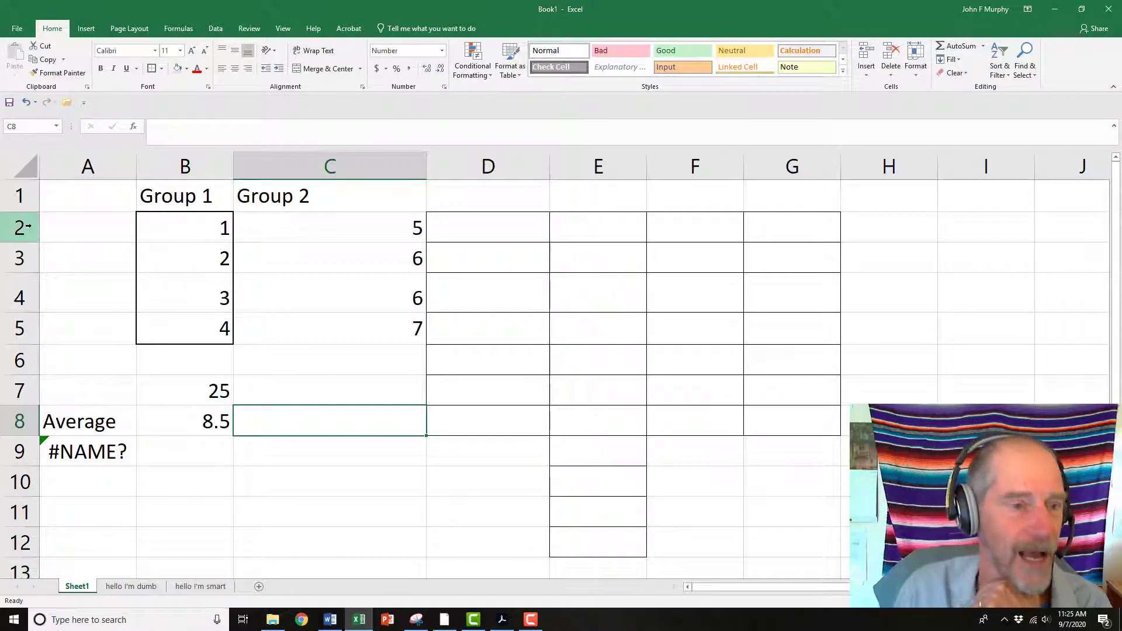
click(78, 230)
text(12)
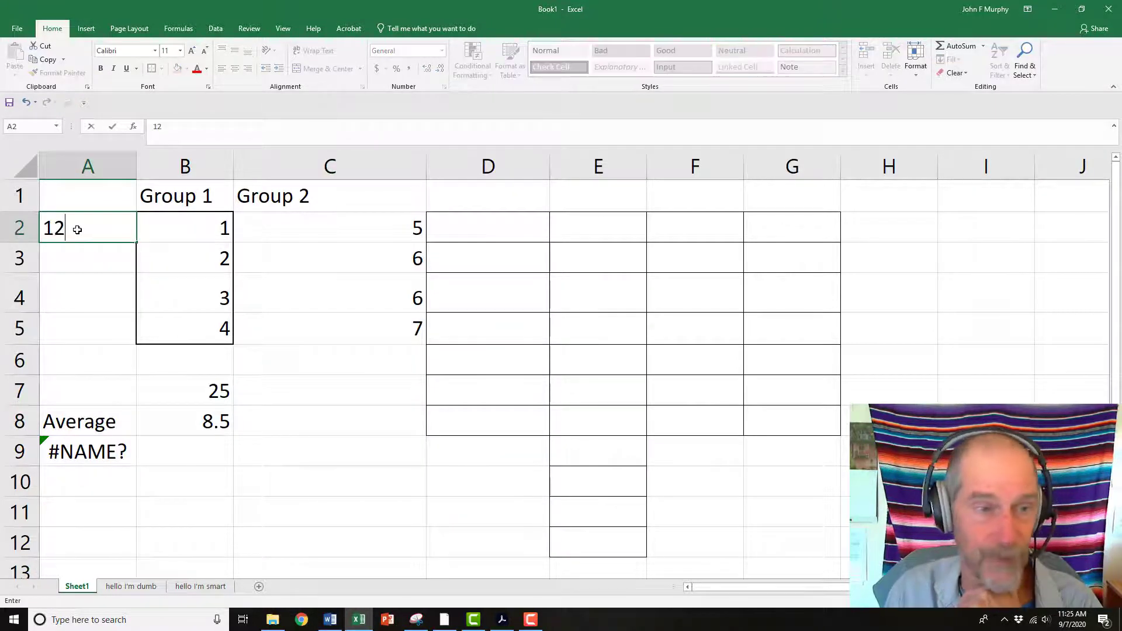
click(285, 389)
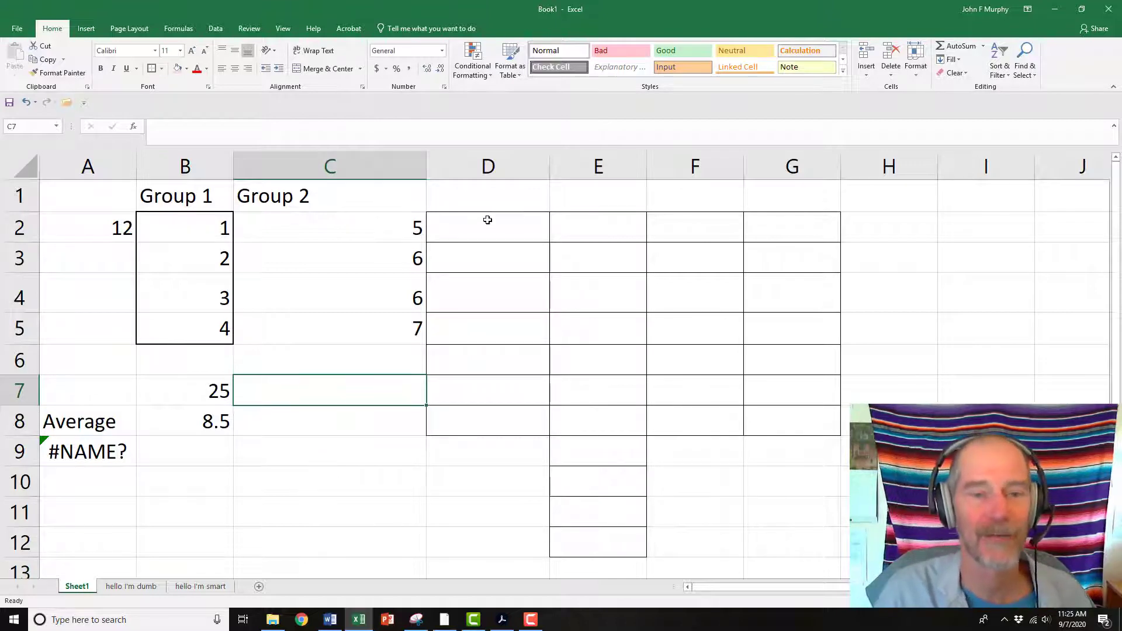
Switch to the hello I'm dumb sheet and enter 12 in cell A1
click(125, 587)
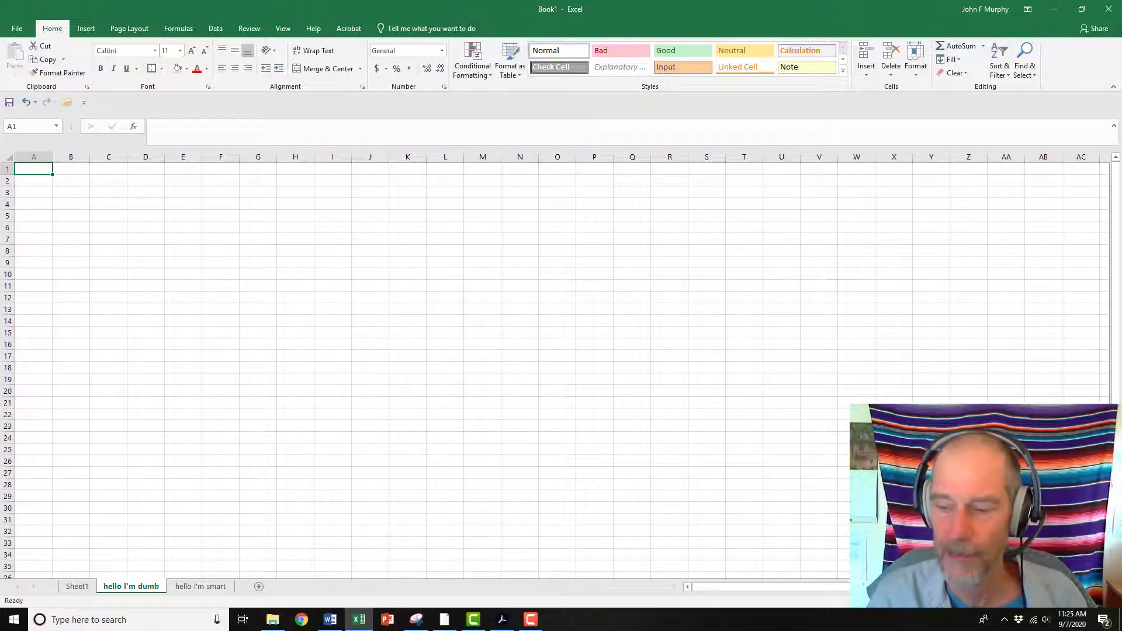
ctrl+scroll(555, 365, up, 6)
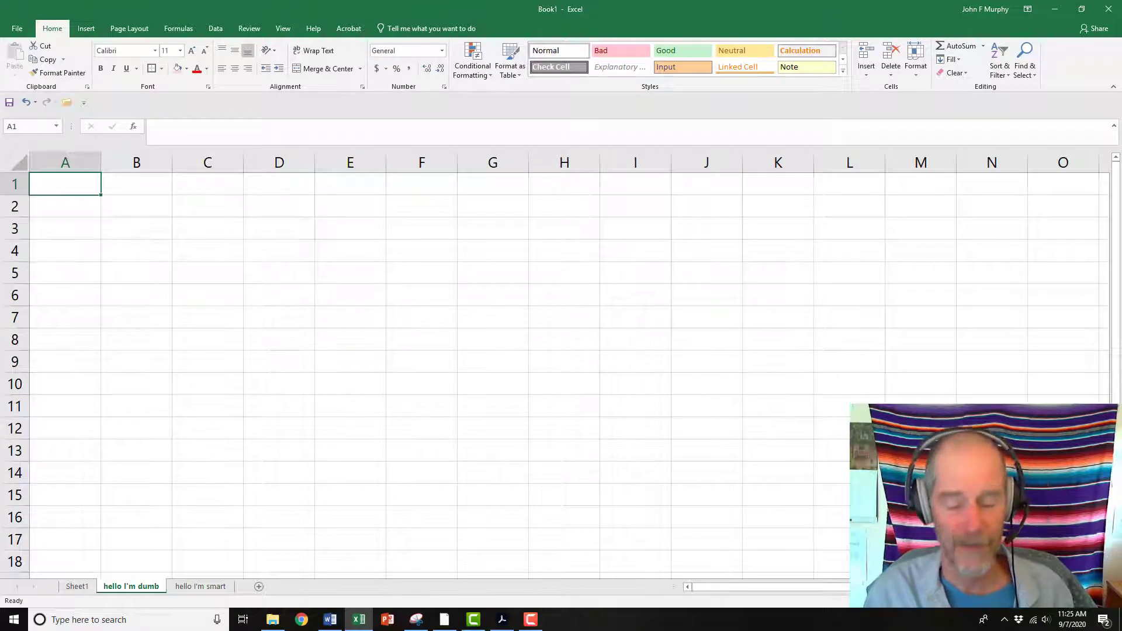
text(12)
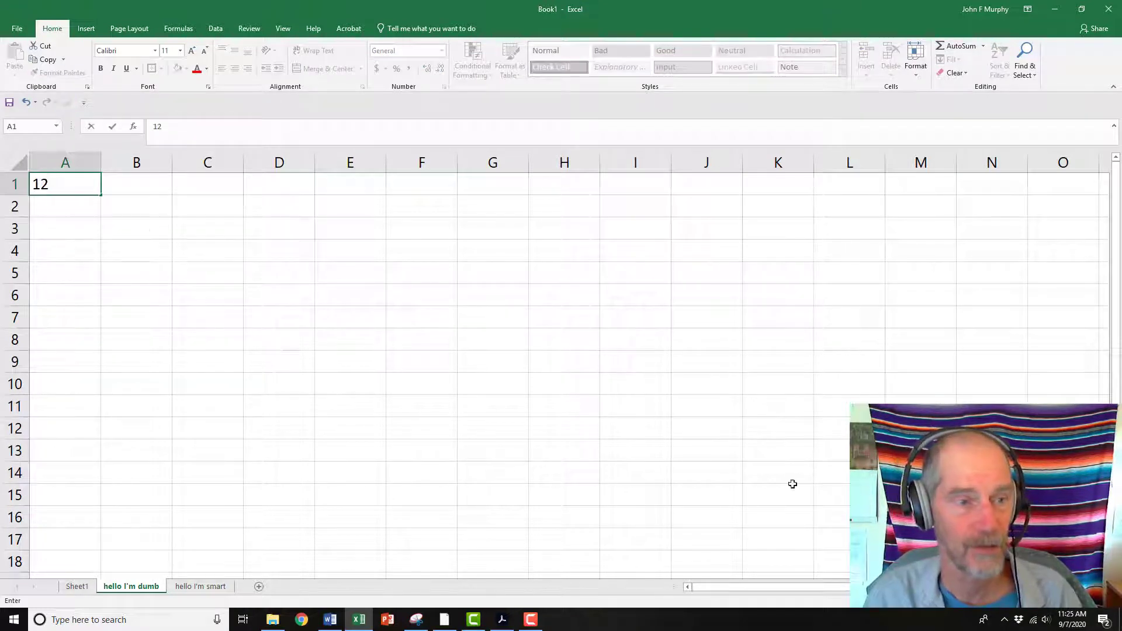
Enter the numbers 1, 2, 3 and 4 in cells B1 to B4
click(133, 190)
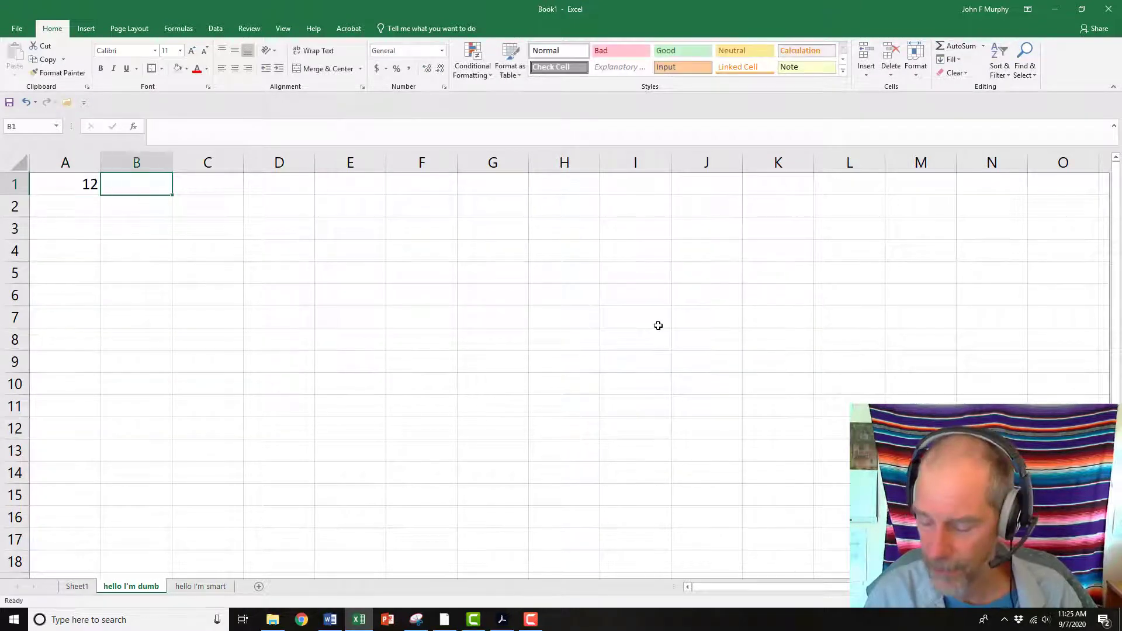
text(1)
key(Return)
text(2)
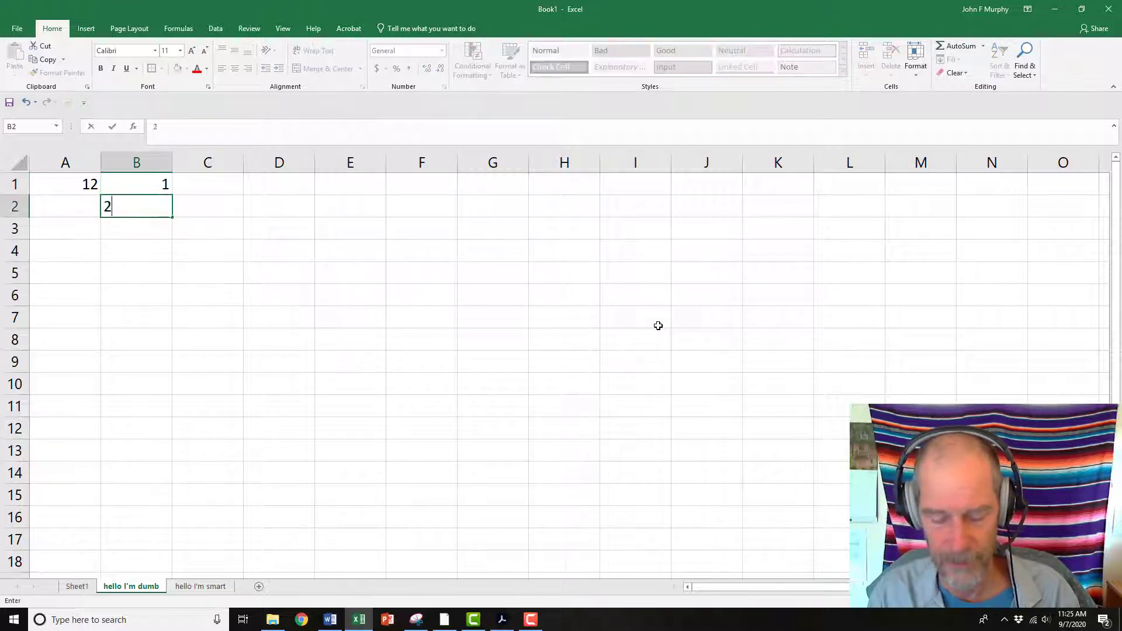
key(Return)
text(3)
key(Return)
text(4)
key(Return)
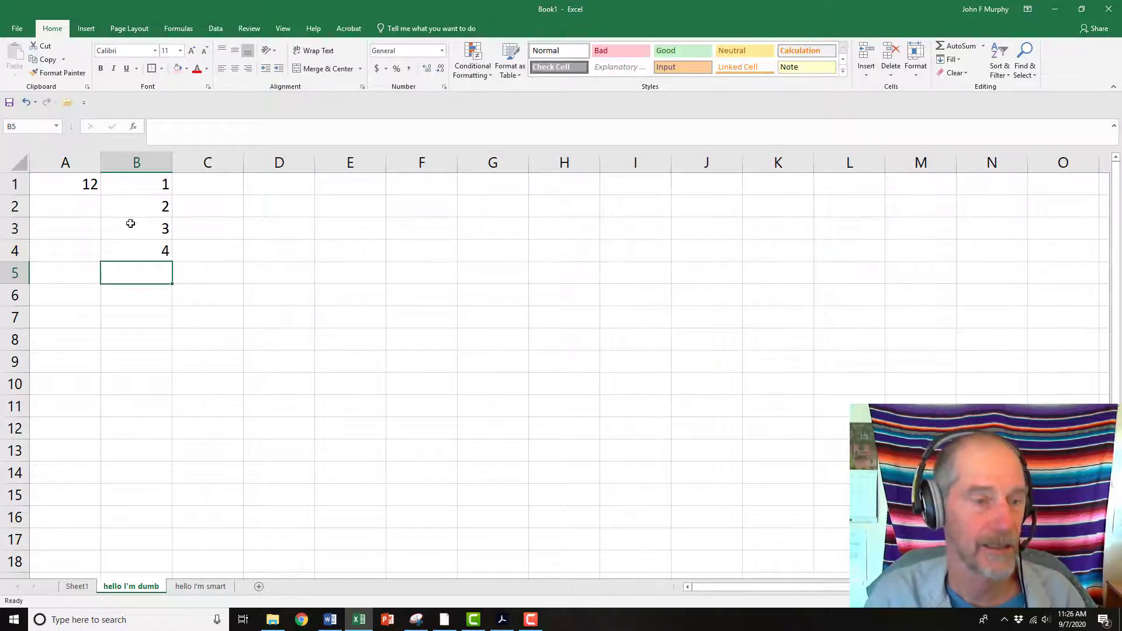
AutoFill the column B series down to 16 in row 16
drag(131, 221, 166, 529)
drag(220, 384, 220, 466)
click(221, 472)
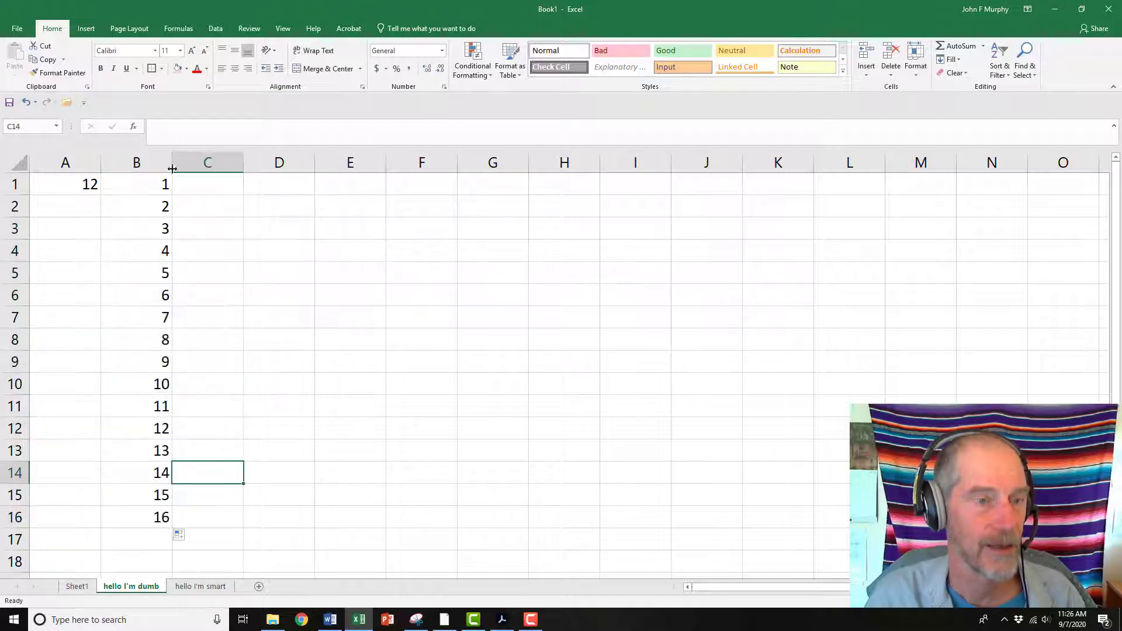
Insert a new blank sheet row above row 1
click(12, 184)
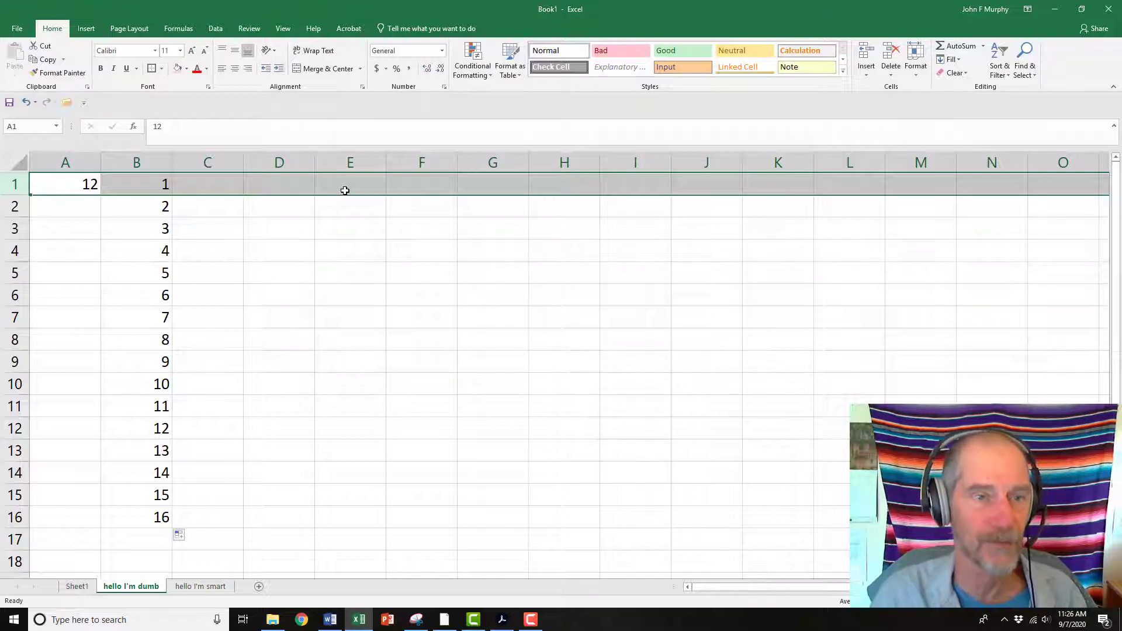
click(867, 69)
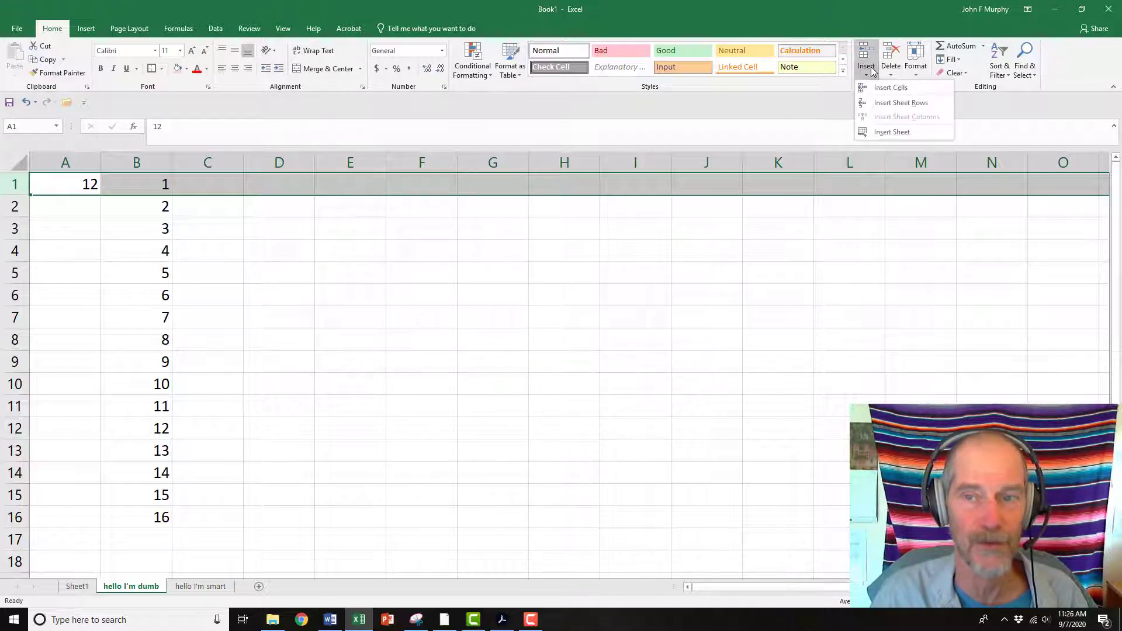
click(883, 89)
click(281, 235)
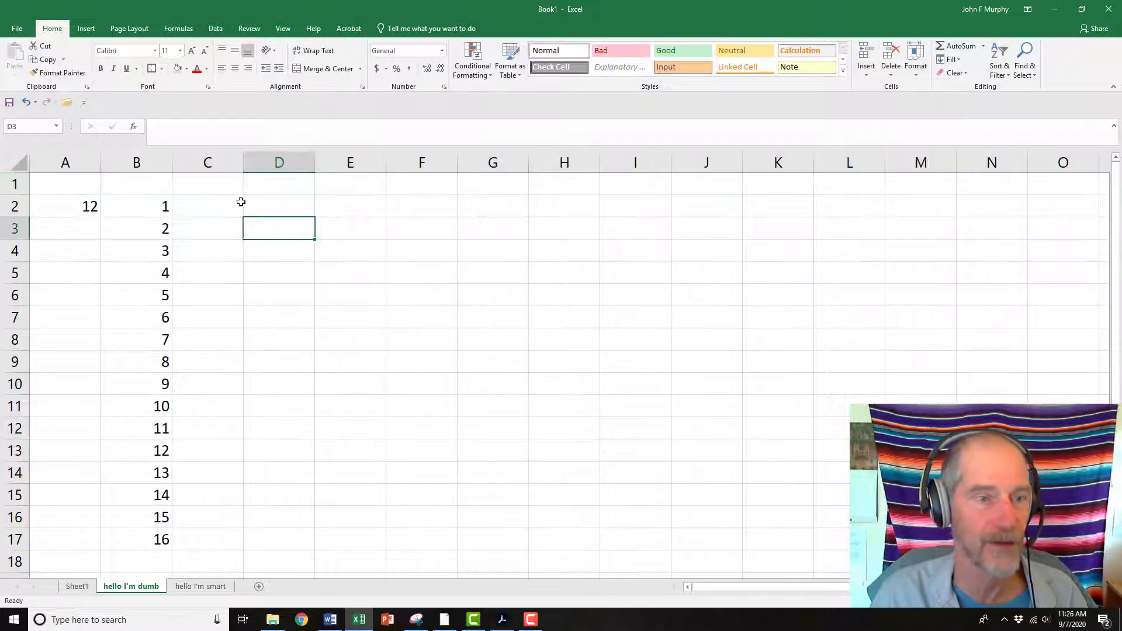
Enter the header twelve times column b in C1 and autofit column C's width
click(199, 211)
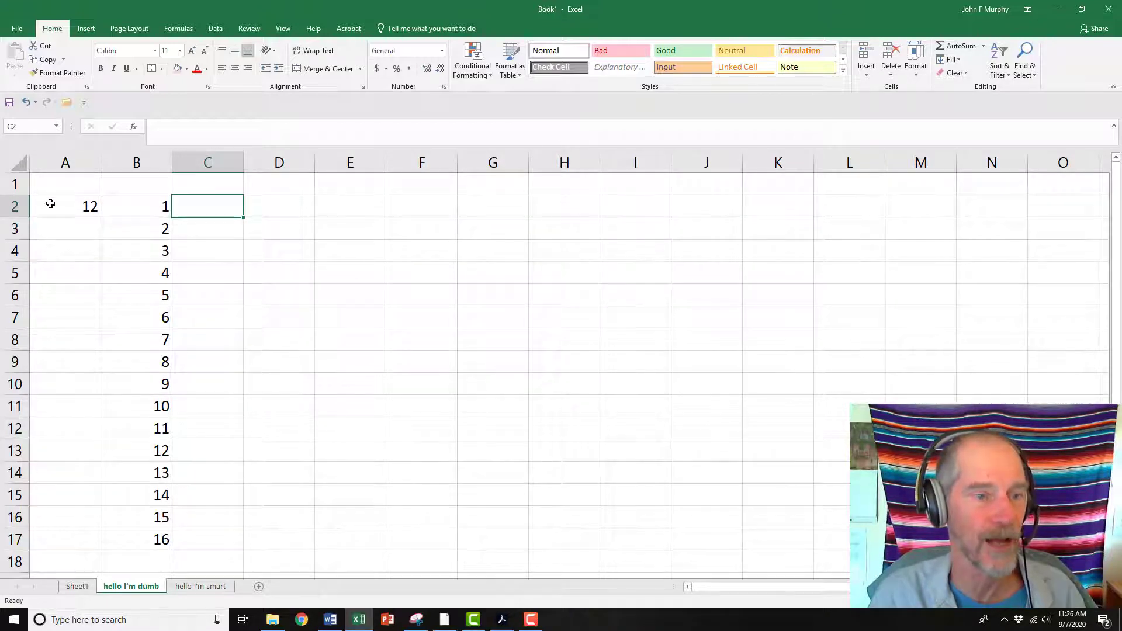
click(212, 189)
text(1 t)
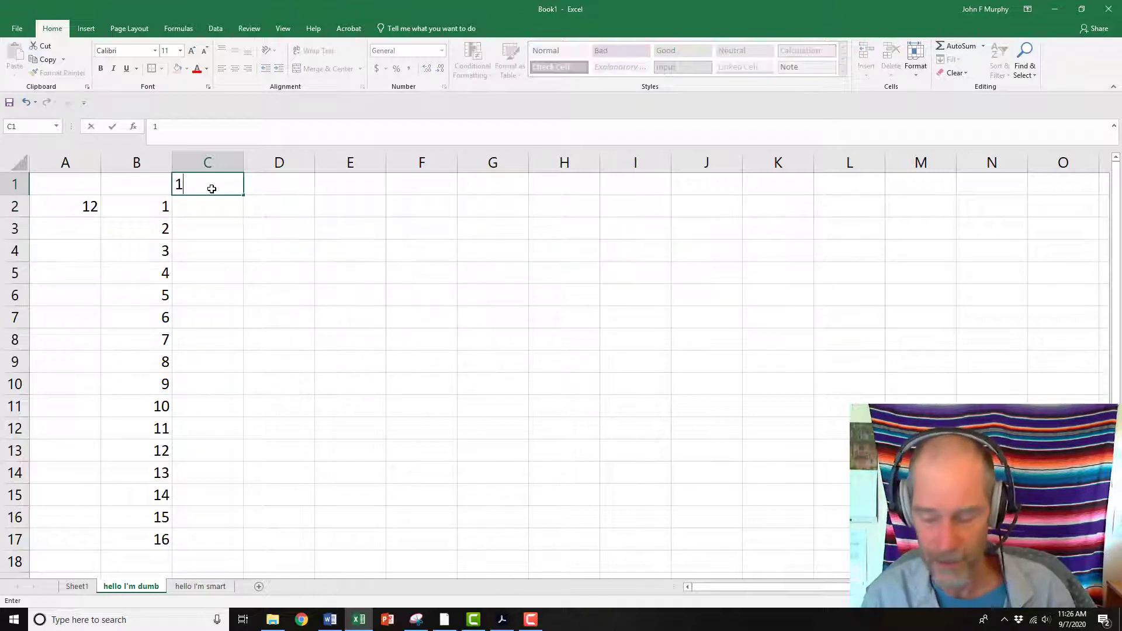
key(BackSpace)
key(BackSpace)
key(BackSpace)
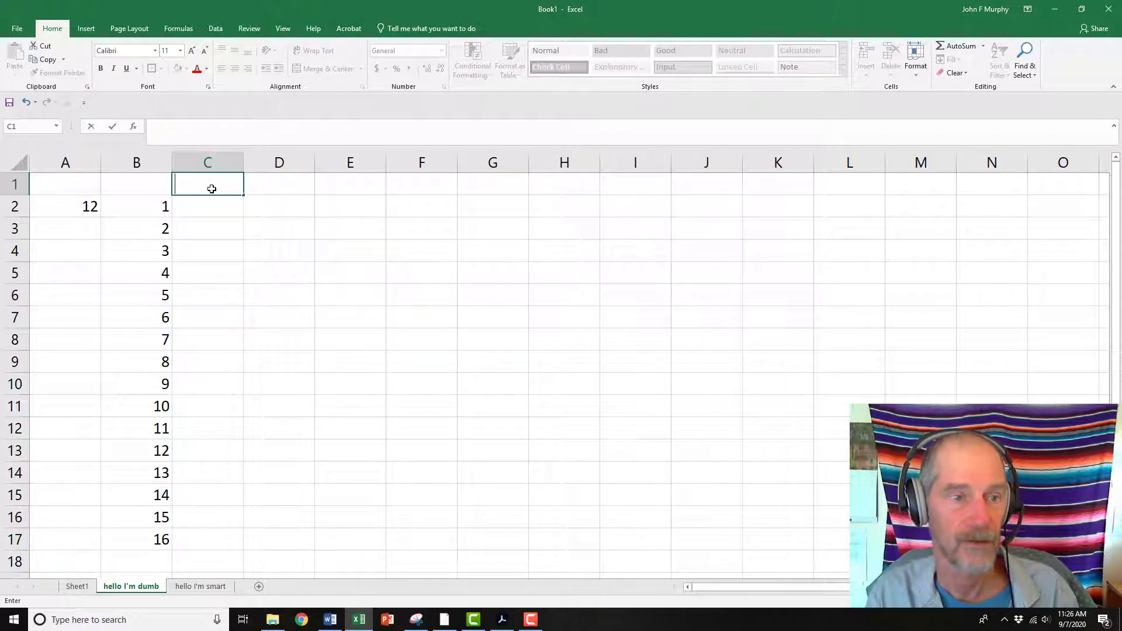
text(twelve tim)
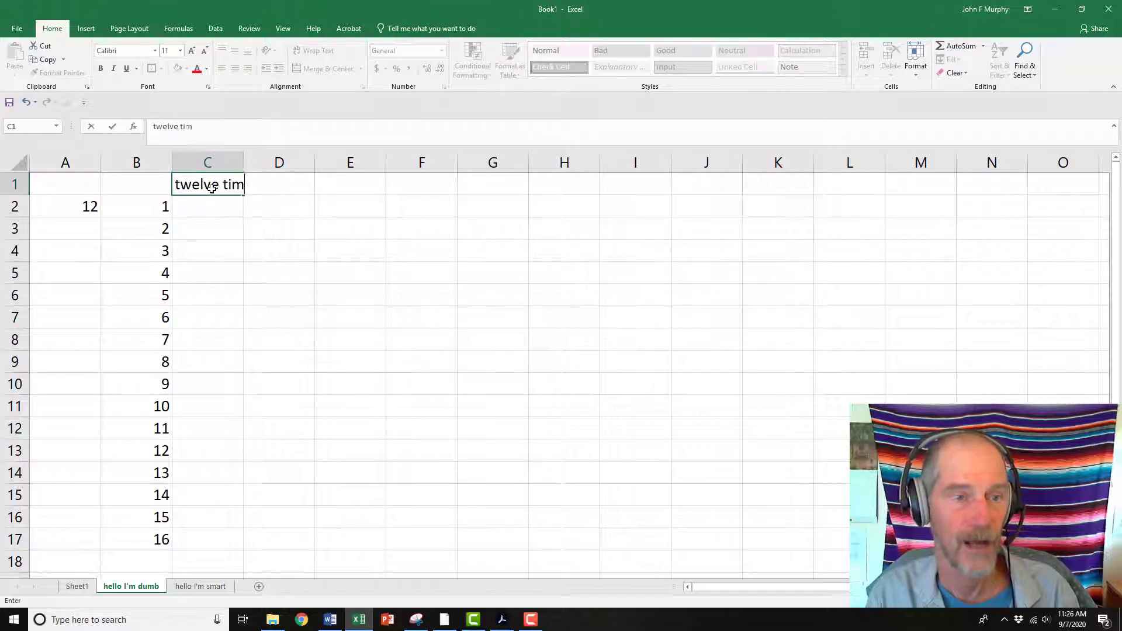
text(es column b)
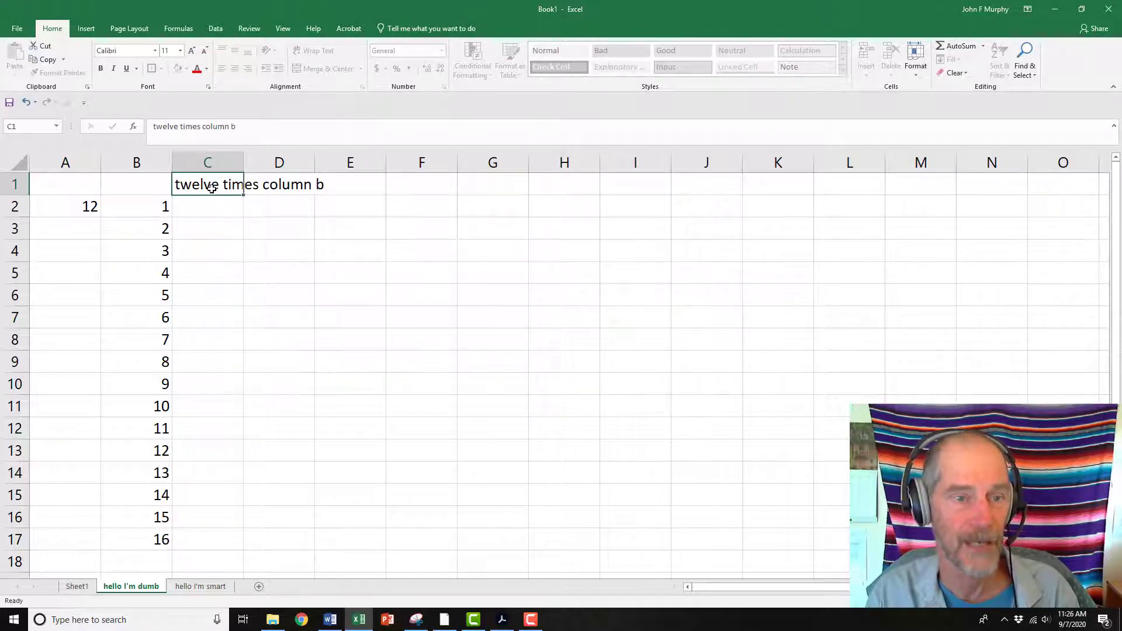
key(Return)
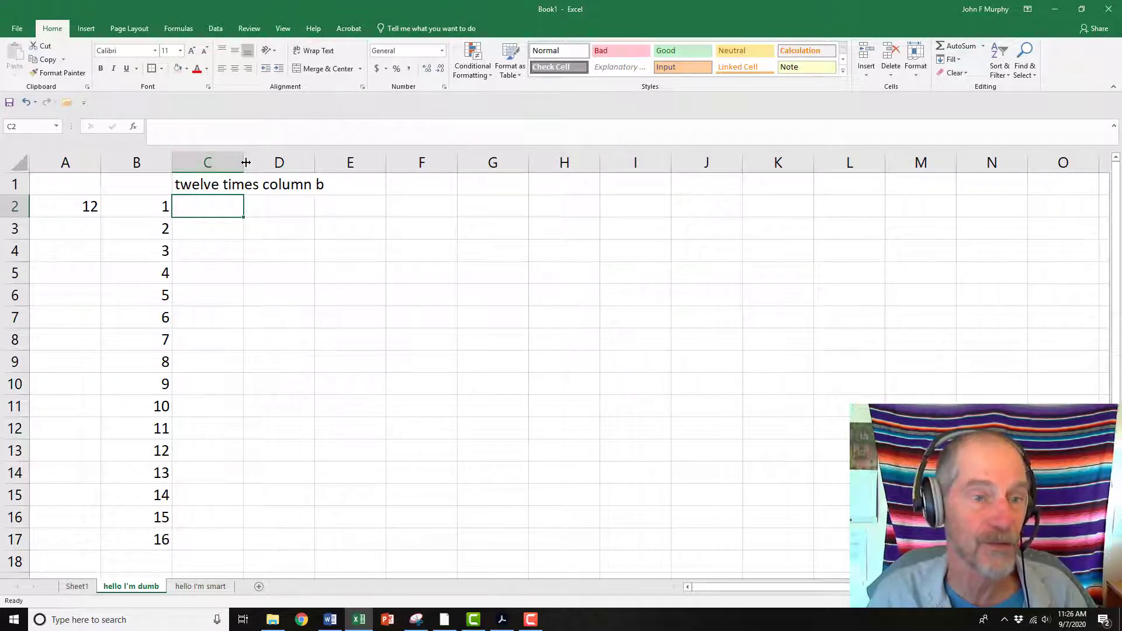
double_click(239, 154)
click(69, 205)
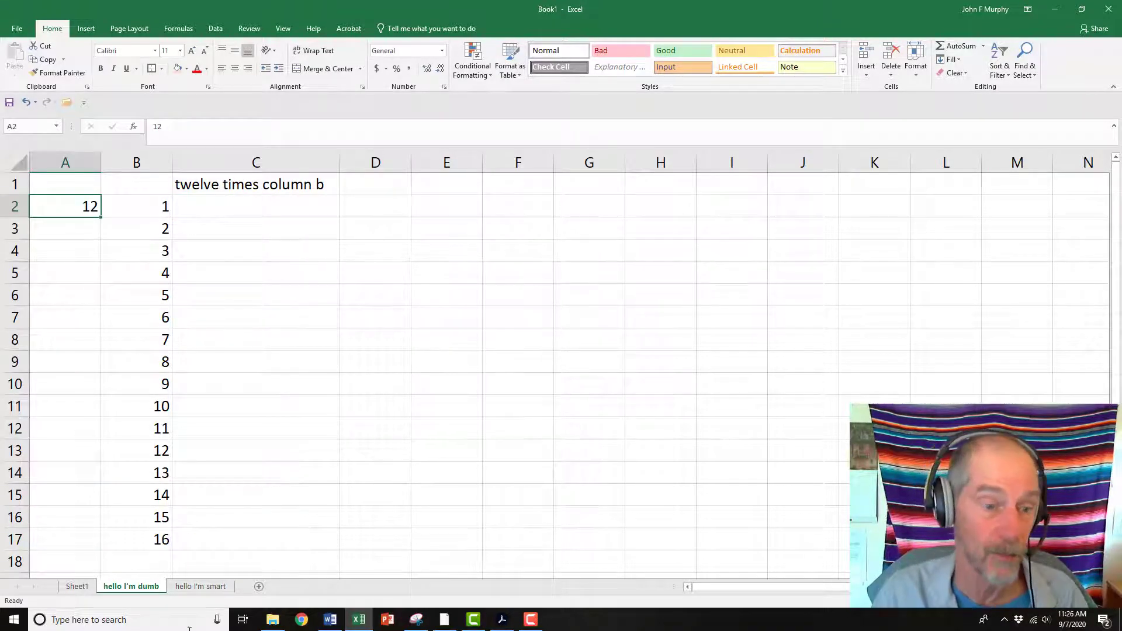
Enter a formula in C2 multiplying B2 by A2
click(223, 207)
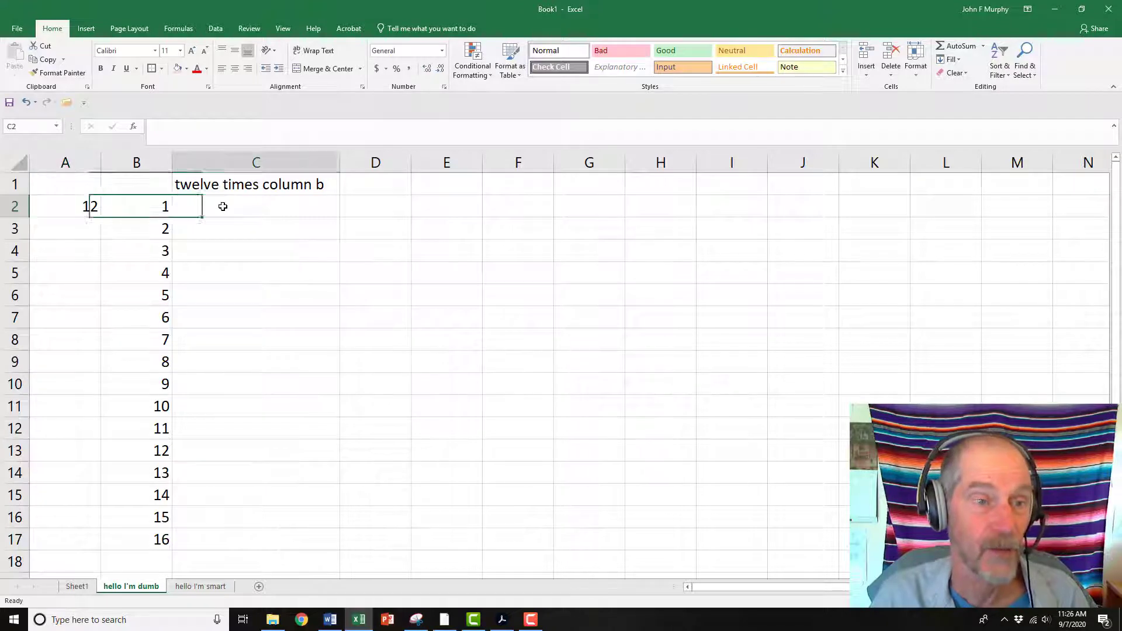
text(=)
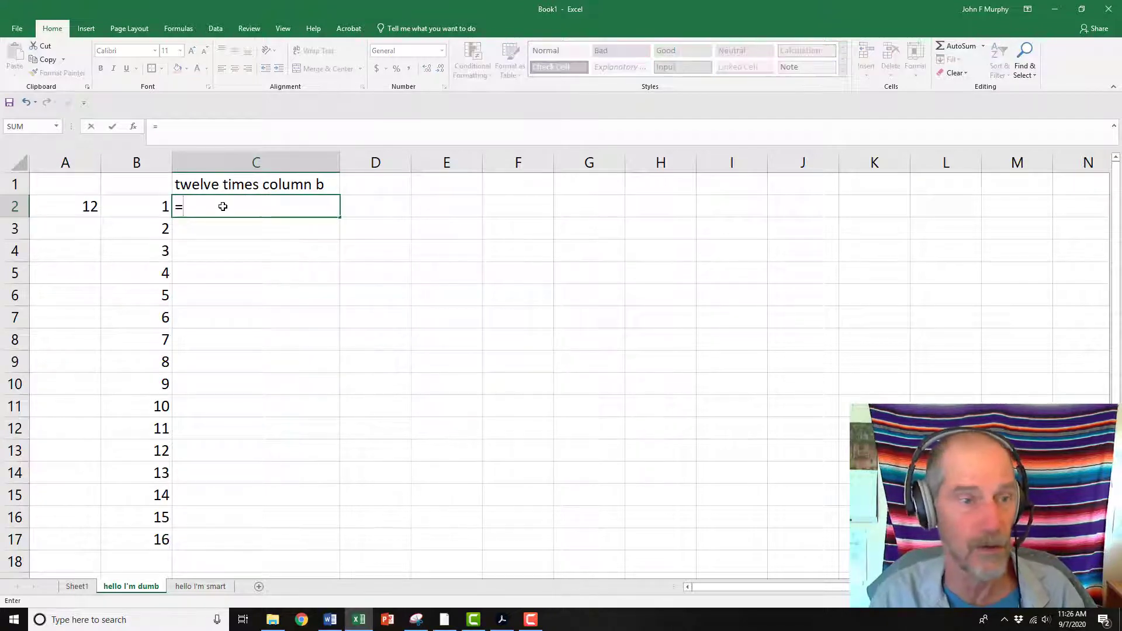
click(139, 208)
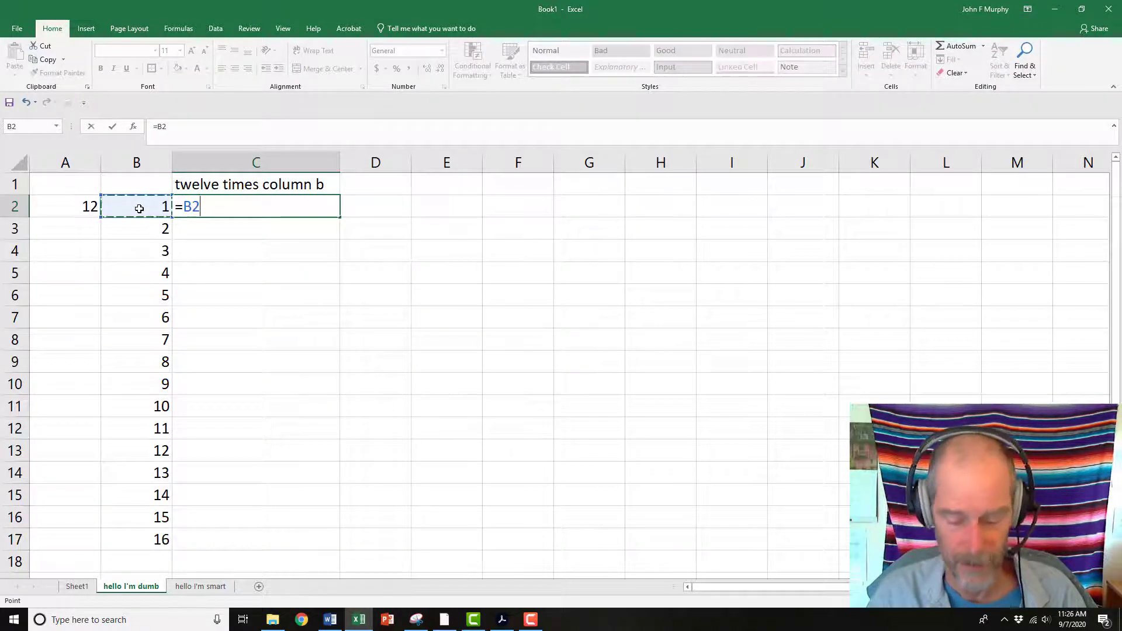
text(*)
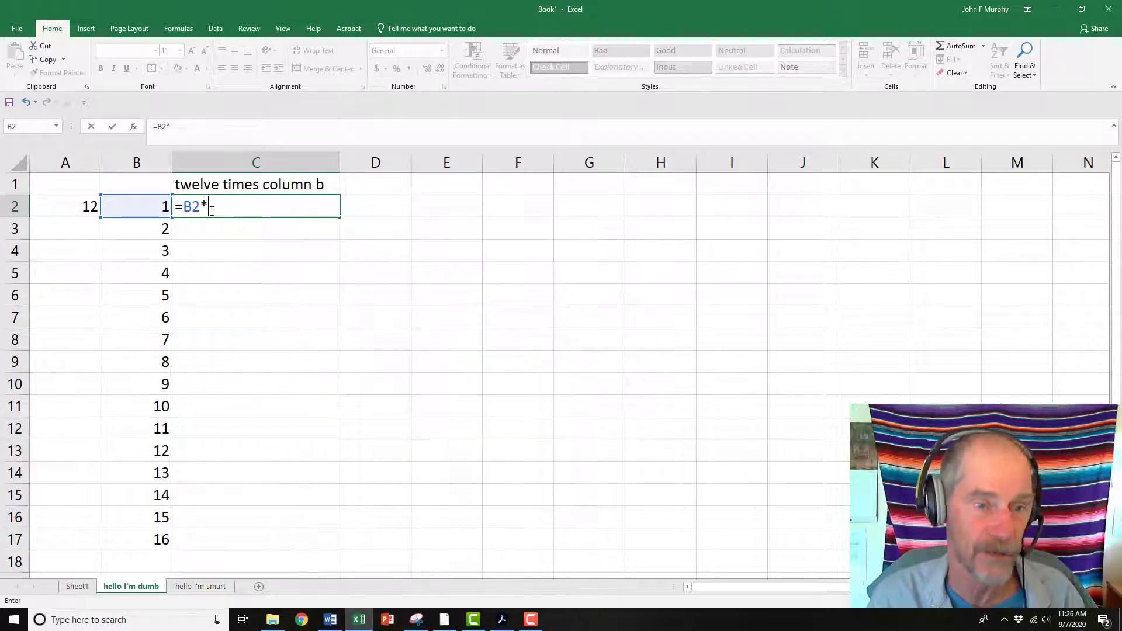
click(77, 208)
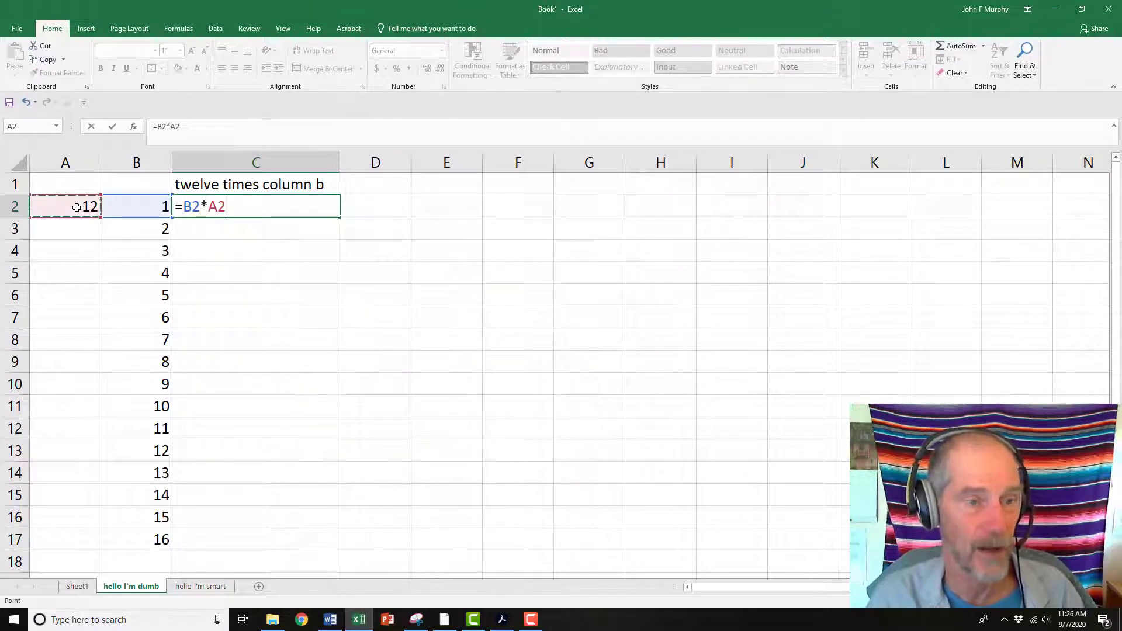
key(Return)
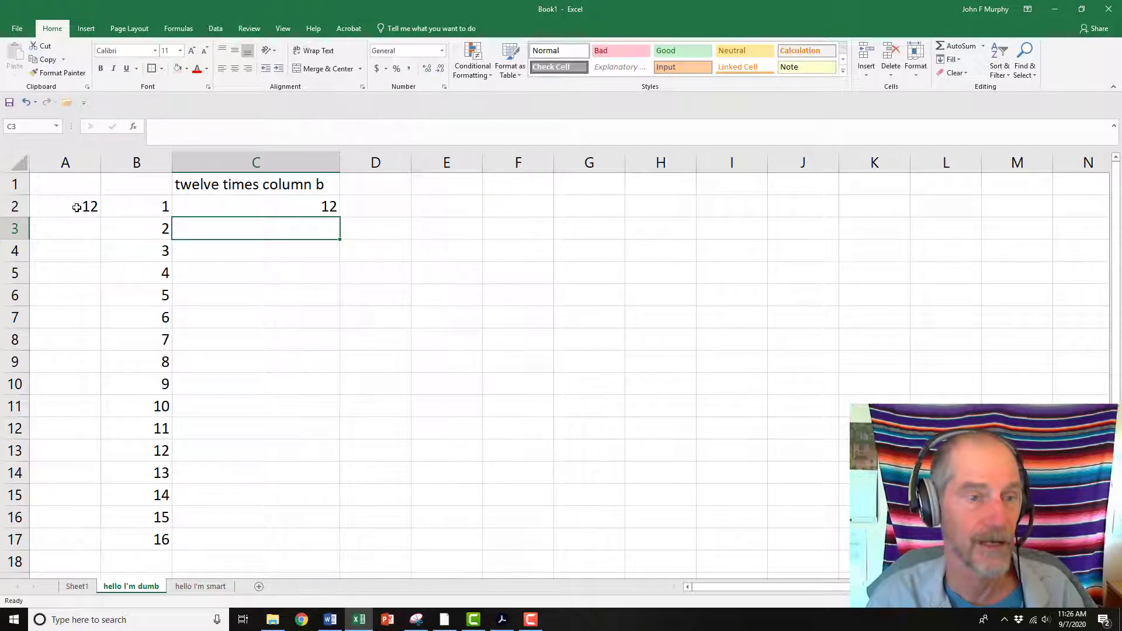
Fill C2's formula down into C3
click(258, 210)
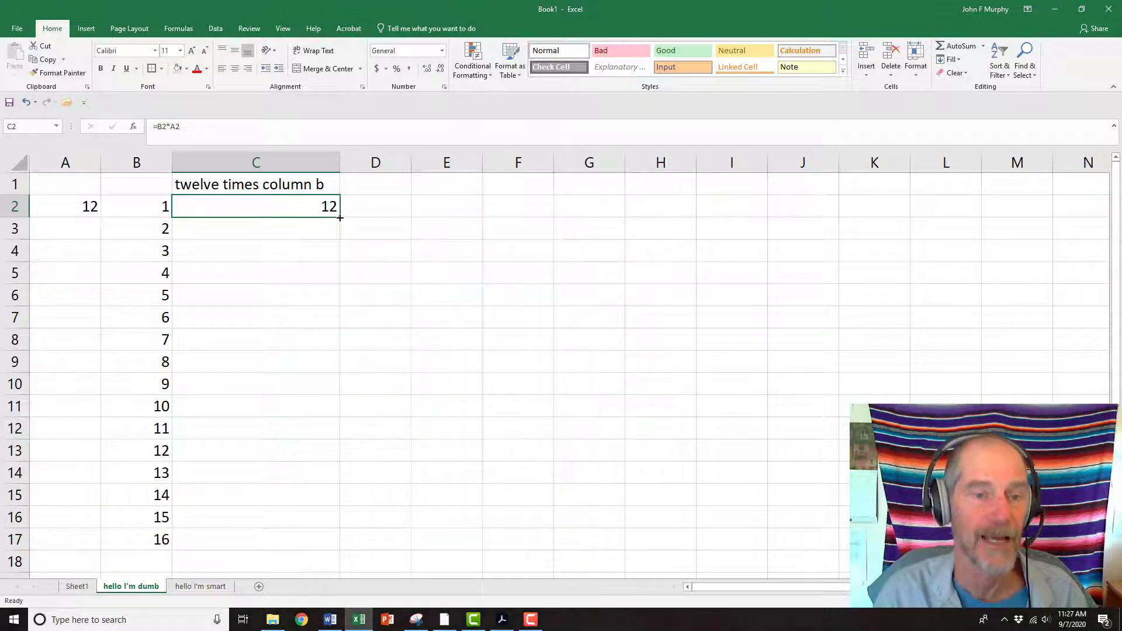
drag(339, 217, 338, 236)
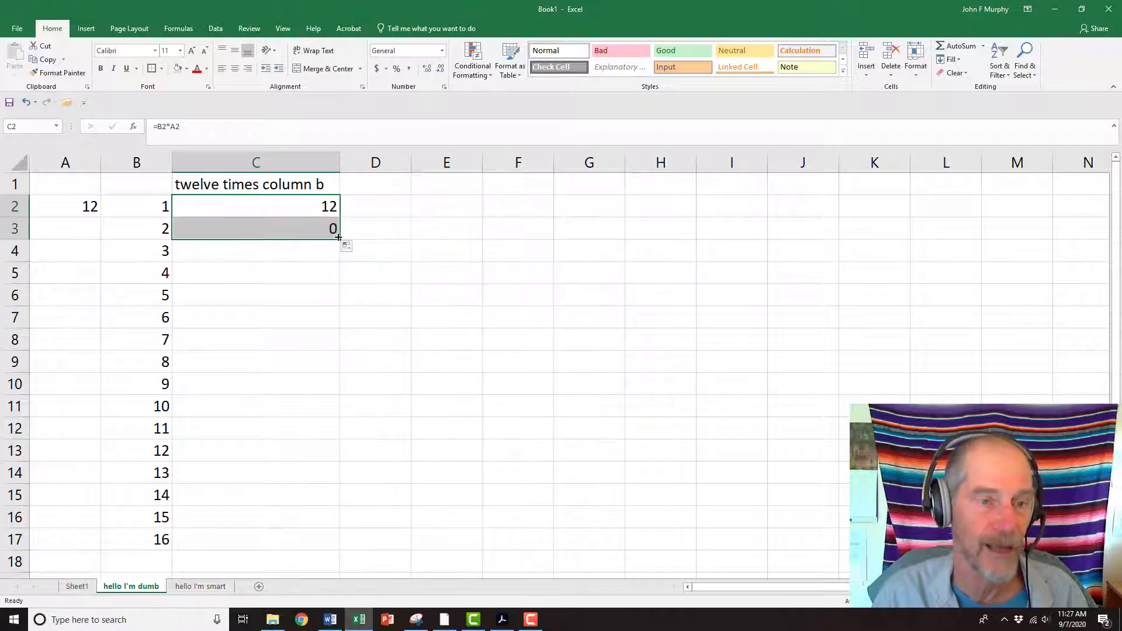
Inspect the copied formula in C3 and the cells it references
click(241, 226)
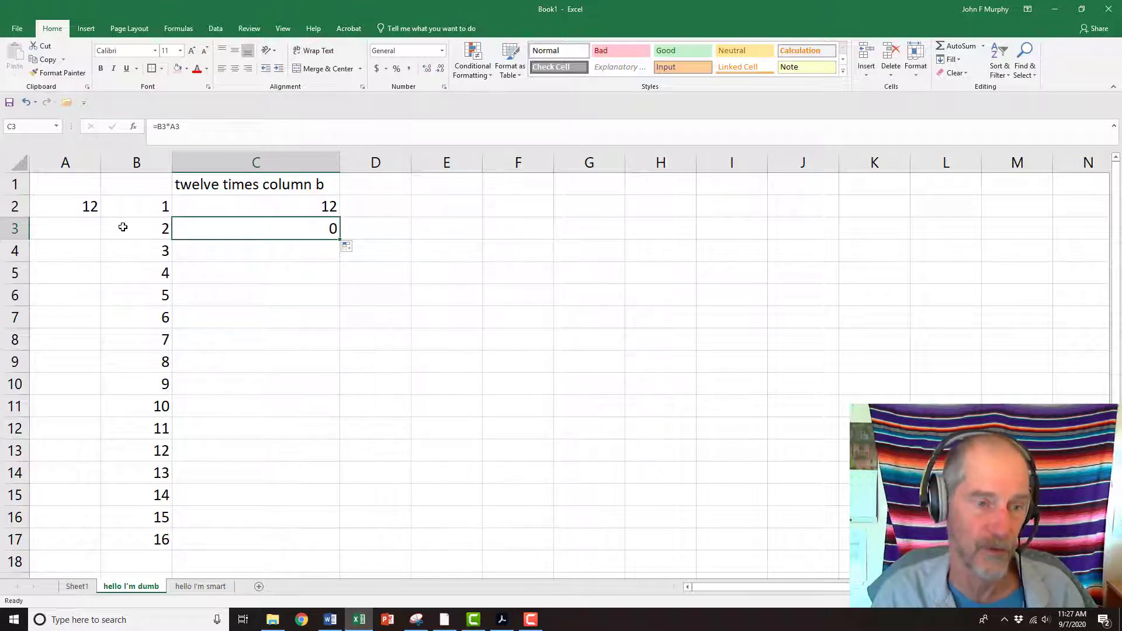
click(331, 260)
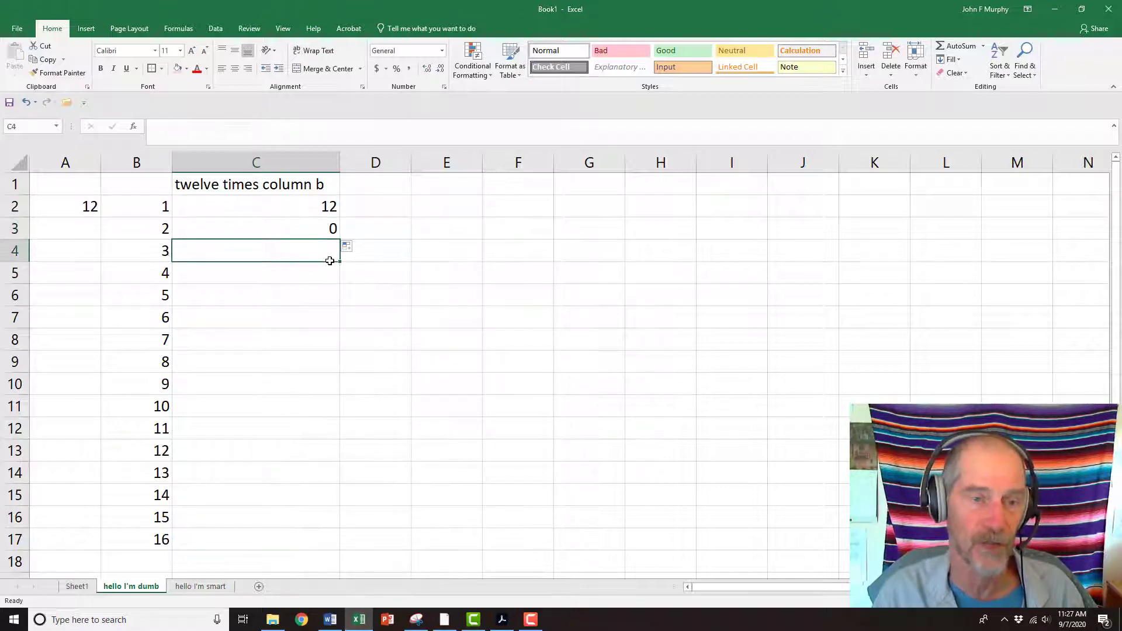
click(291, 228)
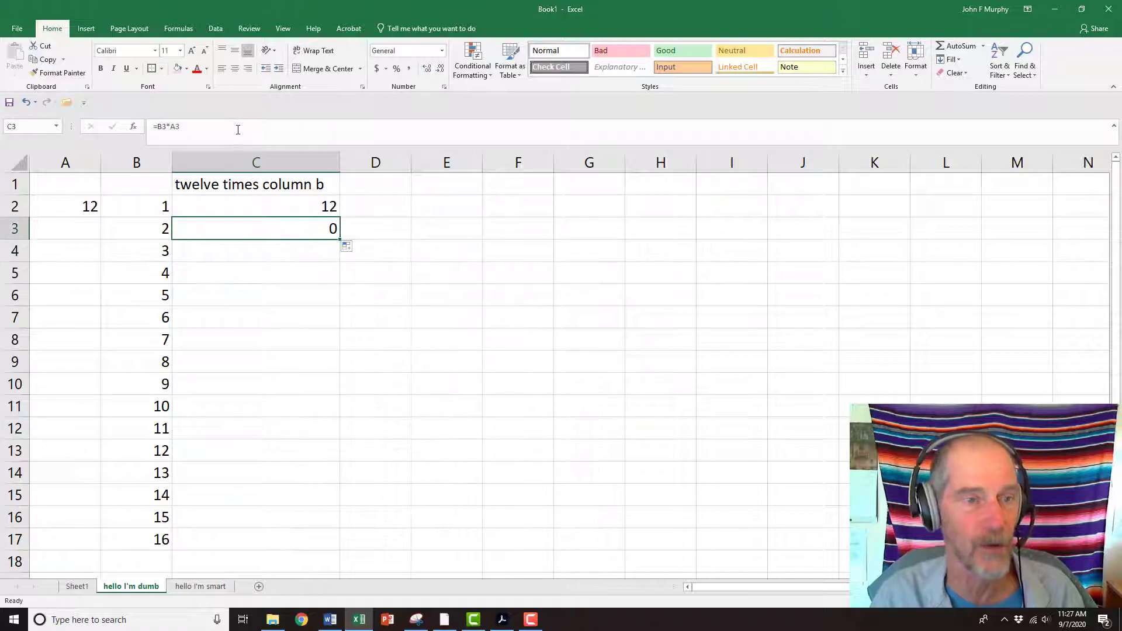
click(238, 128)
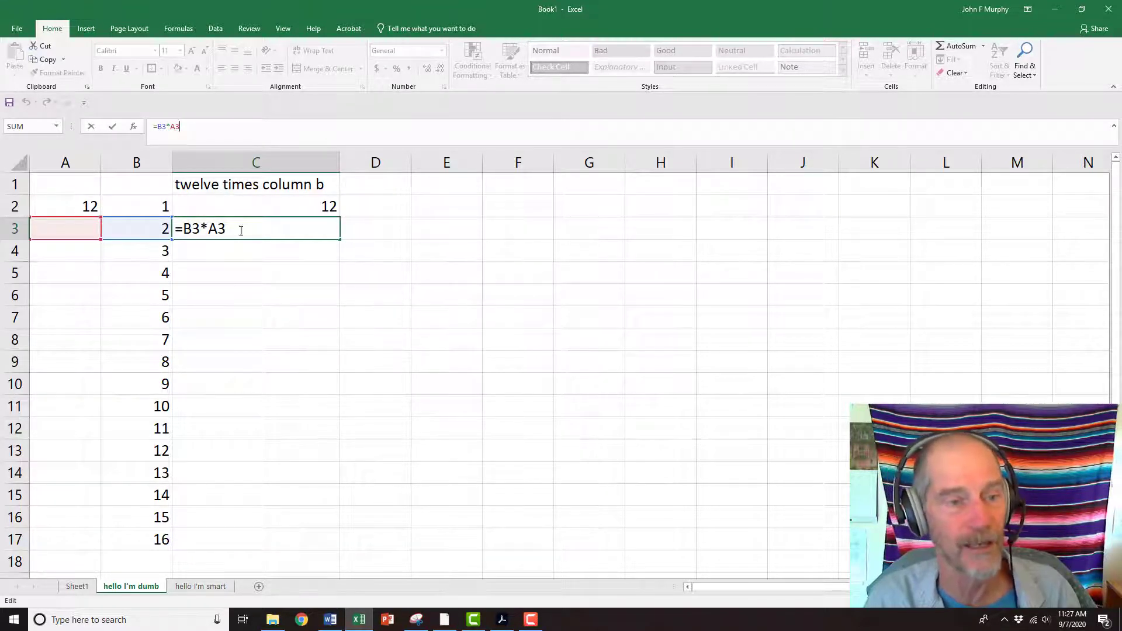
click(251, 281)
key(Up)
click(286, 208)
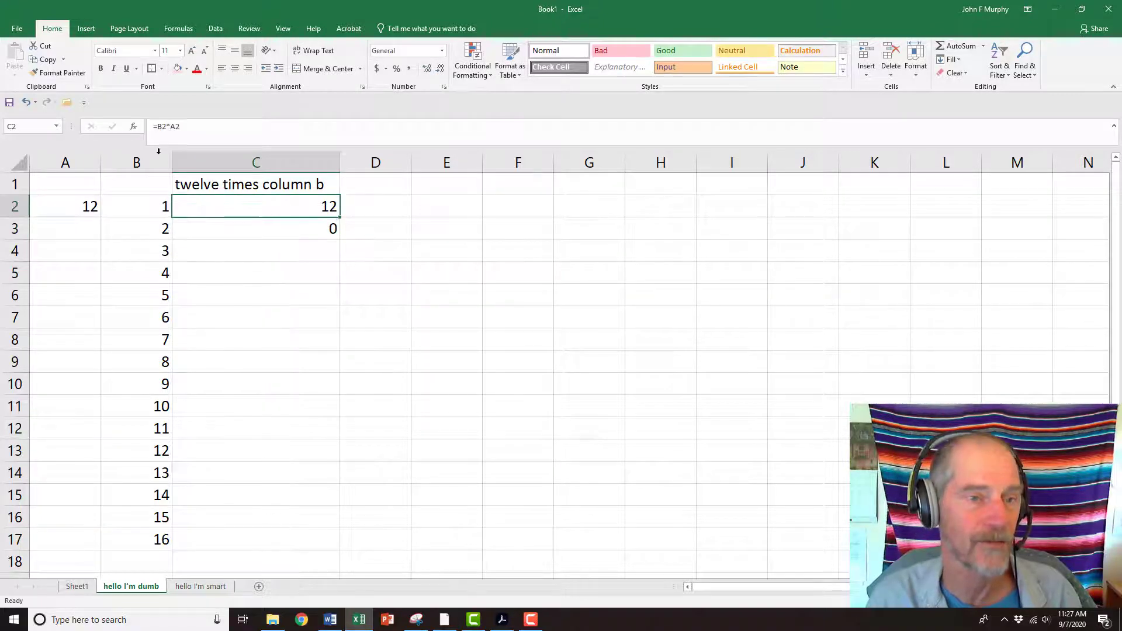
Try to edit C2's formula by deleting its A2 reference
click(195, 128)
key(BackSpace)
key(BackSpace)
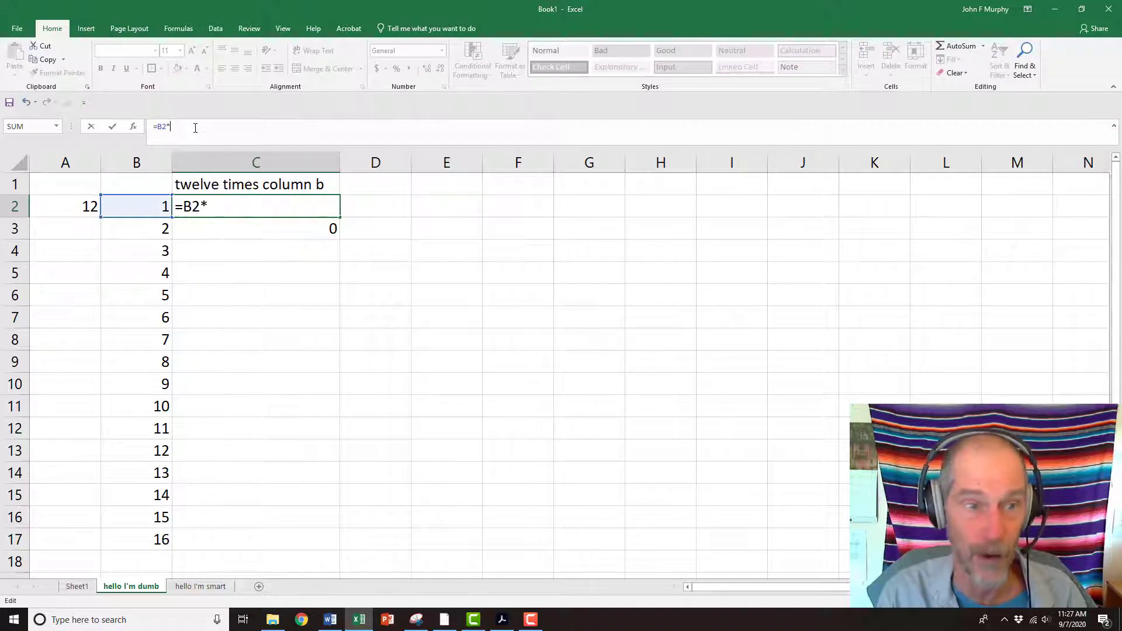
key(Return)
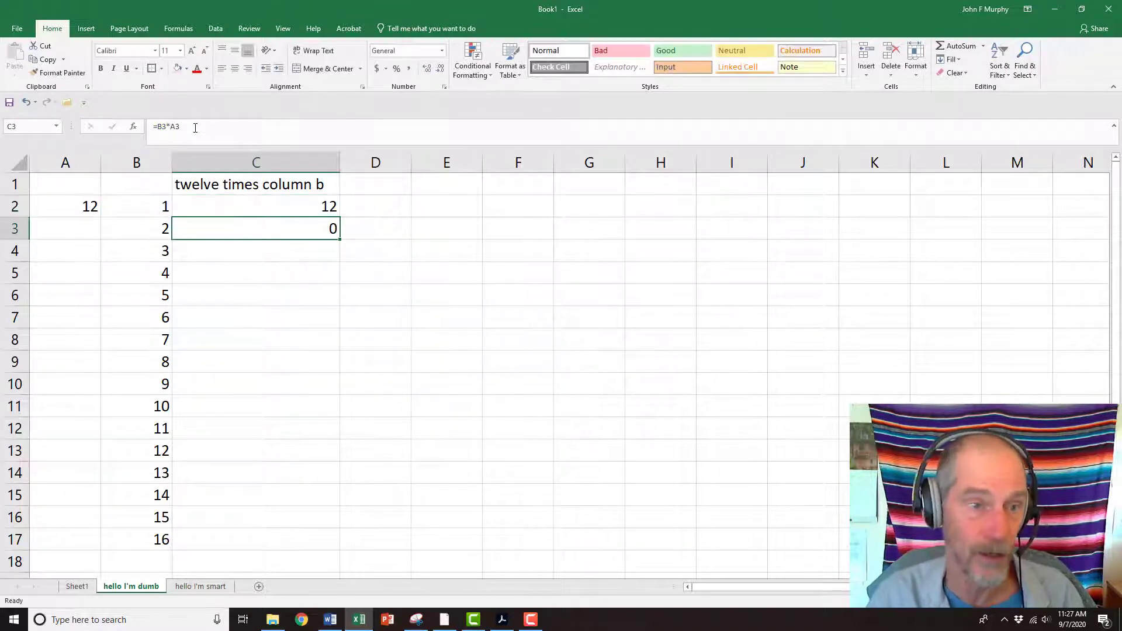
Fill C2's formula down through C10
click(234, 202)
drag(339, 217, 339, 398)
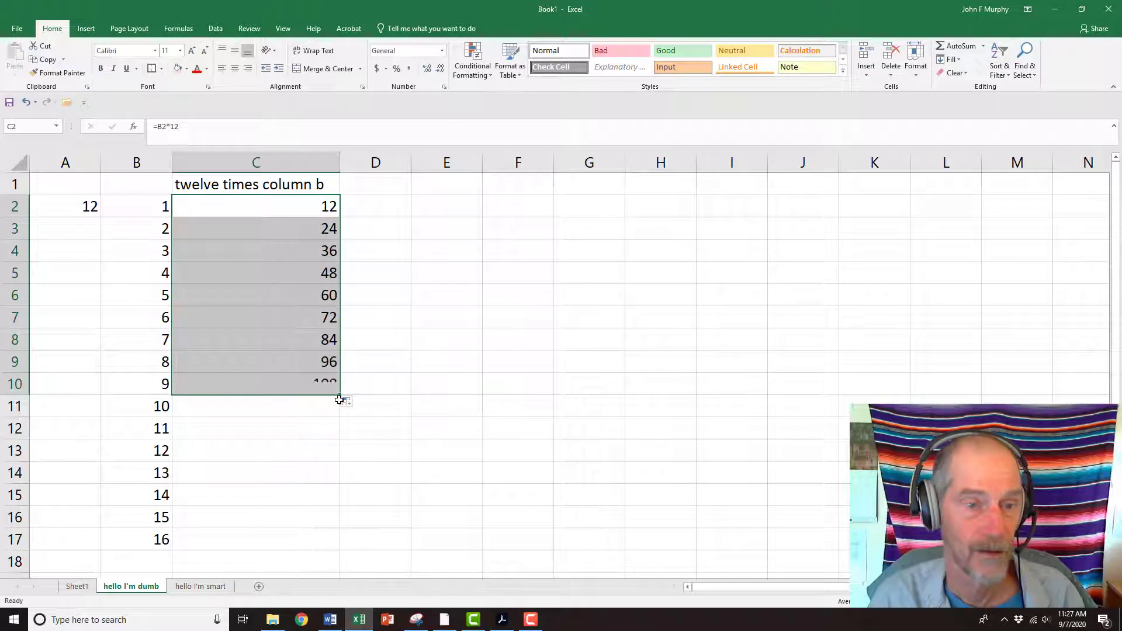
Replace the constant 12 in C2's formula with a reference to cell A2
click(283, 207)
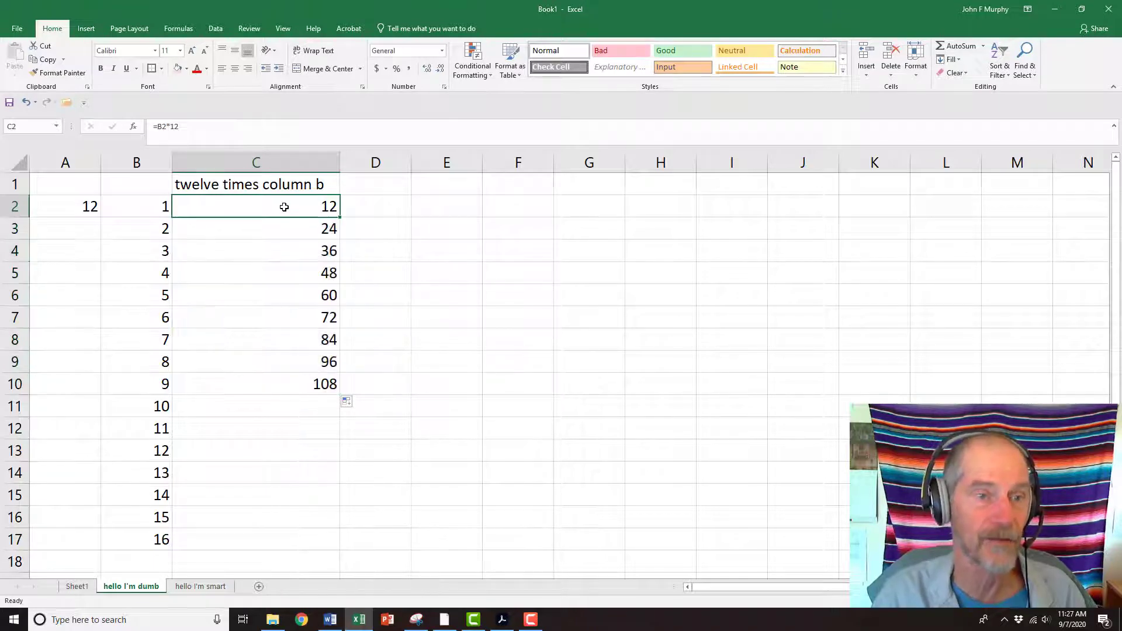
click(194, 128)
key(BackSpace)
key(BackSpace)
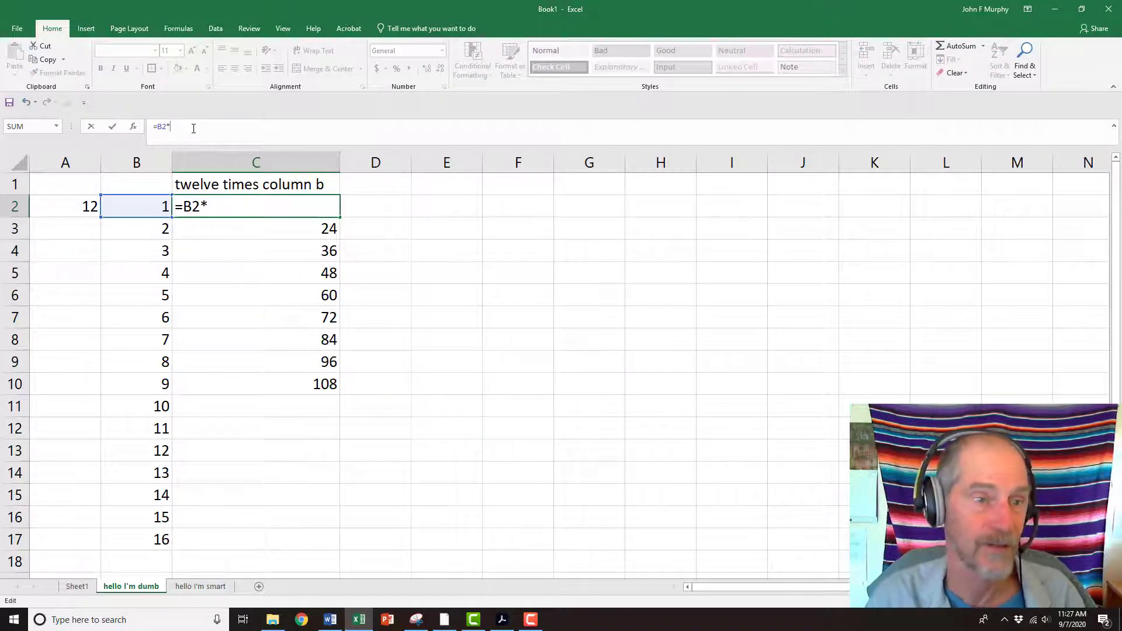
click(75, 204)
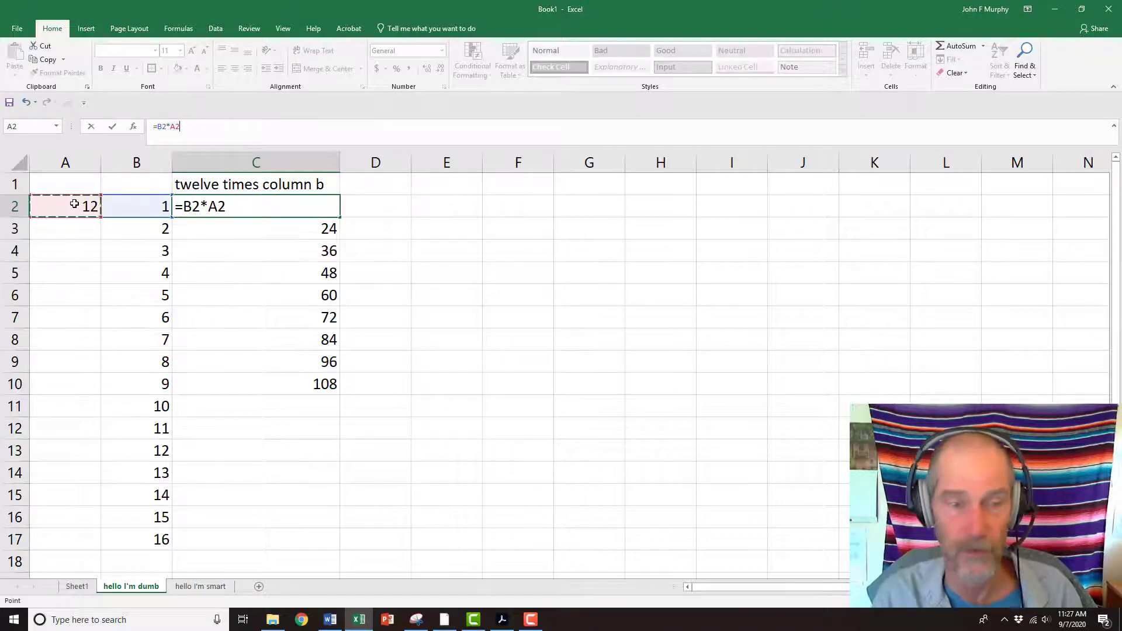
key(Return)
Make the A2 reference in C2's formula absolute as $A$2
key(Up)
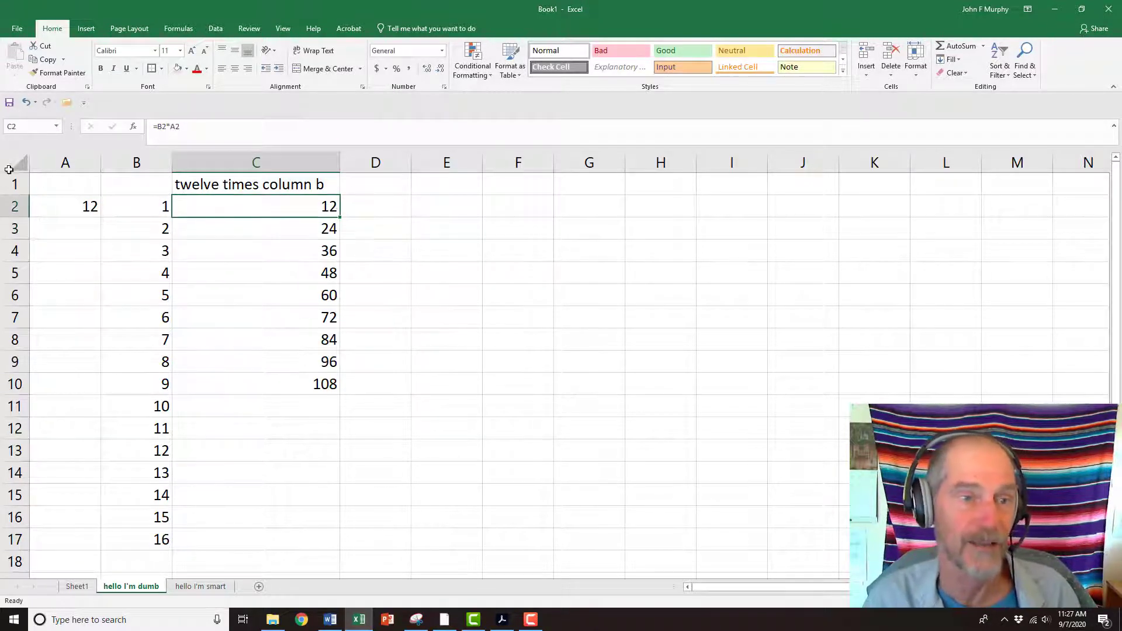
click(211, 126)
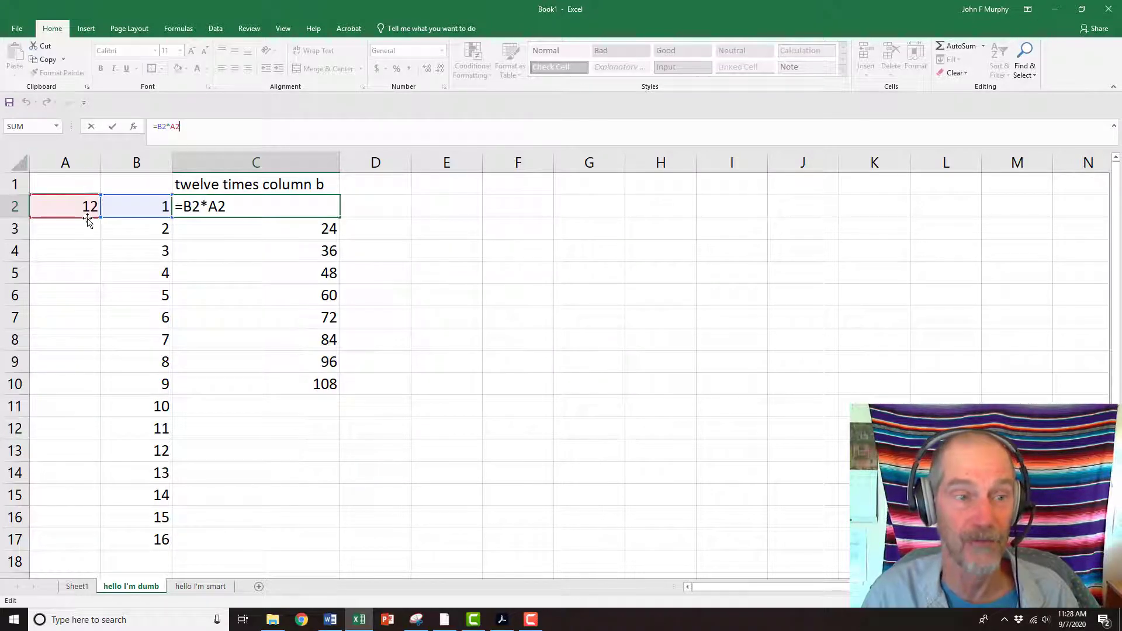
drag(209, 207, 228, 207)
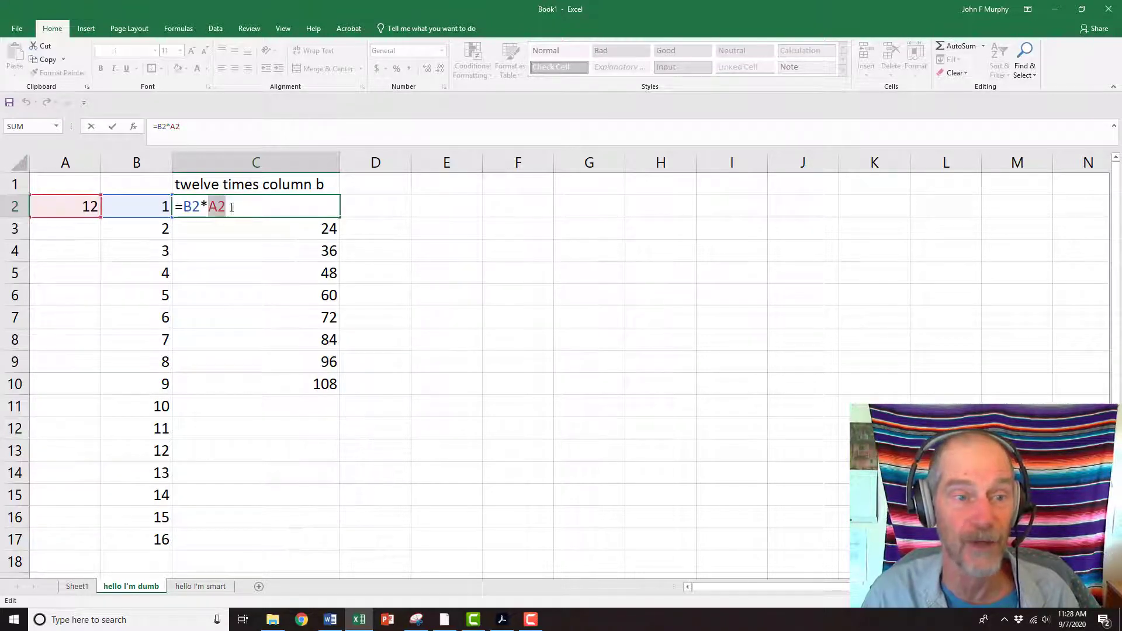
key(Right)
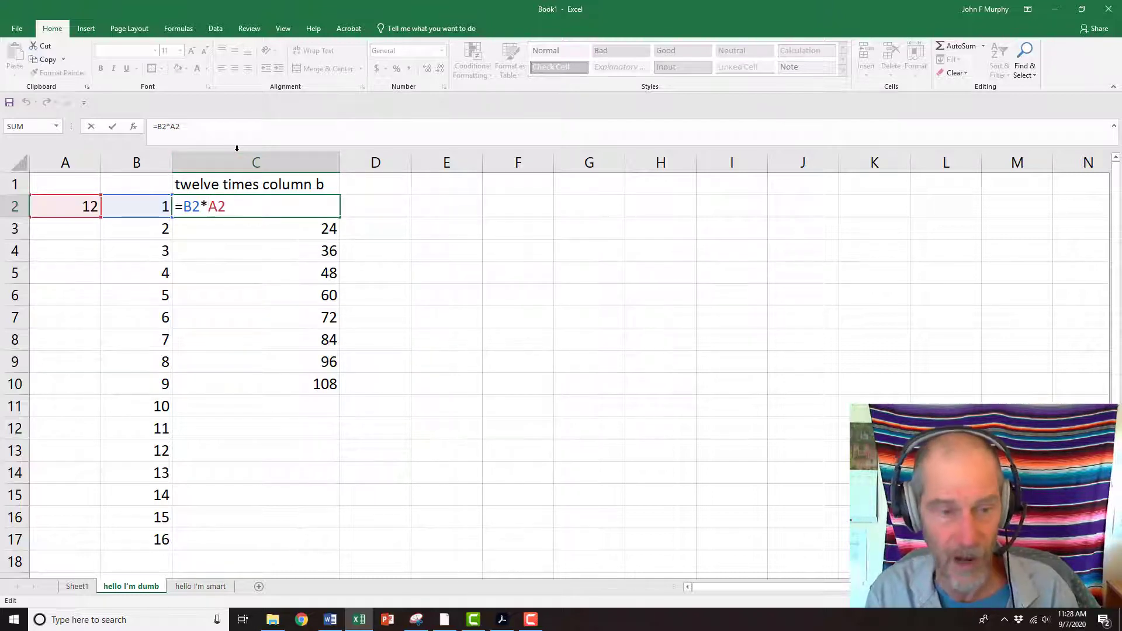
text($)
key(Right)
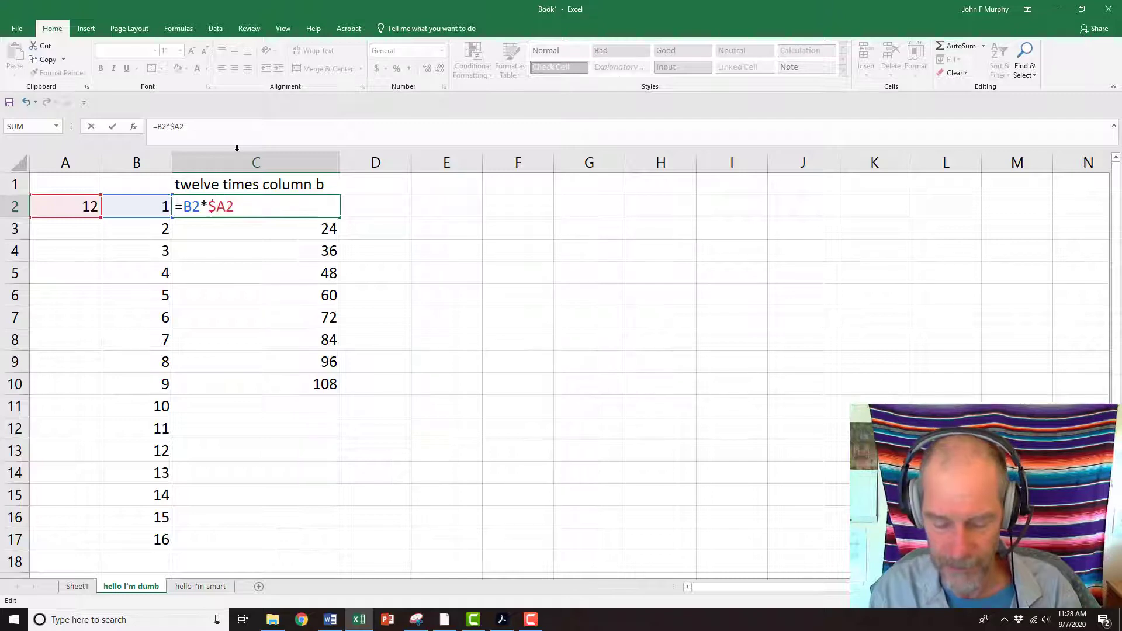
text($)
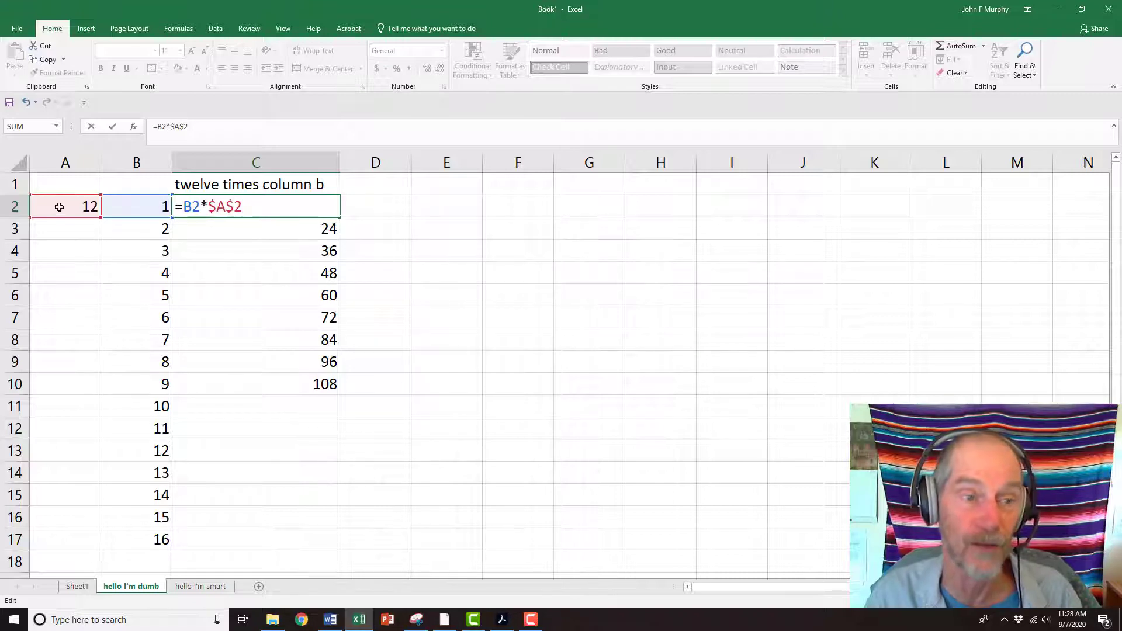
click(431, 231)
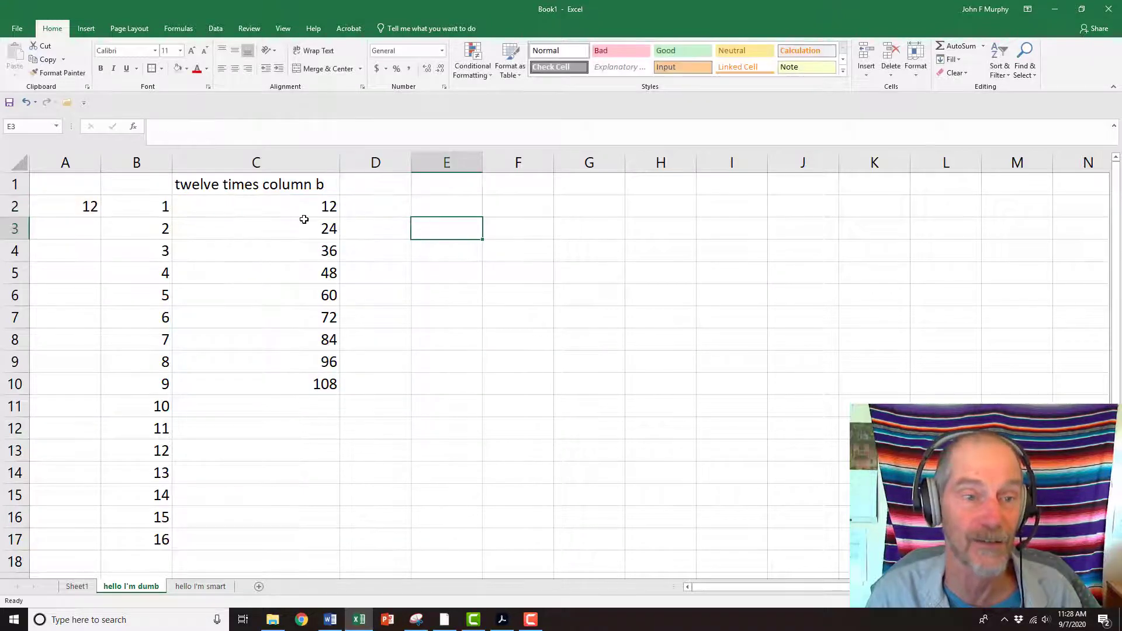
Fill C2's formula down through C13 and inspect the copied formula in C13
click(304, 208)
drag(340, 217, 328, 459)
click(306, 450)
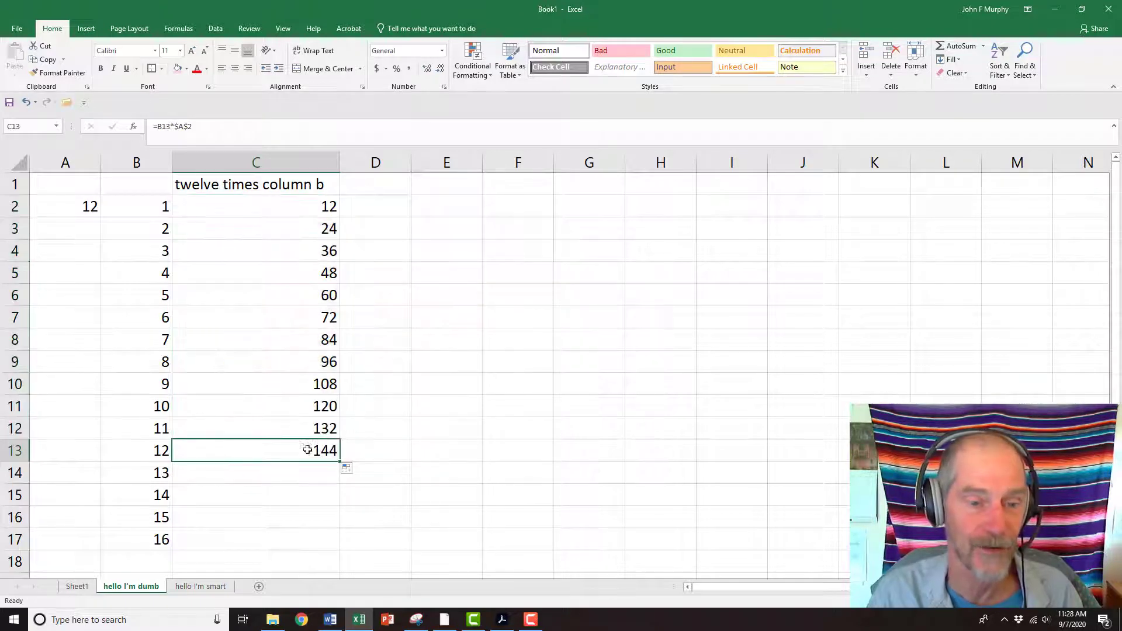
click(230, 124)
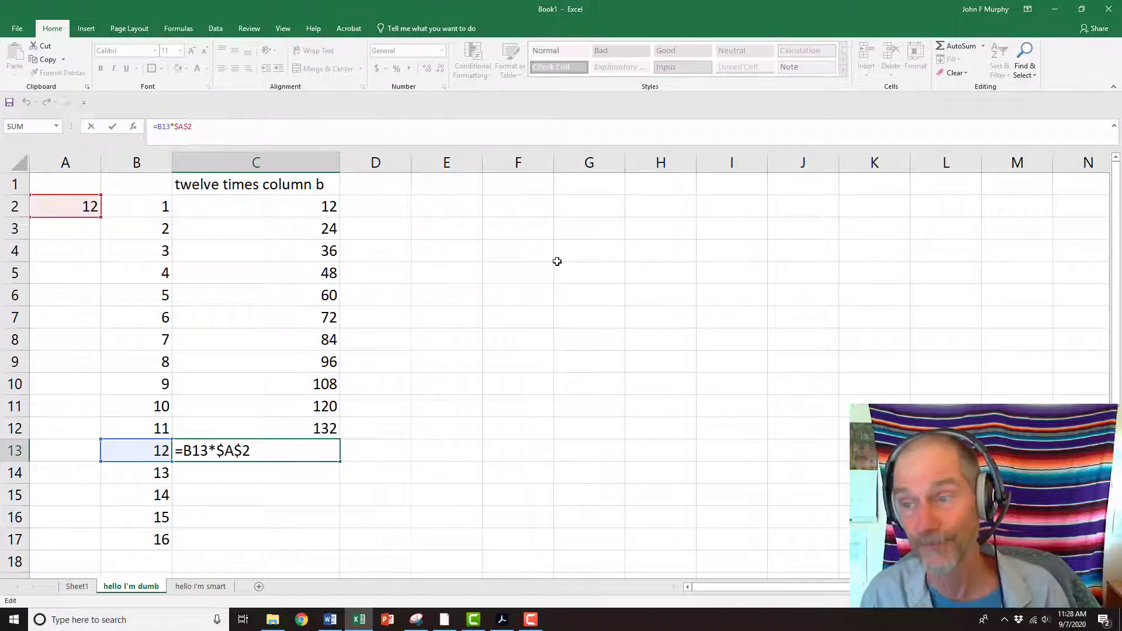
click(503, 314)
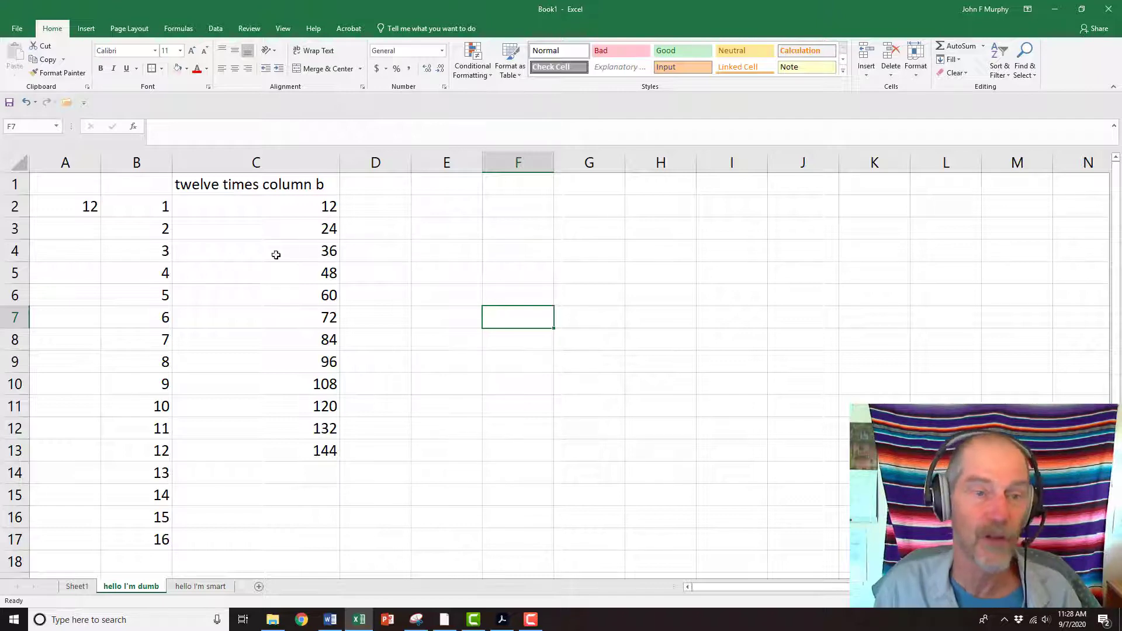
Narrow column C slightly
mouse_move(342, 160)
mouse_down()
mouse_move(280, 158)
mouse_move(337, 158)
mouse_up()
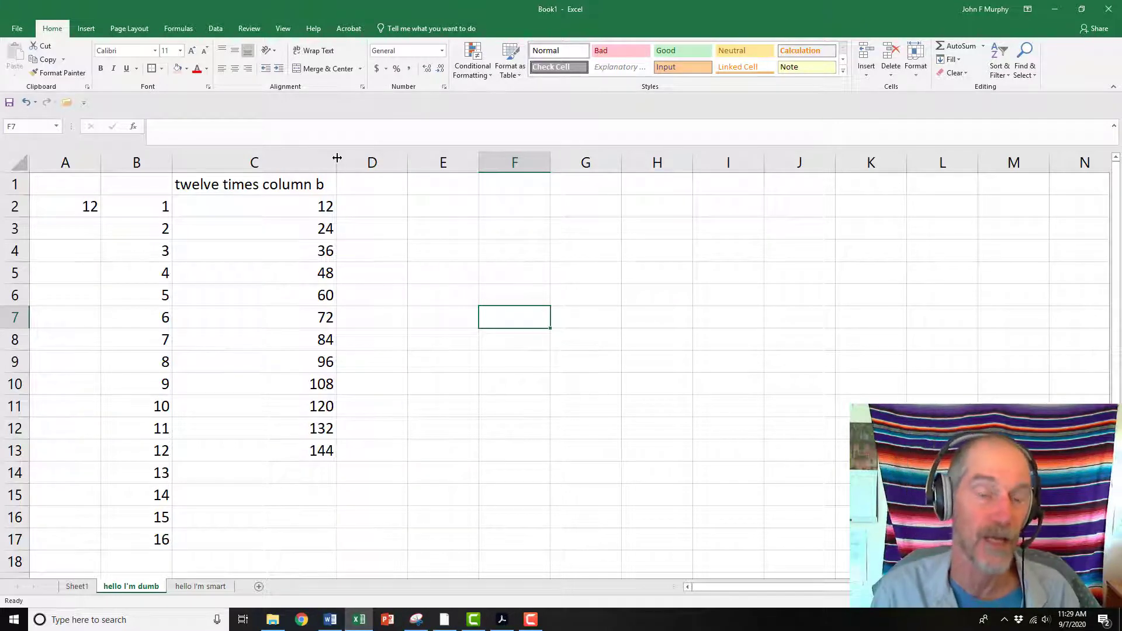
click(651, 286)
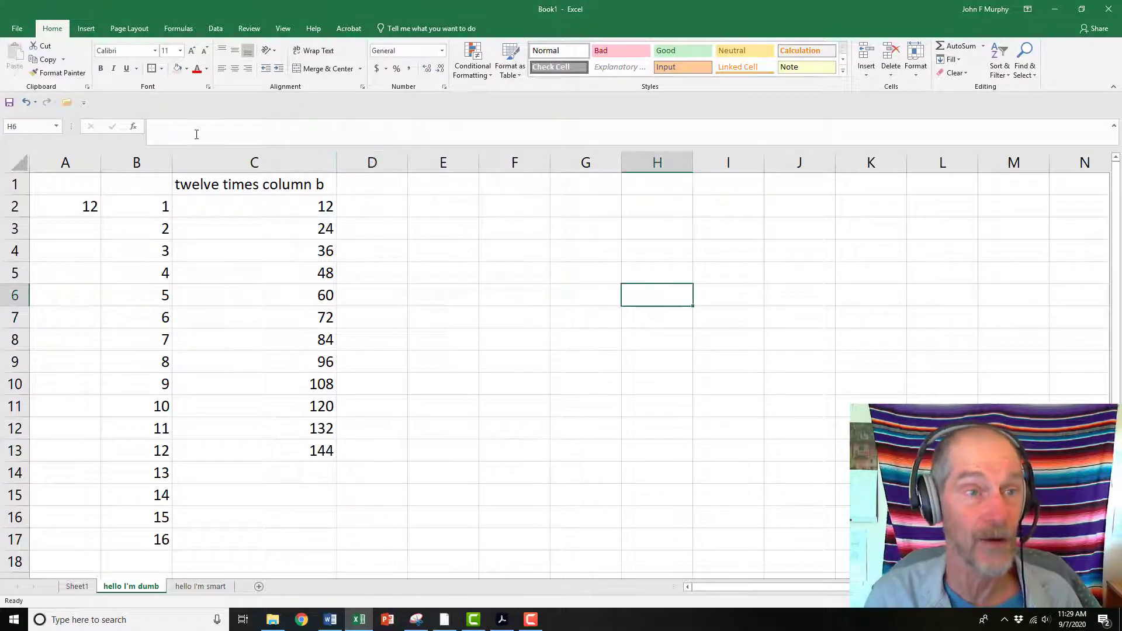
click(87, 26)
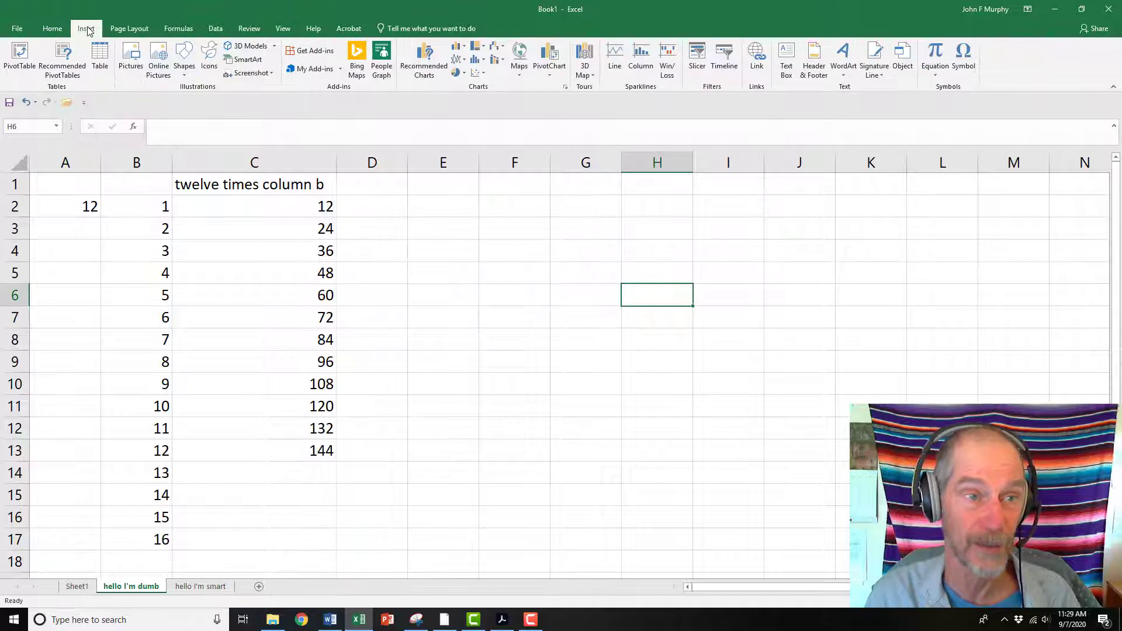
click(50, 28)
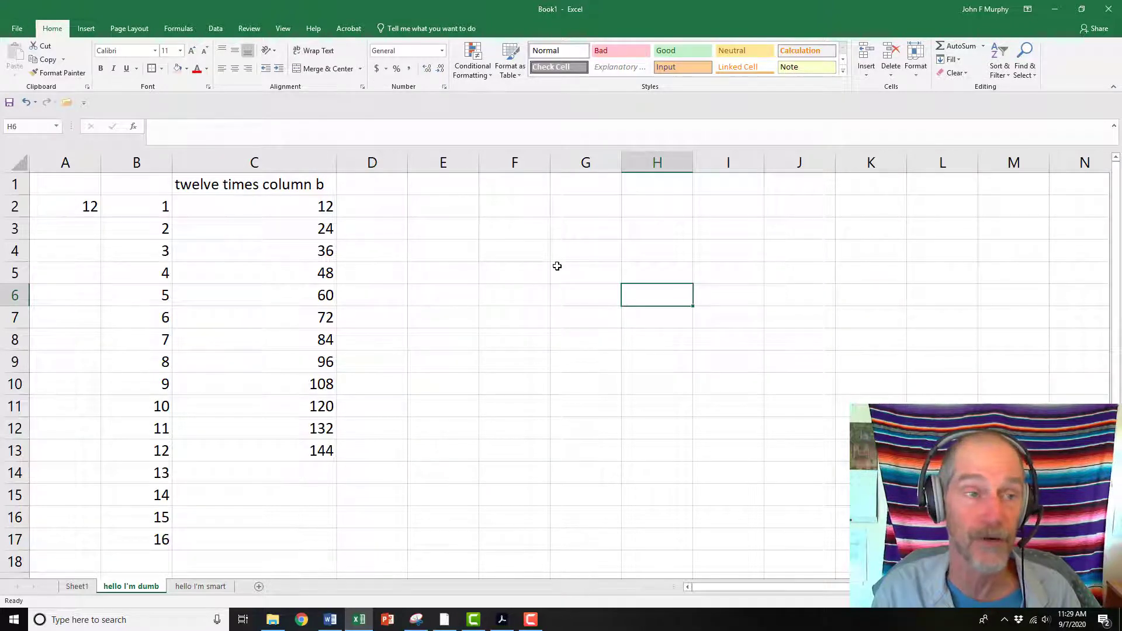
Save the workbook to the Desktop as junk, replacing the existing file
click(15, 28)
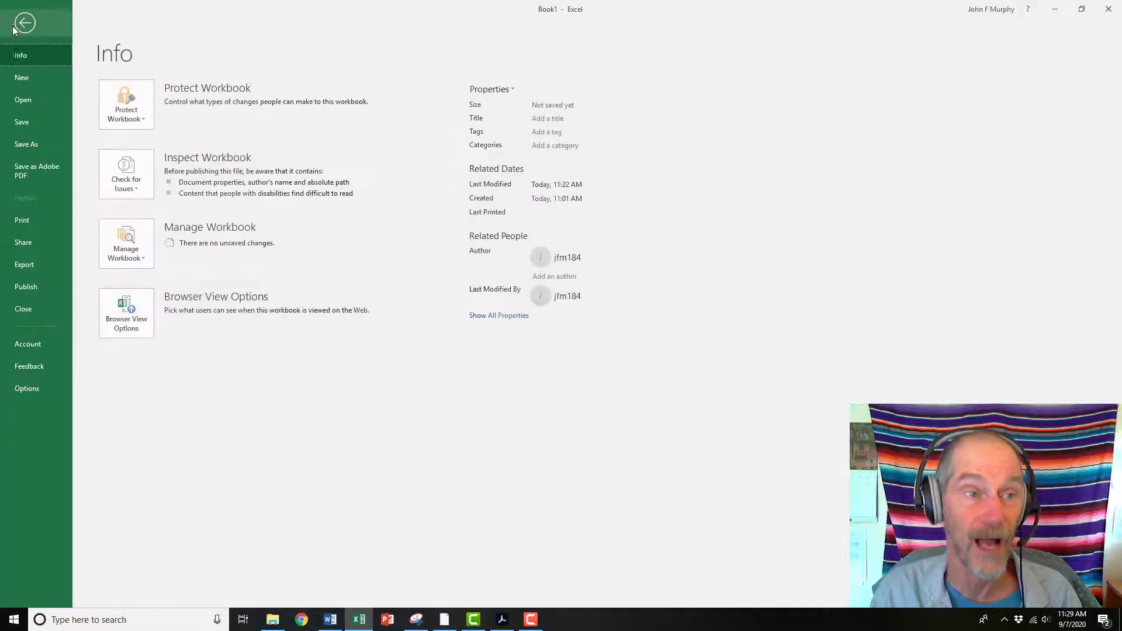
click(29, 148)
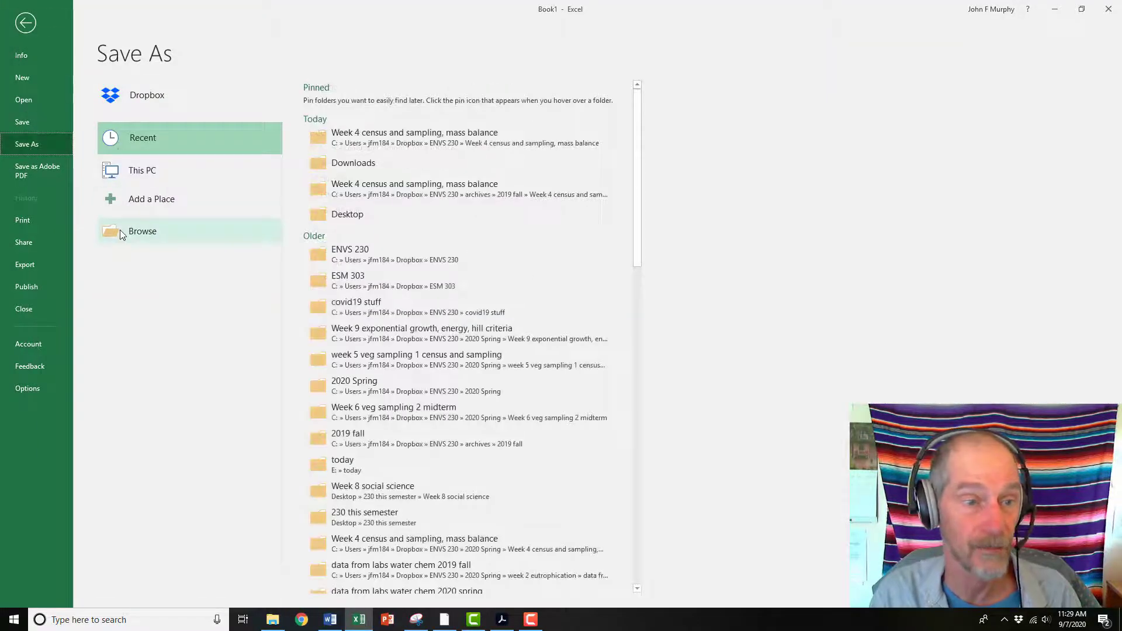
click(119, 230)
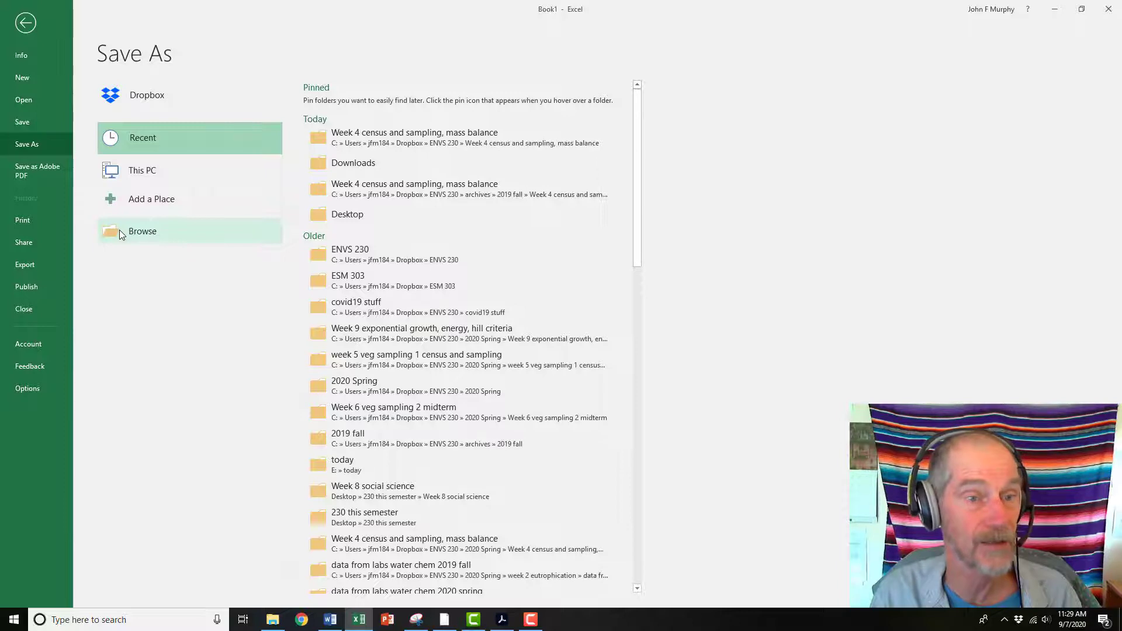
click(48, 87)
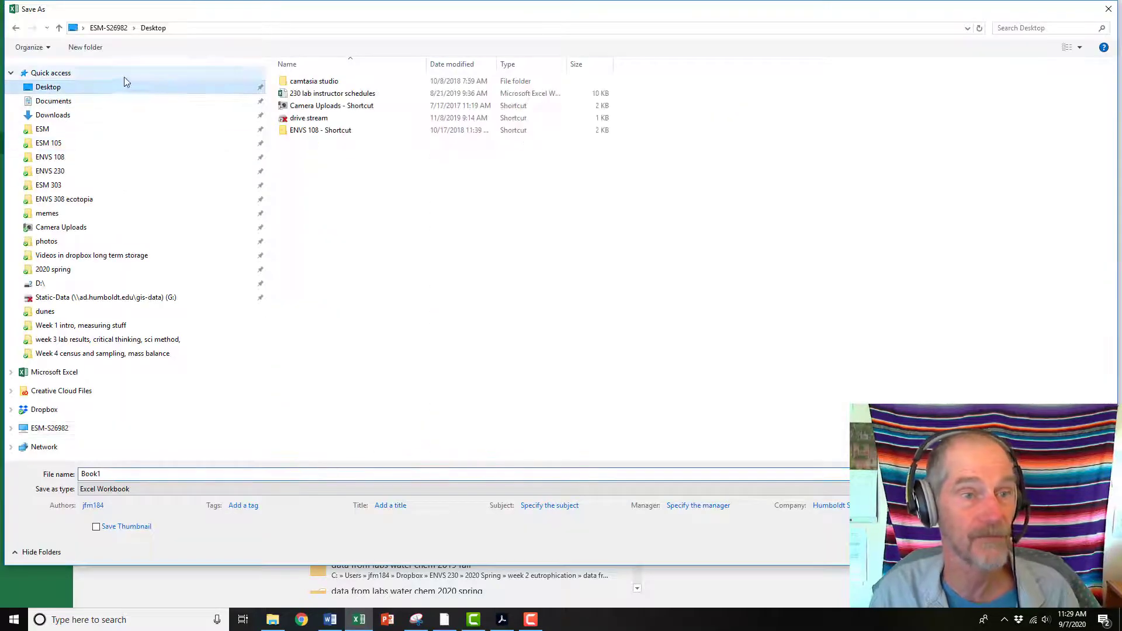
click(120, 475)
double_click(117, 474)
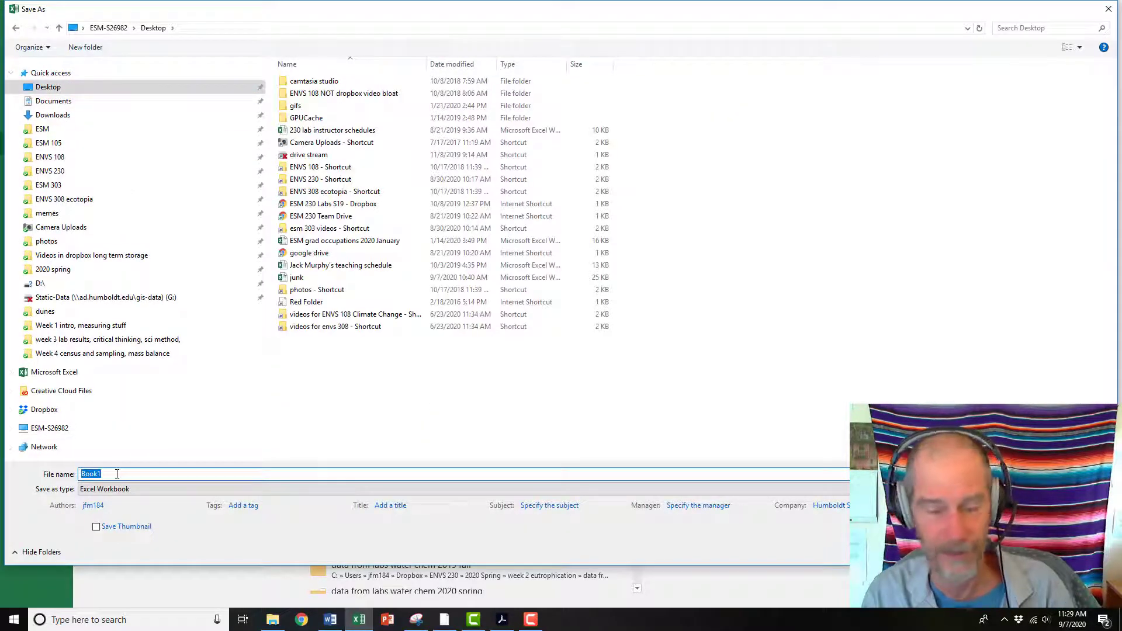
text(junk)
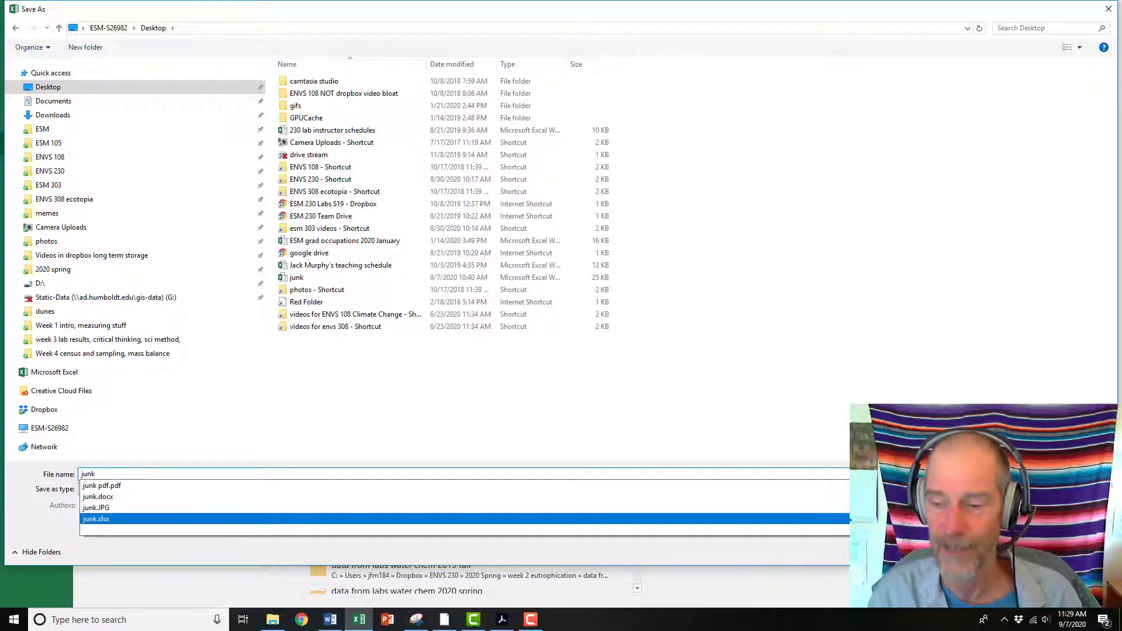
key(Return)
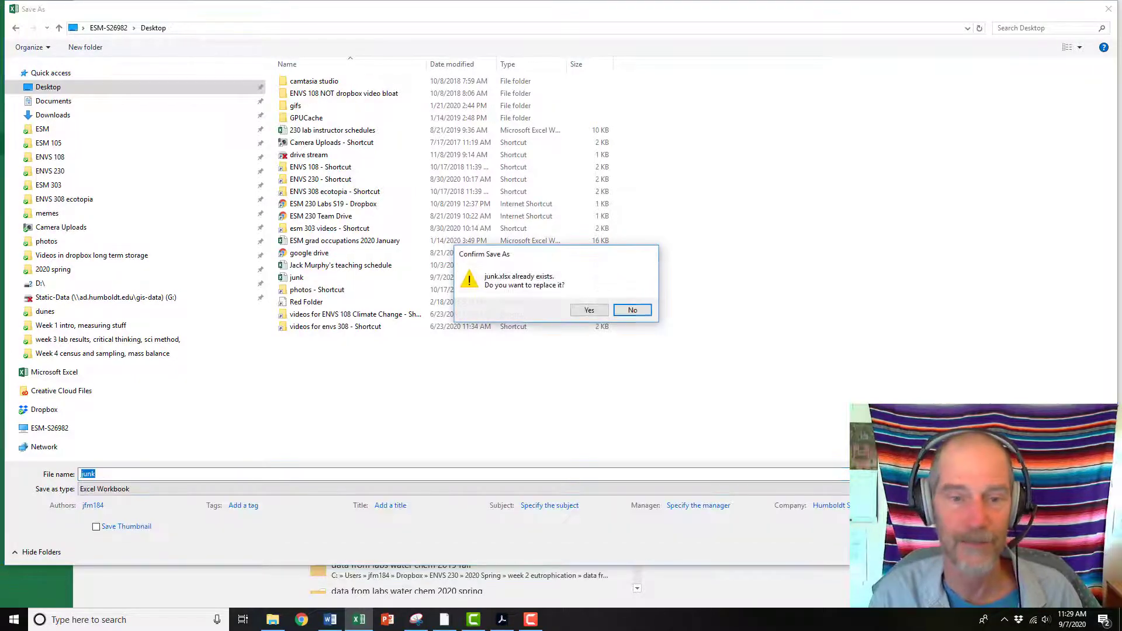
click(589, 311)
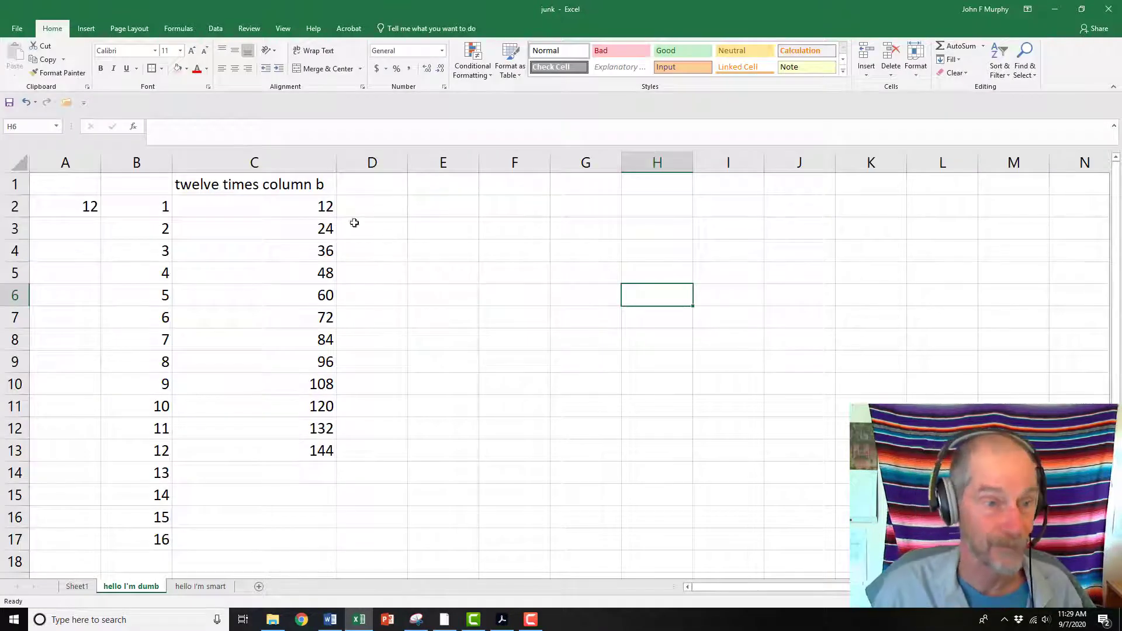
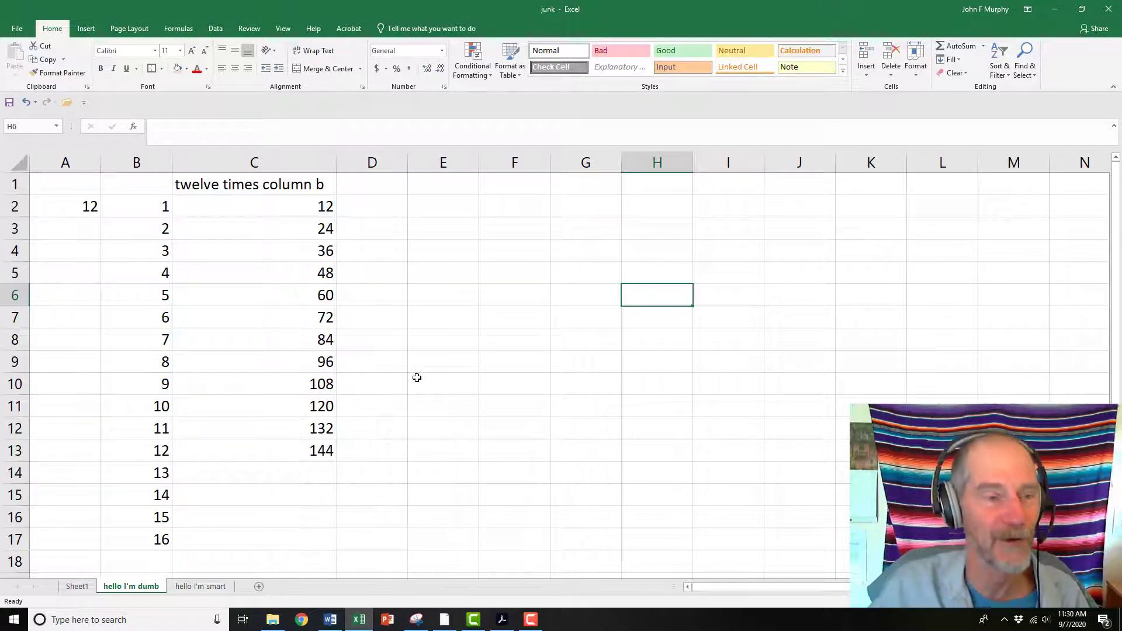
Enter the header '# cigarettes smoked per day' in B1
click(441, 329)
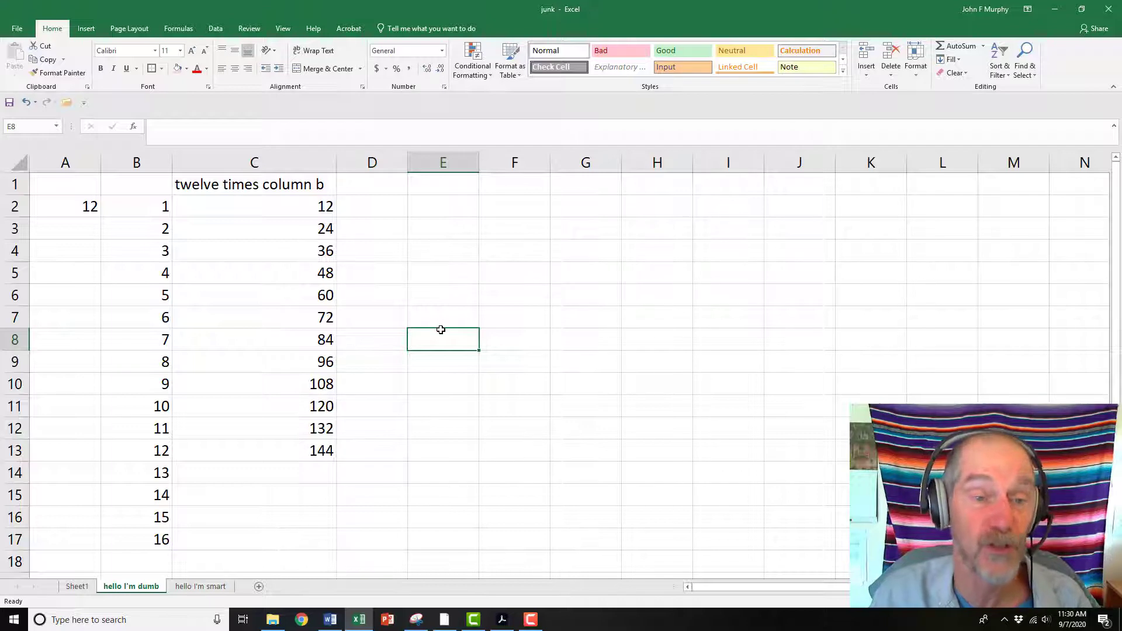
click(142, 186)
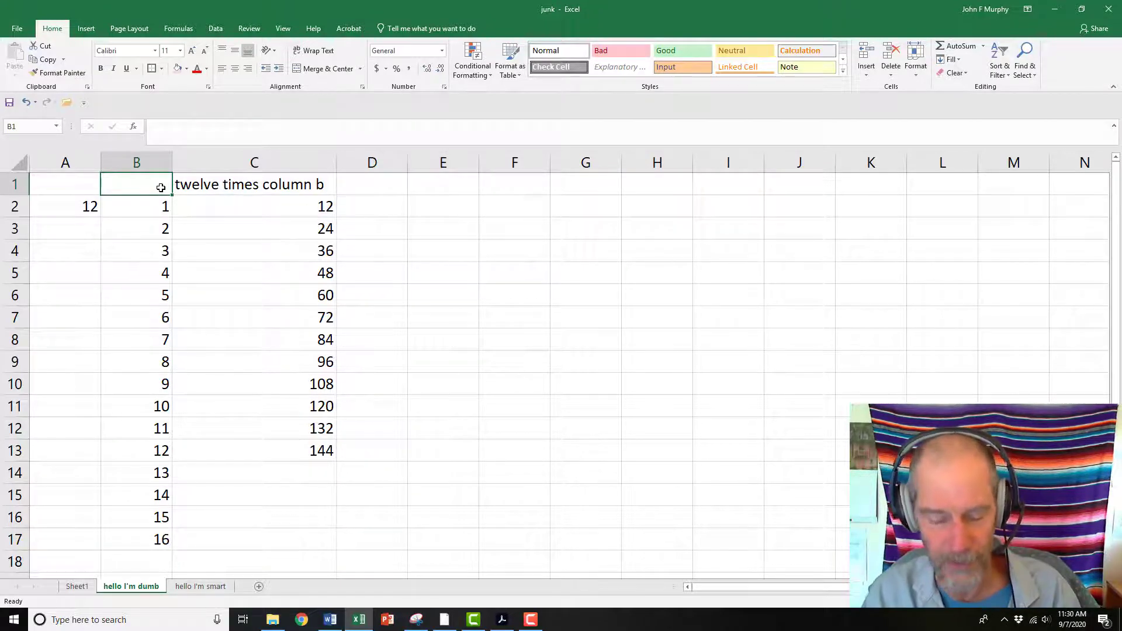
text(# cigar)
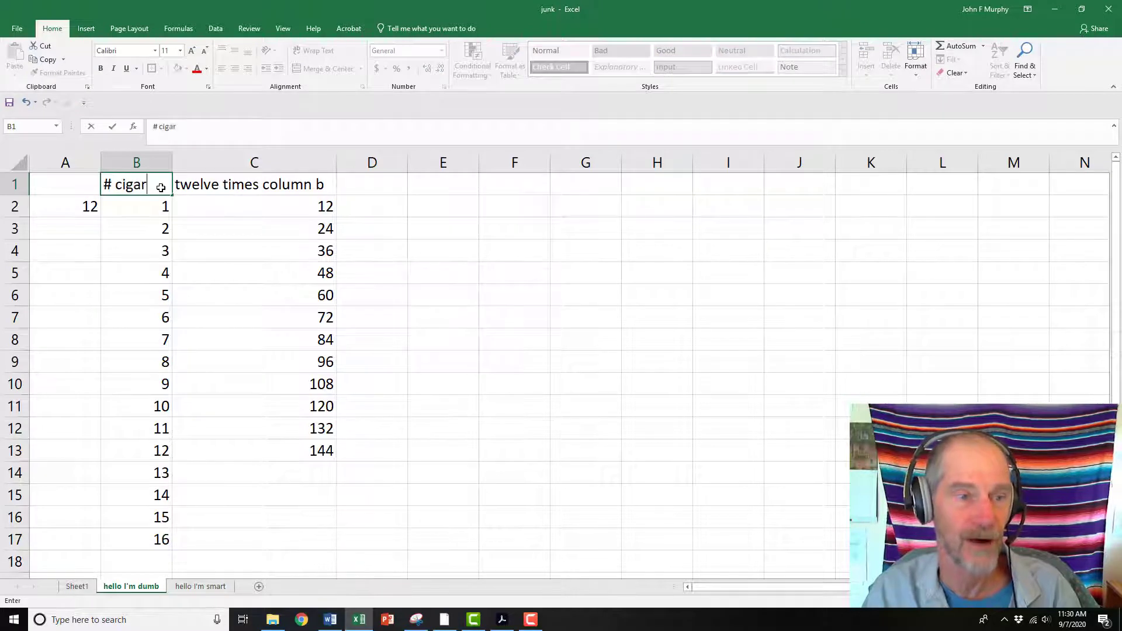
text(ettes s)
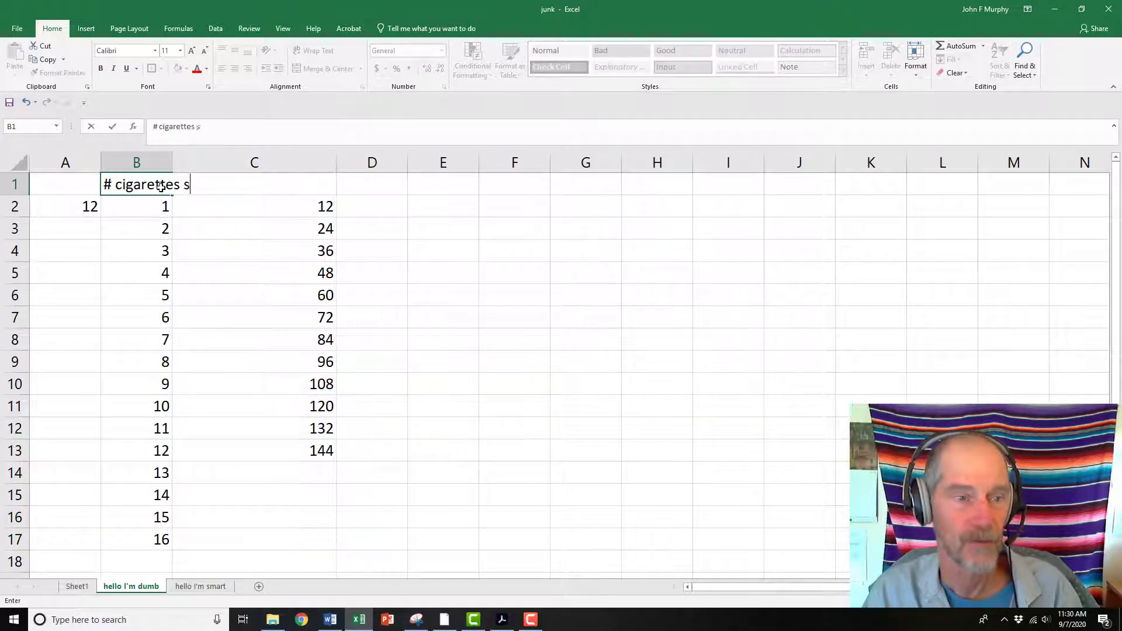
text(moked per da)
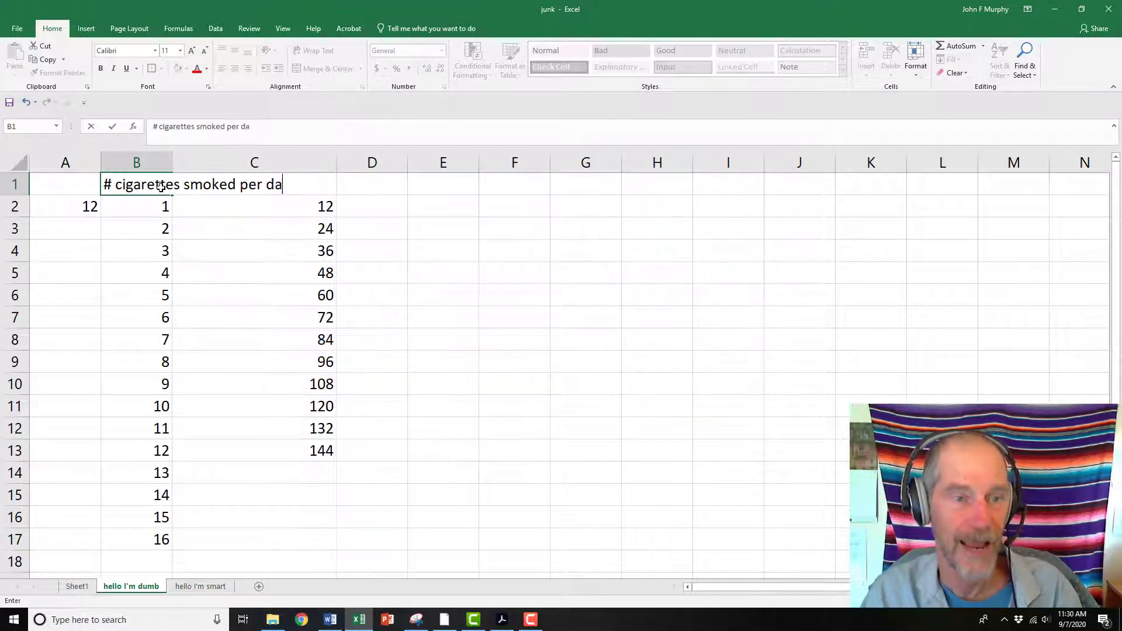
text(y)
key(Return)
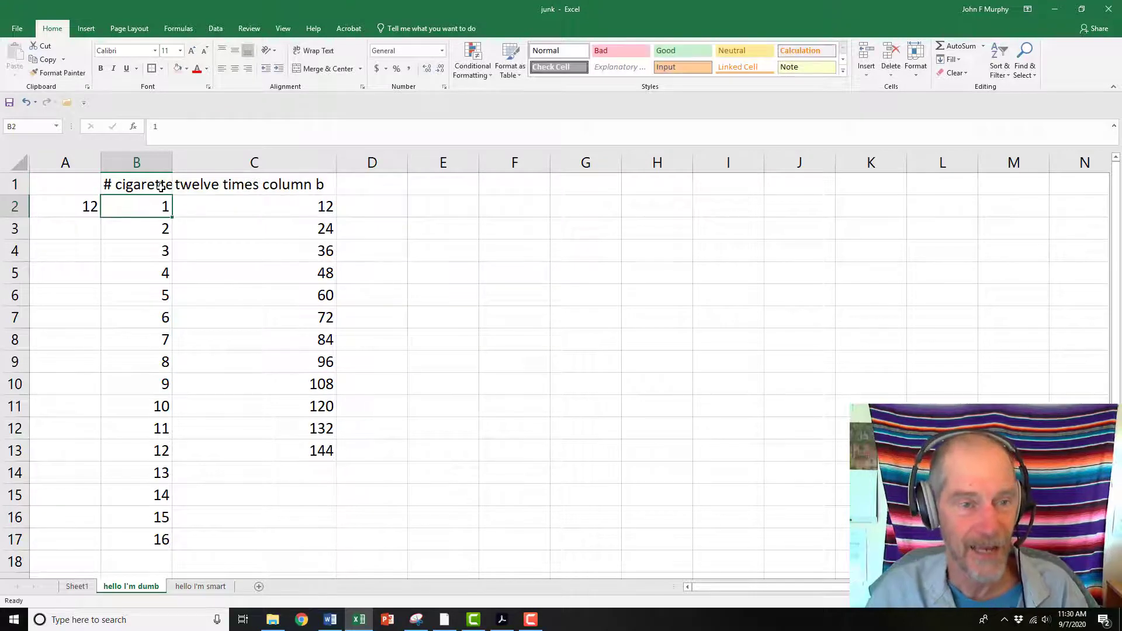
Widen column B and wrap the text of B1's header
click(193, 185)
click(140, 186)
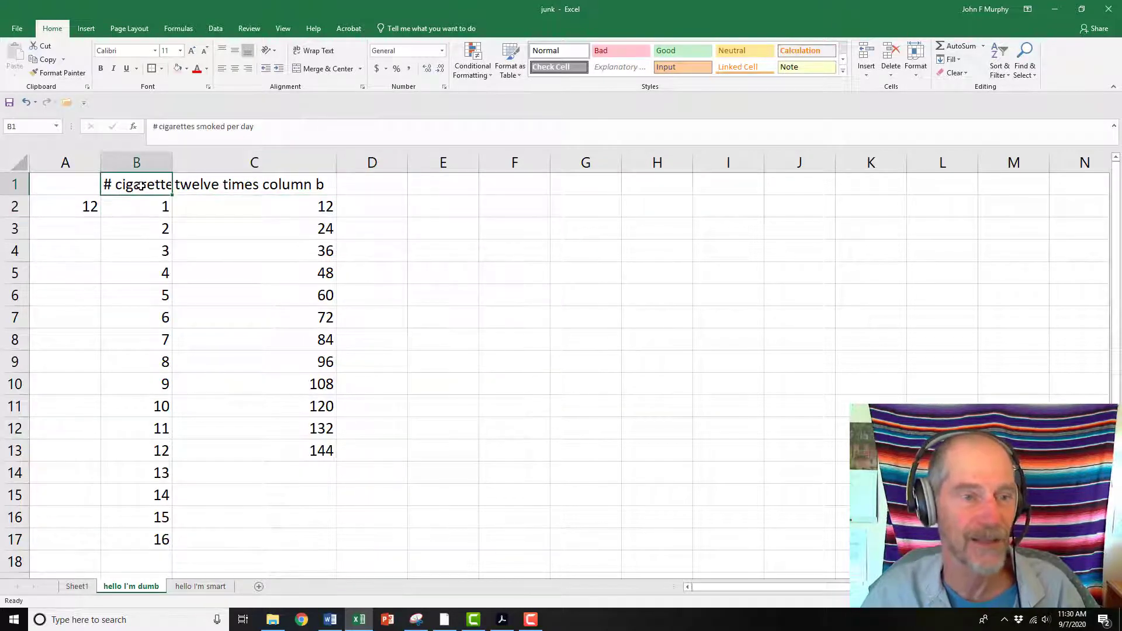
drag(173, 162, 222, 168)
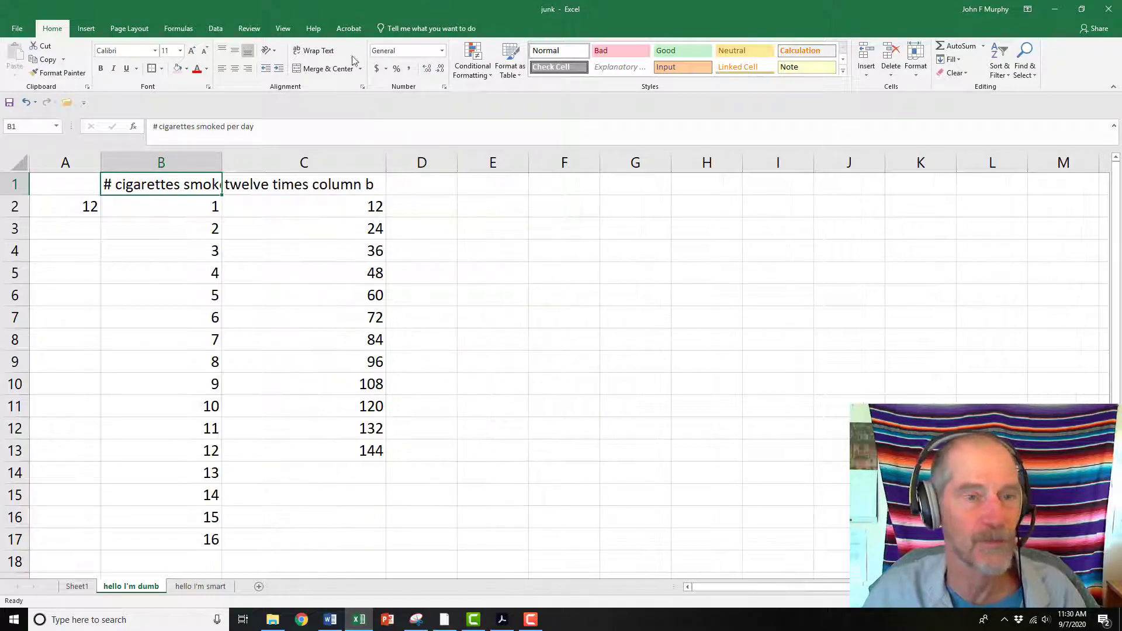
click(314, 51)
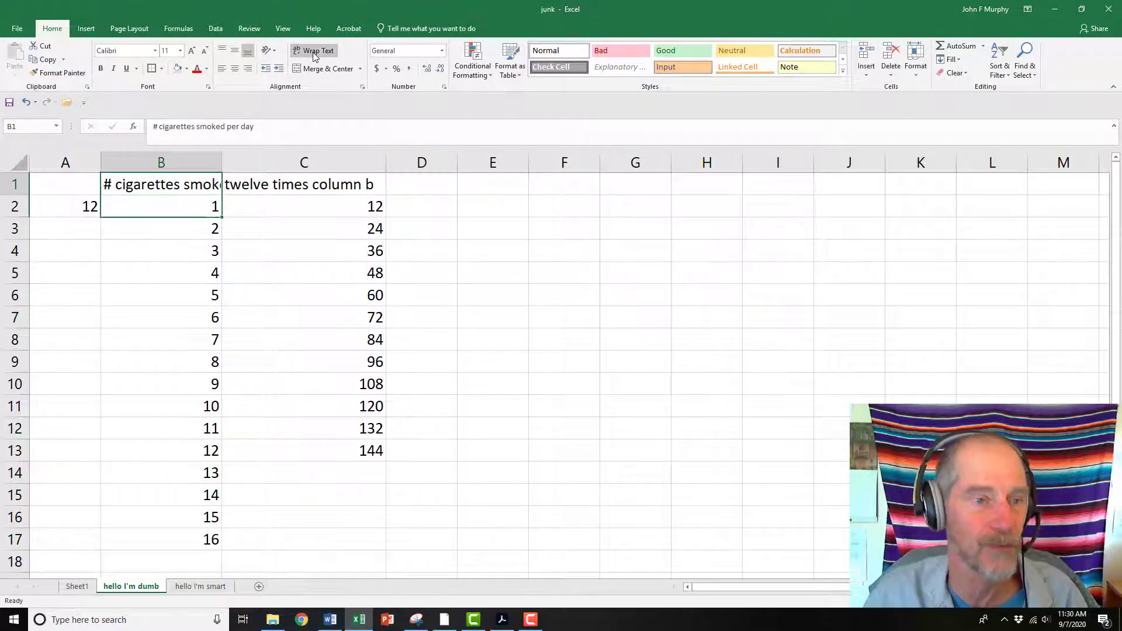
Replace C1's header with 'cancer rate' and narrow column C slightly
click(261, 206)
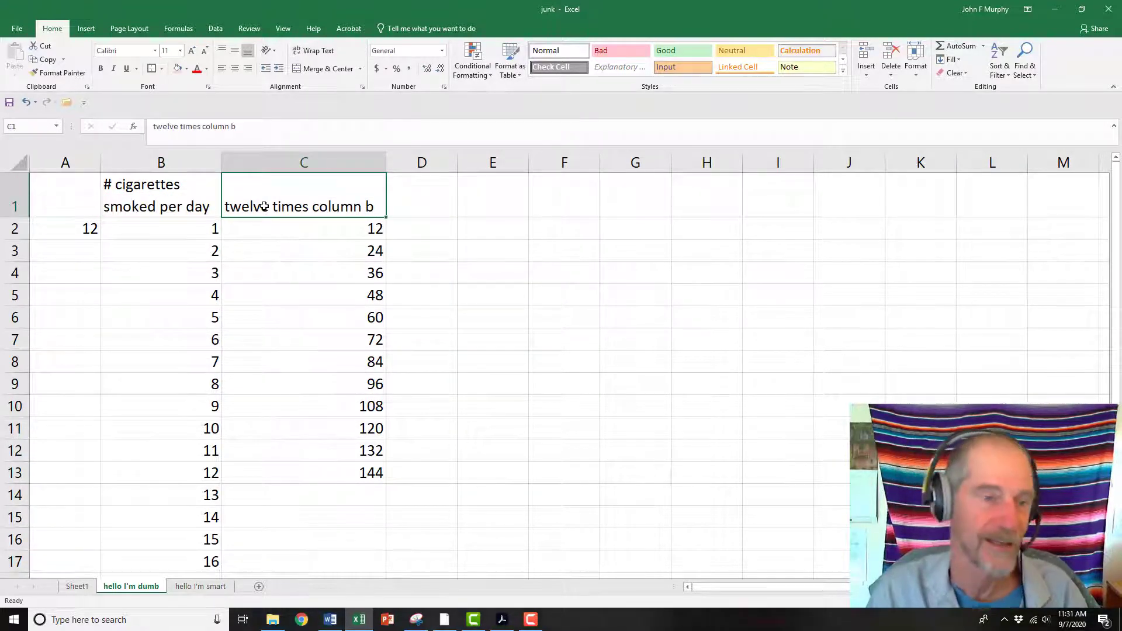
text(cancer rate)
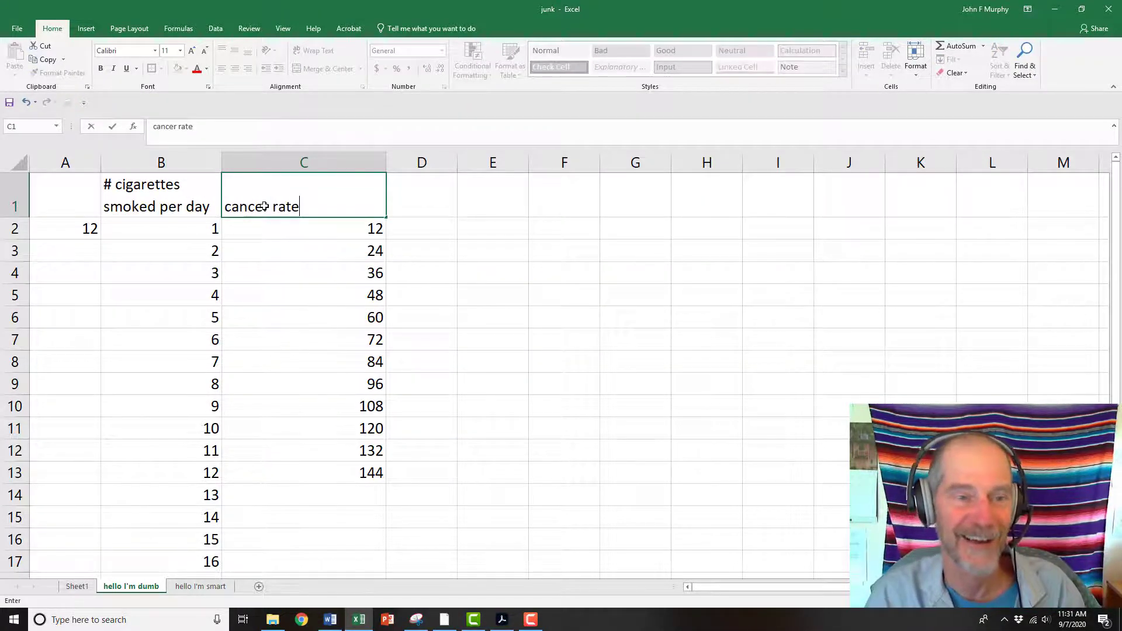
key(Return)
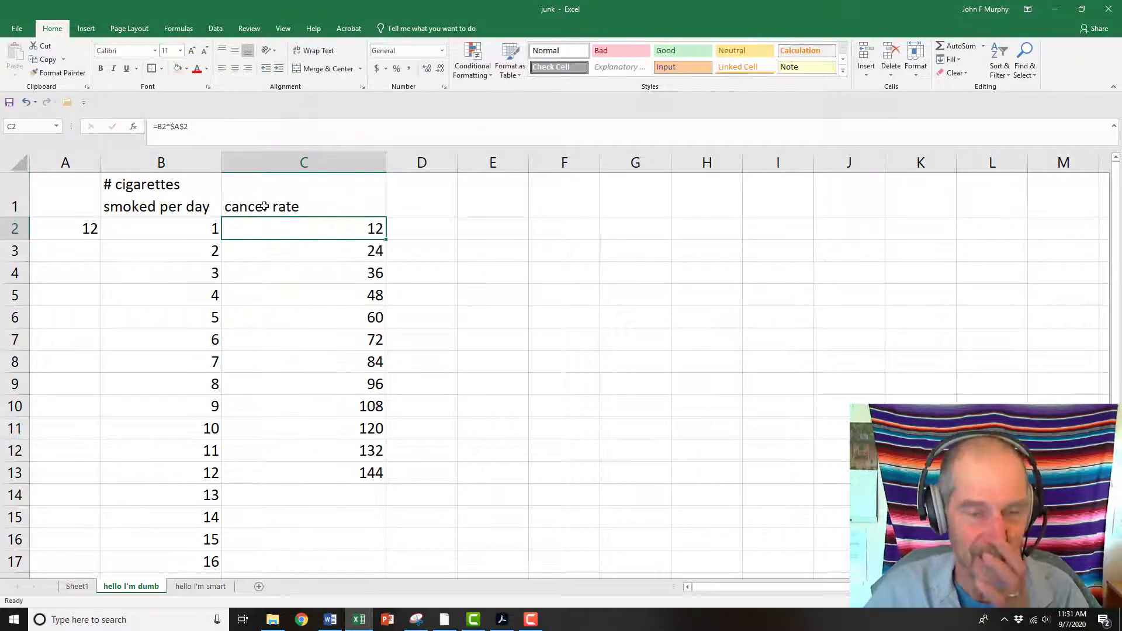
drag(387, 162, 331, 167)
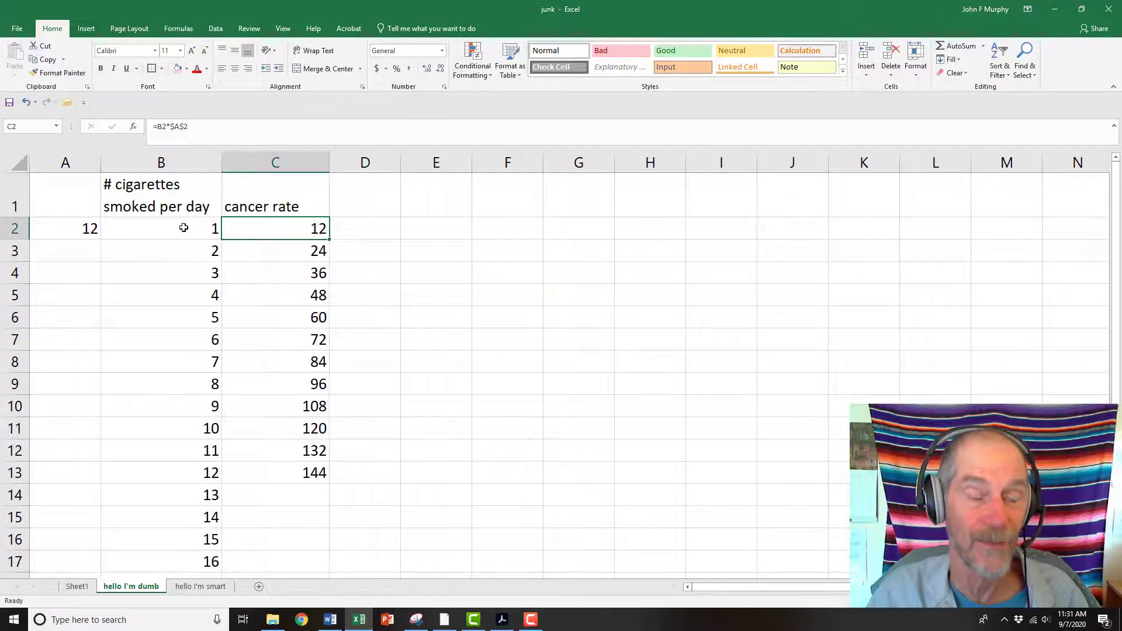
drag(183, 206, 274, 475)
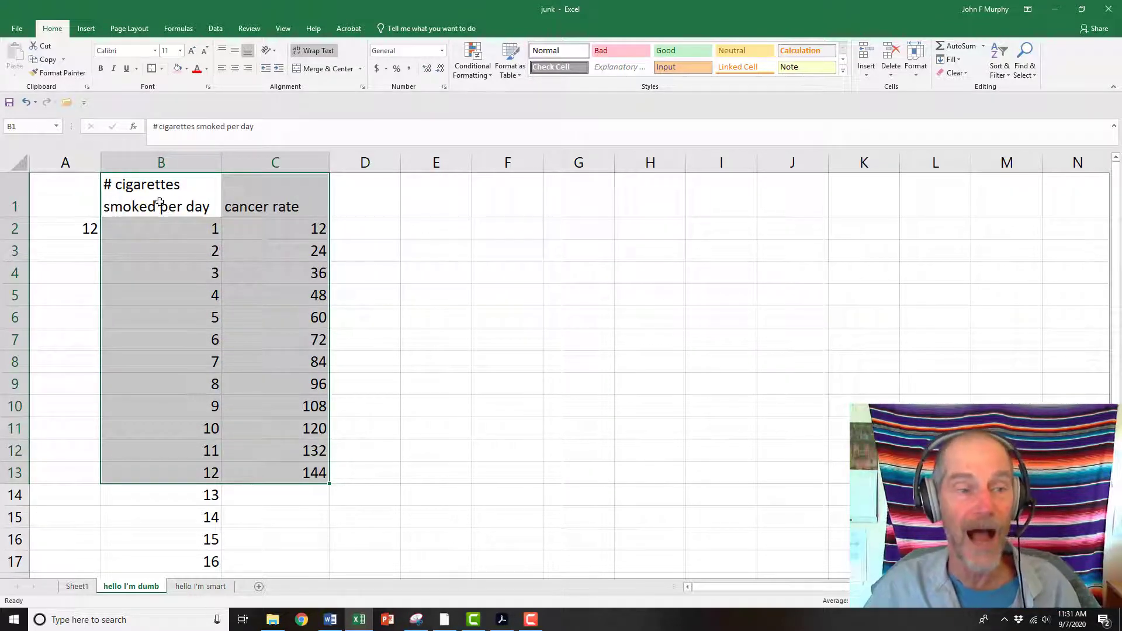
click(80, 30)
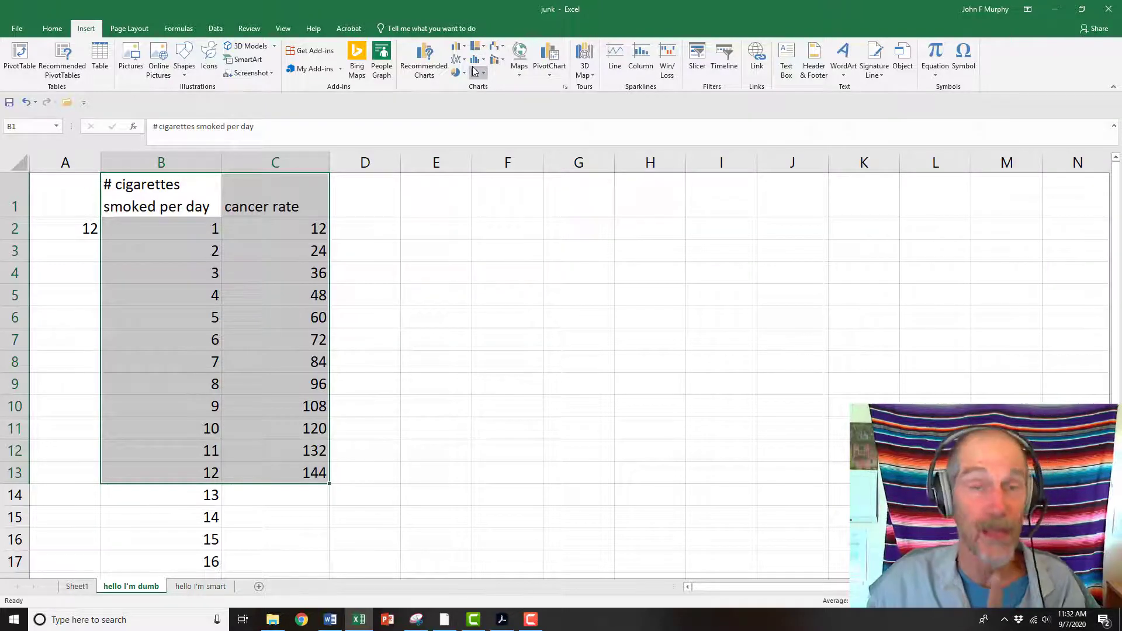
click(531, 298)
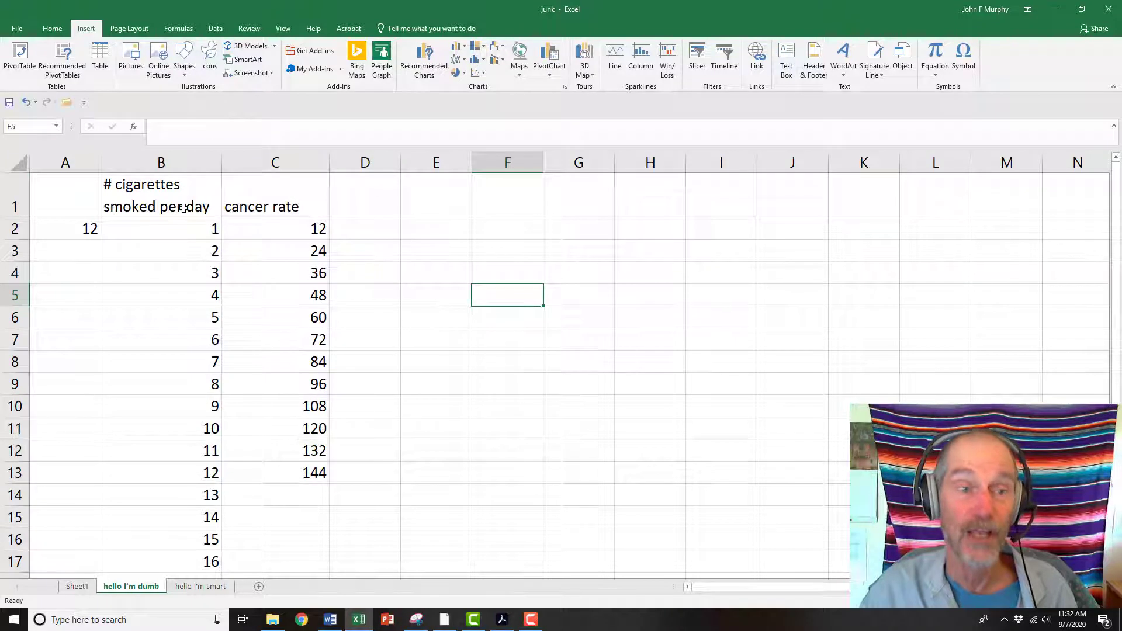
drag(188, 211, 255, 479)
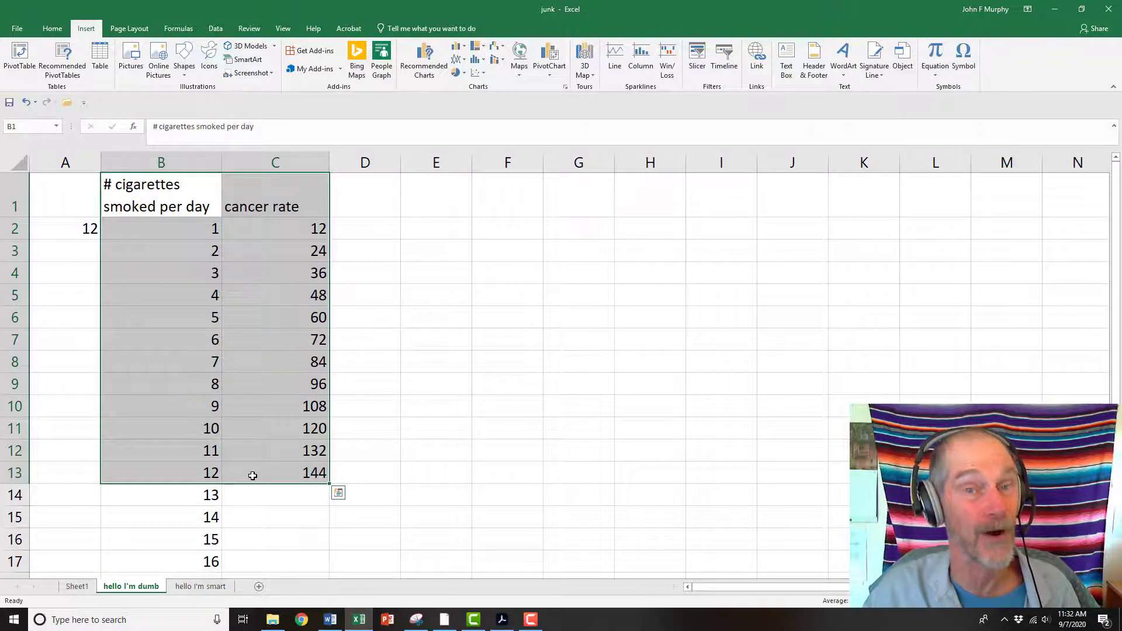
click(437, 332)
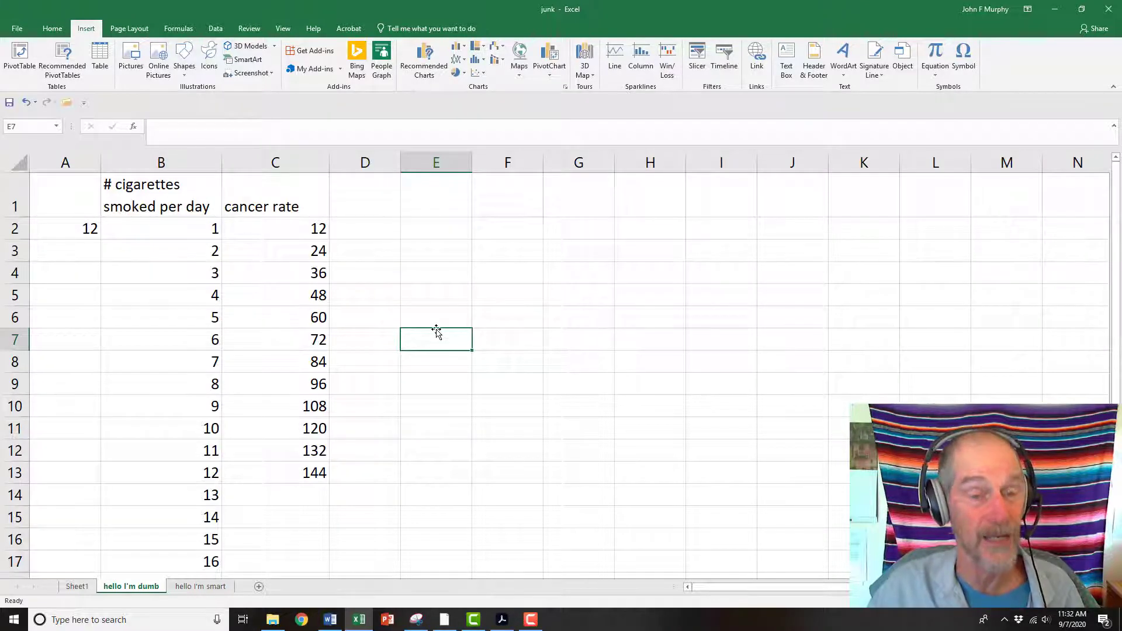
Insert an empty scatter chart from an empty cell and move it beside the data
click(433, 225)
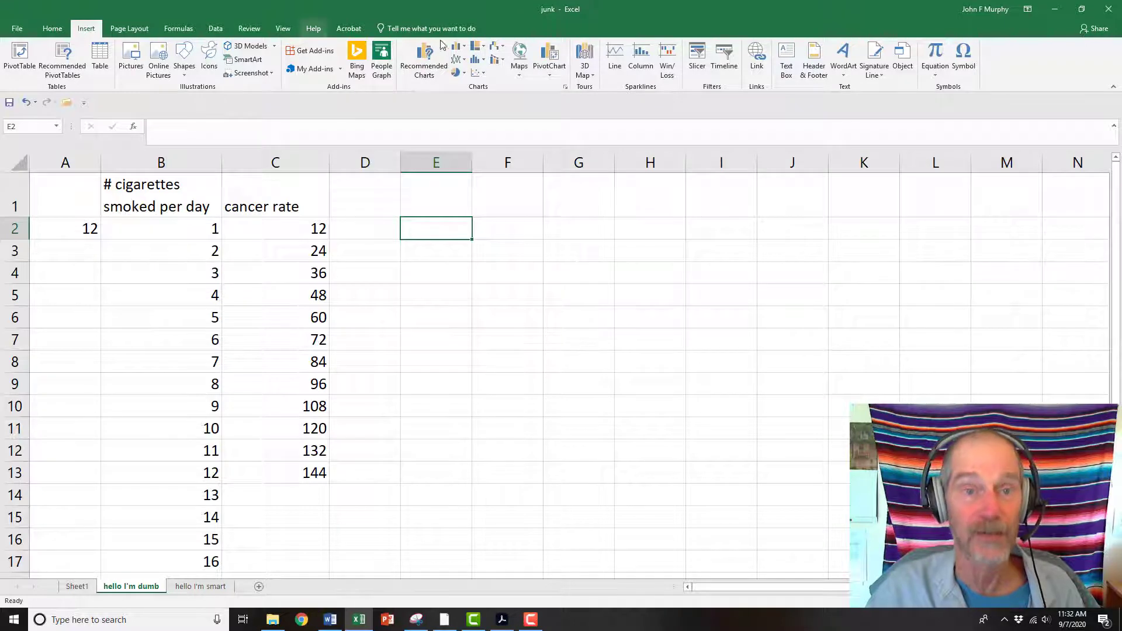
click(476, 73)
click(484, 107)
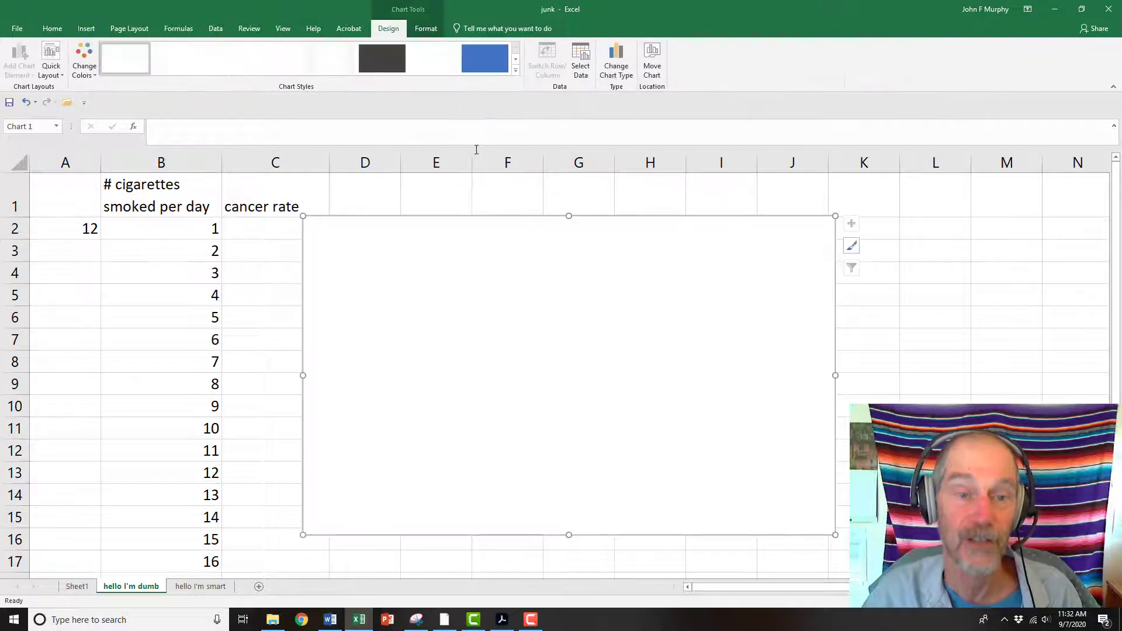
drag(466, 217, 518, 213)
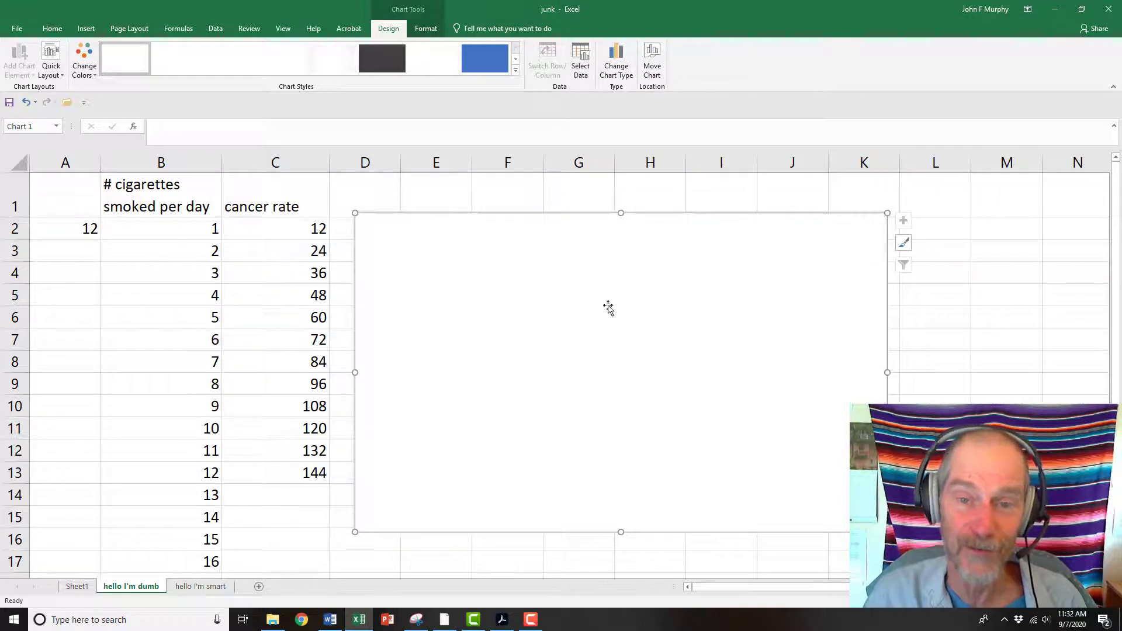
Add a chart series named alkdfljud with X values B2:B13 and Y values C2:C13
click(588, 70)
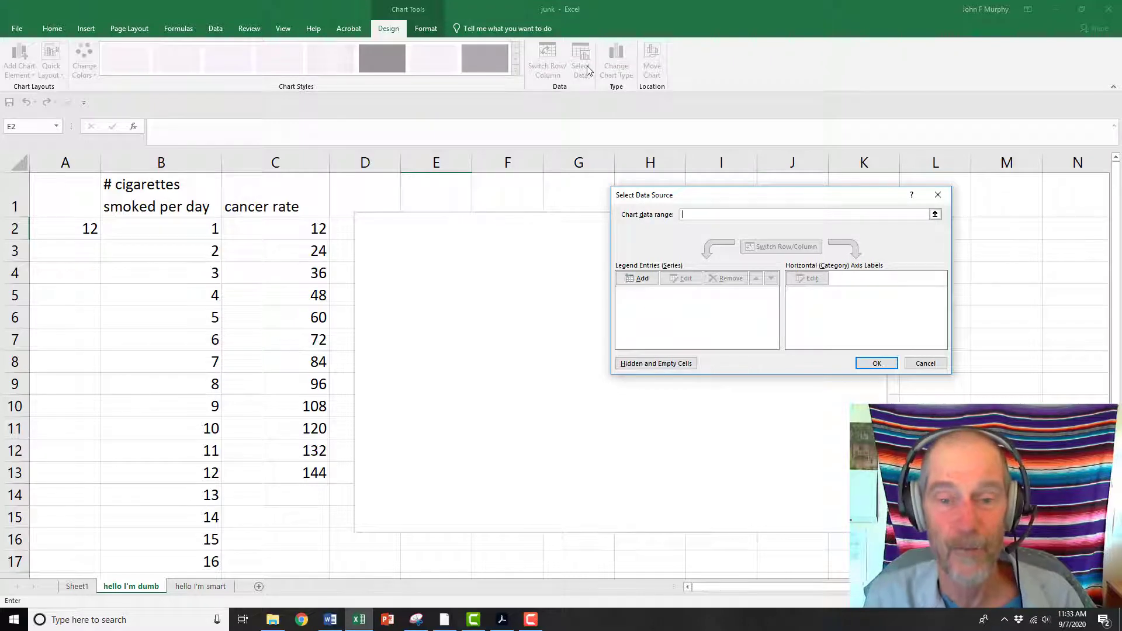
click(638, 280)
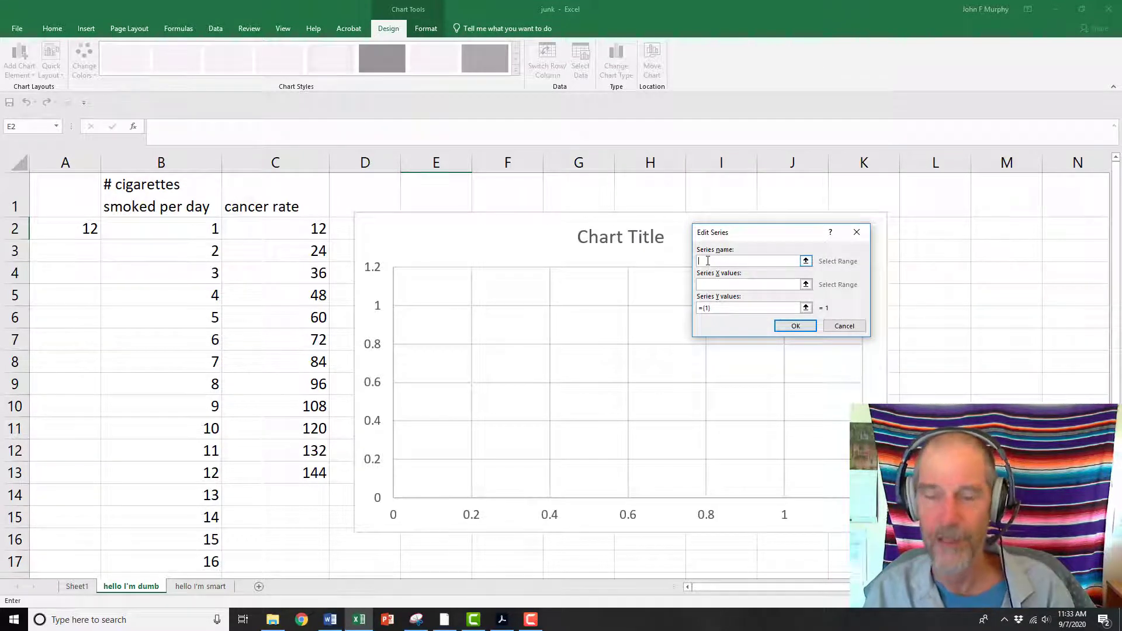
text(alkdfljud)
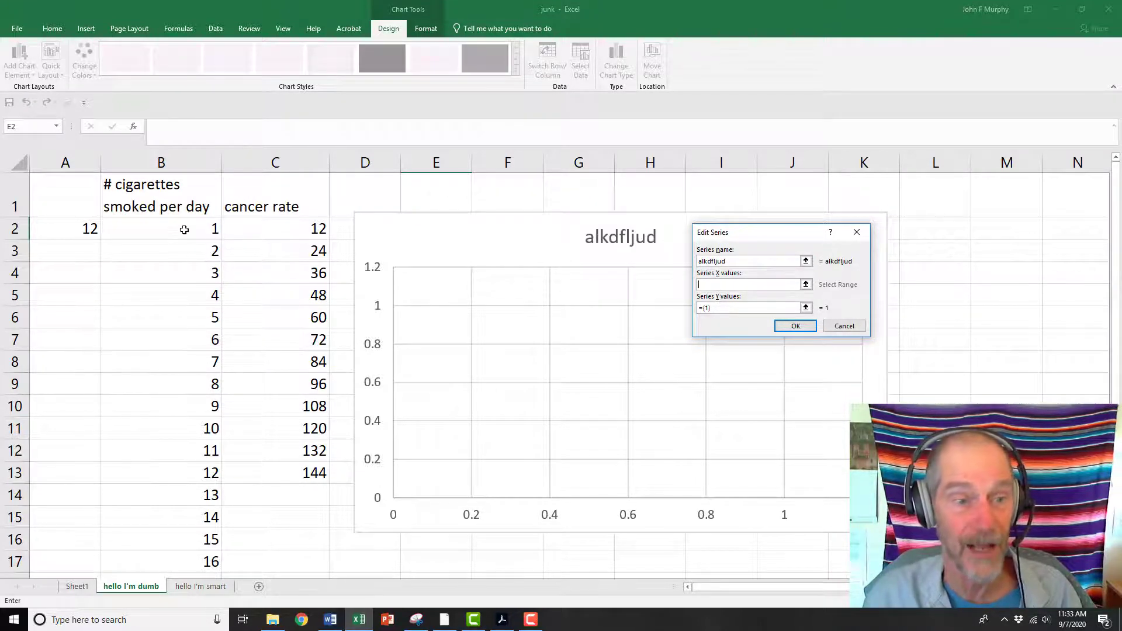
drag(181, 227, 188, 471)
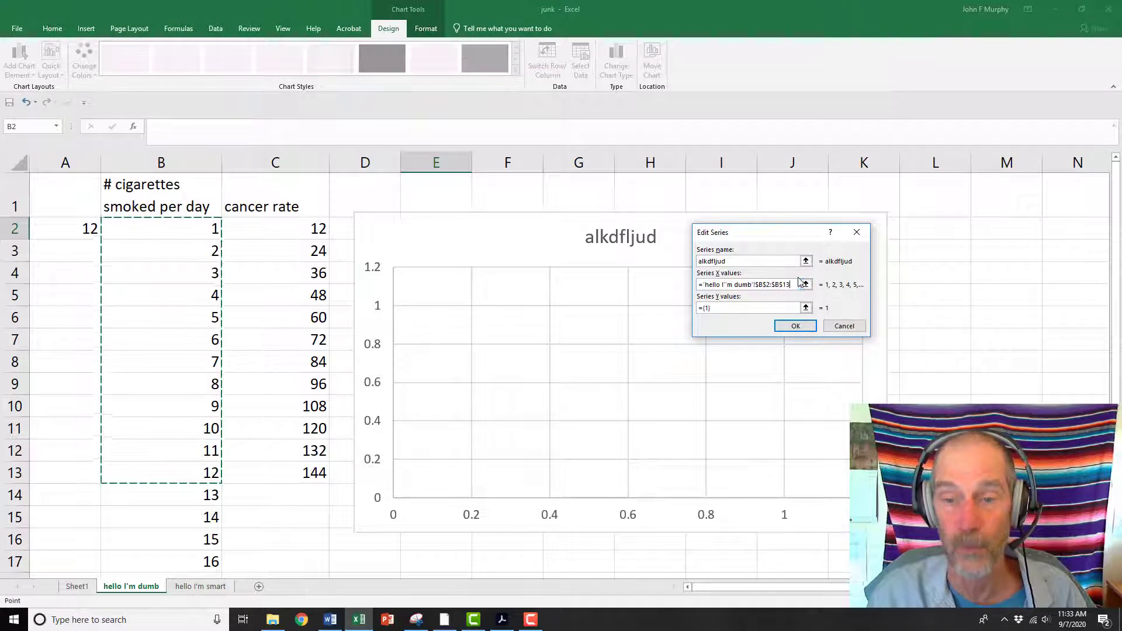
click(707, 308)
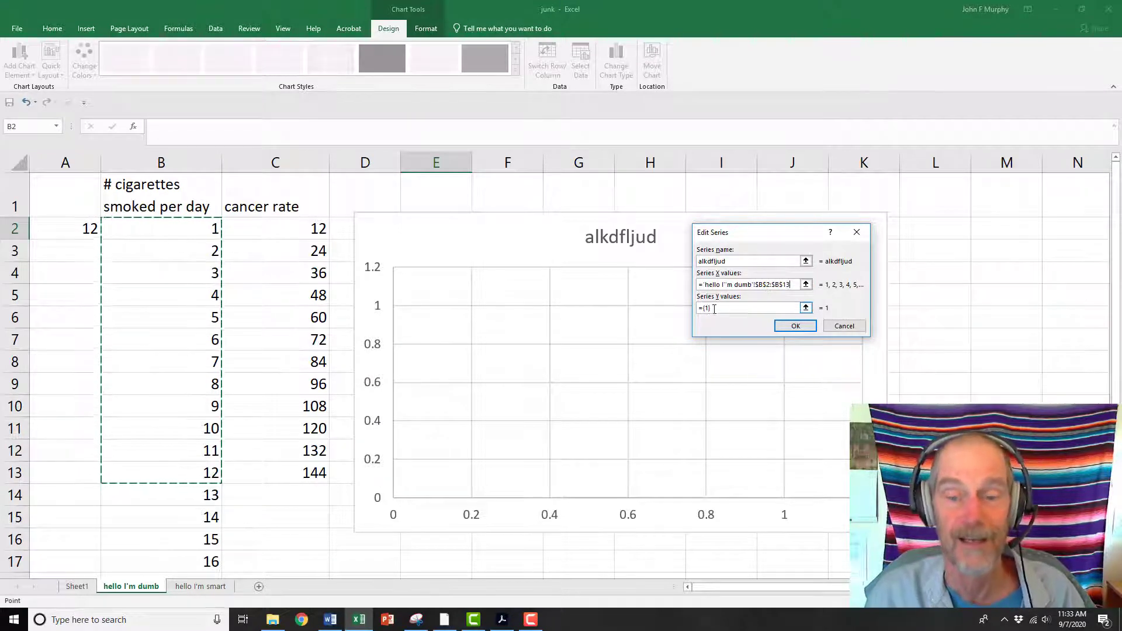
drag(718, 308, 696, 310)
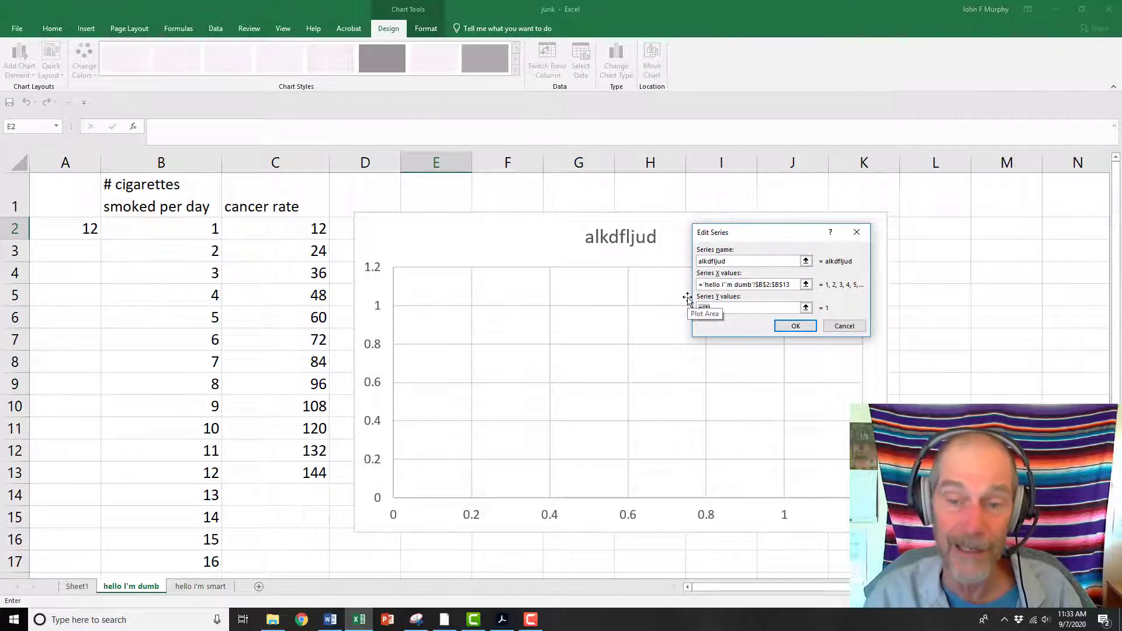
key(BackSpace)
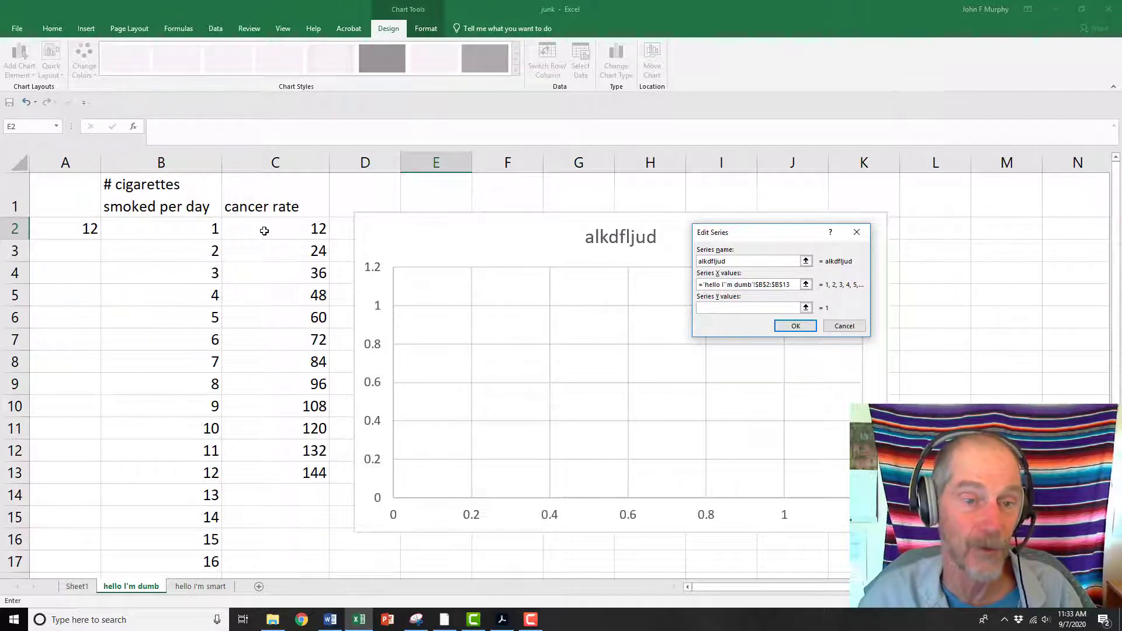
drag(264, 228, 286, 471)
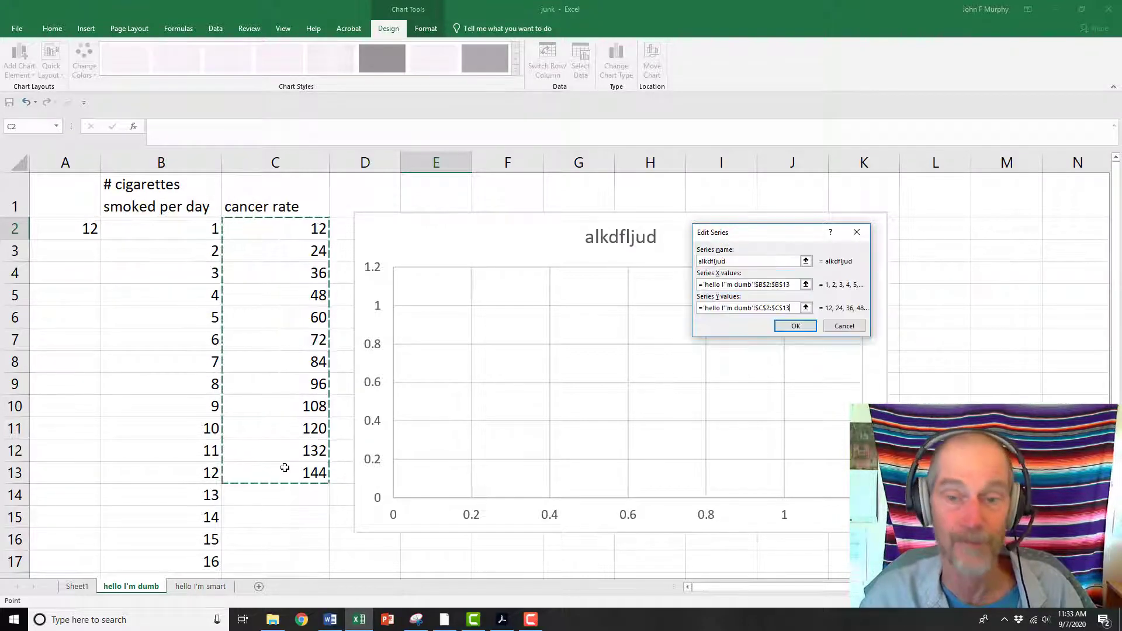
click(792, 326)
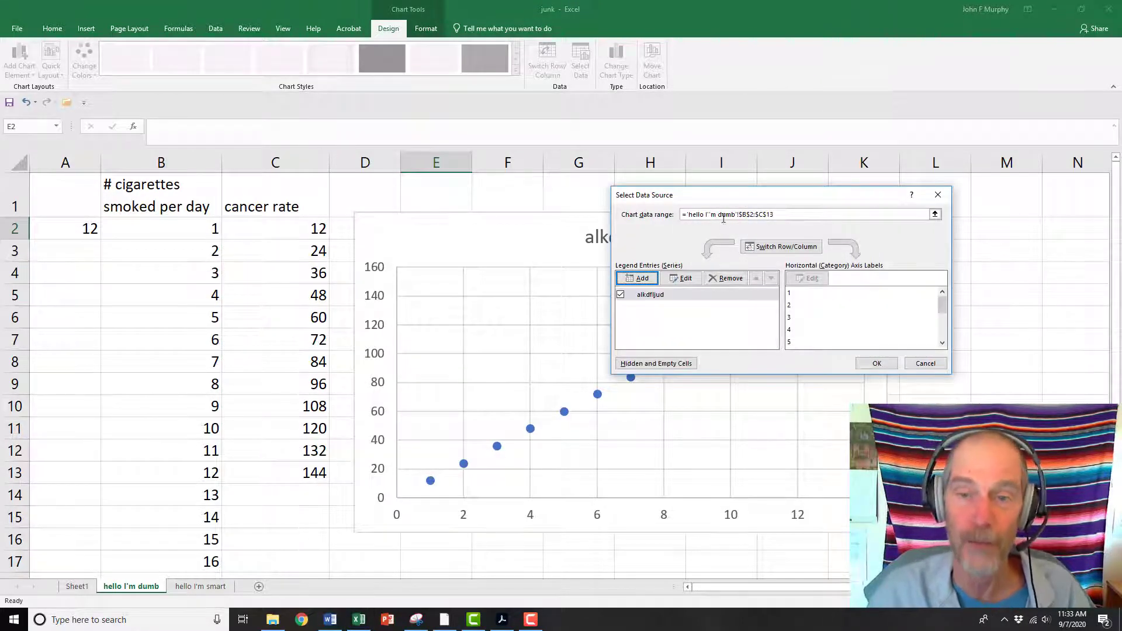
drag(731, 197, 809, 114)
click(955, 279)
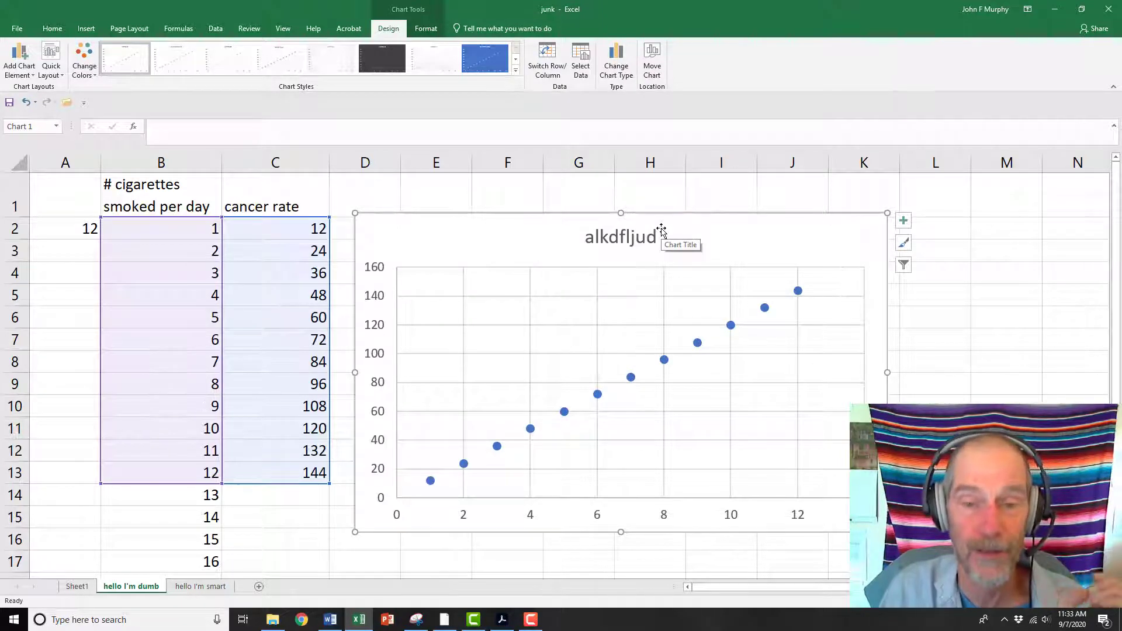
Move the chart slightly and retitle it 'Swedish language title'
drag(585, 205, 647, 187)
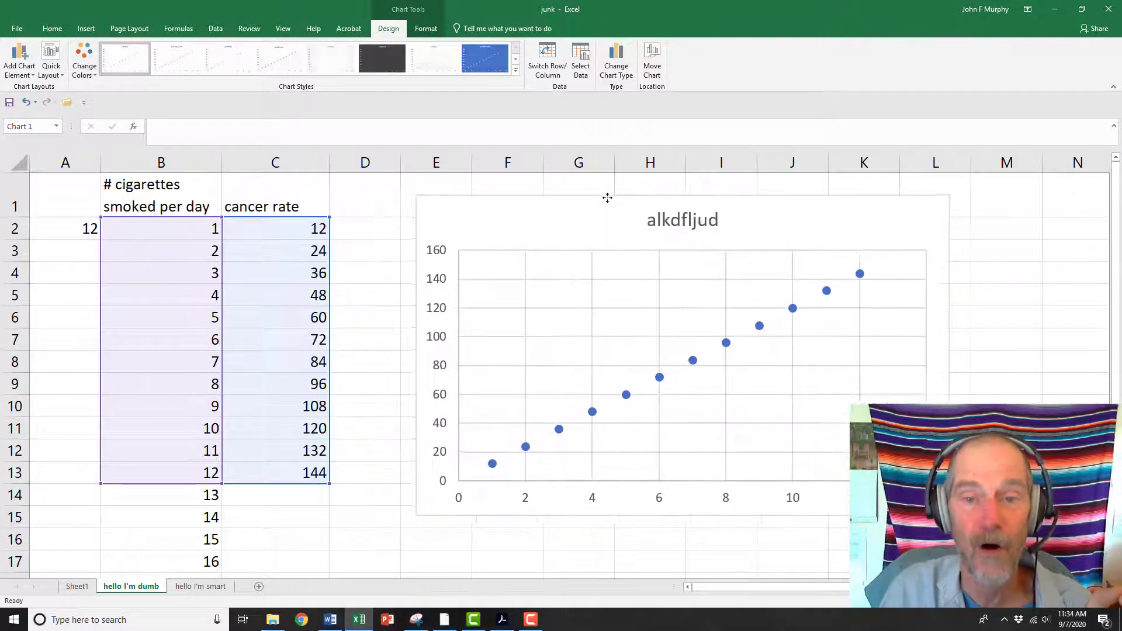
click(678, 218)
double_click(678, 217)
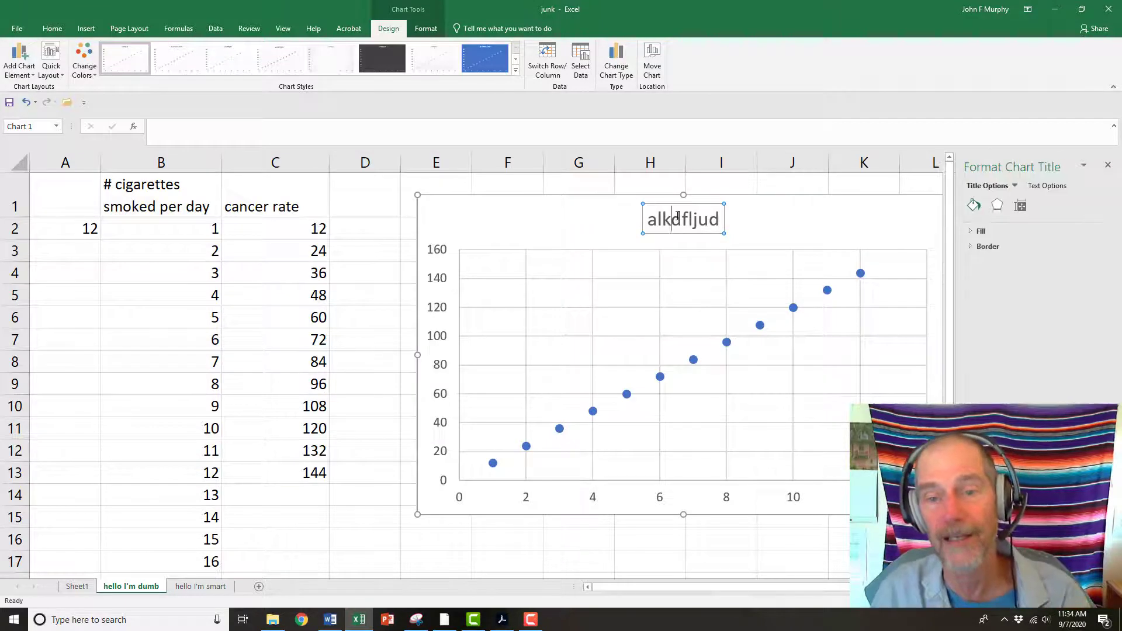
double_click(678, 218)
text(Swe)
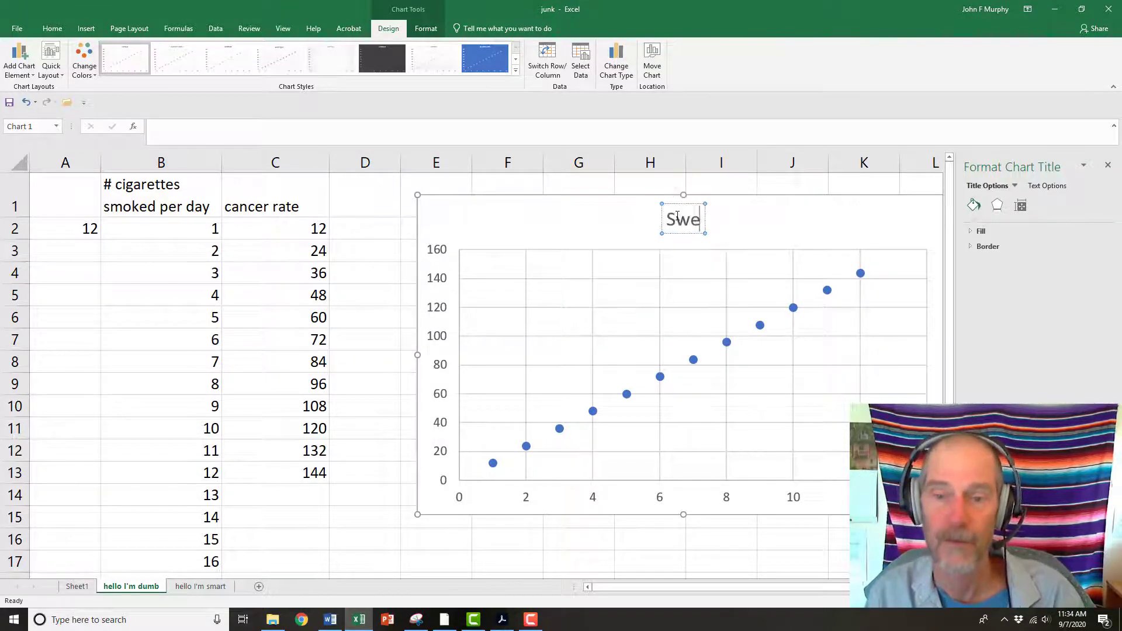
text(dish langu)
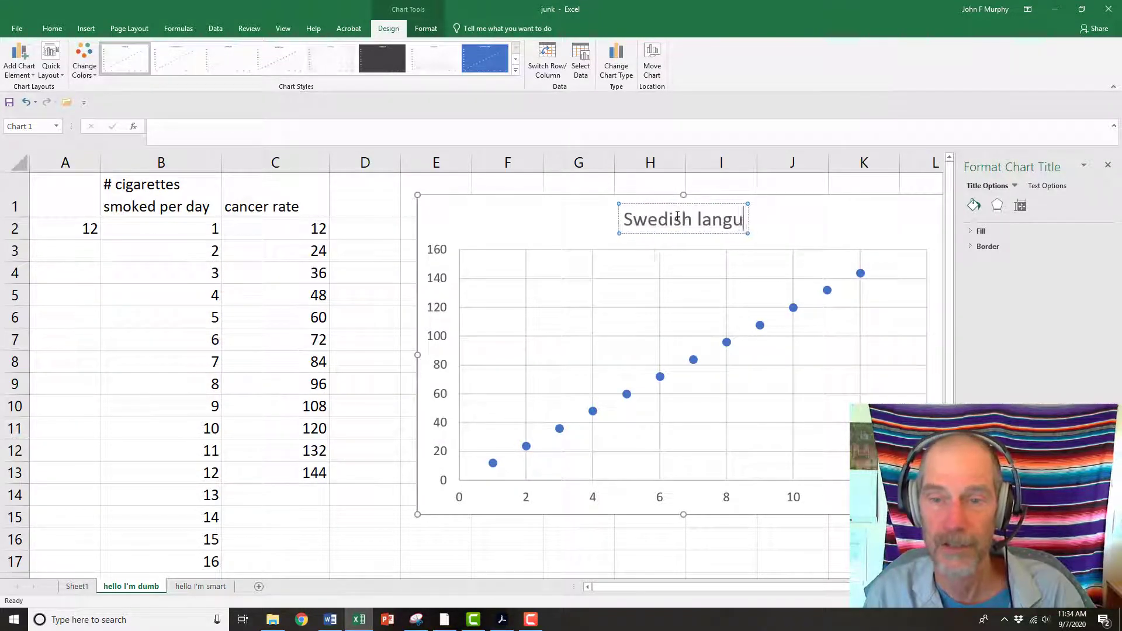
text(age title)
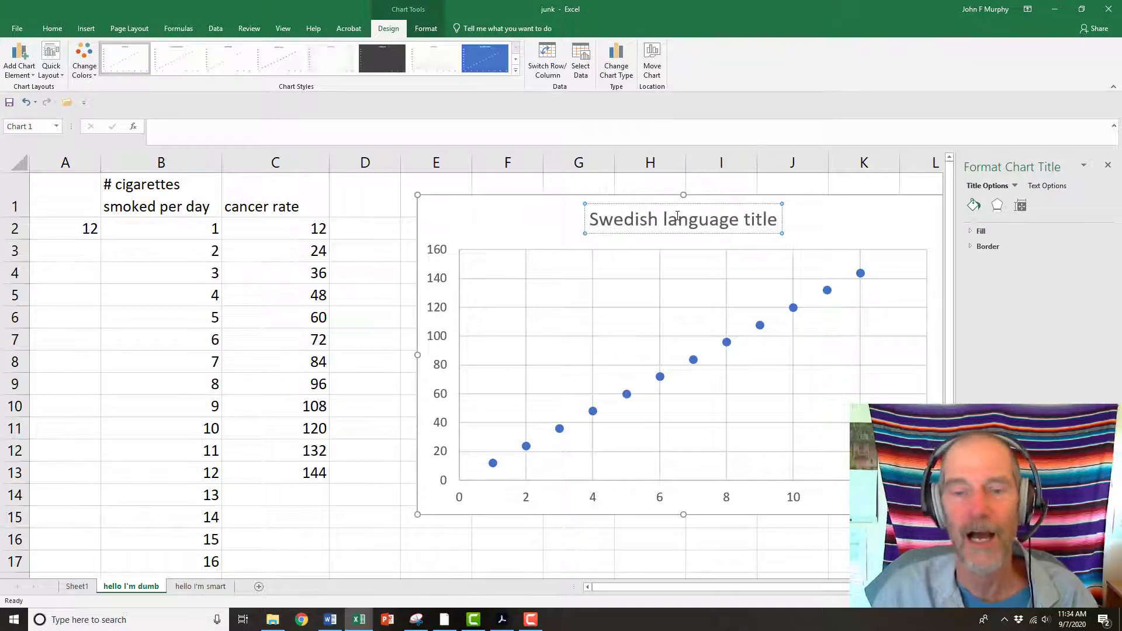
click(522, 215)
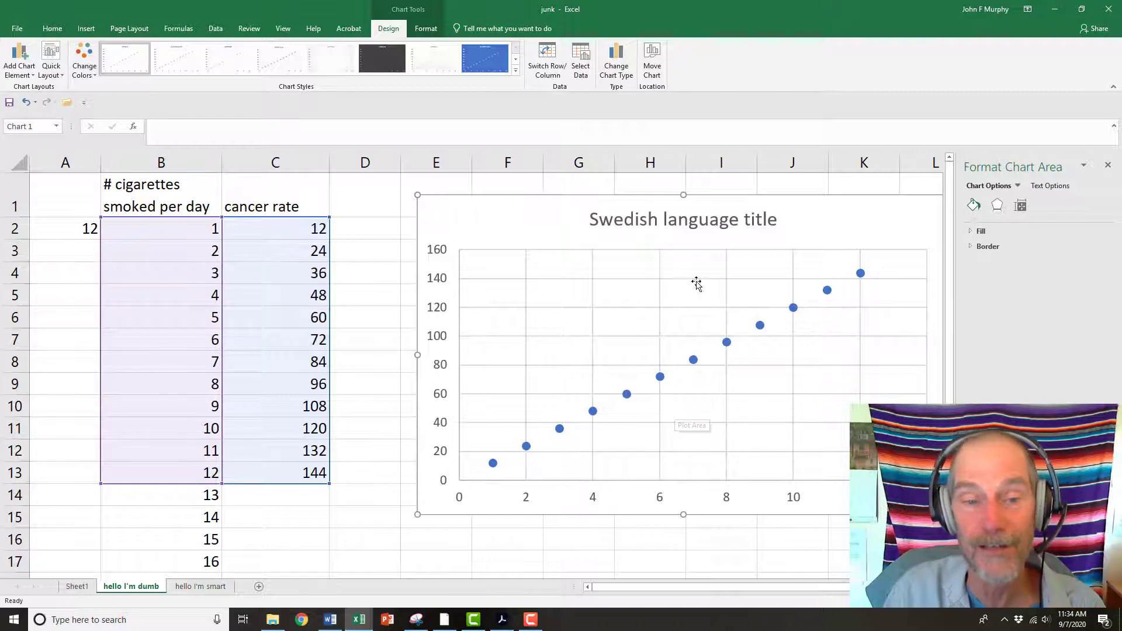
Overwrite the cancer rates in C8 and C12 with 104 and 139
click(282, 366)
text(10)
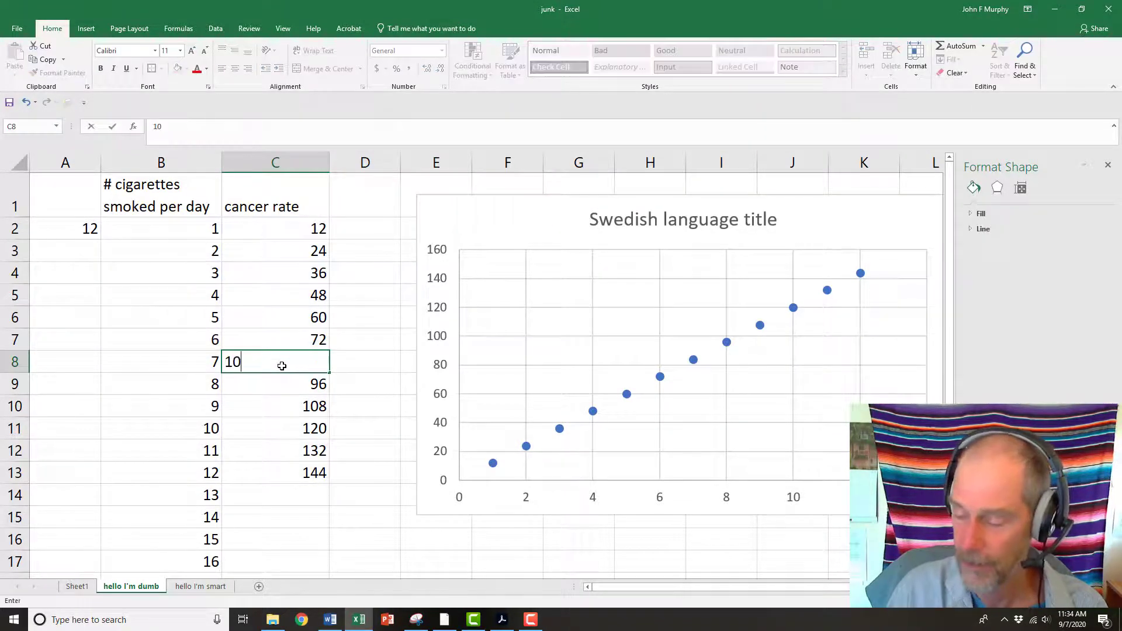
text(4)
key(Return)
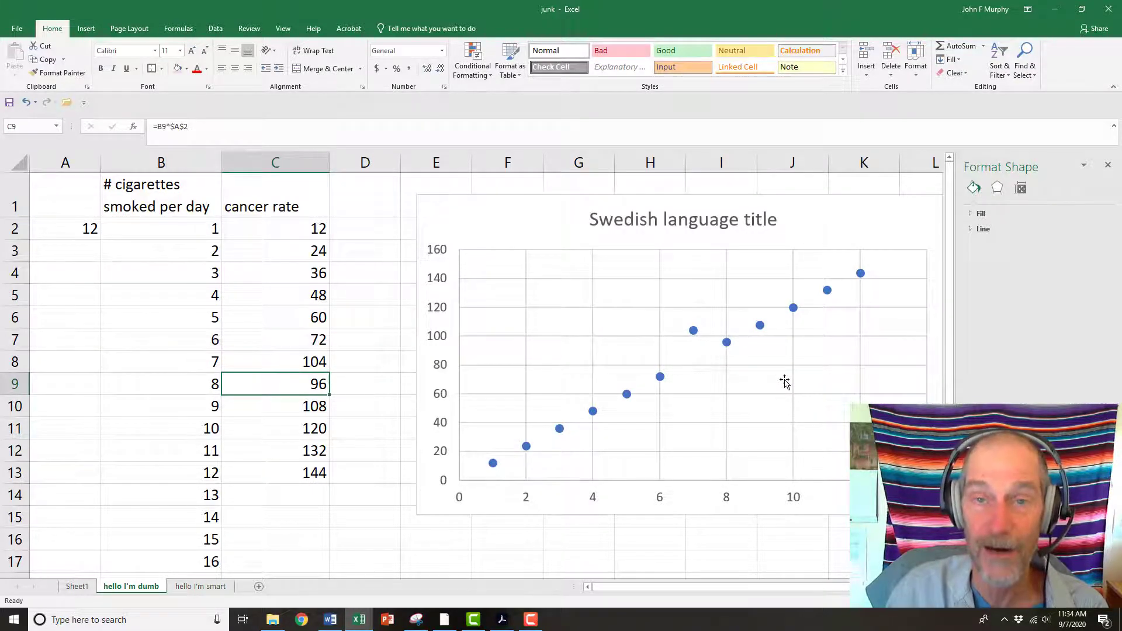
click(300, 450)
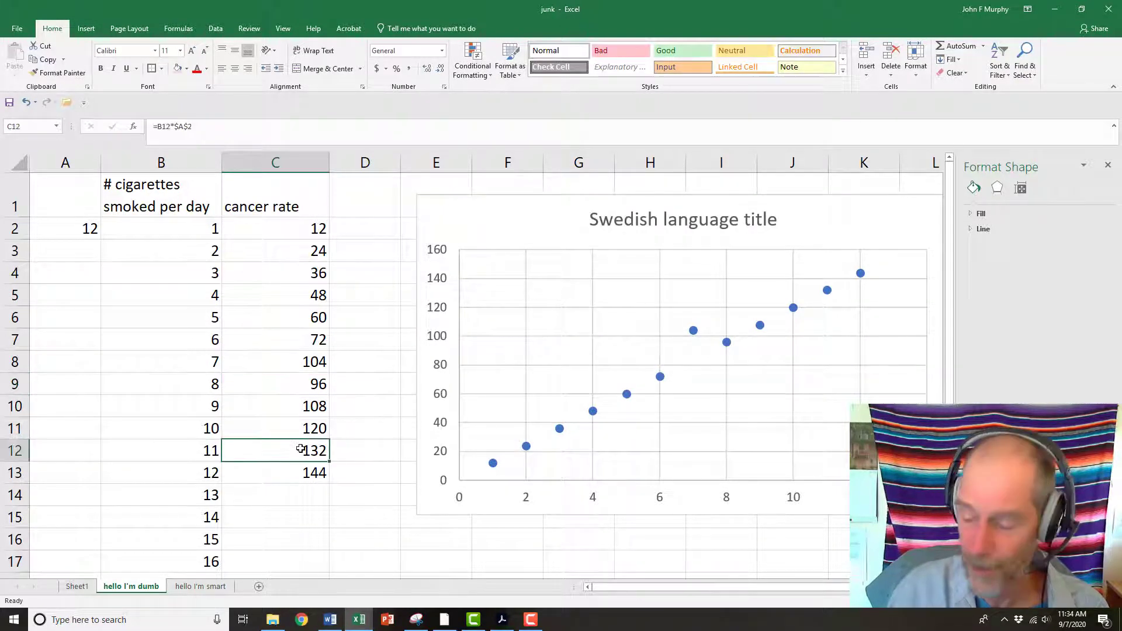
text(139)
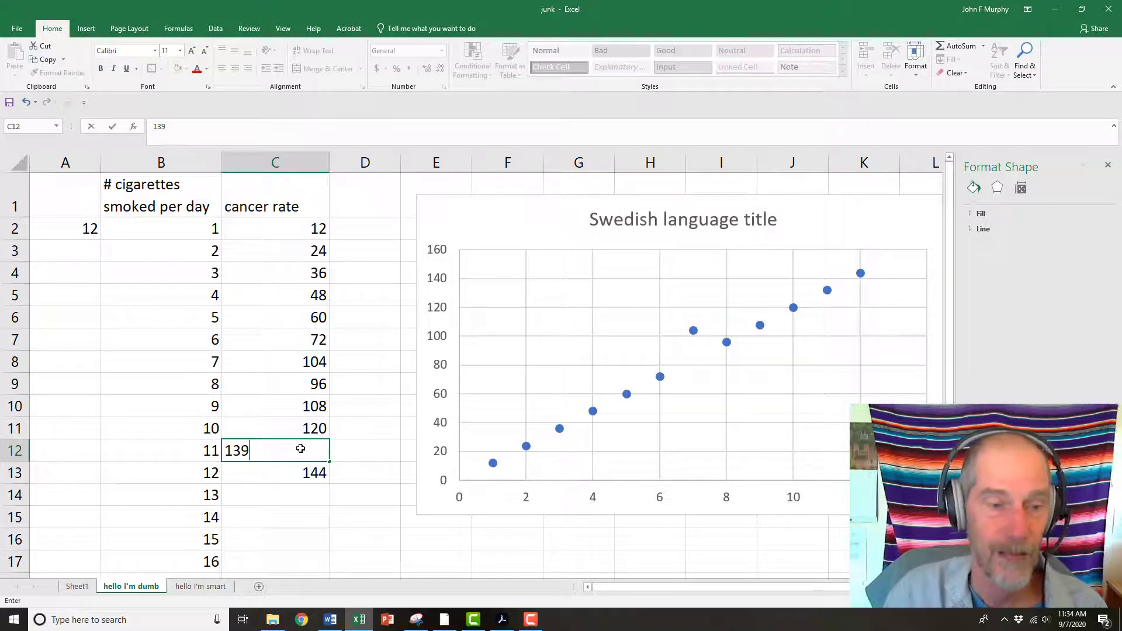
Overwrite the cancer rates in C6 and C3 with 50 and 20
click(306, 321)
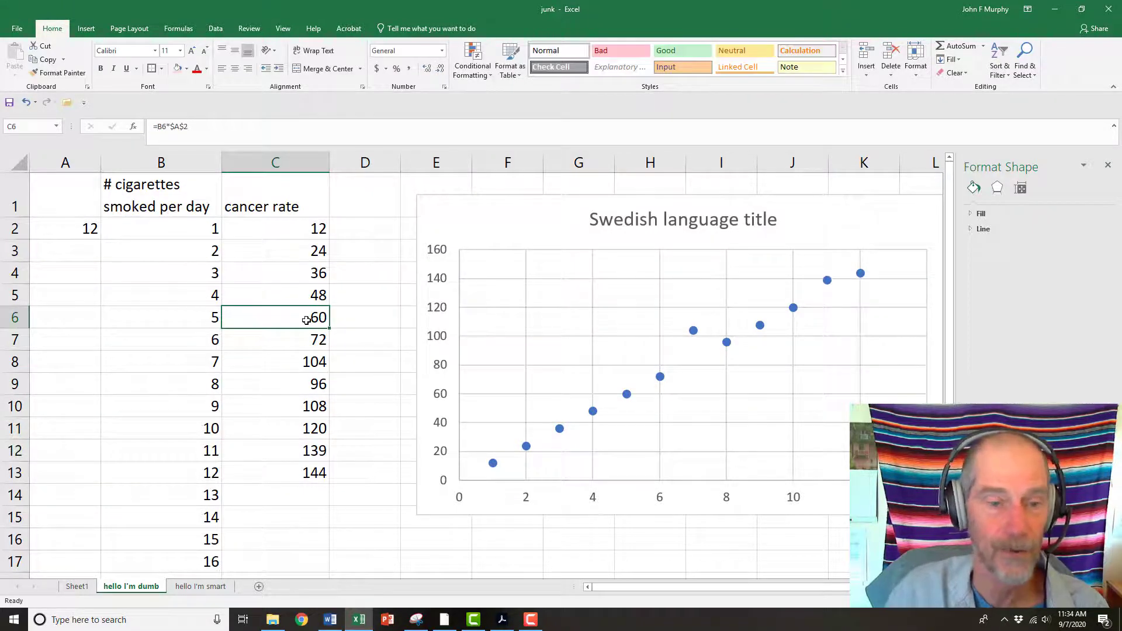
text(50)
key(Return)
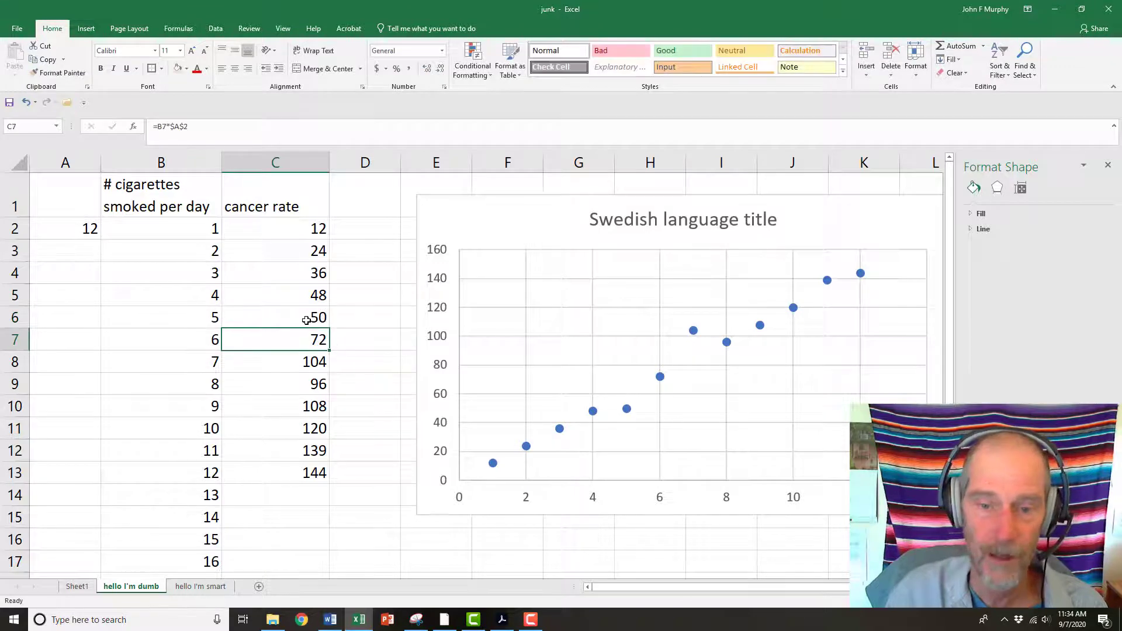
key(Up)
key(Up)
key(Up)
key(Up)
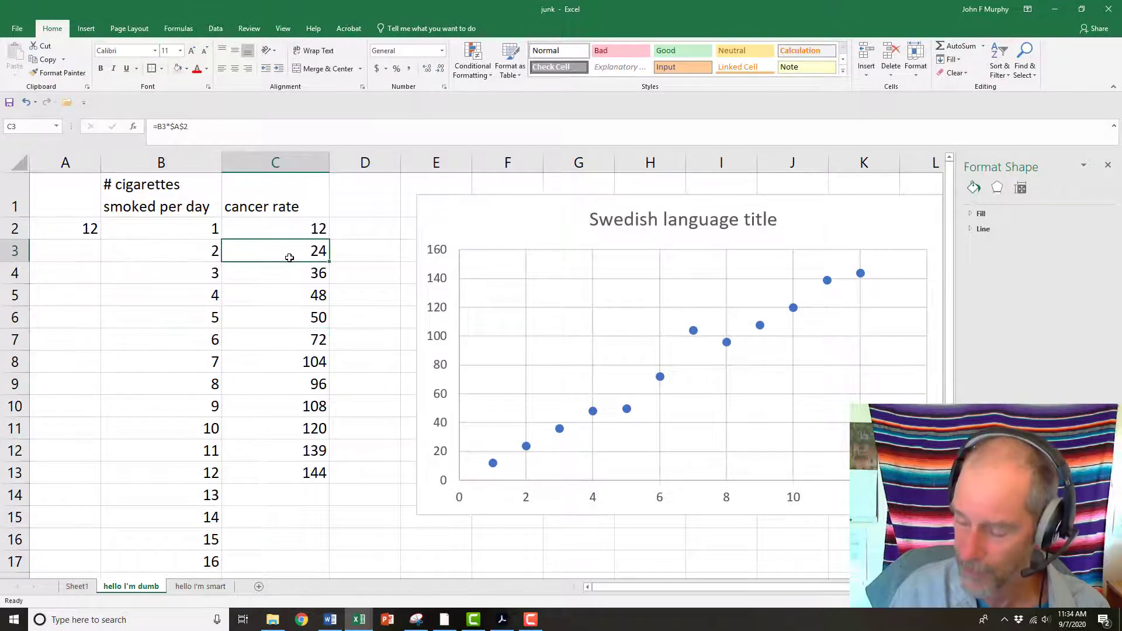
text(20)
key(Return)
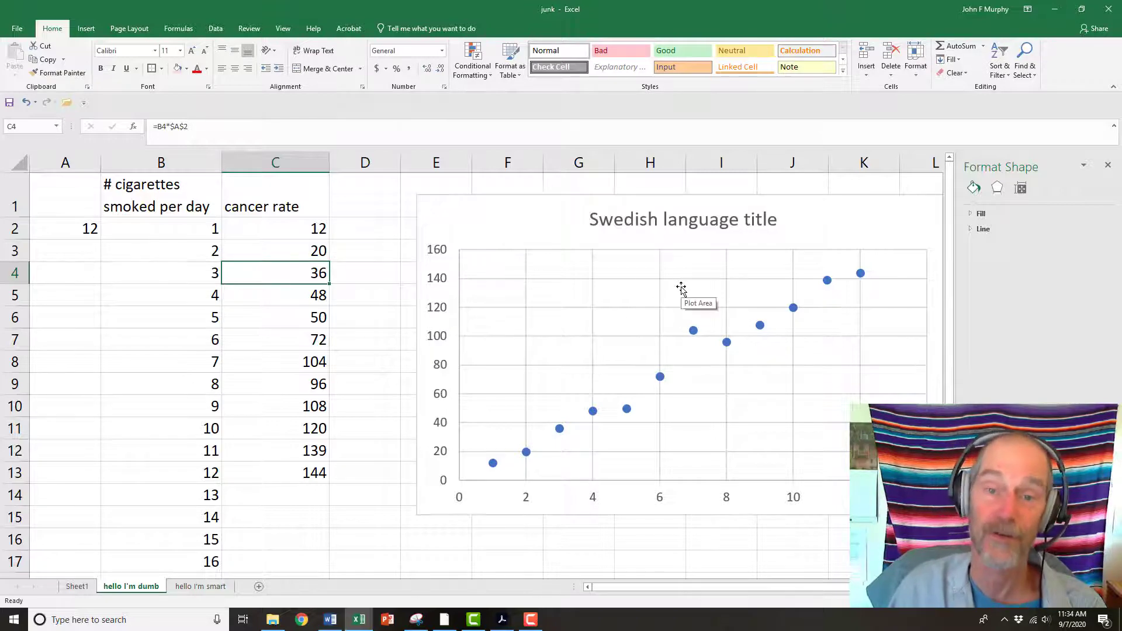
Move the chart slightly and open the chart's data source dialog, closing it without changes
drag(601, 195, 567, 206)
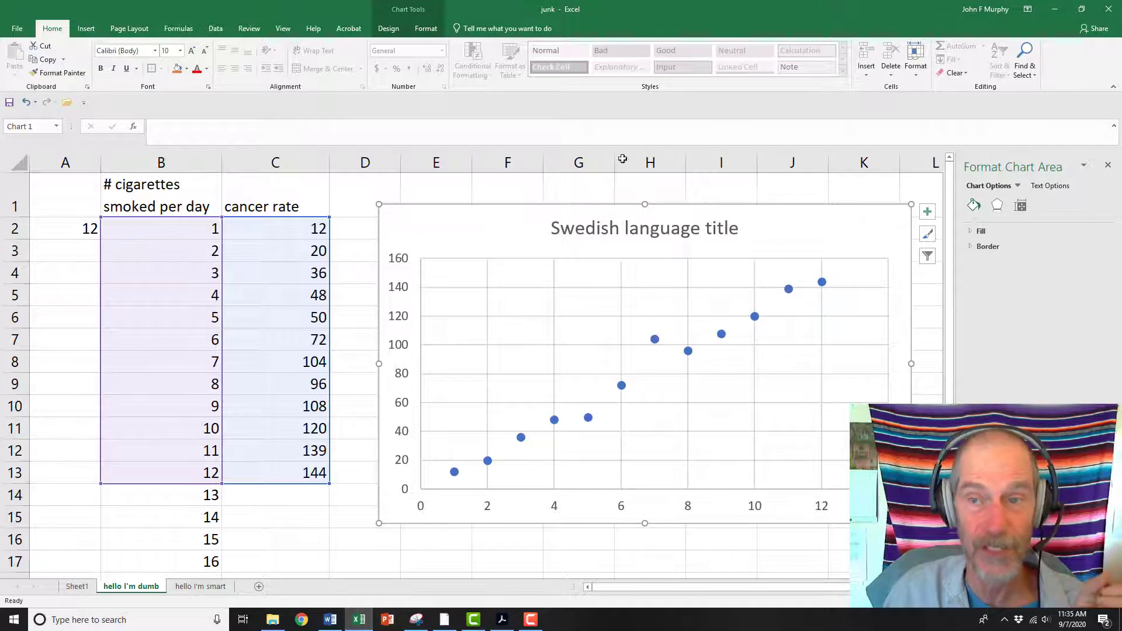
click(427, 29)
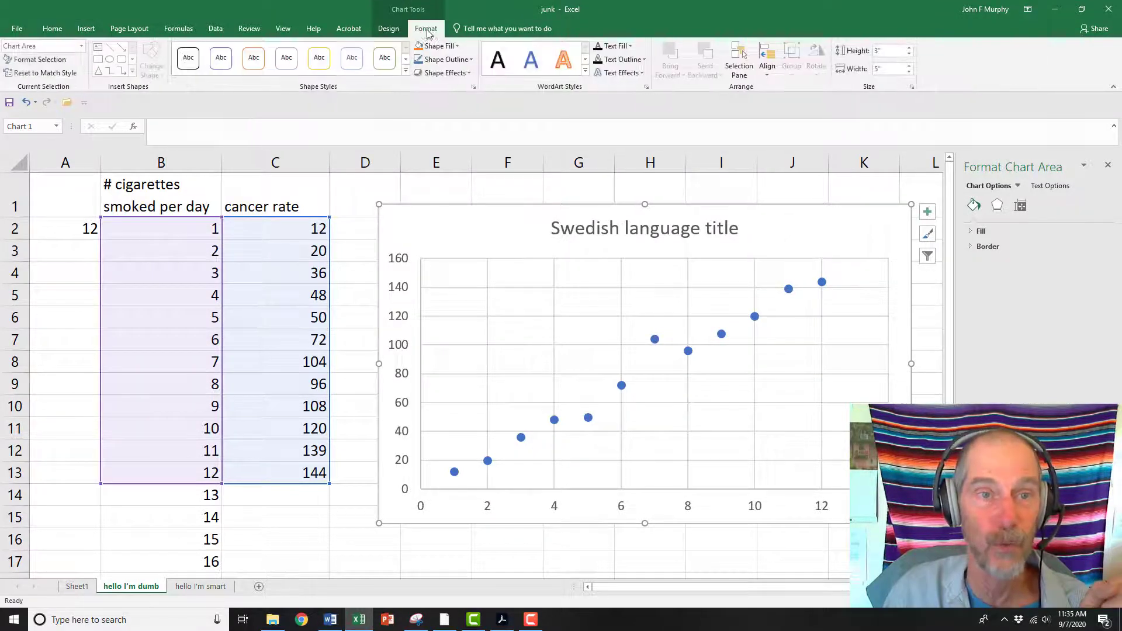
click(390, 30)
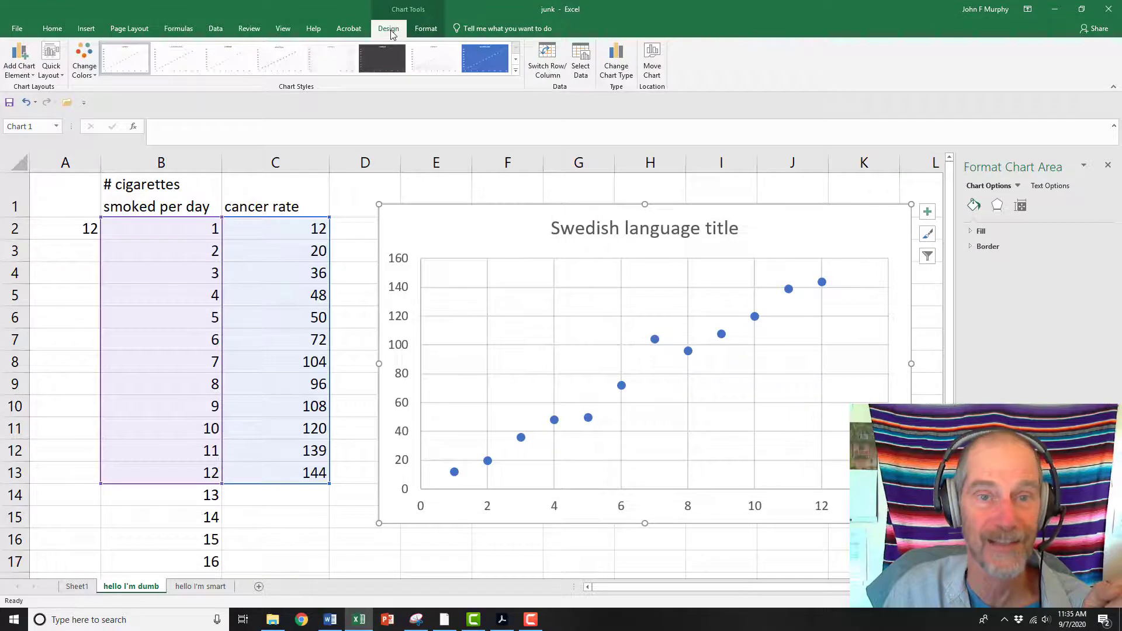
click(585, 59)
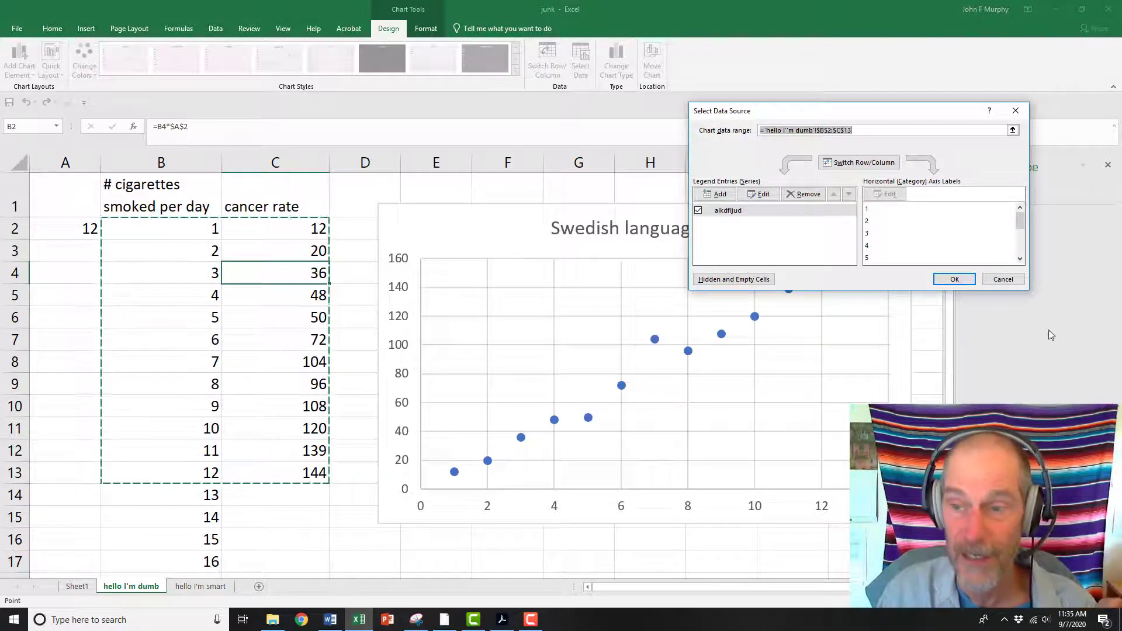
click(1017, 279)
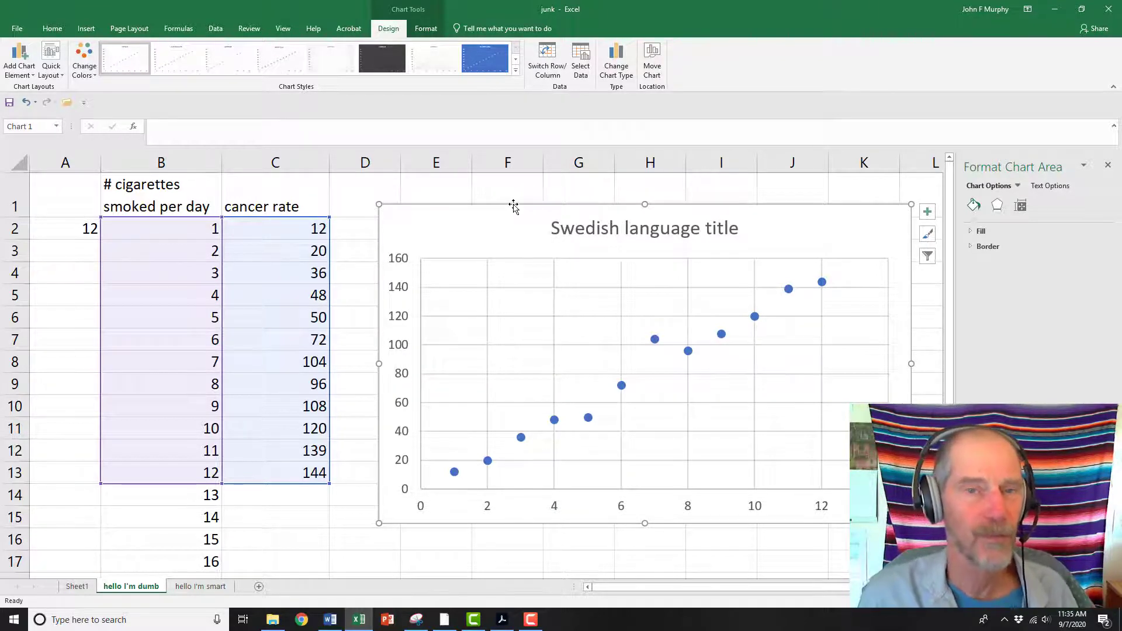
Reposition the chart up and left and browse the formatting options of the chart area, vertical axis and plot area
drag(513, 207, 476, 188)
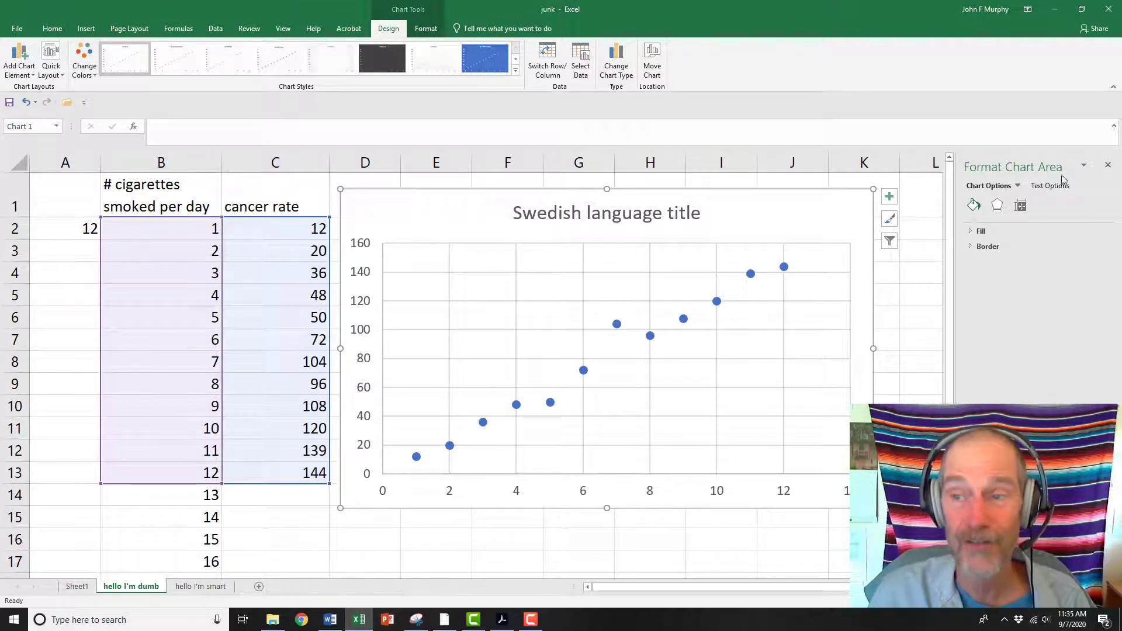
click(976, 232)
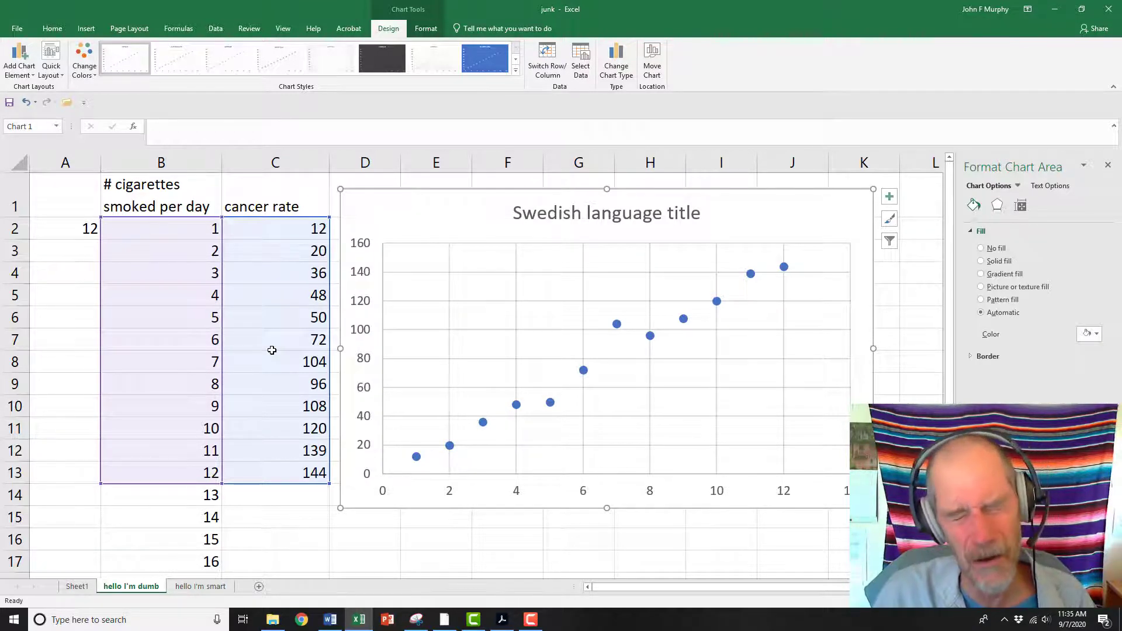
click(356, 330)
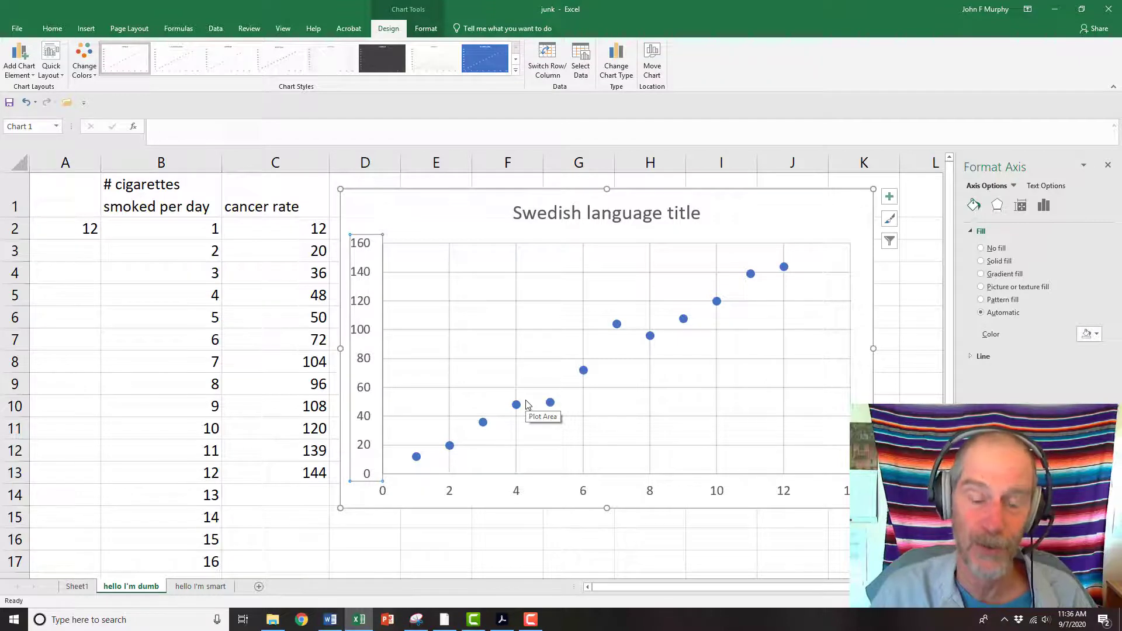
click(690, 349)
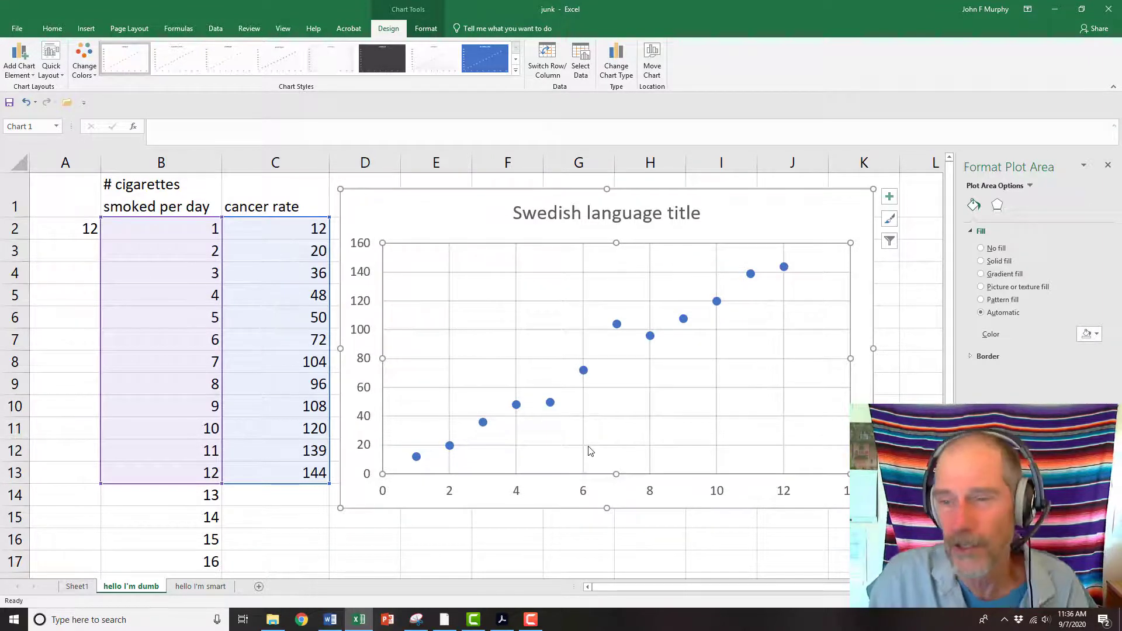
click(1108, 166)
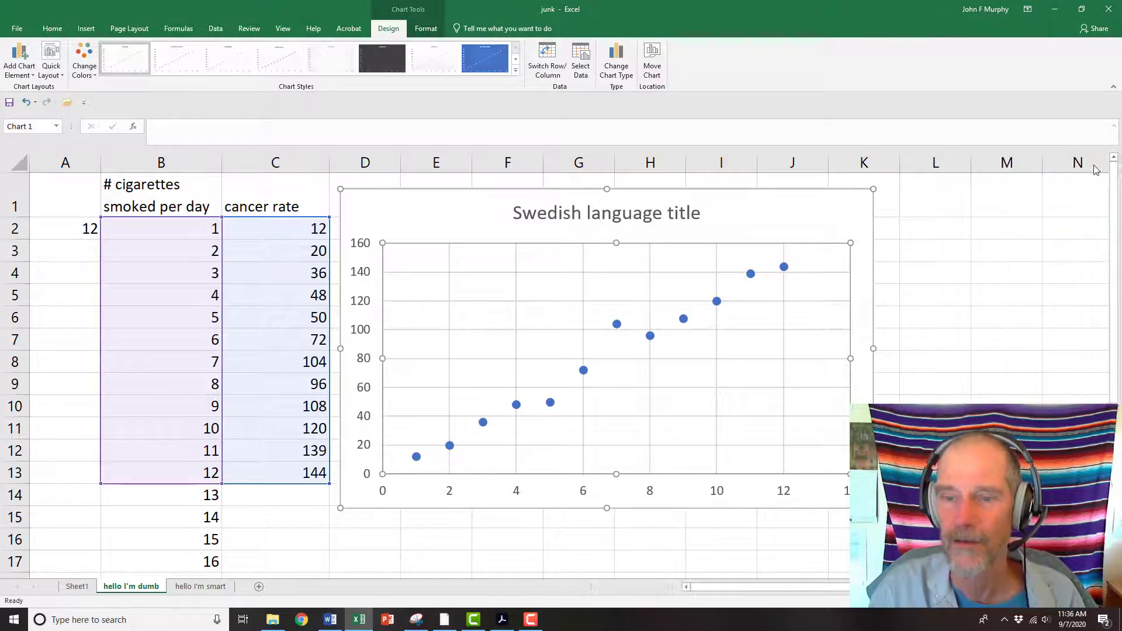
Open the formatting options for the data series and examine its fill and line settings
click(517, 406)
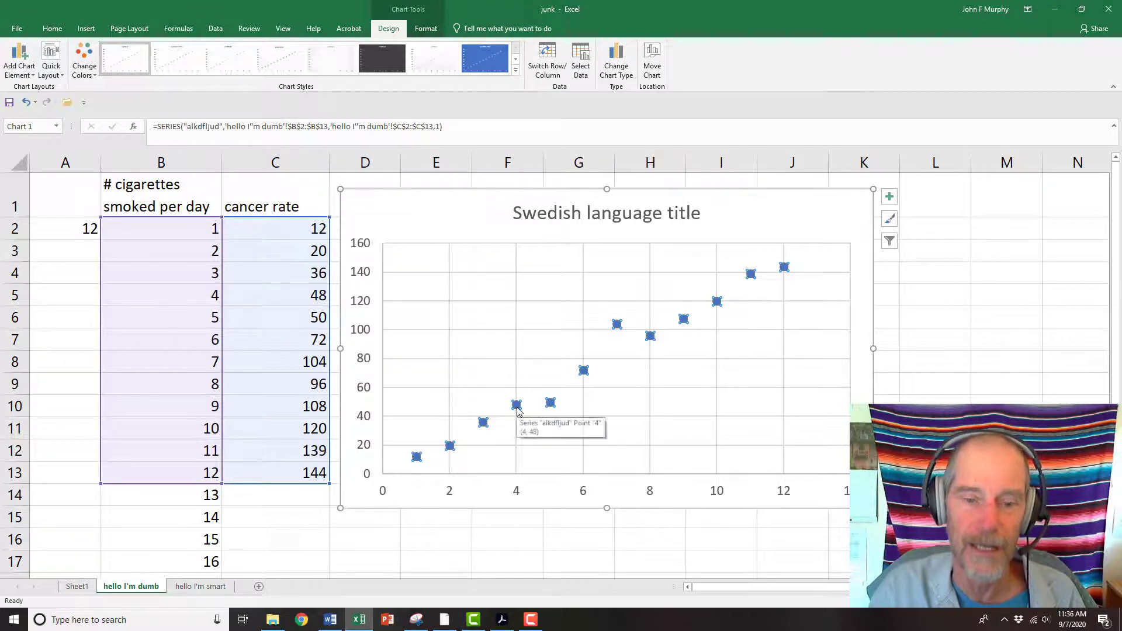
right_click(518, 408)
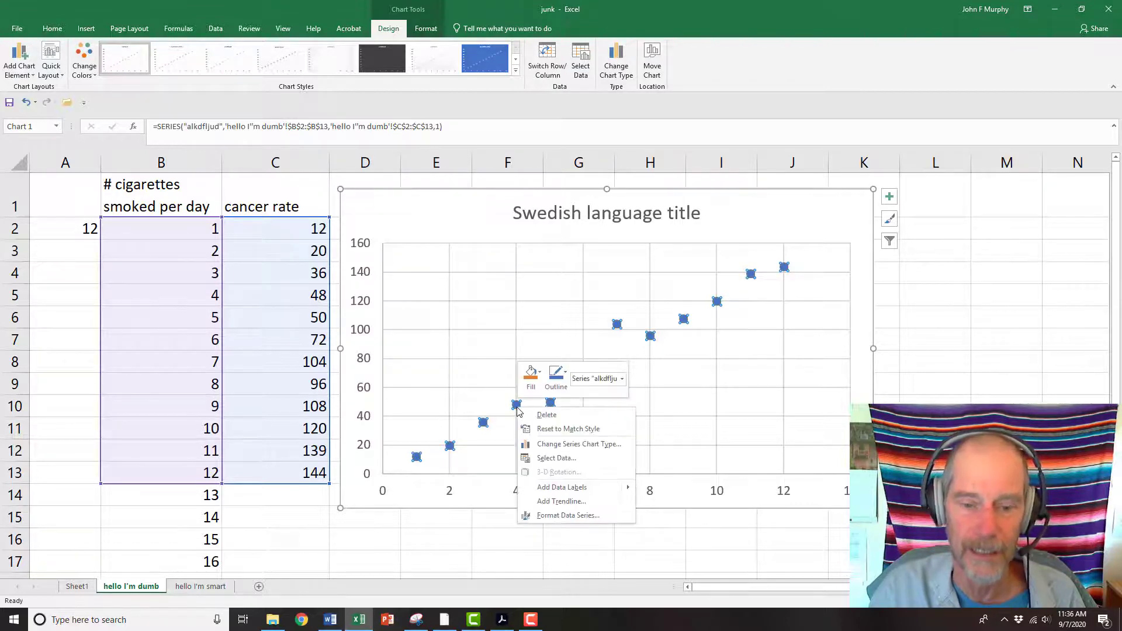
click(553, 516)
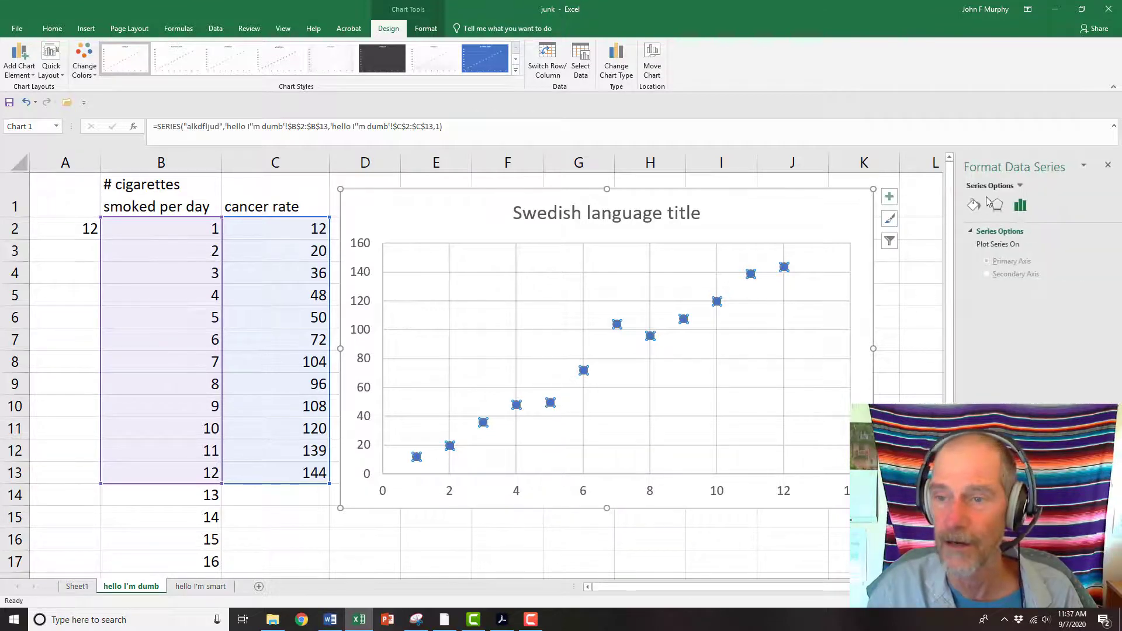
click(974, 205)
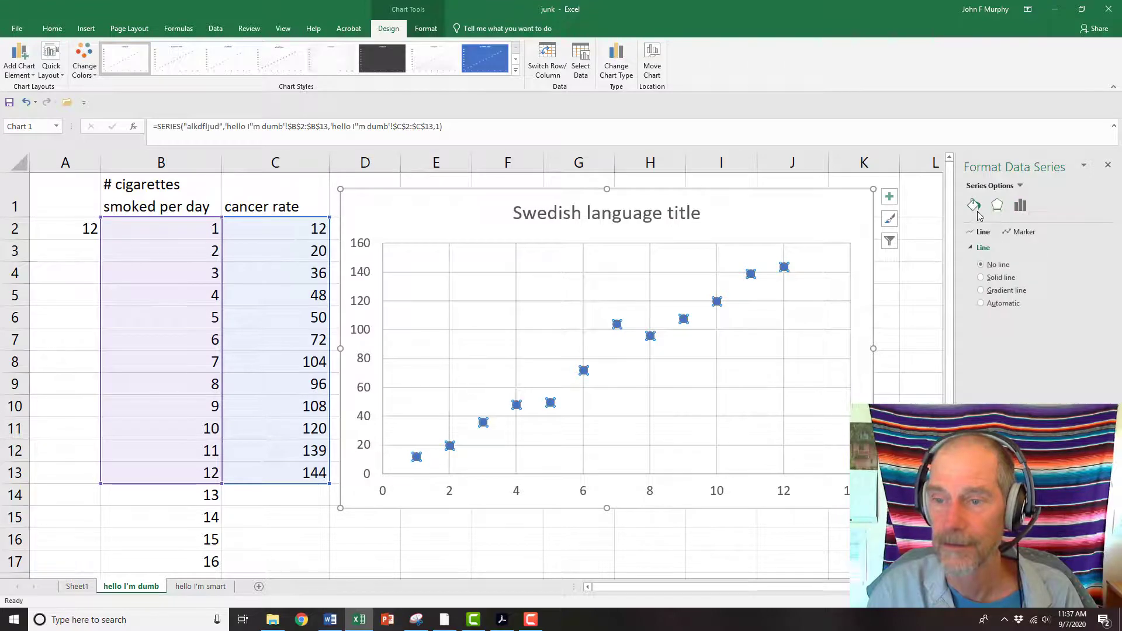
click(1107, 165)
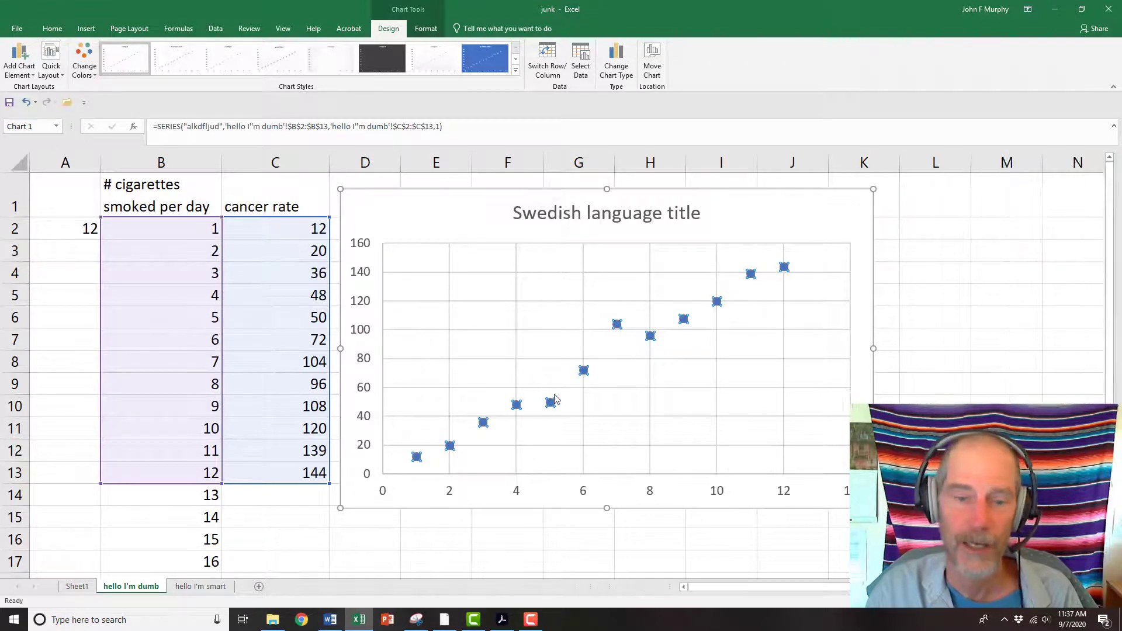
Add a linear trendline to the data series and display its equation and R-squared value on the chart
right_click(518, 407)
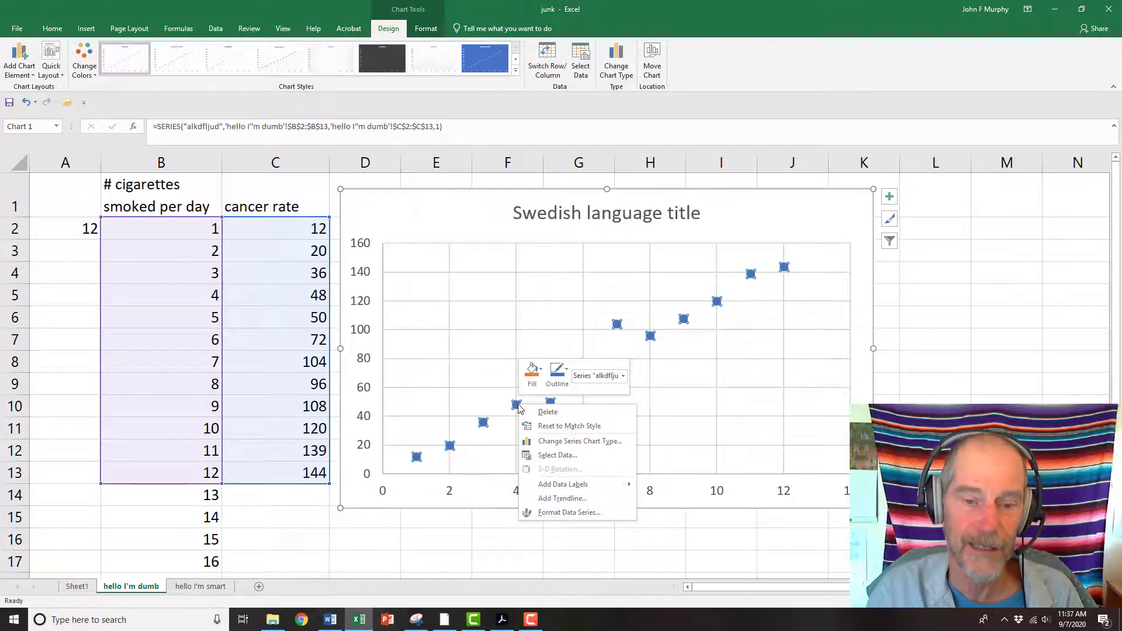
click(563, 498)
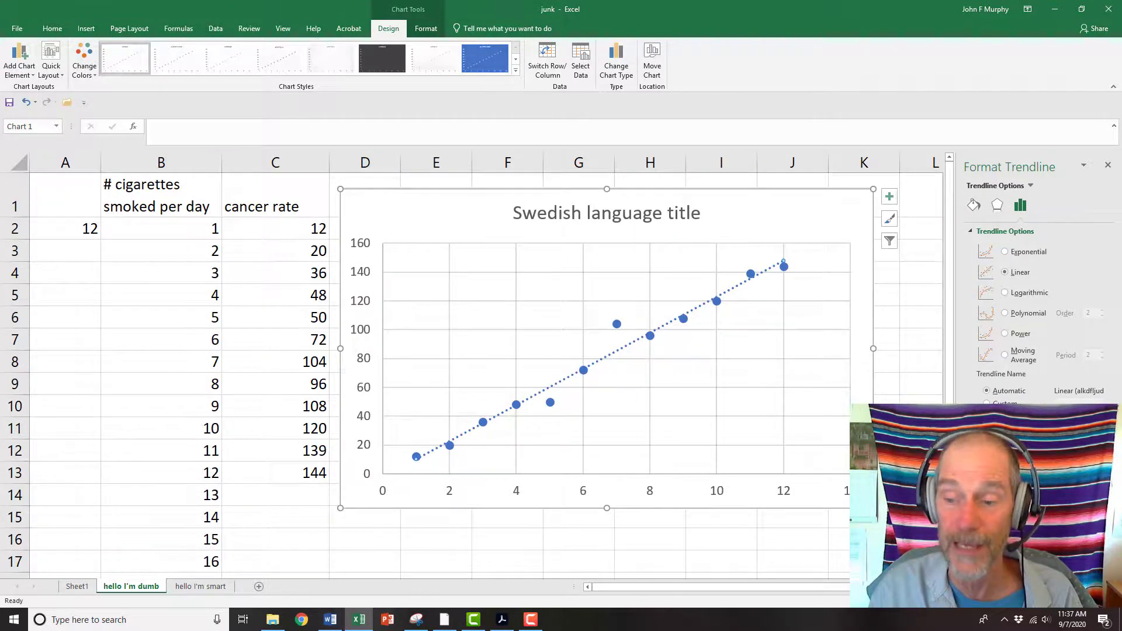
click(988, 485)
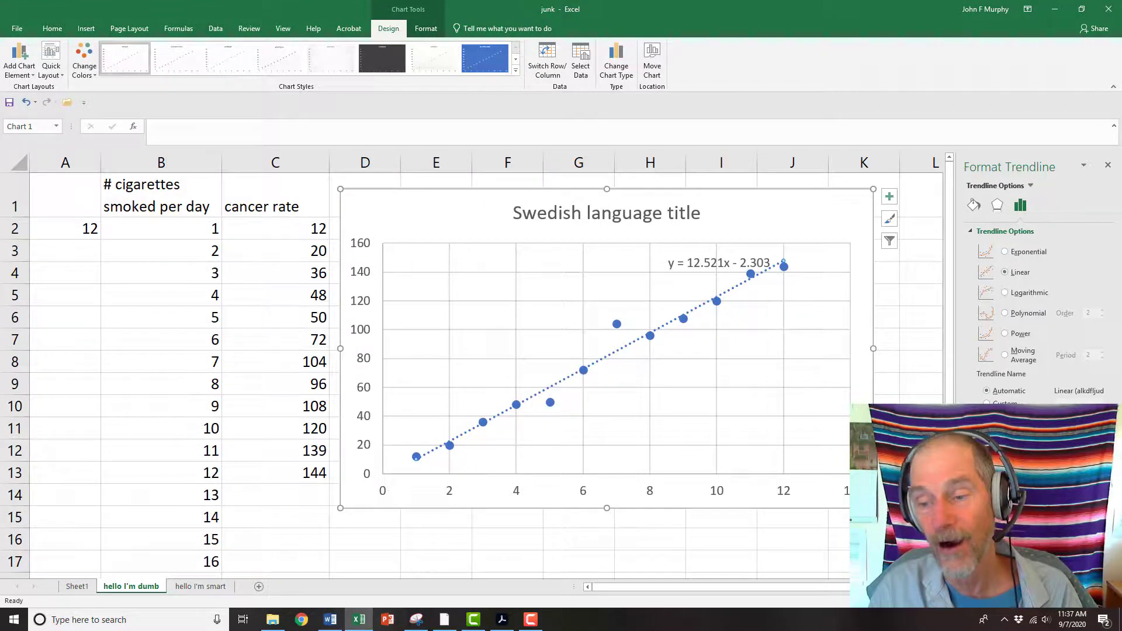
click(988, 501)
Move the trendline equation label to the chart's upper-left corner and select its equation text
click(724, 277)
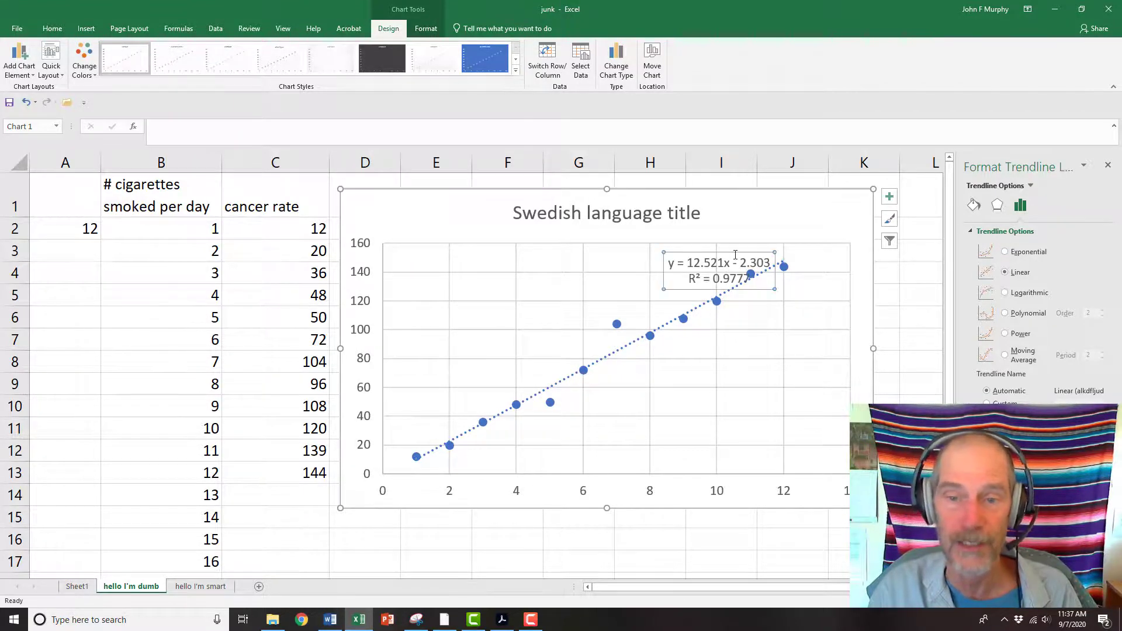
drag(735, 253, 450, 202)
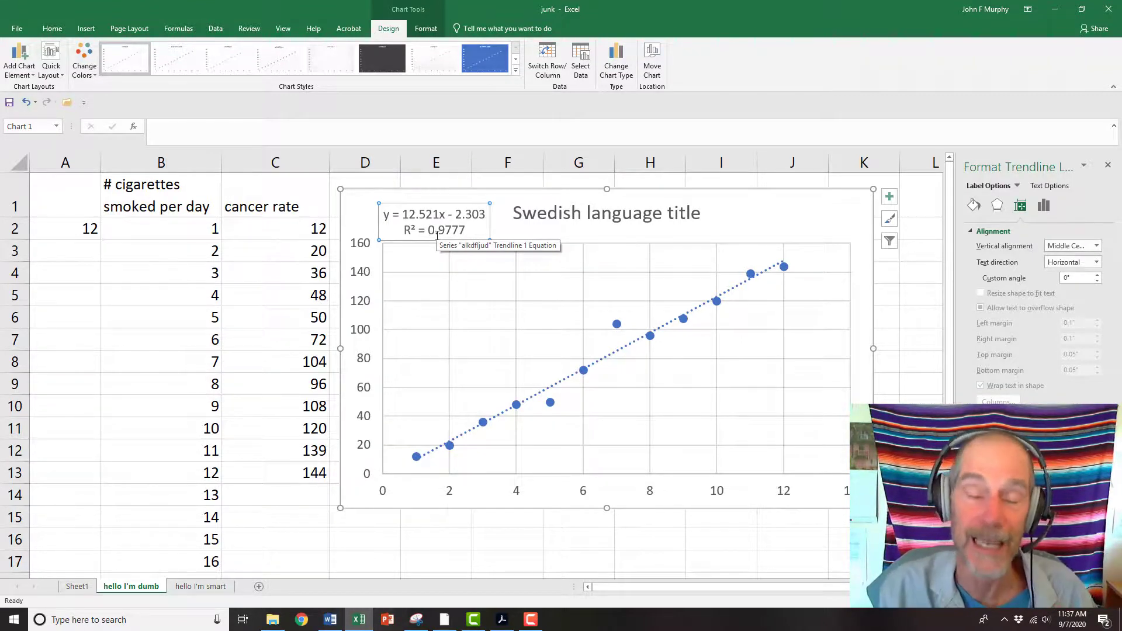
click(384, 214)
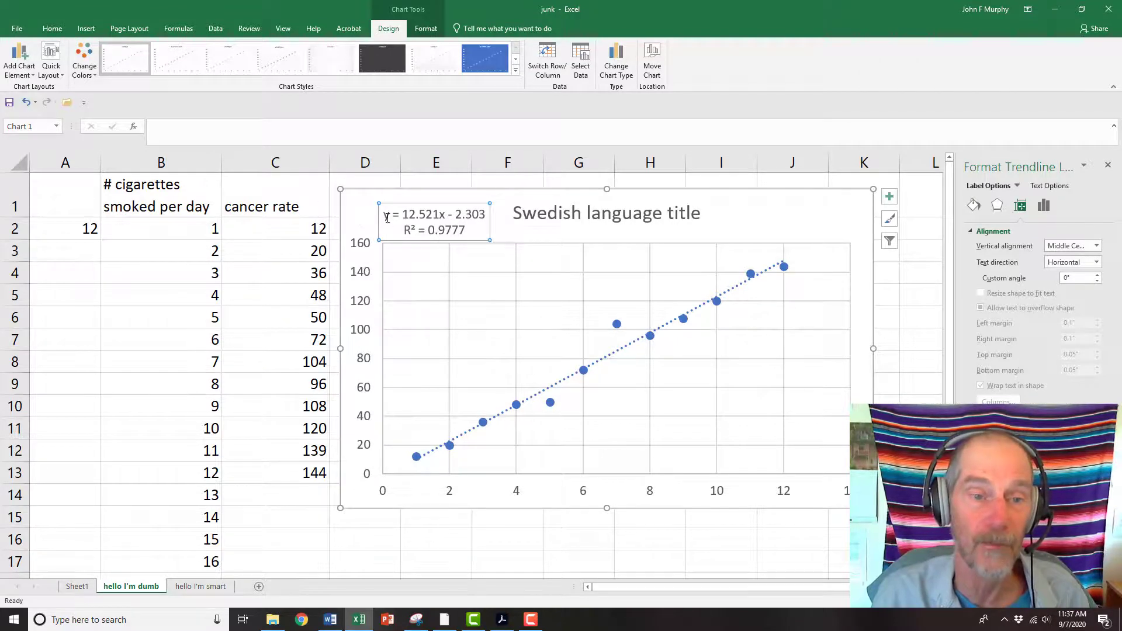
drag(383, 214, 476, 217)
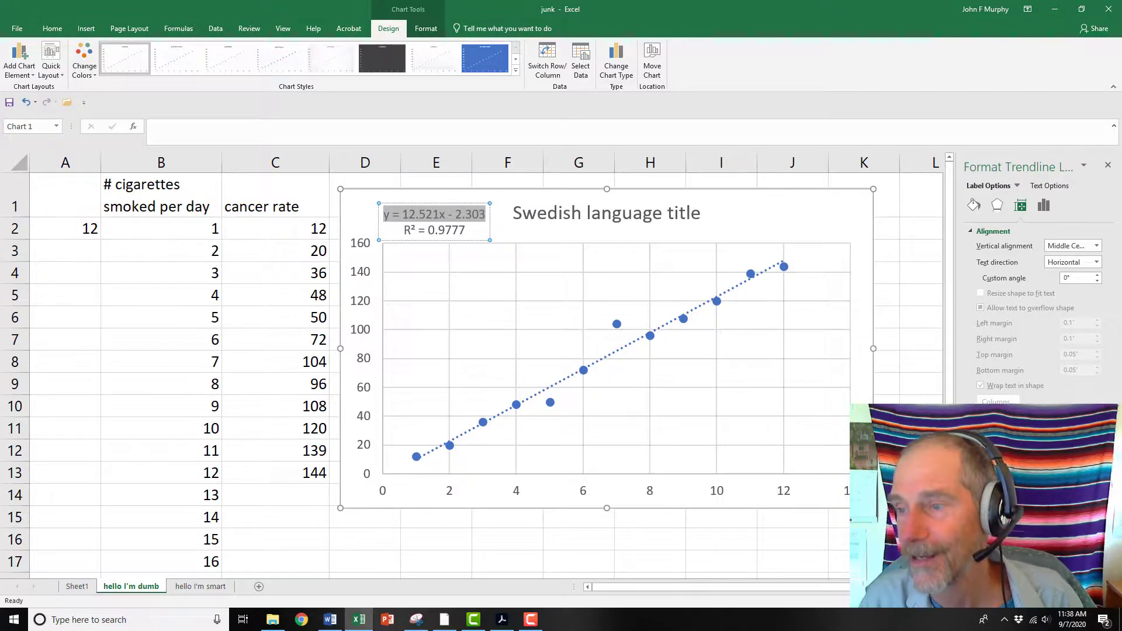
key(alt+Tab)
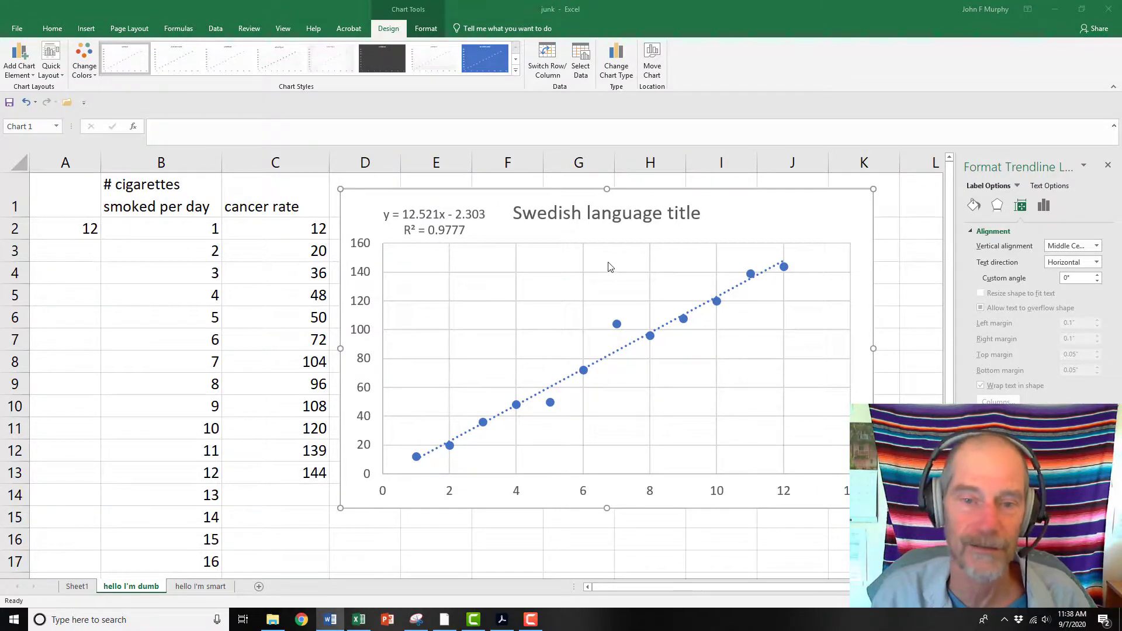
key(alt+Tab)
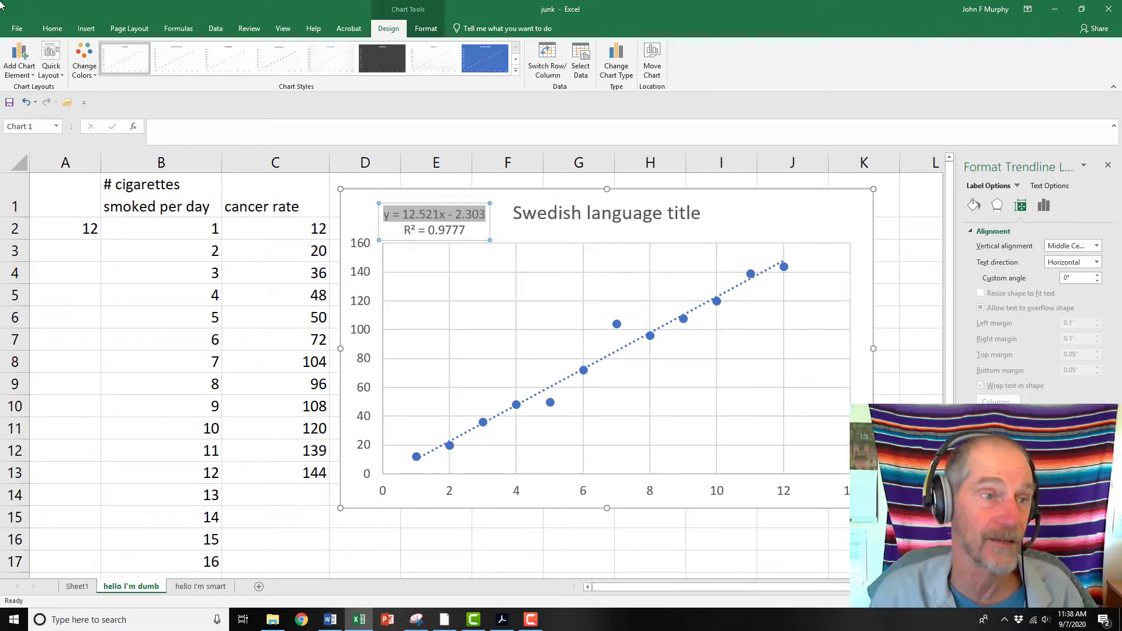
Open the File backstage view
click(22, 31)
click(16, 122)
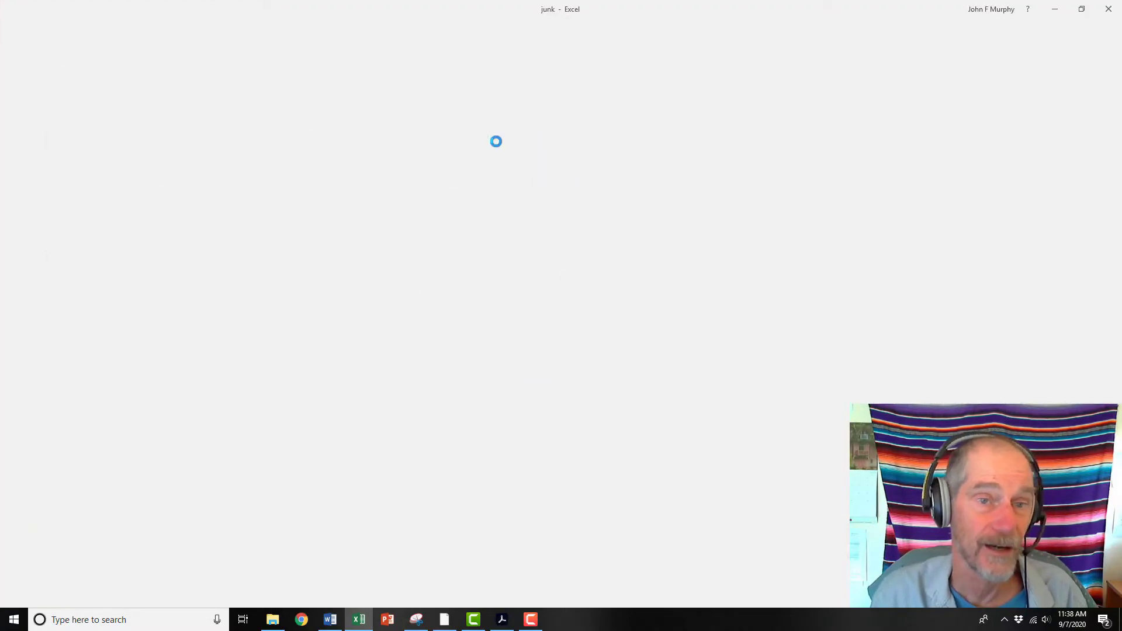